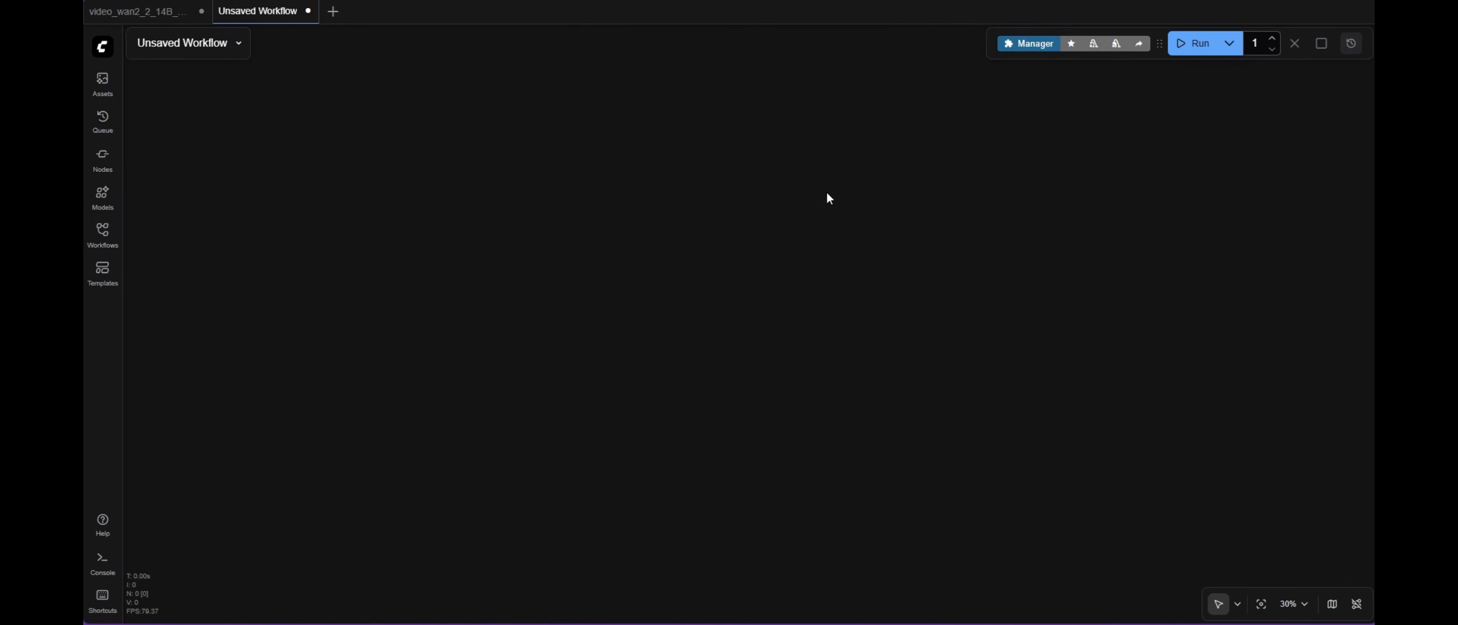
# Add a KSampler node to the empty workflow canvas.
pyautogui.doubleClick(713, 259)
pyautogui.write('ksam')
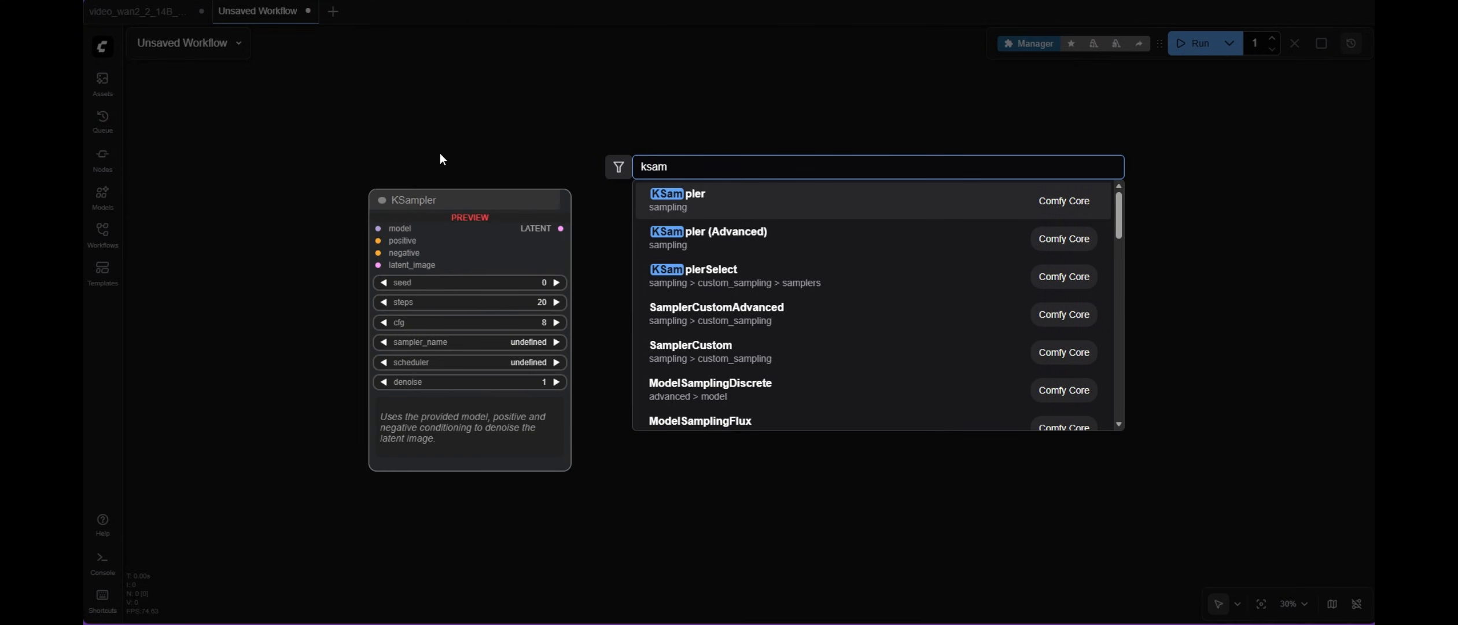
pyautogui.click(694, 192)
pyautogui.scroll(10, 706, 323)
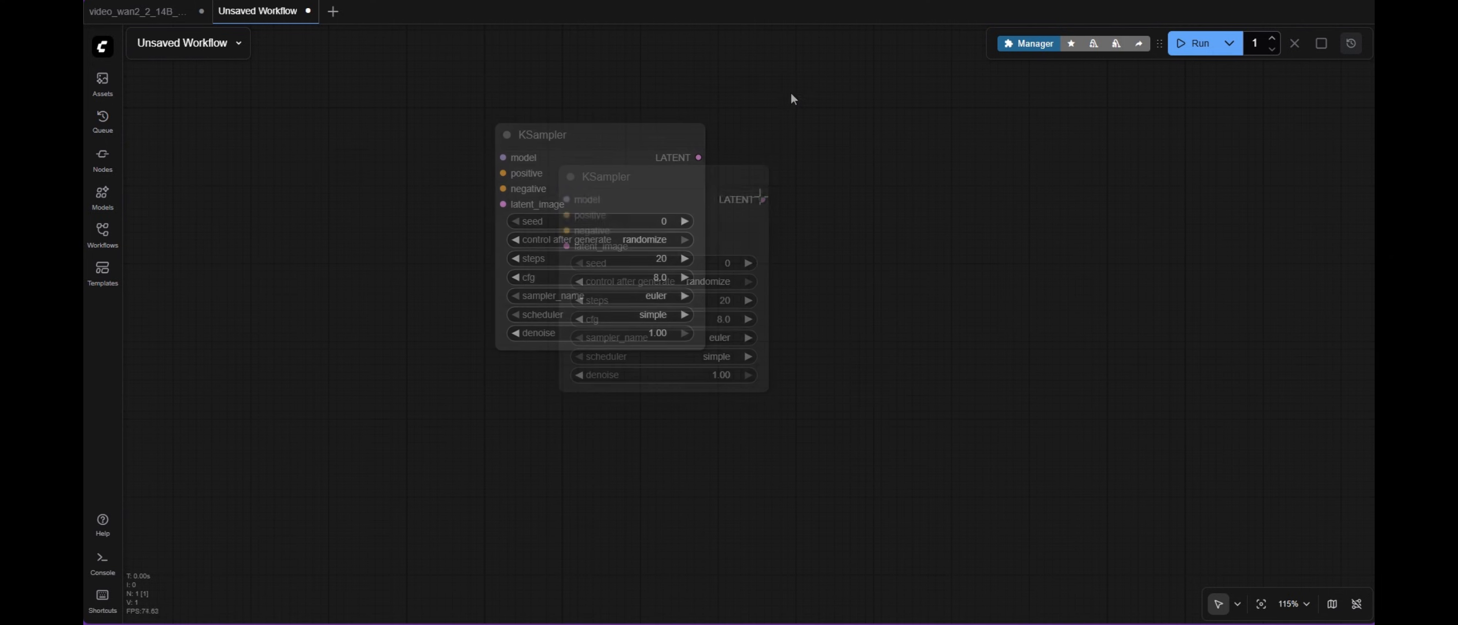
# Add a VAE Decode node fed by the KSampler's LATENT output and align it beside the sampler.
pyautogui.moveTo(762, 199); pyautogui.dragTo(898, 203)
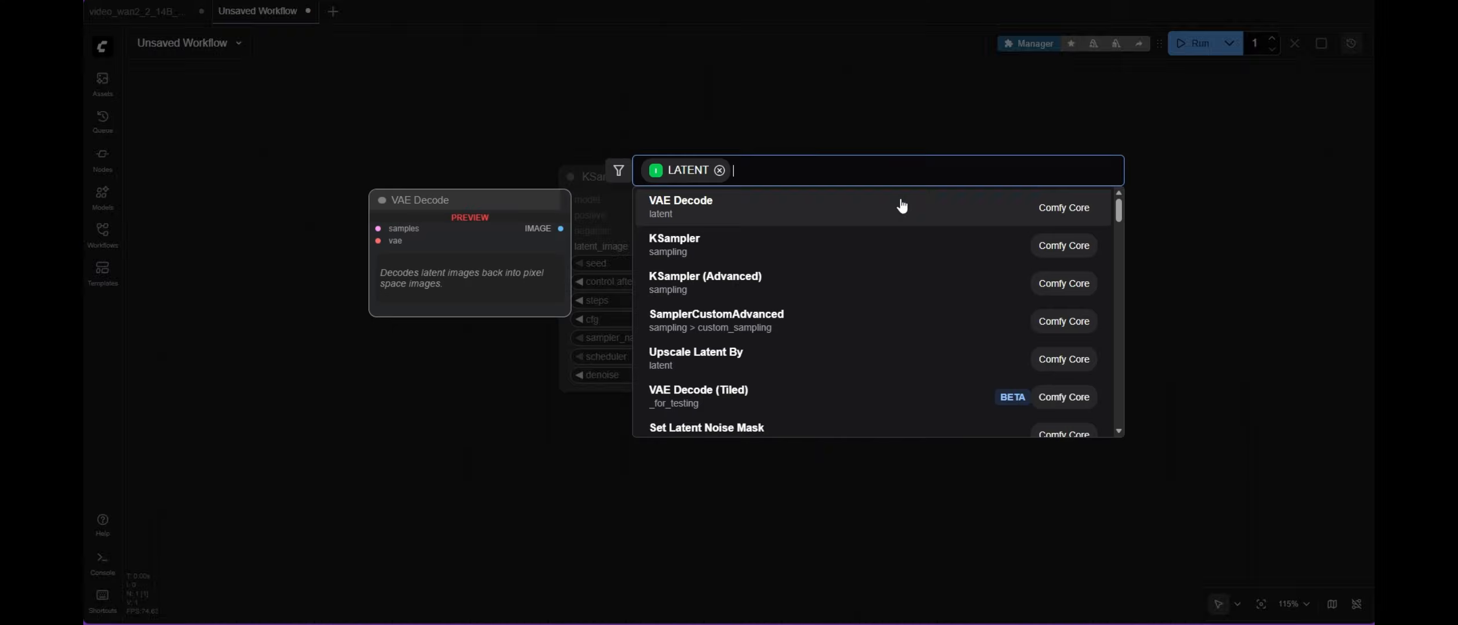
pyautogui.click(814, 208)
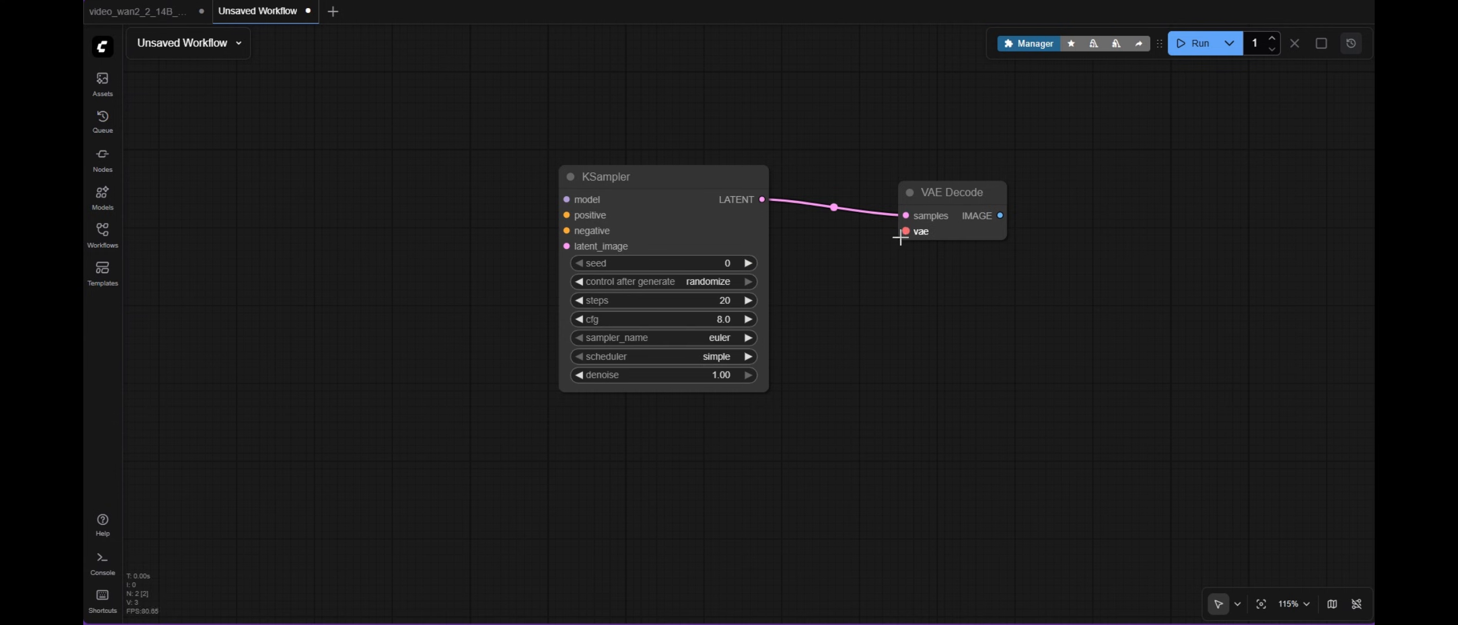
pyautogui.moveTo(937, 200); pyautogui.dragTo(949, 193)
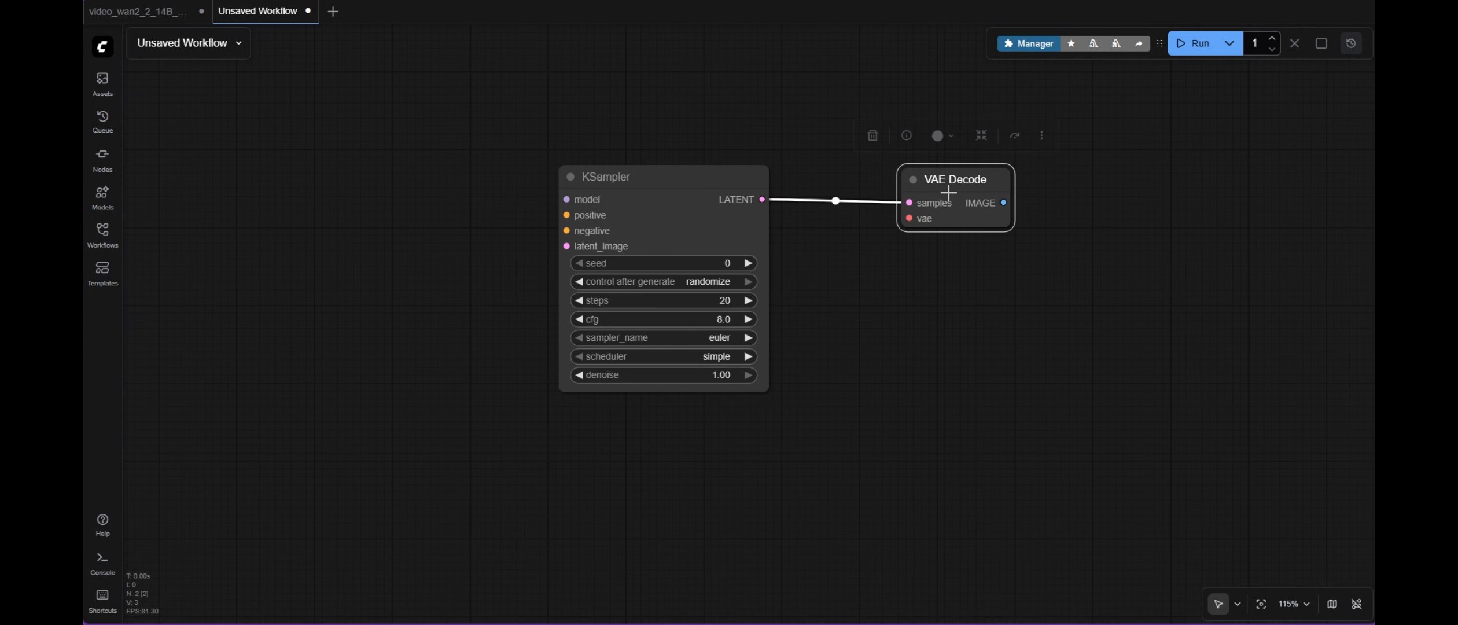
# Add a Load VAE node connected to the VAE Decode's vae input and move it above the KSampler.
pyautogui.moveTo(833, 107); pyautogui.dragTo(818, 96)
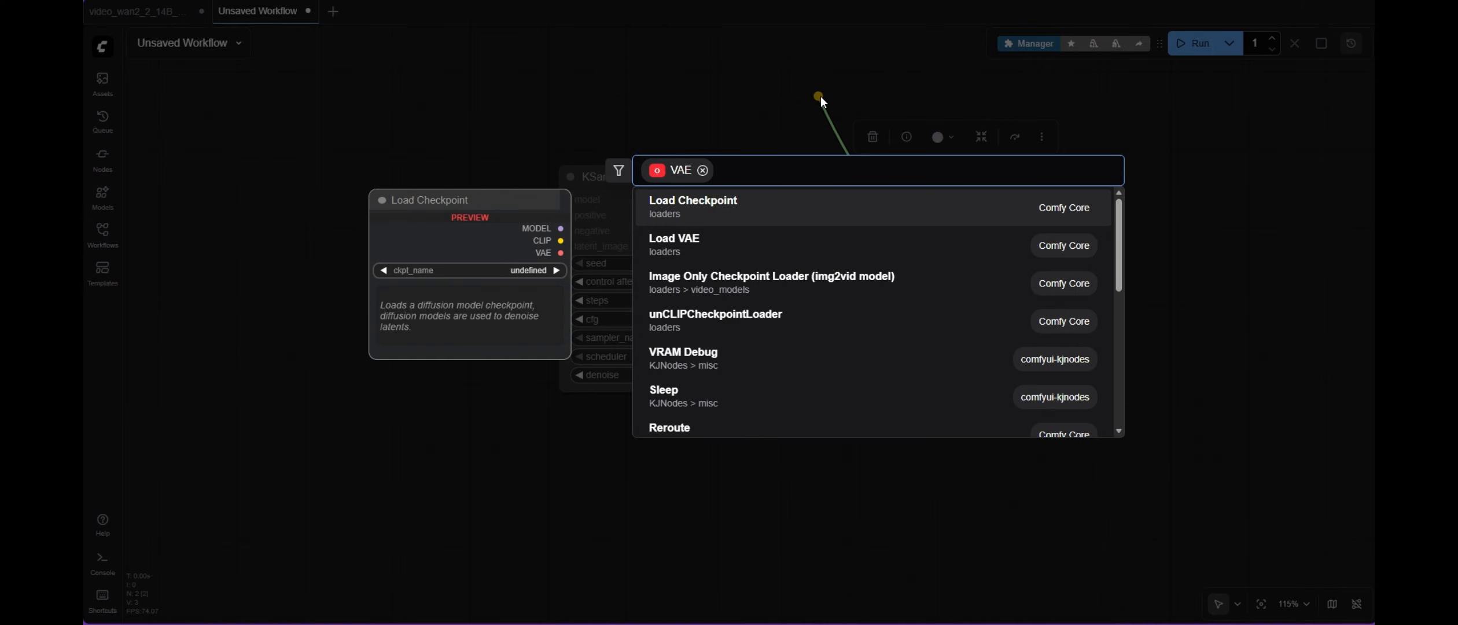
pyautogui.click(741, 250)
pyautogui.moveTo(912, 100); pyautogui.dragTo(709, 94)
# Select wan_2.1_vae.safetensors in the Load VAE node and line the node up above the KSampler.
pyautogui.scroll(4, 749, 131)
pyautogui.moveTo(1018, 114); pyautogui.dragTo(1015, 235)
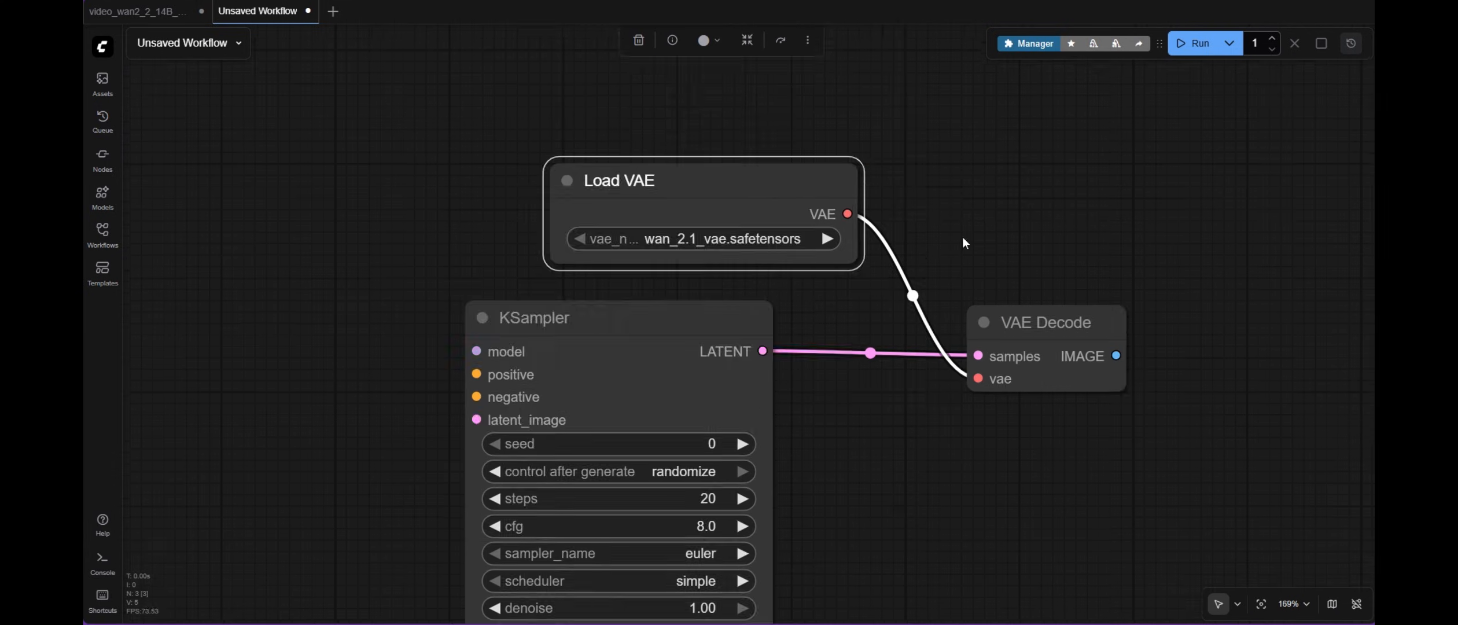
pyautogui.click(760, 249)
pyautogui.click(827, 247)
pyautogui.click(938, 163)
pyautogui.scroll(-4, 928, 172)
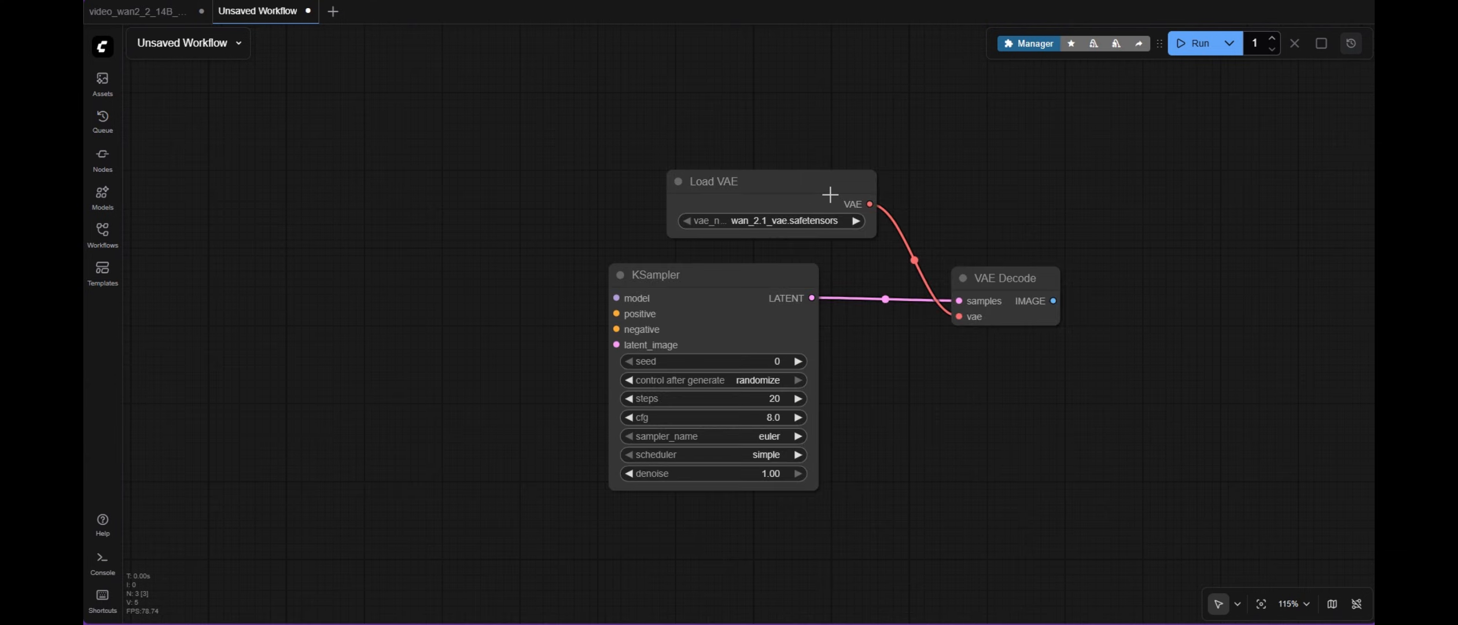
pyautogui.moveTo(829, 196); pyautogui.dragTo(771, 124)
# Add a Create Video node after VAE Decode and connect the decoded IMAGE output to its images input.
pyautogui.scroll(-1, 1128, 292)
pyautogui.moveTo(1134, 294); pyautogui.dragTo(928, 249)
pyautogui.click(946, 249)
pyautogui.doubleClick(947, 249)
pyautogui.write('cr')
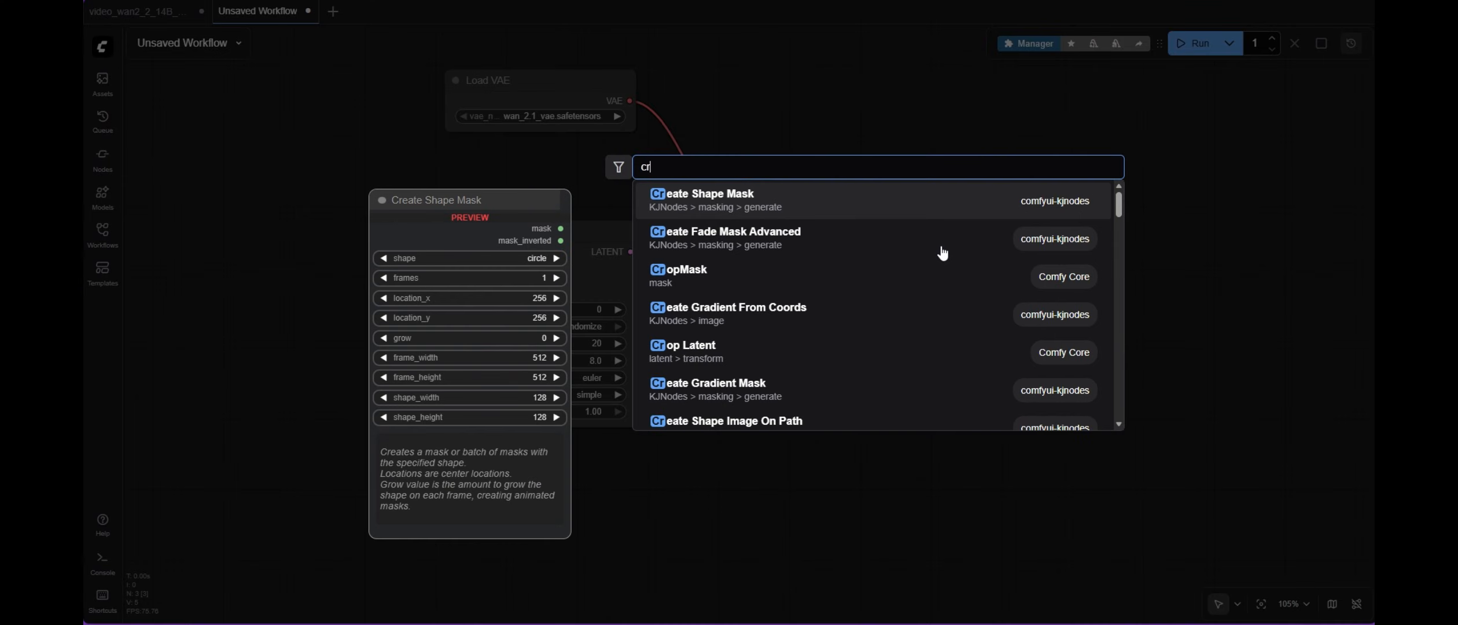
pyautogui.write('eate')
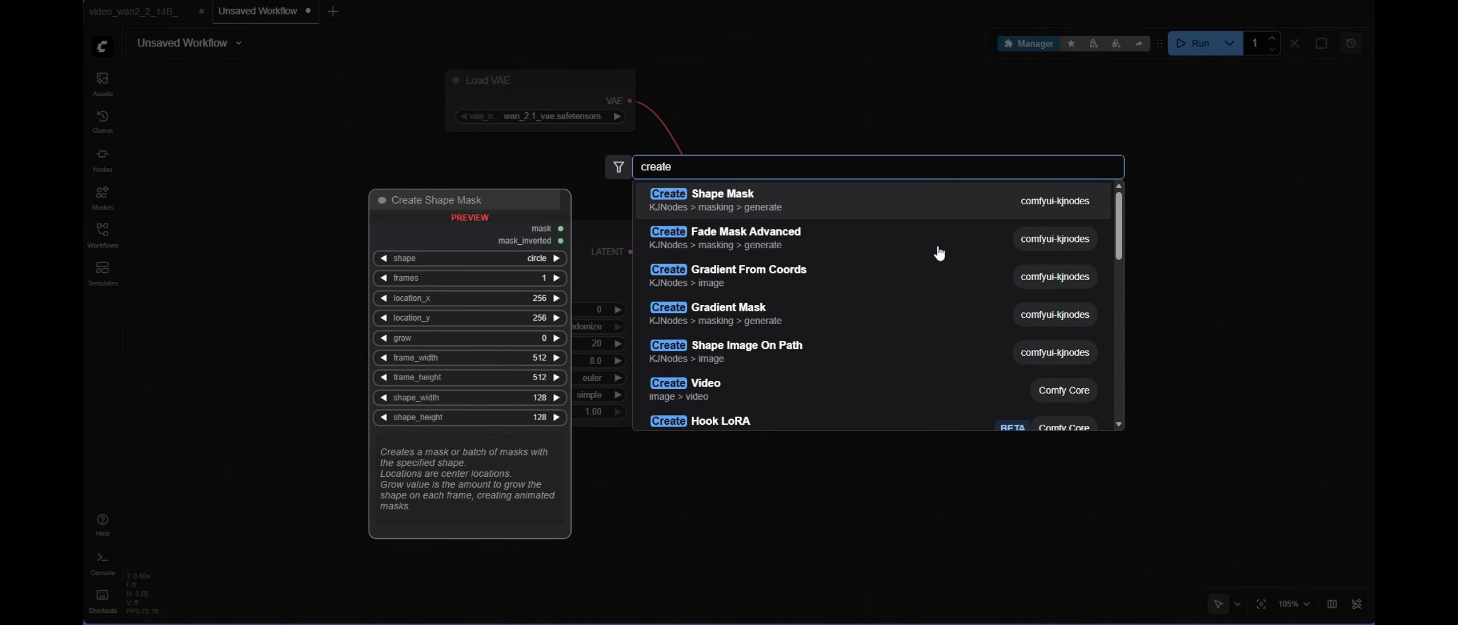
pyautogui.click(779, 400)
pyautogui.scroll(5, 1007, 217)
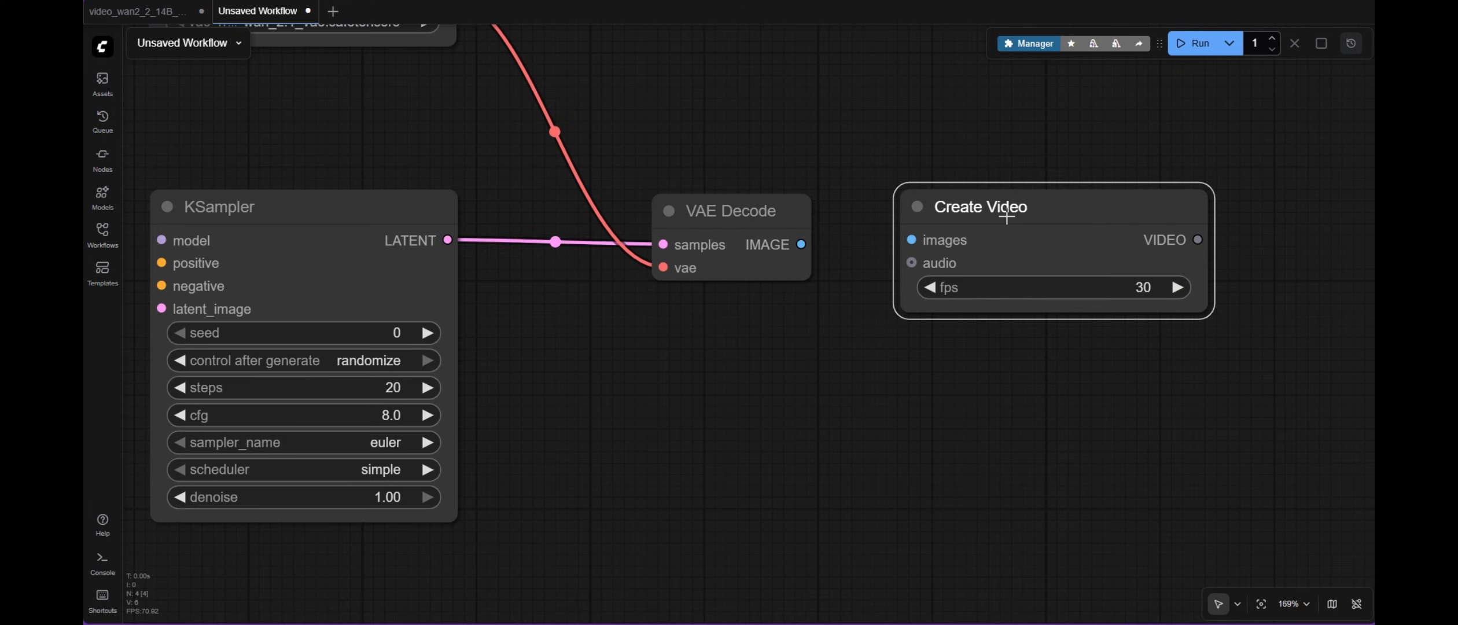
pyautogui.scroll(-4, 830, 259)
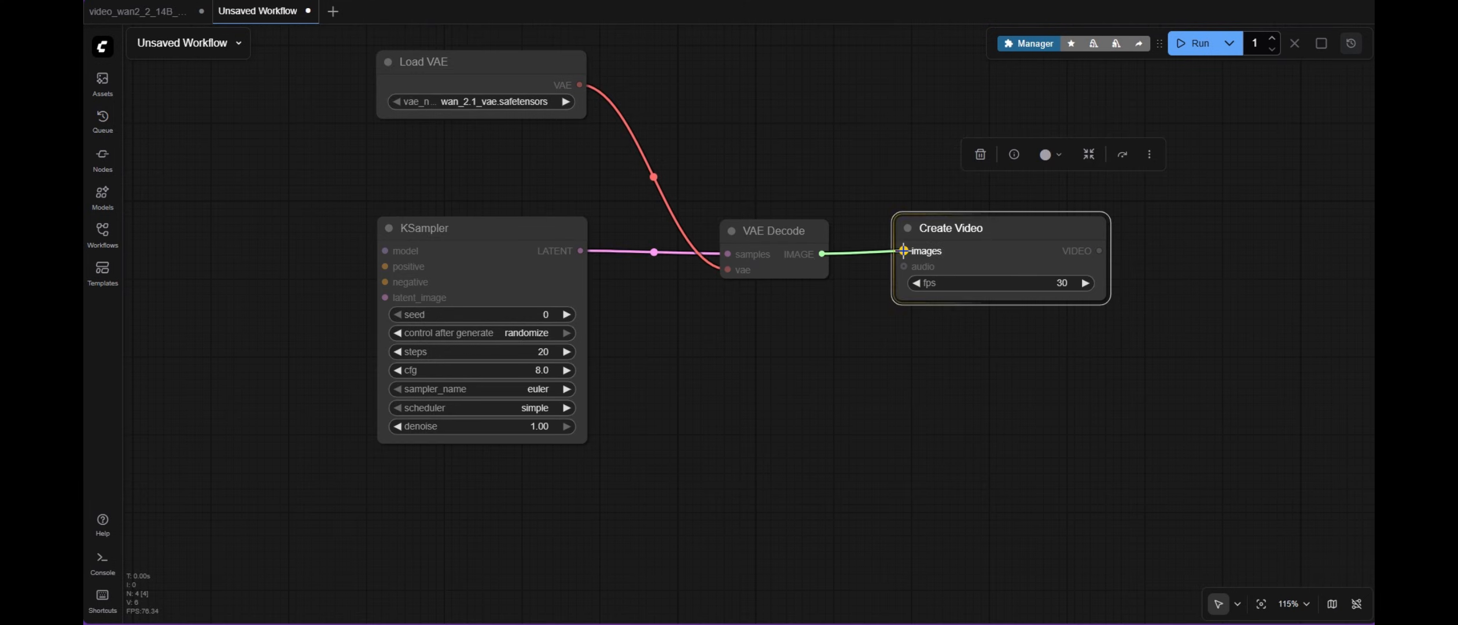
pyautogui.moveTo(904, 251); pyautogui.dragTo(904, 250)
# Add a Save Video node after the Create Video node.
pyautogui.scroll(-4, 937, 281)
pyautogui.write('save v')
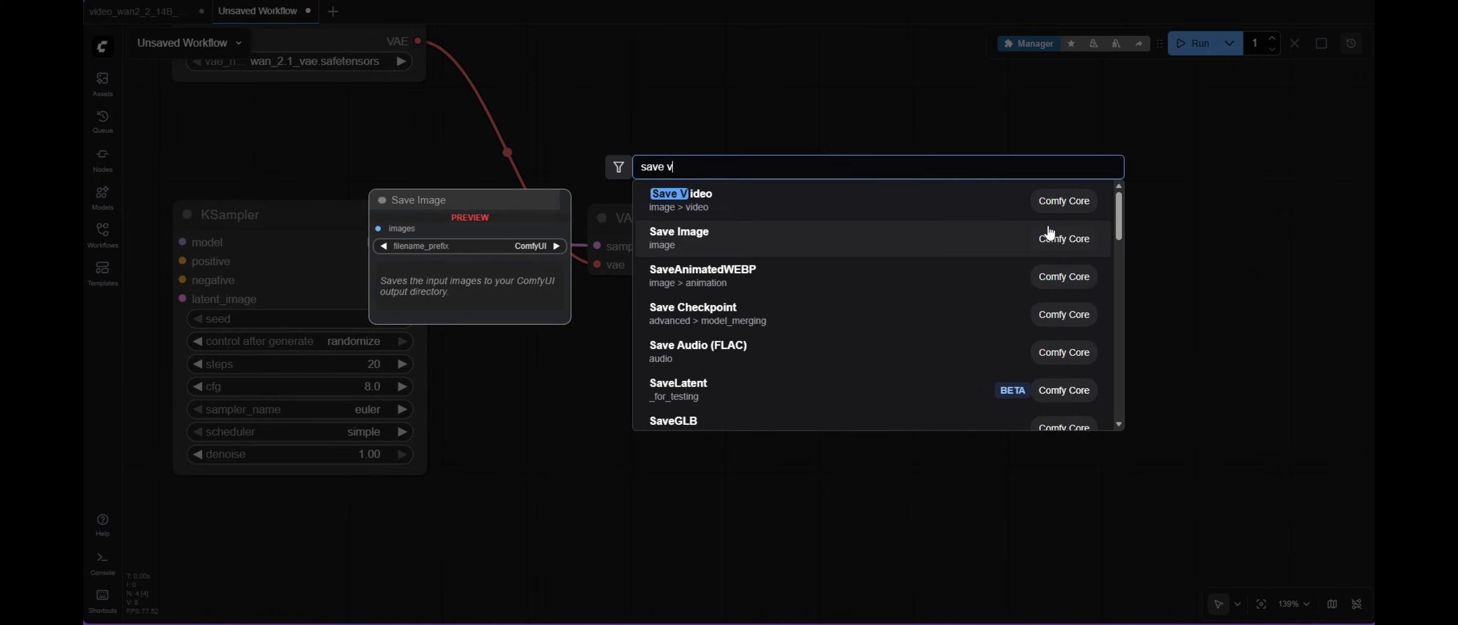
pyautogui.click(957, 215)
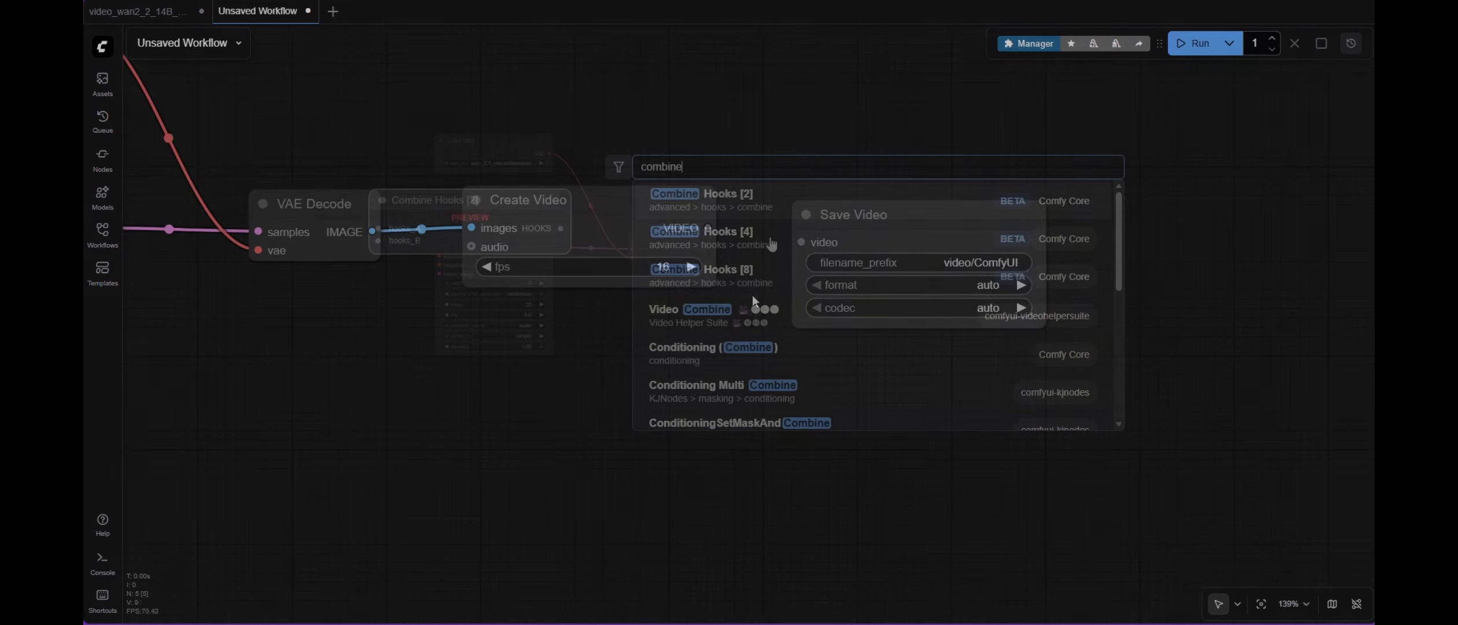
# Add a Video Combine node after VAE Decode and connect the decoded IMAGE output to its images input.
pyautogui.click(769, 324)
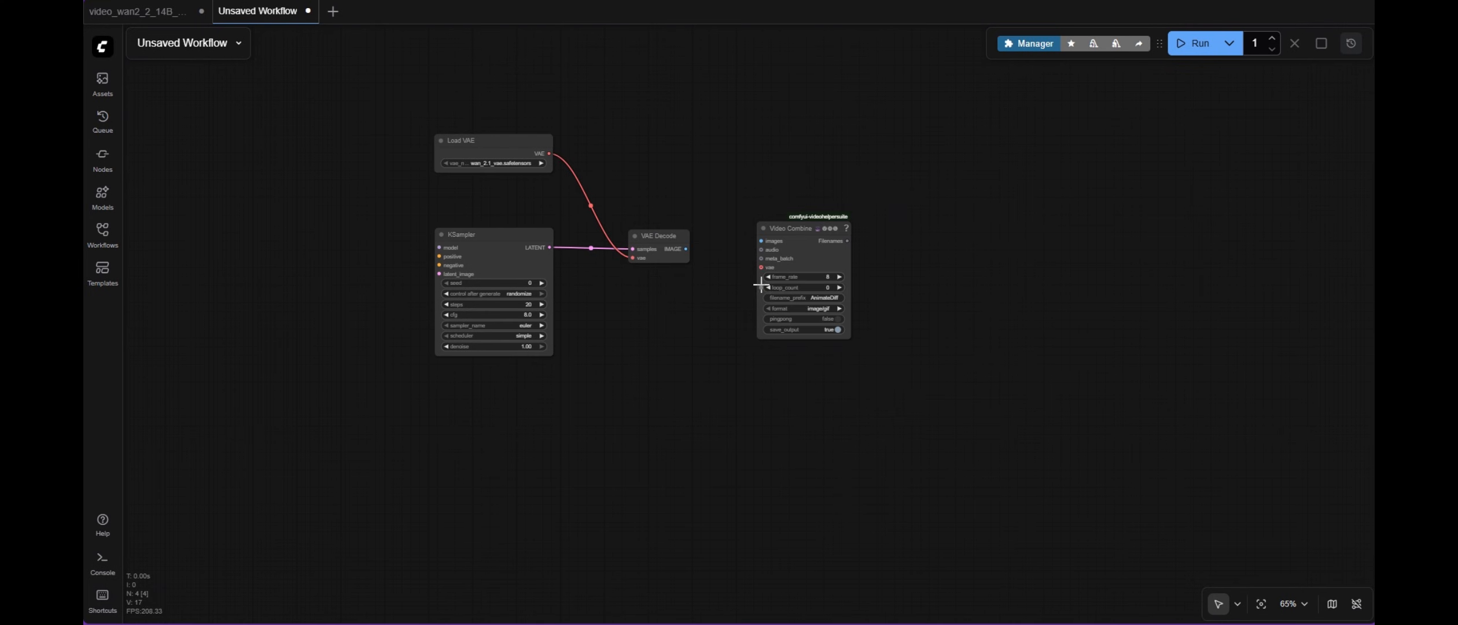
pyautogui.scroll(4, 762, 289)
pyautogui.moveTo(806, 210); pyautogui.dragTo(891, 214)
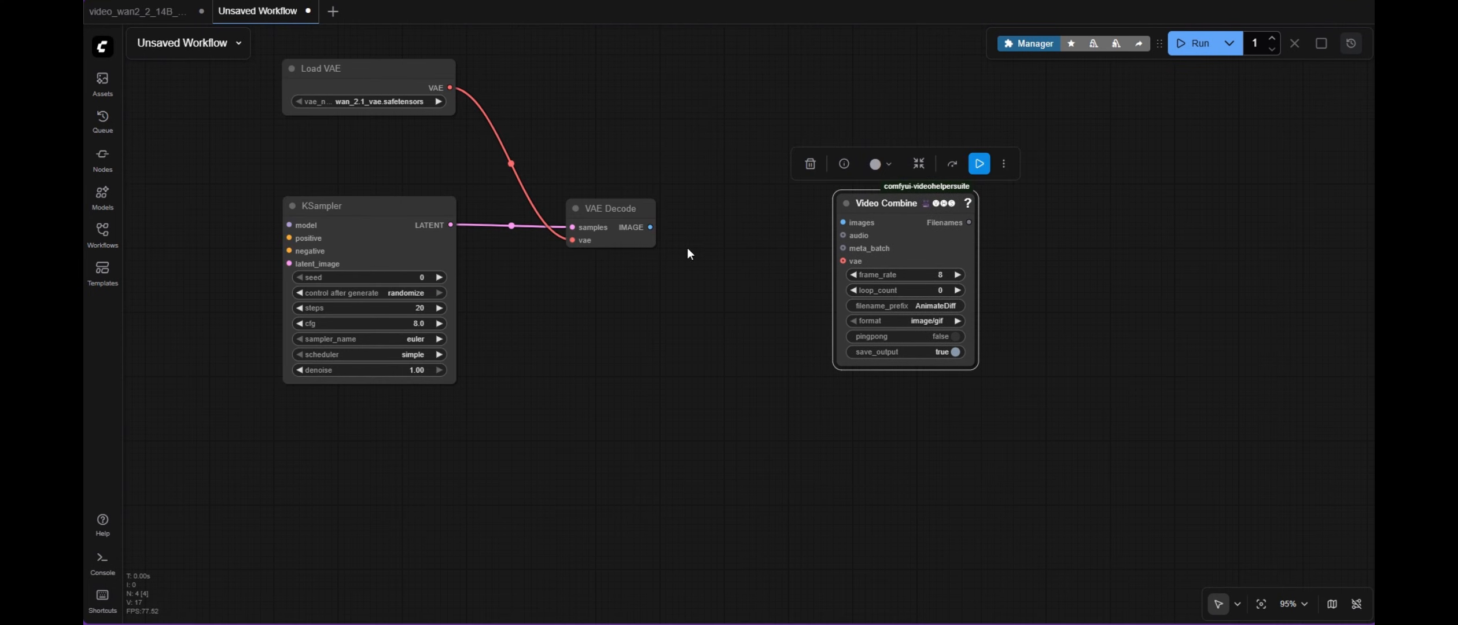
pyautogui.moveTo(840, 219); pyautogui.dragTo(842, 221)
pyautogui.scroll(2, 1006, 247)
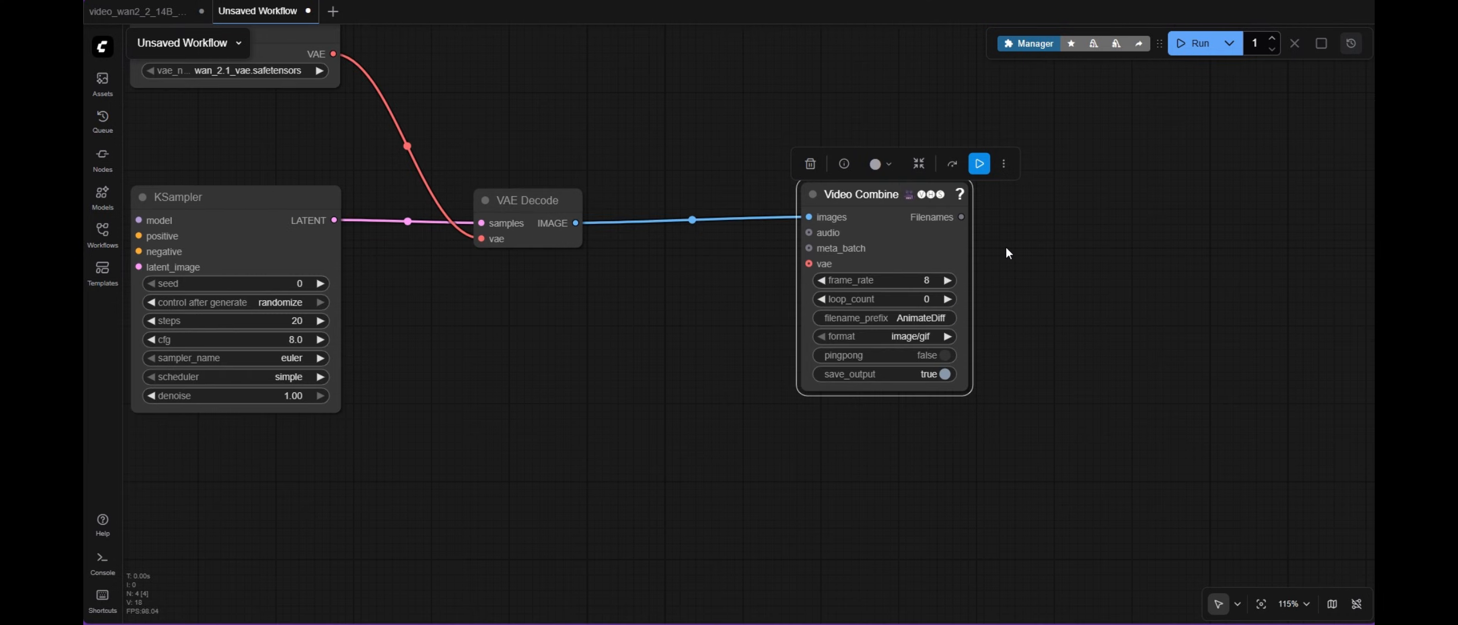
# Set the Video Combine node's frame rate to 16 and its format to video/h264-mp4.
pyautogui.click(927, 283)
pyautogui.write('16')
pyautogui.press('Return')
pyautogui.click(924, 336)
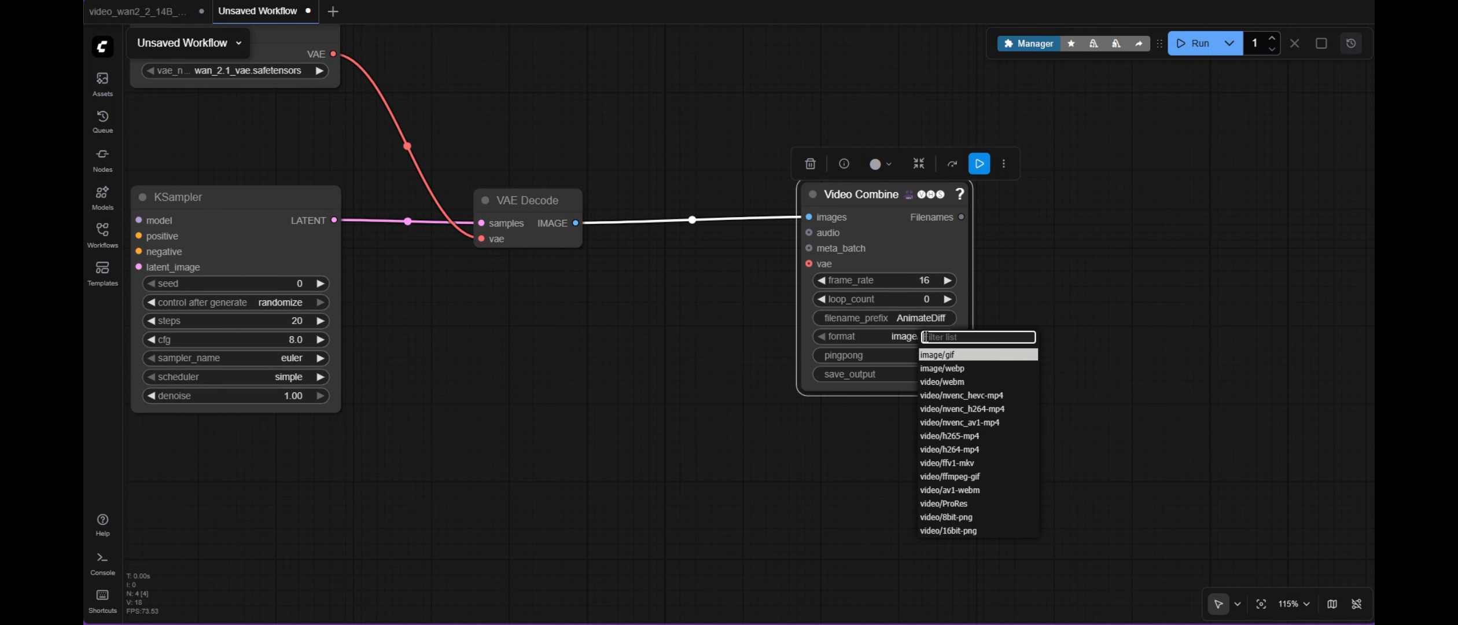
pyautogui.click(961, 449)
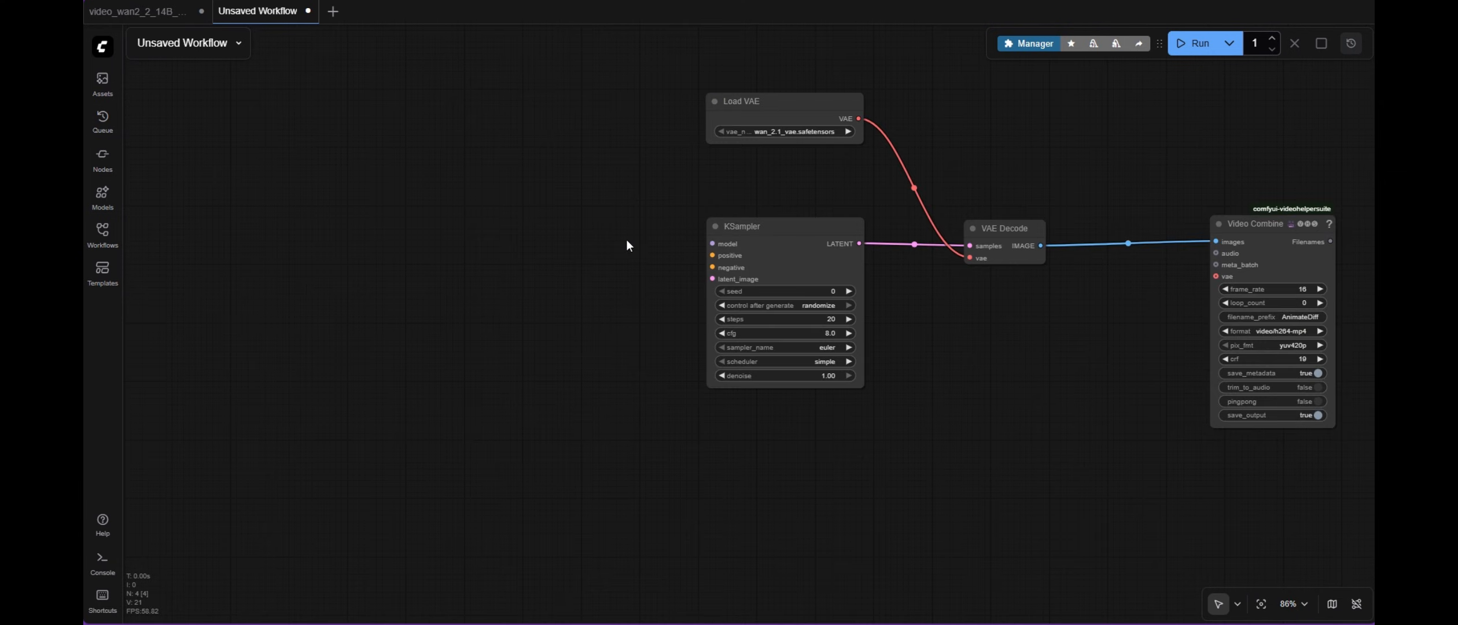
# Add a Load Diffusion Model node and place it in free space before the Load VAE node.
pyautogui.doubleClick(575, 123)
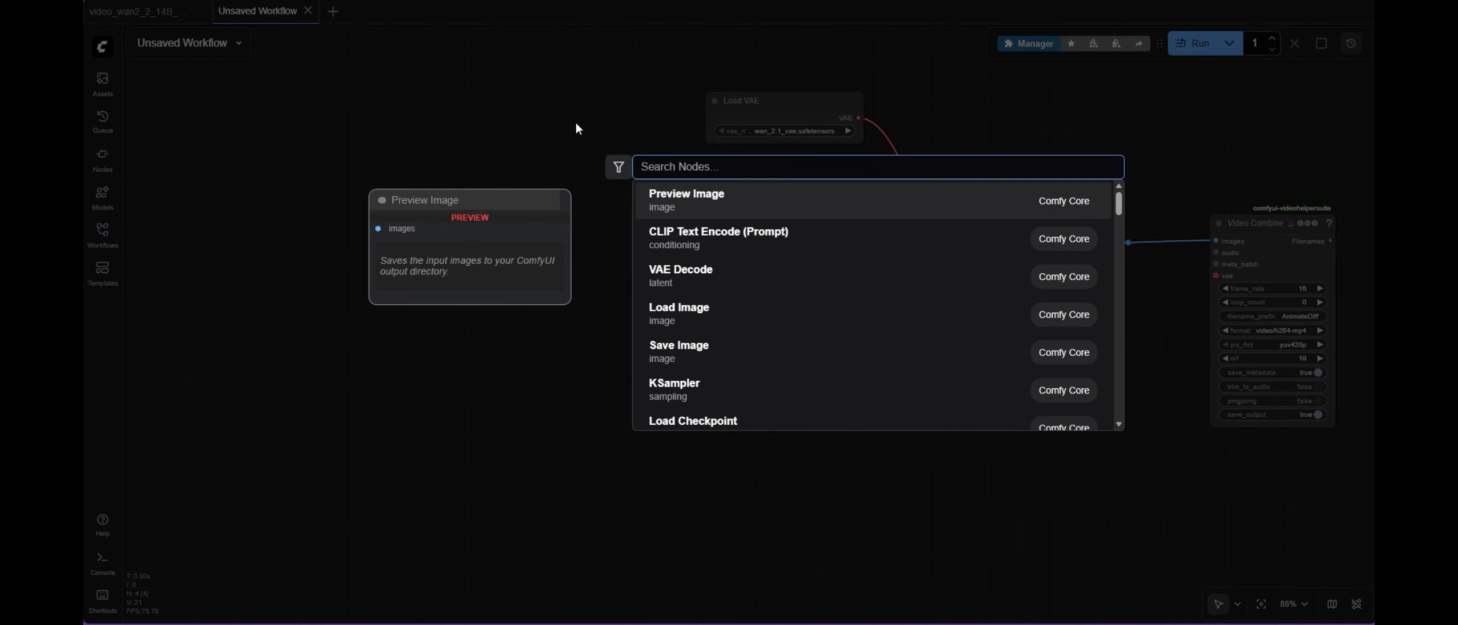
pyautogui.write('Diffusion')
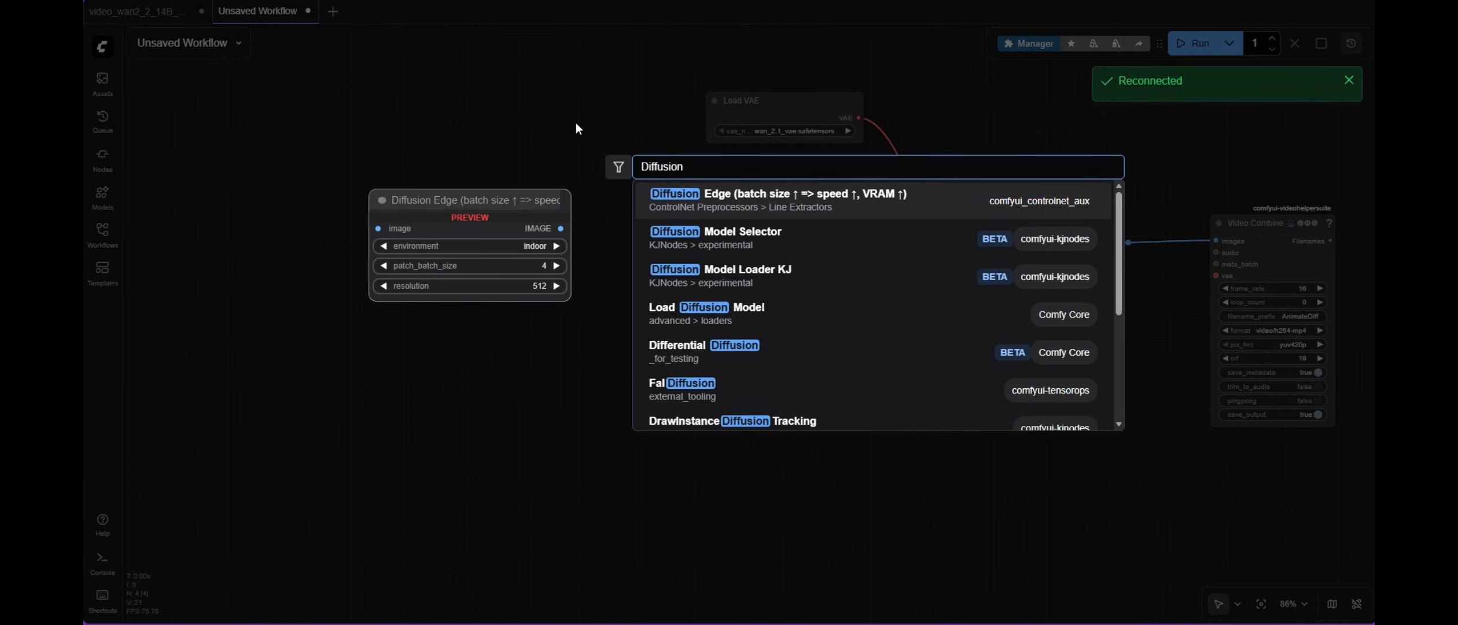
pyautogui.click(750, 311)
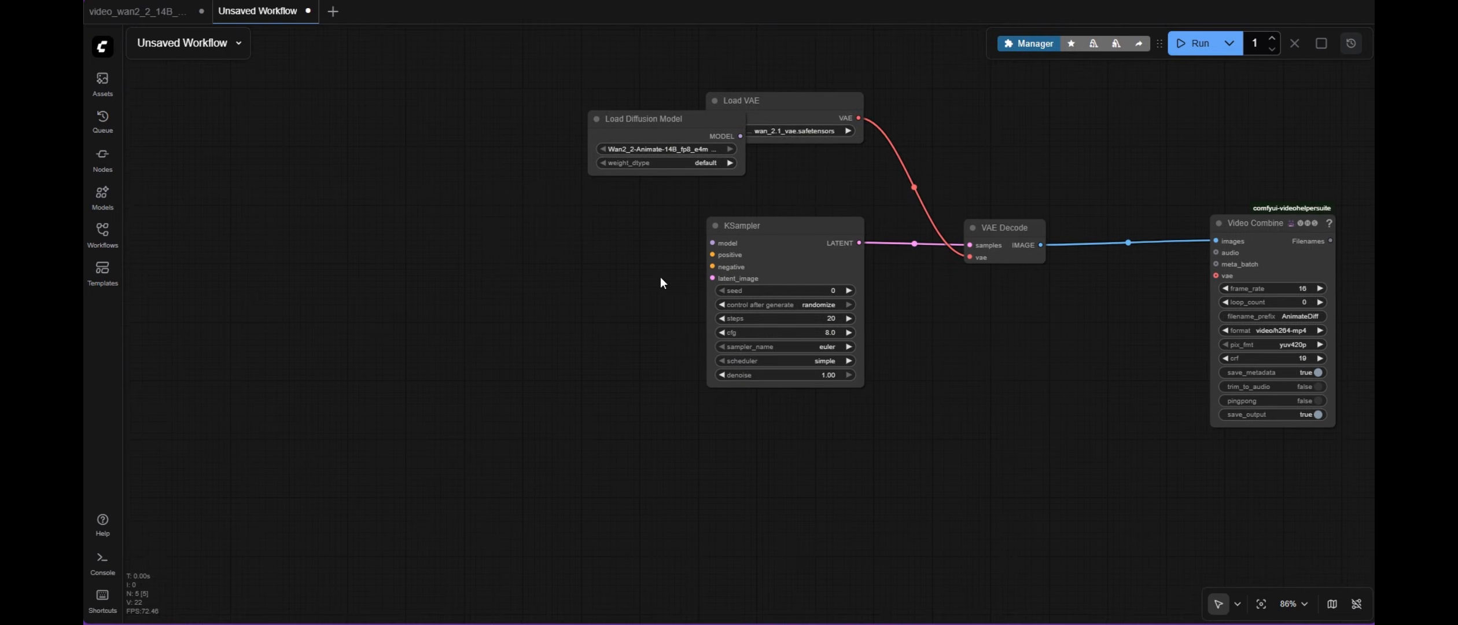
pyautogui.moveTo(661, 277); pyautogui.dragTo(673, 389)
pyautogui.scroll(3, 711, 225)
pyautogui.moveTo(679, 236); pyautogui.dragTo(539, 149)
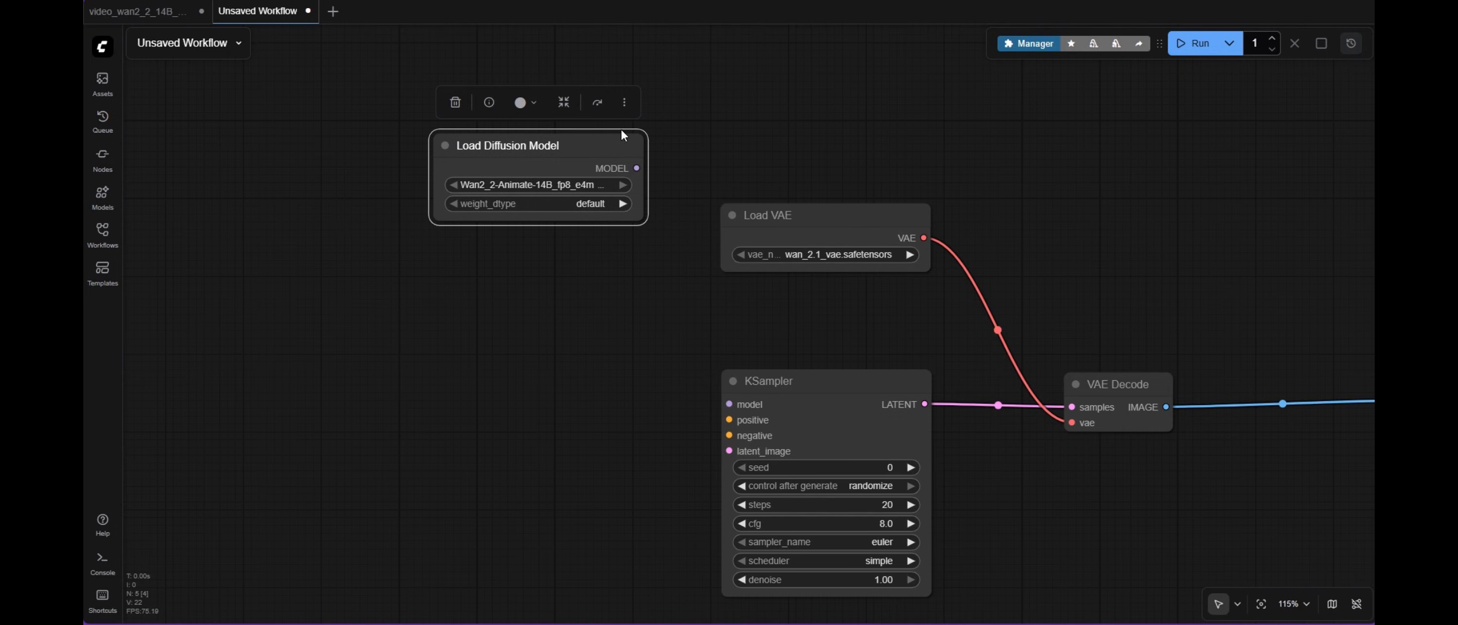
pyautogui.click(719, 121)
# Add a LoraLoaderModelOnly node below the diffusion model loader with the WanAnimate_relight_lora_fp16 LoRA selected.
pyautogui.doubleClick(538, 289)
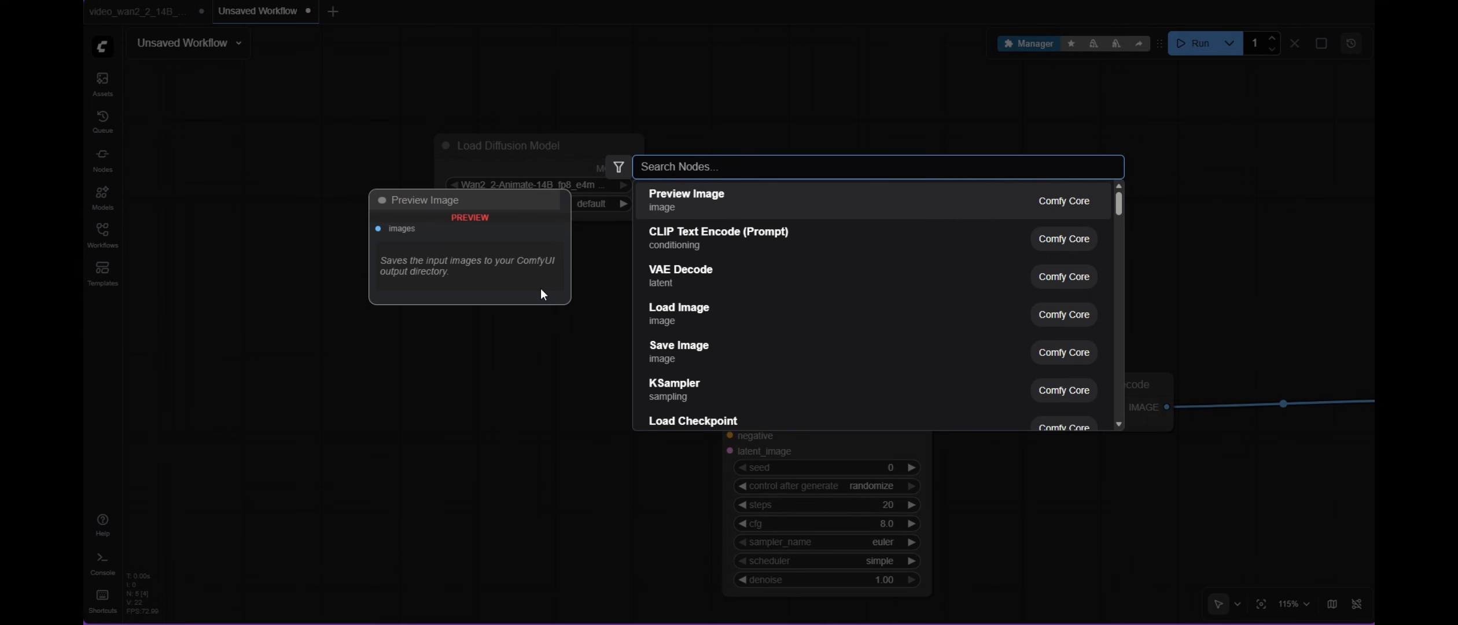
pyautogui.write('Lora')
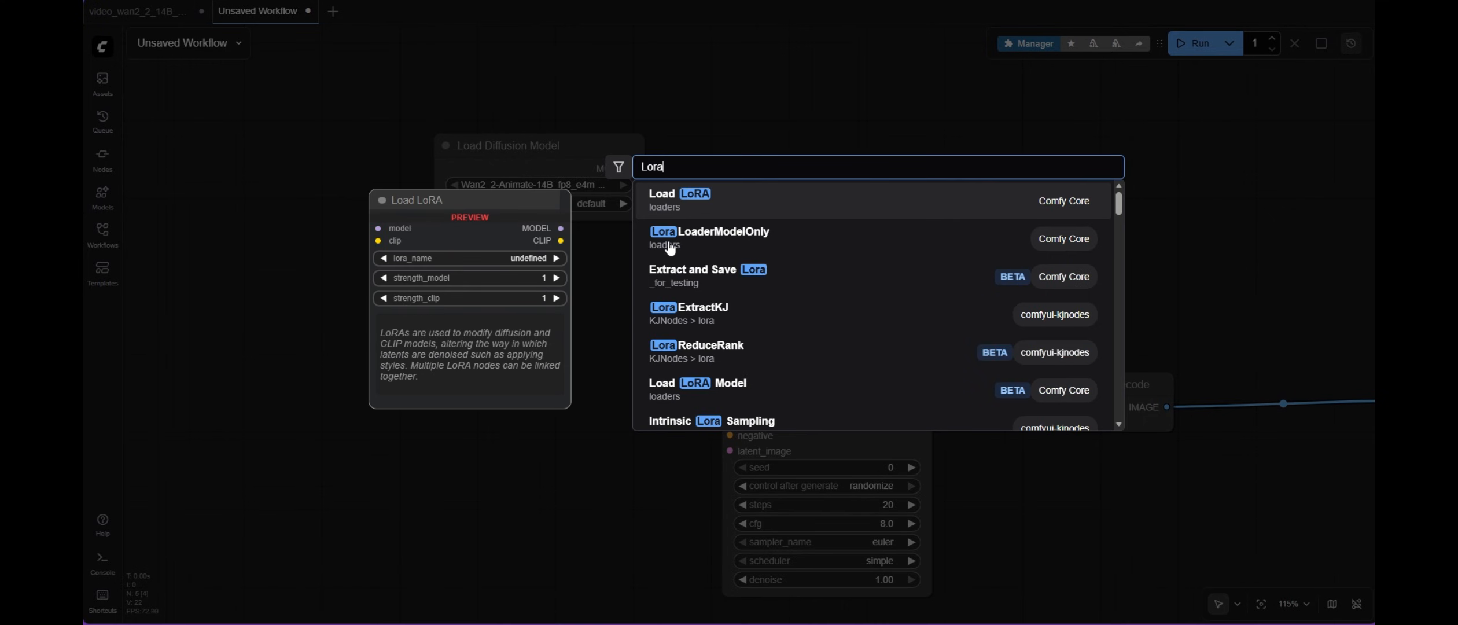
pyautogui.click(694, 240)
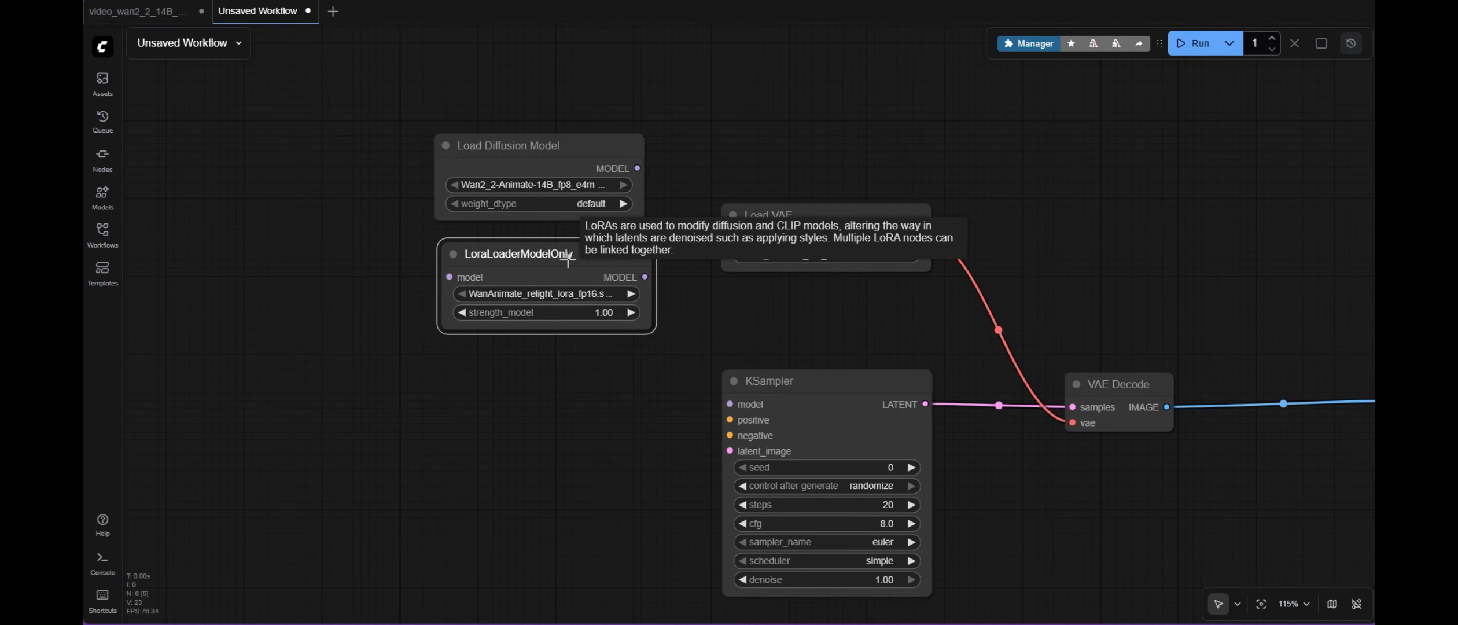
pyautogui.moveTo(634, 284); pyautogui.dragTo(533, 261)
pyautogui.scroll(3, 531, 292)
pyautogui.click(532, 290)
pyautogui.click(627, 290)
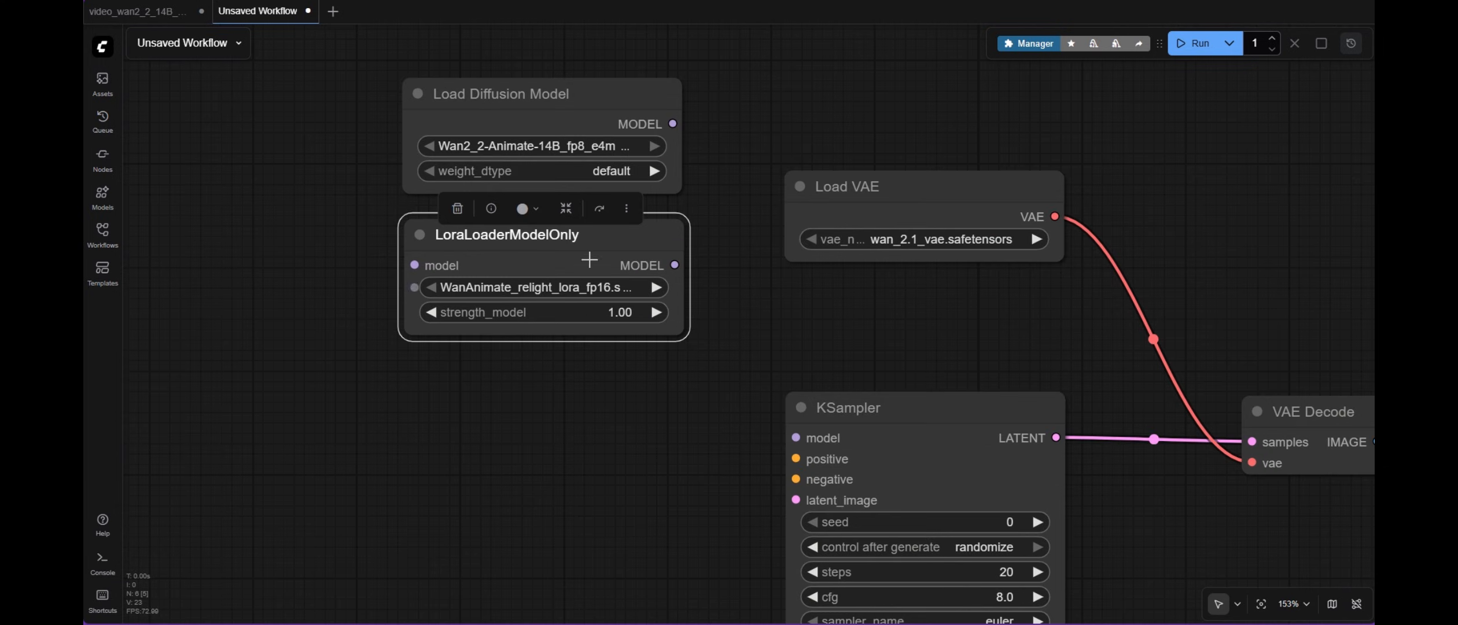
# Duplicate the LoRA loader below the first and set its LoRA to lightx2v_I2V_14B_480p_cfg_step_distill_rank64_bf16.safetensors.
pyautogui.scroll(-2, 587, 318)
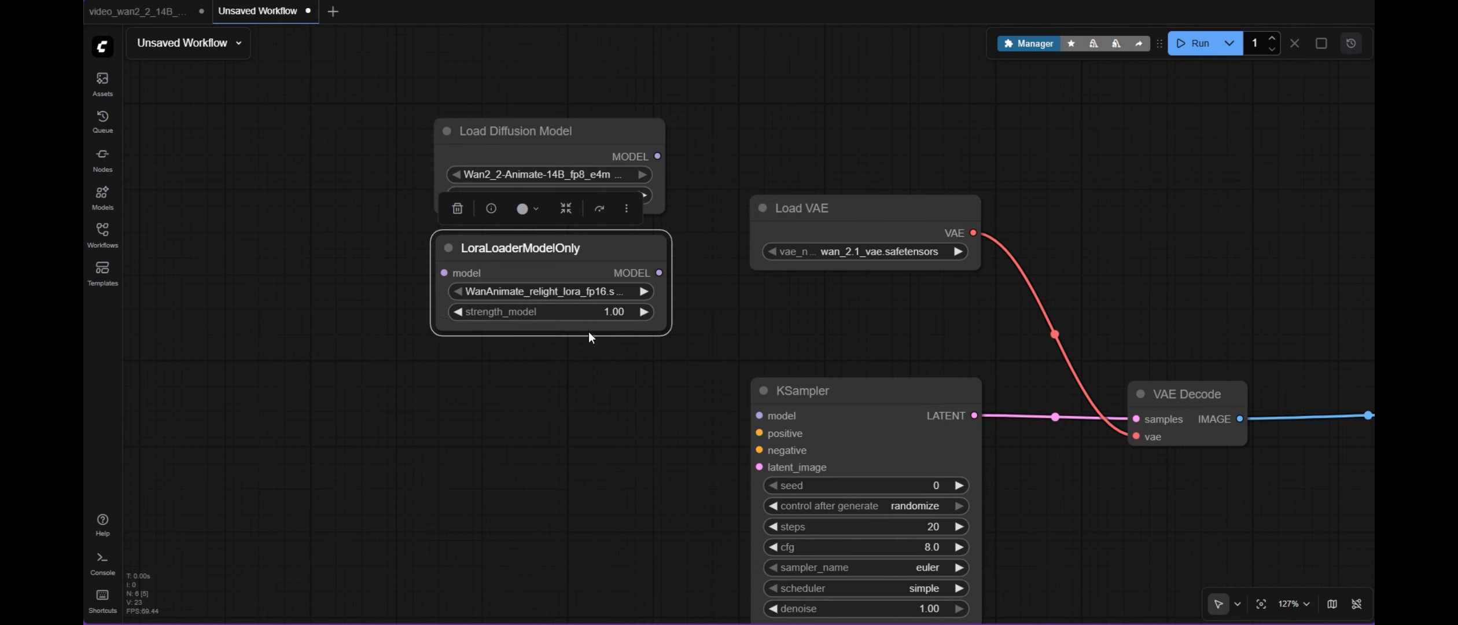
pyautogui.click(596, 401)
pyautogui.hotkey('ctrl', 'v')
pyautogui.moveTo(648, 390); pyautogui.dragTo(496, 377)
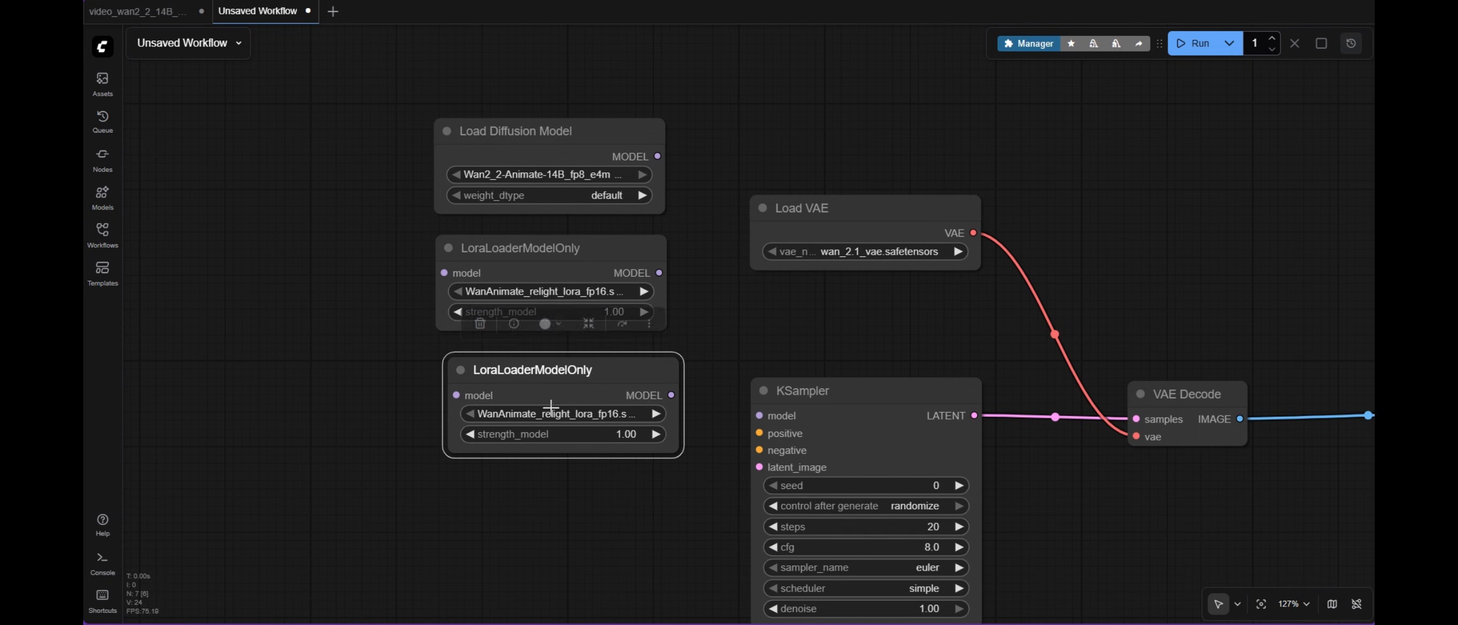
pyautogui.scroll(3, 551, 407)
pyautogui.click(554, 412)
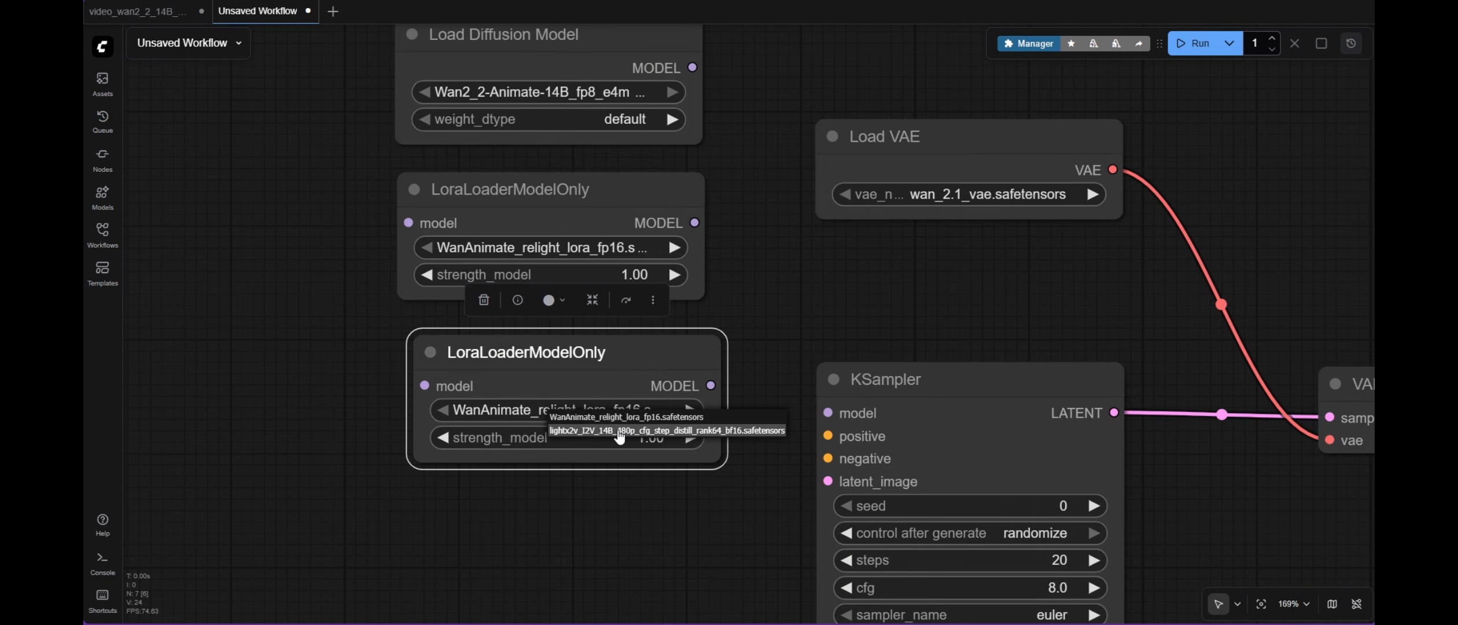
pyautogui.click(619, 430)
# Add a ModelSamplingSD3 node below the two LoRA loaders and set its shift to 8.
pyautogui.scroll(-6, 837, 272)
pyautogui.doubleClick(614, 258)
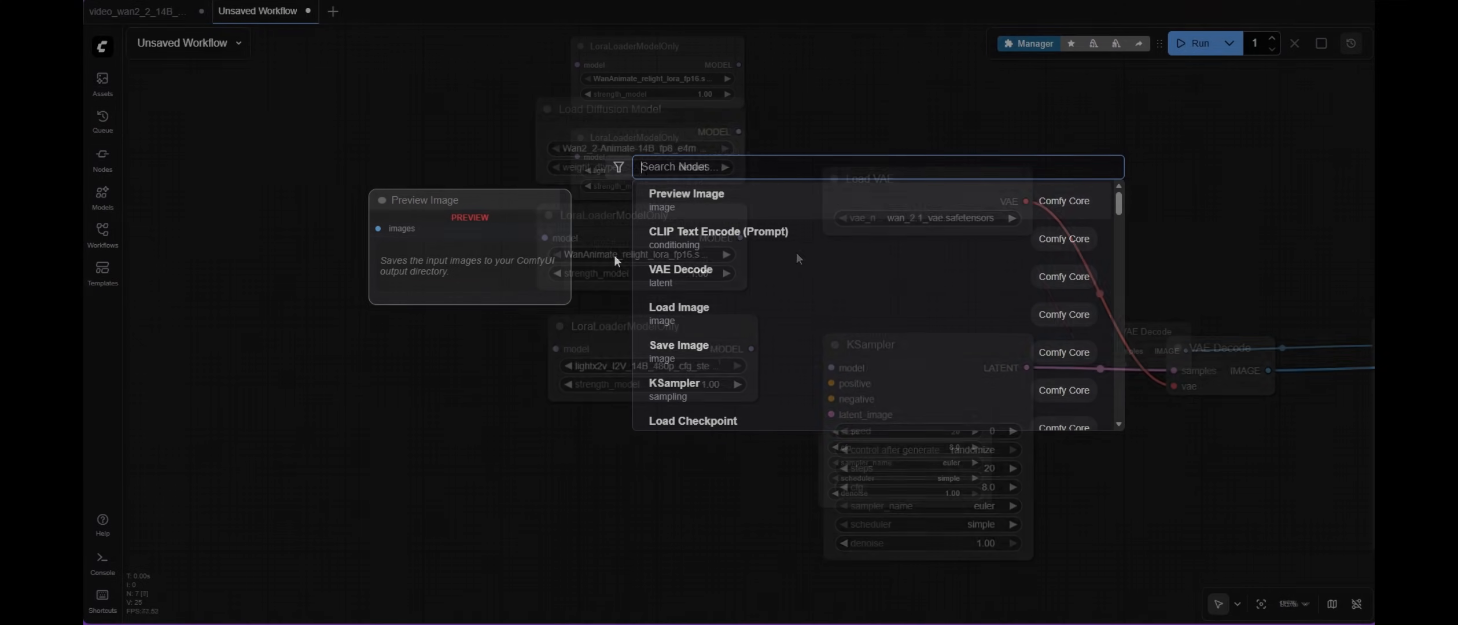
pyautogui.write('Modelsam')
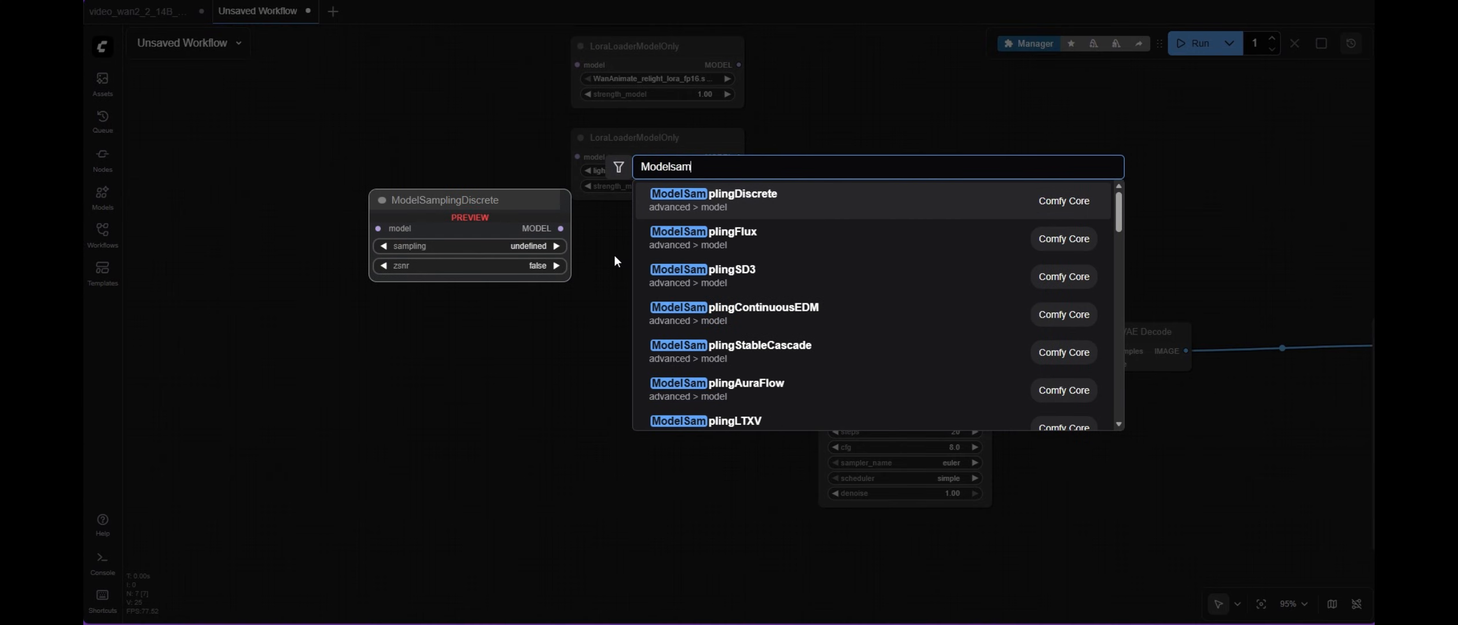
pyautogui.click(833, 277)
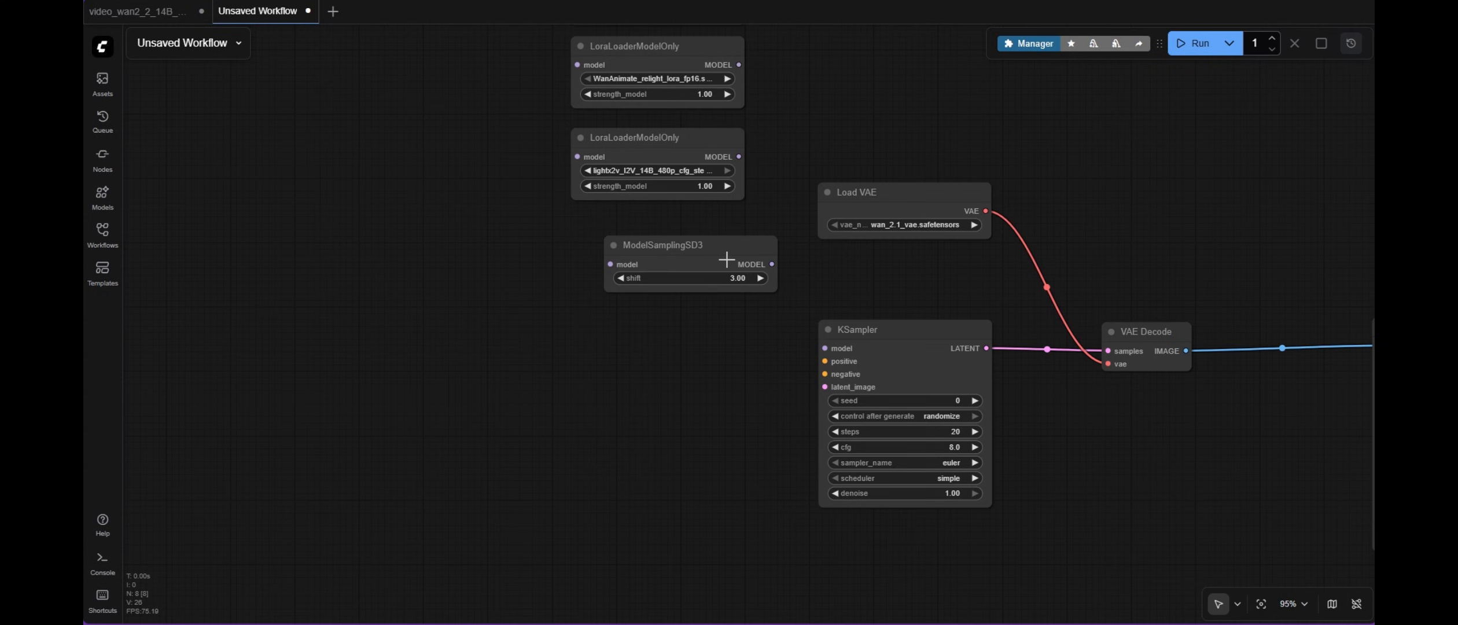
pyautogui.scroll(2, 697, 254)
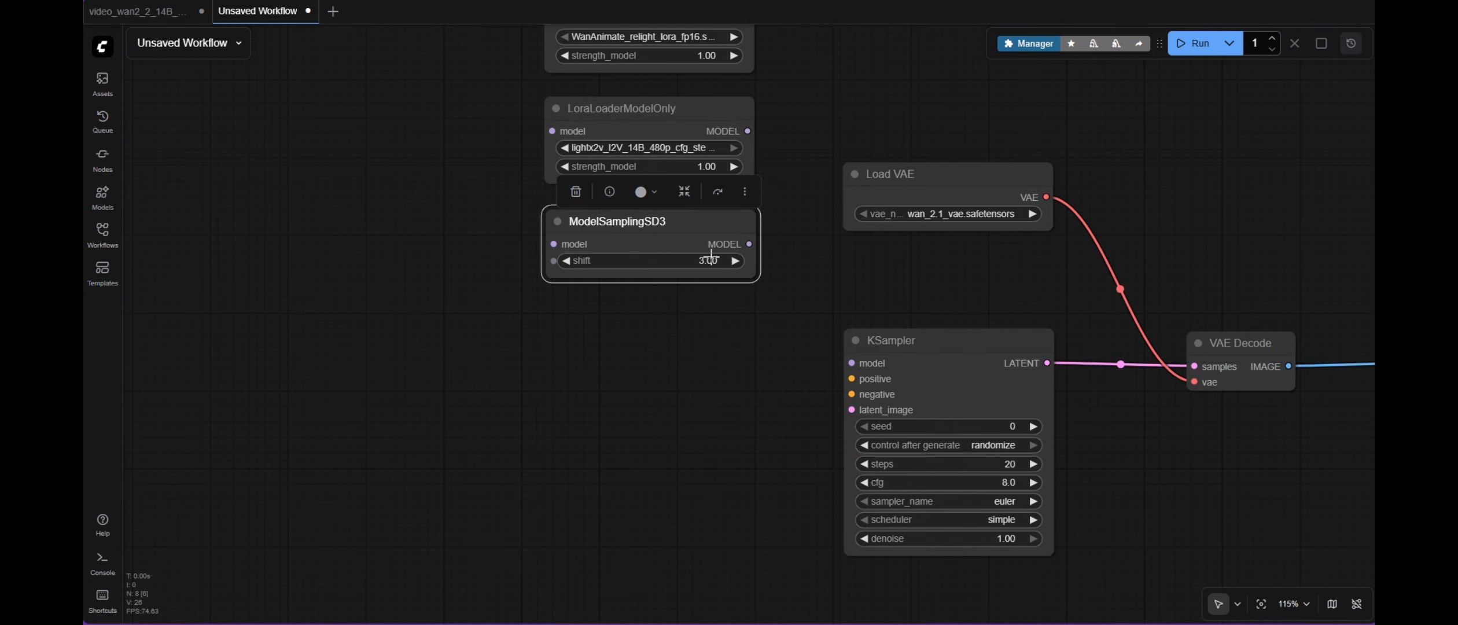
pyautogui.click(712, 259)
pyautogui.write('8')
pyautogui.press('Escape')
pyautogui.moveTo(901, 103); pyautogui.dragTo(896, 256)
pyautogui.scroll(-1, 840, 233)
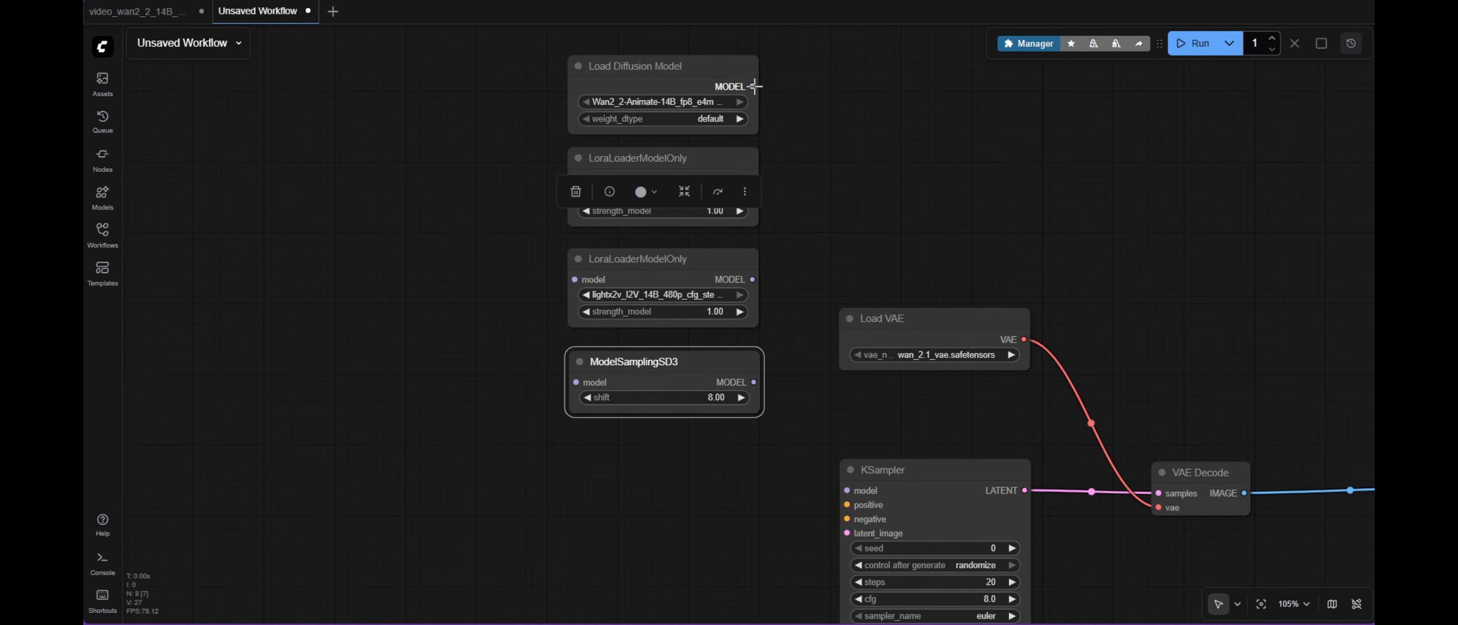
# Chain the model connection from Load Diffusion Model through both LoRA loaders and ModelSamplingSD3 into the KSampler's model input.
pyautogui.moveTo(753, 87); pyautogui.dragTo(577, 179)
pyautogui.click(830, 157)
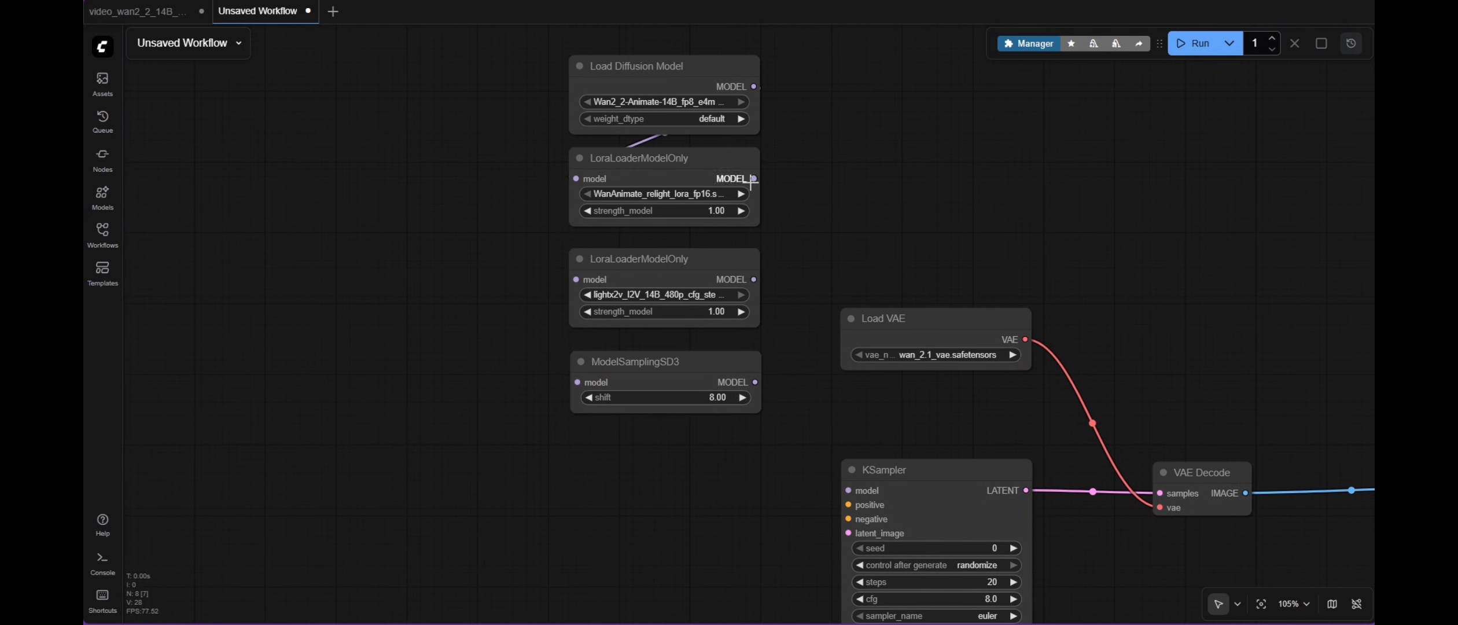
pyautogui.moveTo(754, 178); pyautogui.dragTo(576, 280)
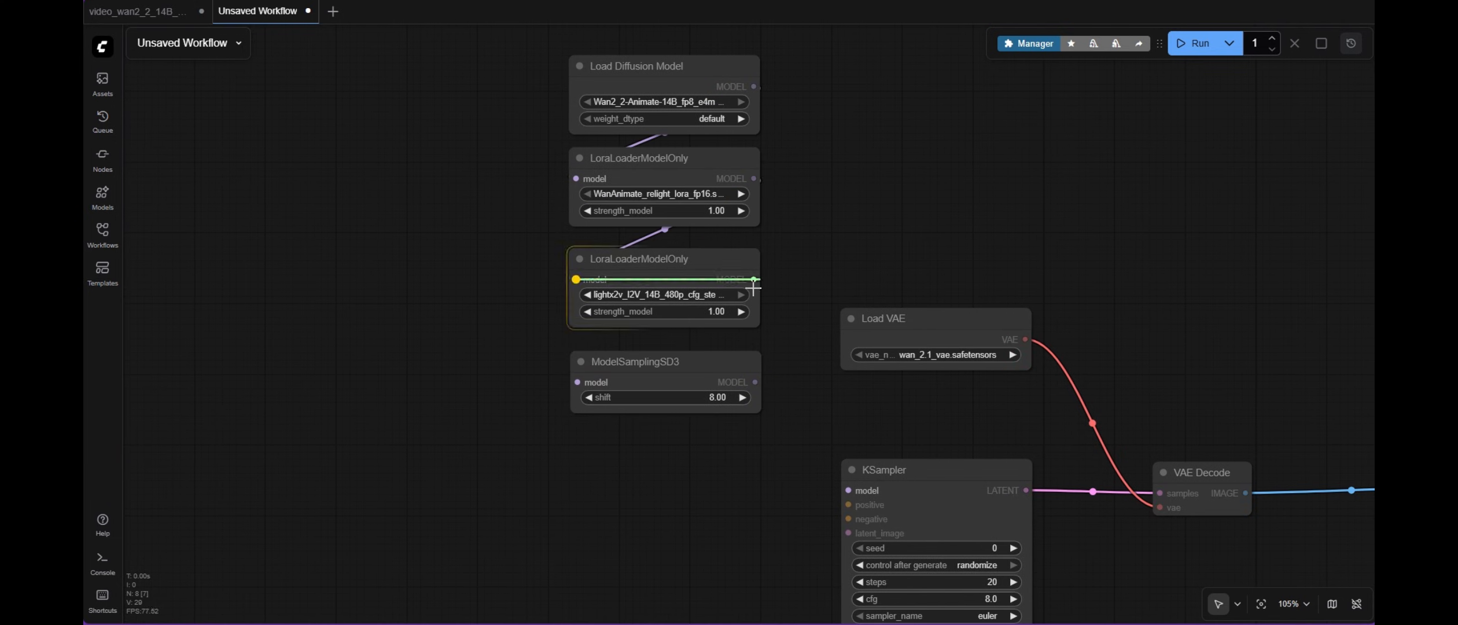
pyautogui.moveTo(753, 279); pyautogui.dragTo(577, 382)
pyautogui.moveTo(753, 382); pyautogui.dragTo(848, 490)
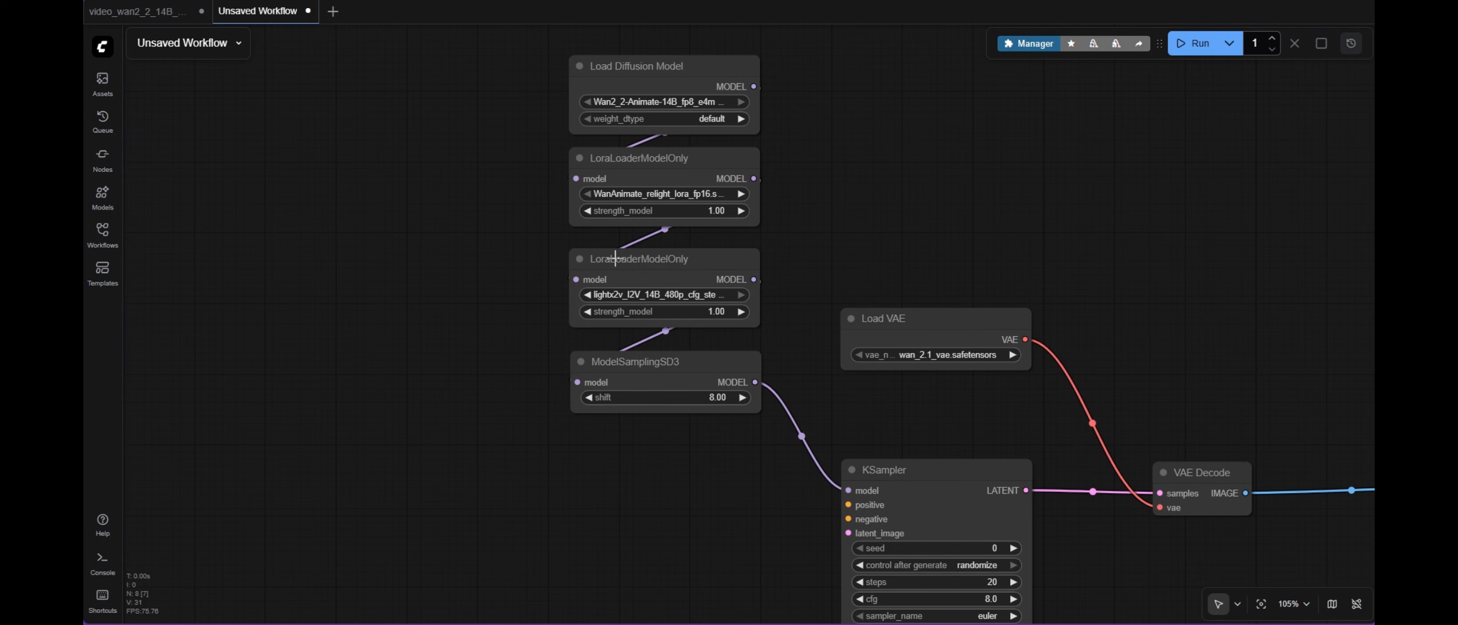
# Group the diffusion model loader, both LoRA loaders and ModelSamplingSD3, and move the group up and away from the KSampler.
pyautogui.moveTo(524, 36); pyautogui.dragTo(781, 474)
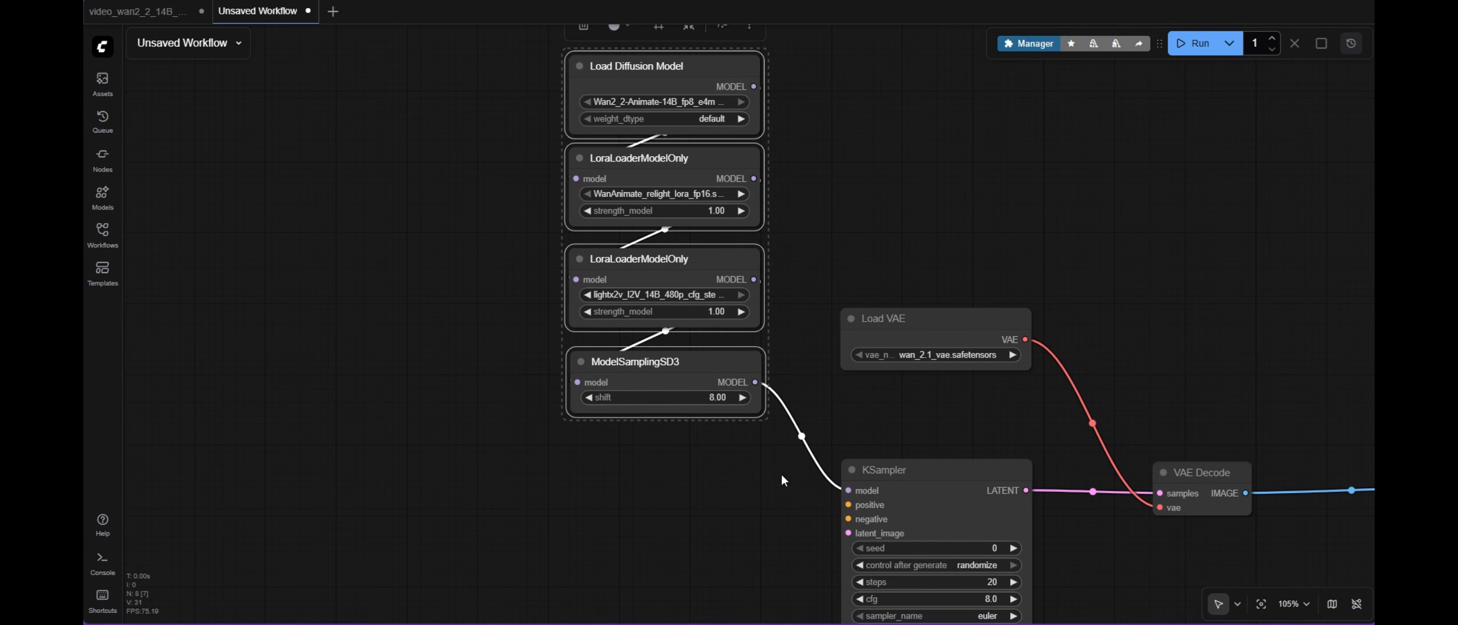
pyautogui.hotkey('ctrl', 'g')
pyautogui.click(886, 253)
pyautogui.moveTo(856, 178); pyautogui.dragTo(852, 280)
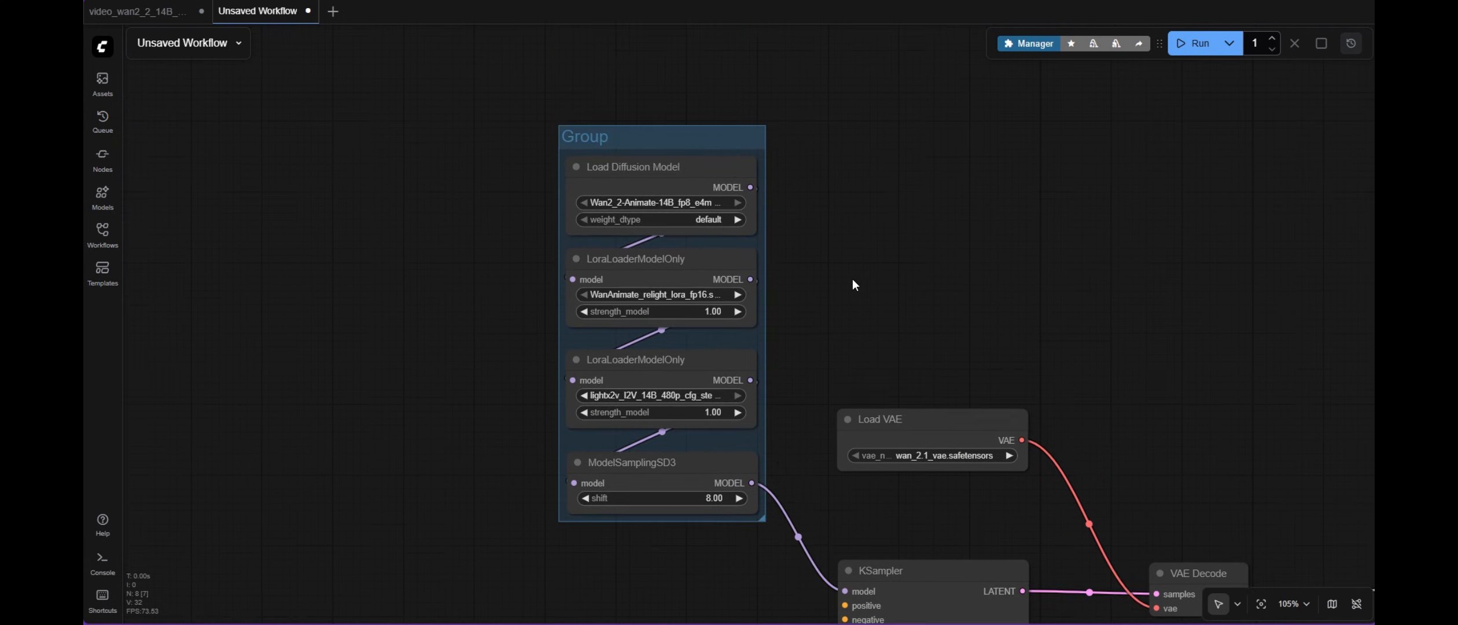
pyautogui.moveTo(701, 135); pyautogui.dragTo(701, 30)
pyautogui.scroll(-6, 841, 207)
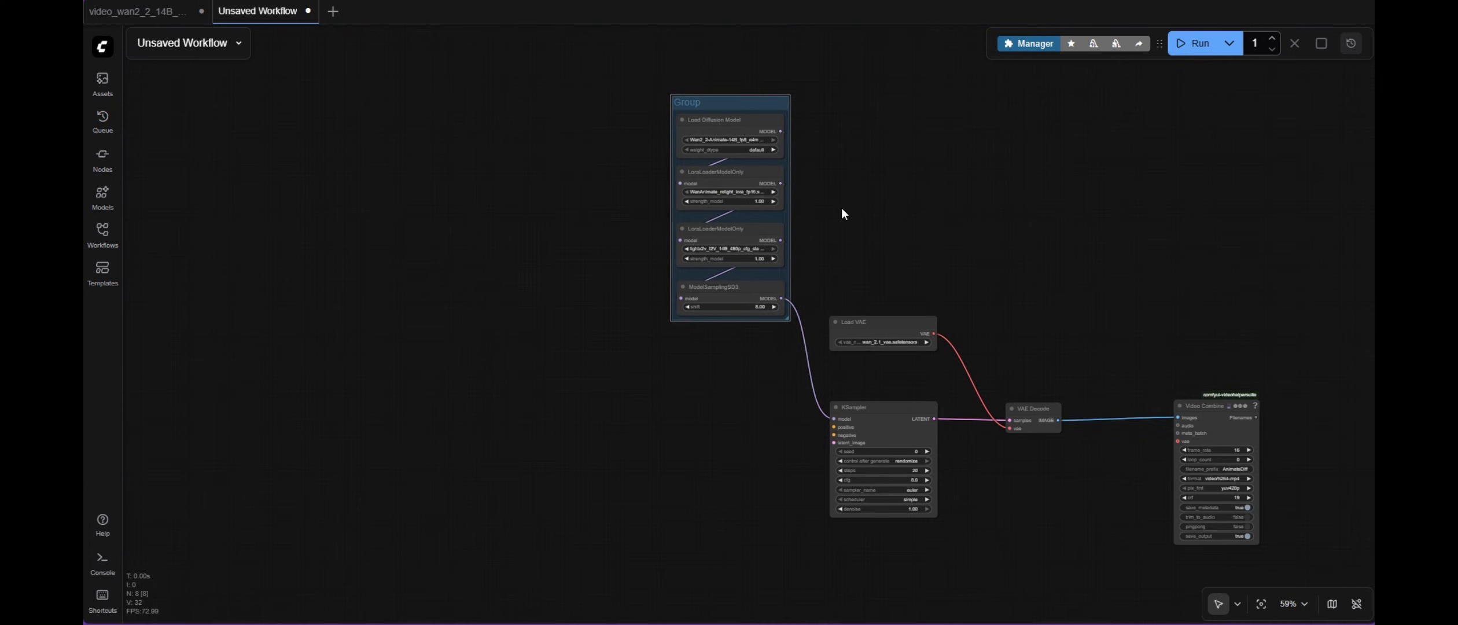
pyautogui.moveTo(842, 207); pyautogui.dragTo(824, 232)
pyautogui.moveTo(735, 137); pyautogui.dragTo(702, 85)
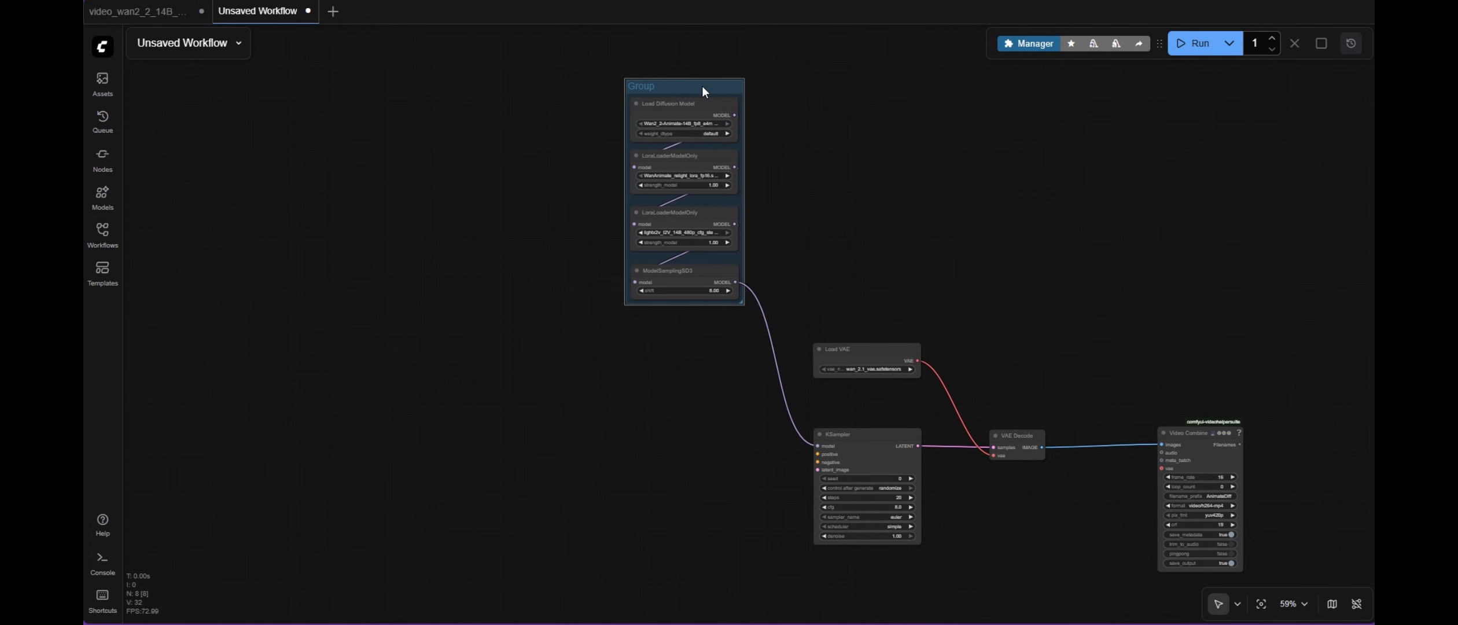
# Add a WanAnimateToVideo node in front of the KSampler.
pyautogui.moveTo(1035, 340); pyautogui.dragTo(889, 260)
pyautogui.scroll(4, 896, 397)
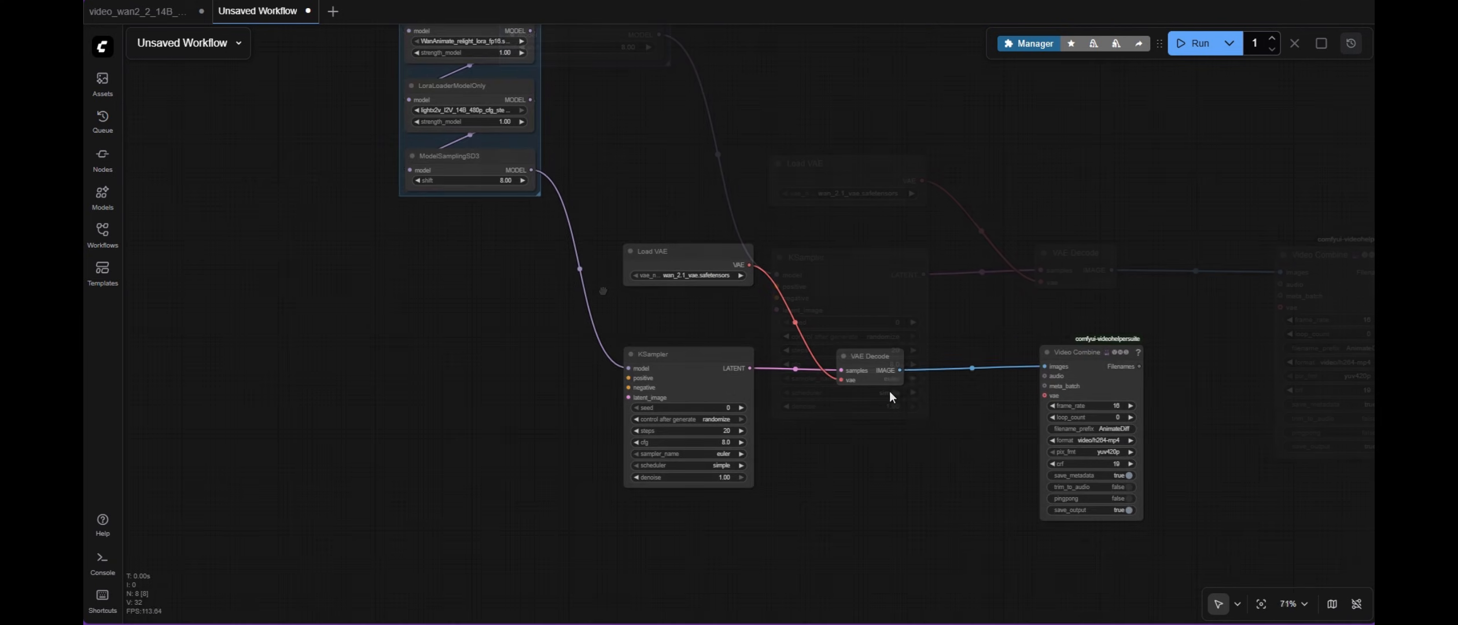
pyautogui.doubleClick(595, 295)
pyautogui.write('WanAnima')
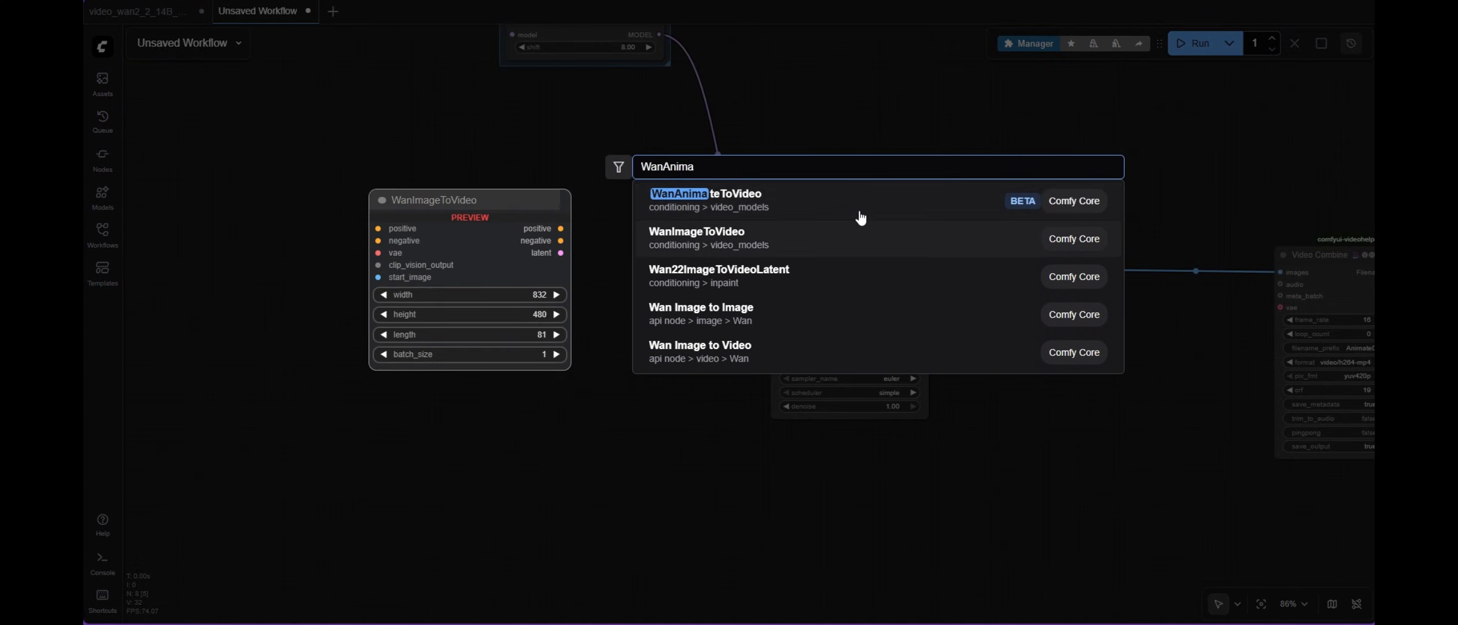
pyautogui.click(797, 196)
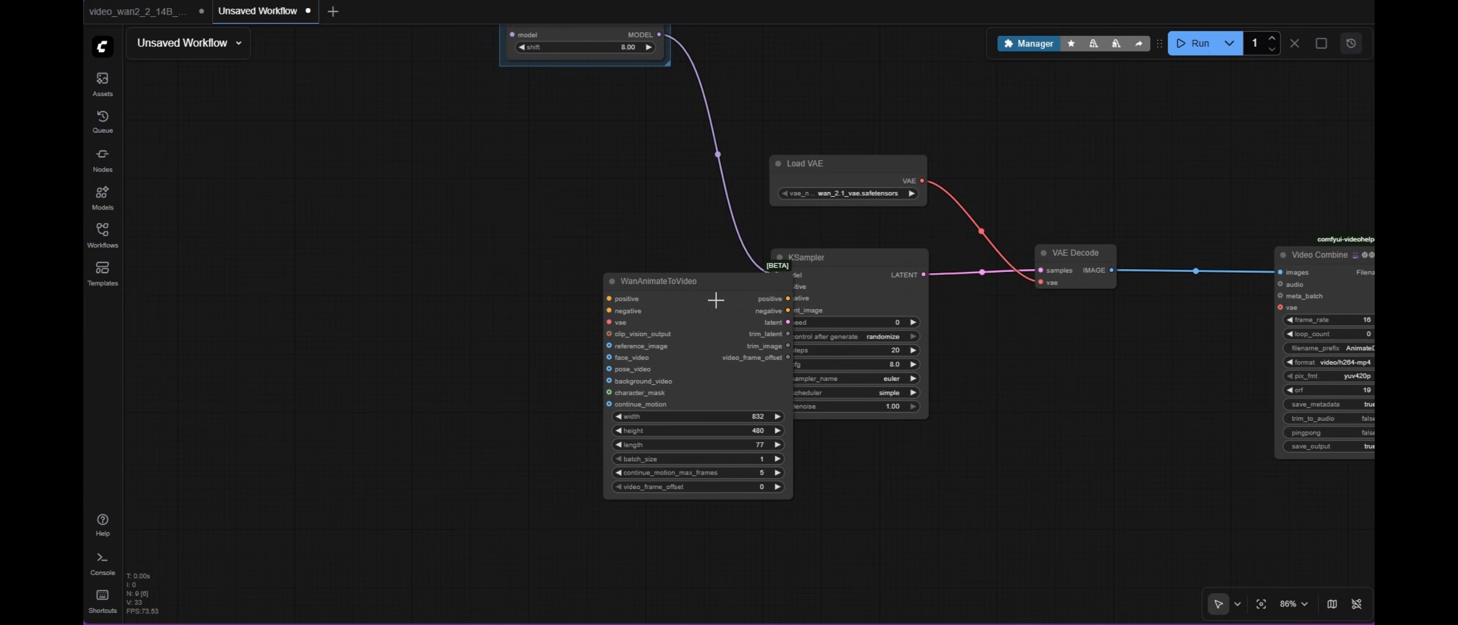
# Connect the positive, negative and latent outputs of WanAnimateToVideo to the KSampler's positive, negative and latent_image inputs.
pyautogui.moveTo(739, 301); pyautogui.dragTo(791, 284)
pyautogui.scroll(3, 731, 291)
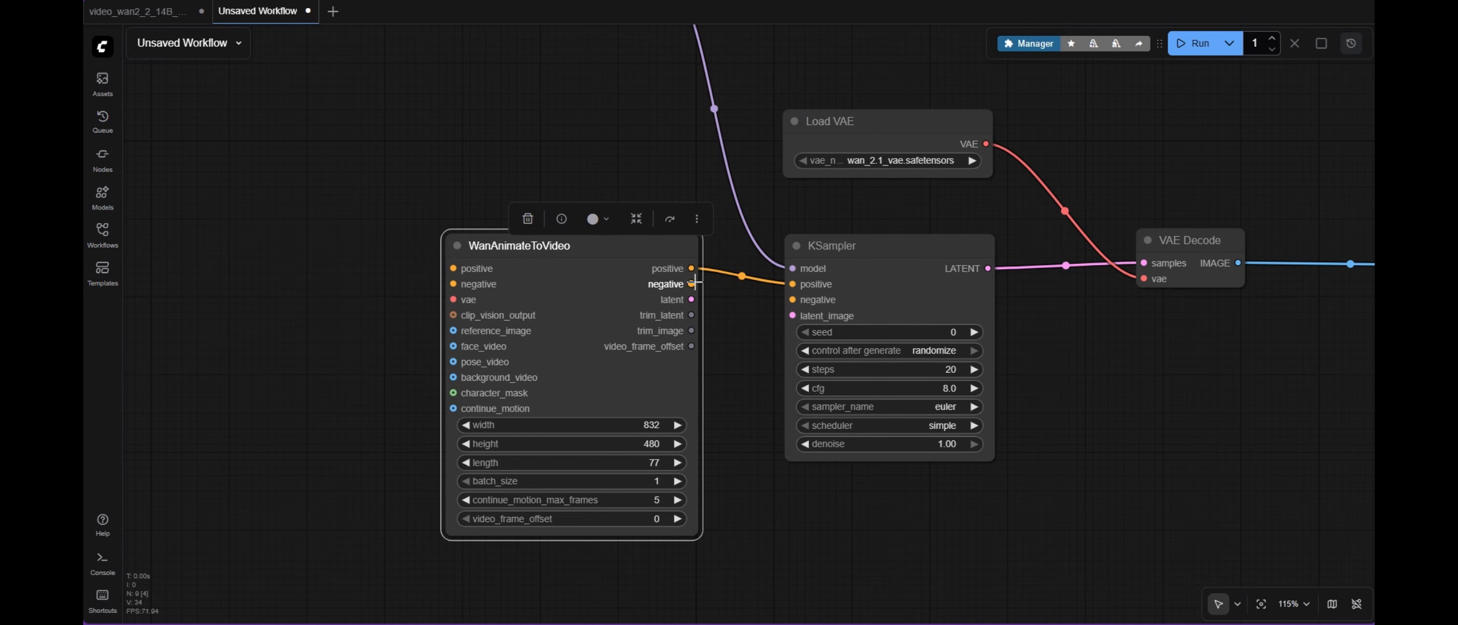
pyautogui.moveTo(692, 283); pyautogui.dragTo(789, 299)
pyautogui.moveTo(691, 300); pyautogui.dragTo(791, 316)
pyautogui.click(726, 349)
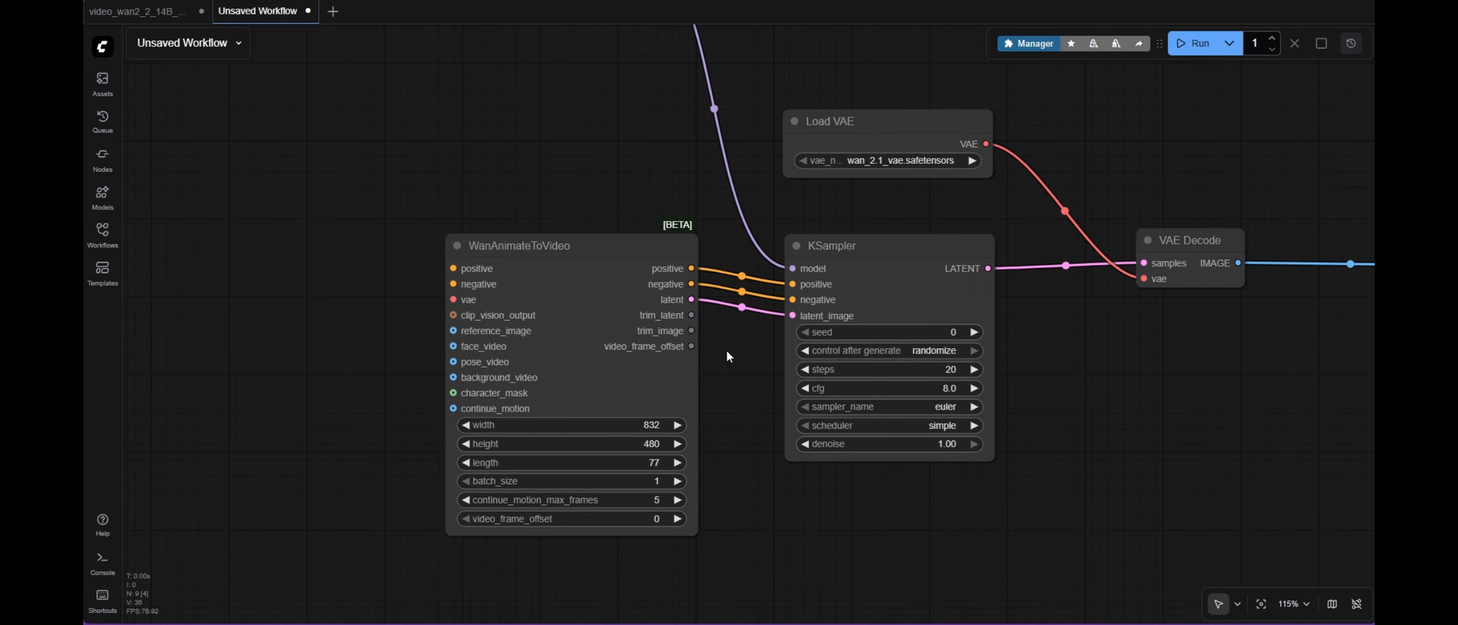
# Add a CLIP Text Encode (Prompt) node feeding WanAnimateToVideo's positive input and place it above and before that node.
pyautogui.scroll(2, 695, 346)
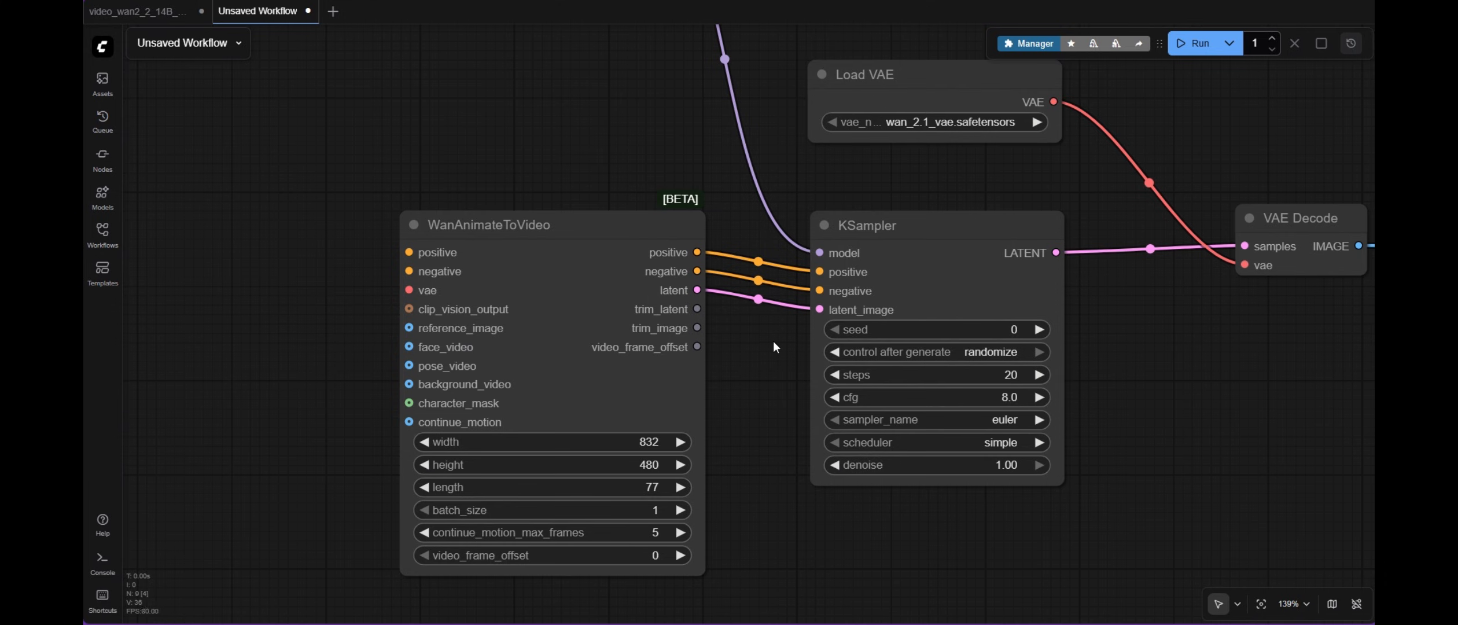
pyautogui.scroll(-6, 780, 366)
pyautogui.moveTo(606, 240); pyautogui.dragTo(721, 234)
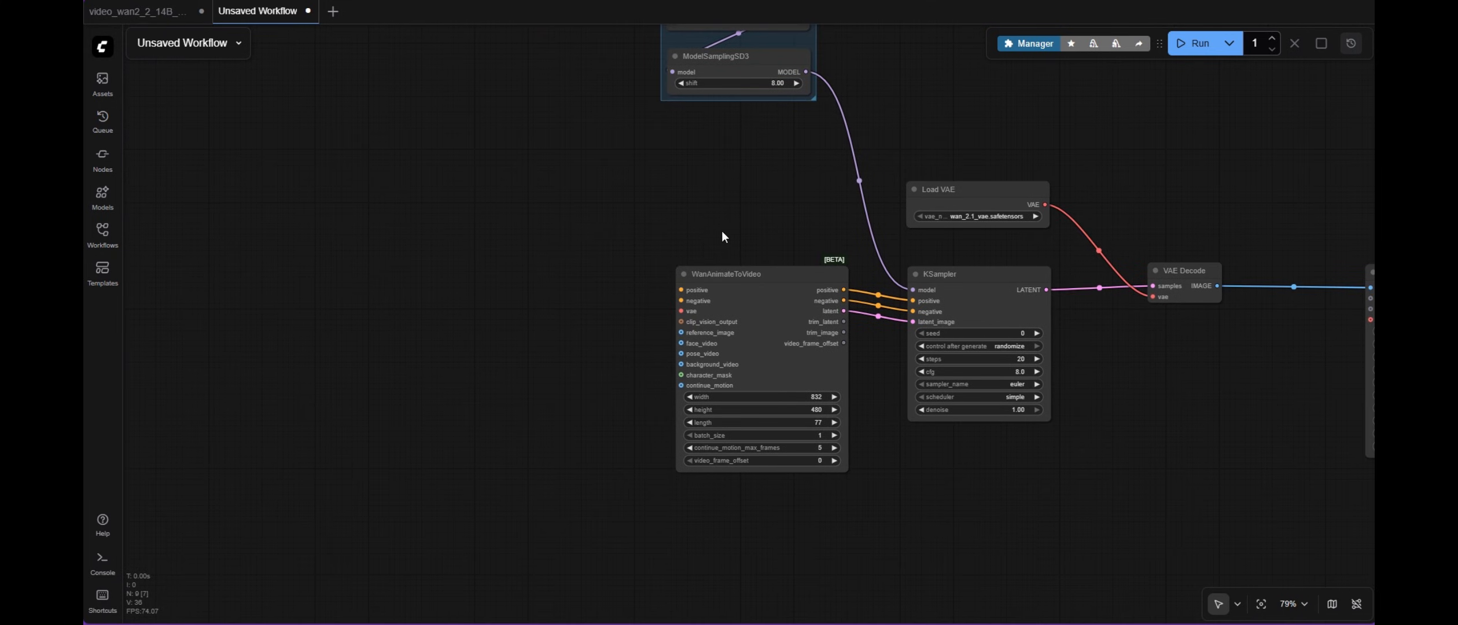
pyautogui.moveTo(681, 289); pyautogui.dragTo(668, 279)
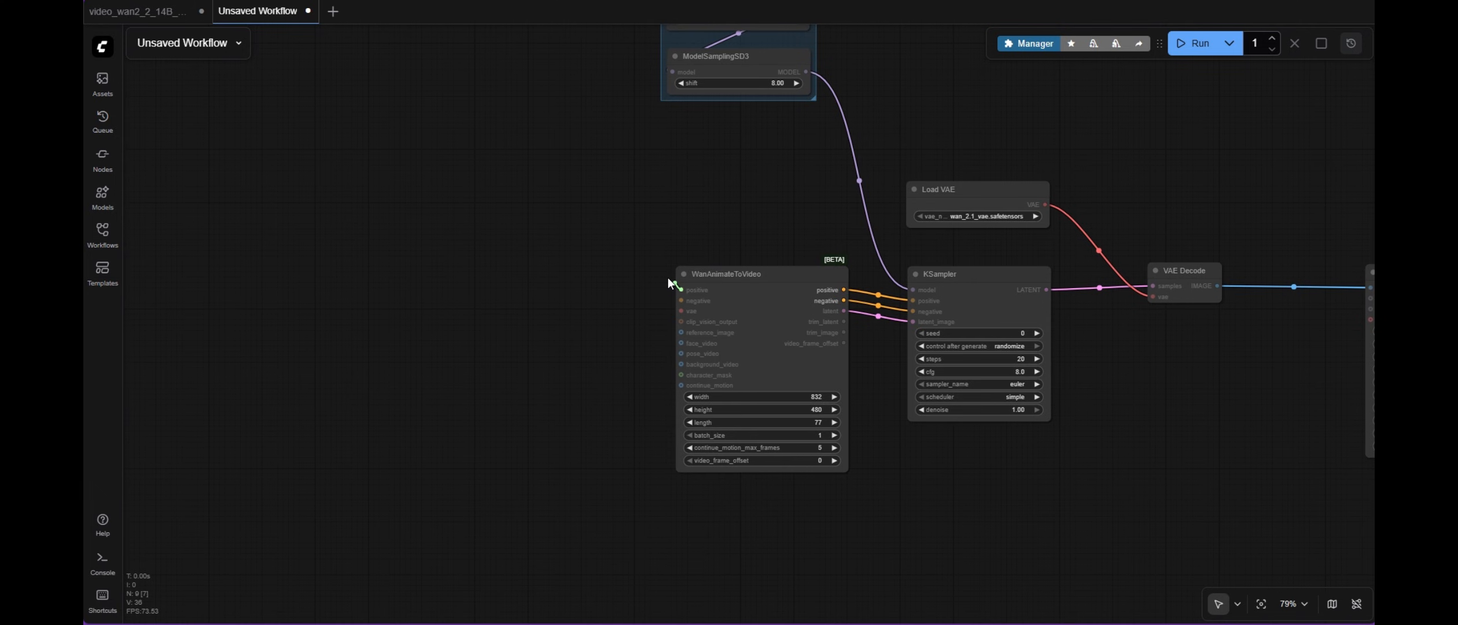
pyautogui.moveTo(554, 193); pyautogui.dragTo(554, 193)
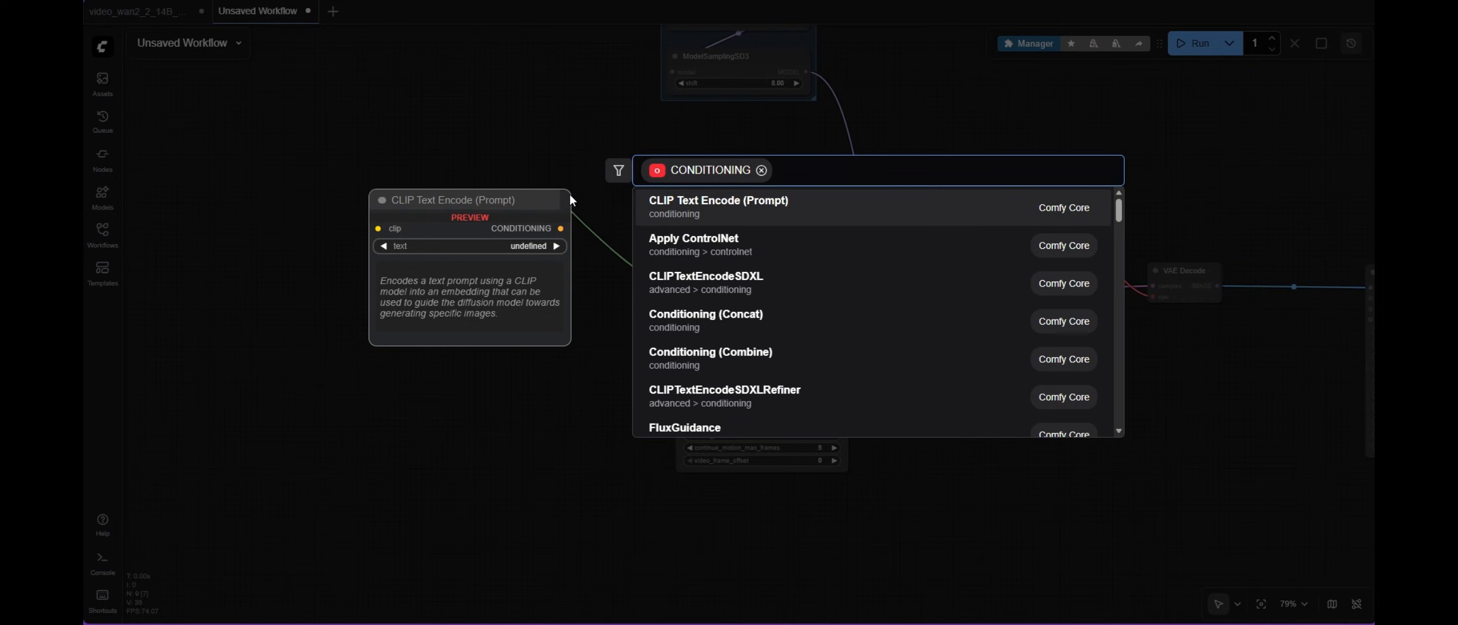
pyautogui.click(744, 215)
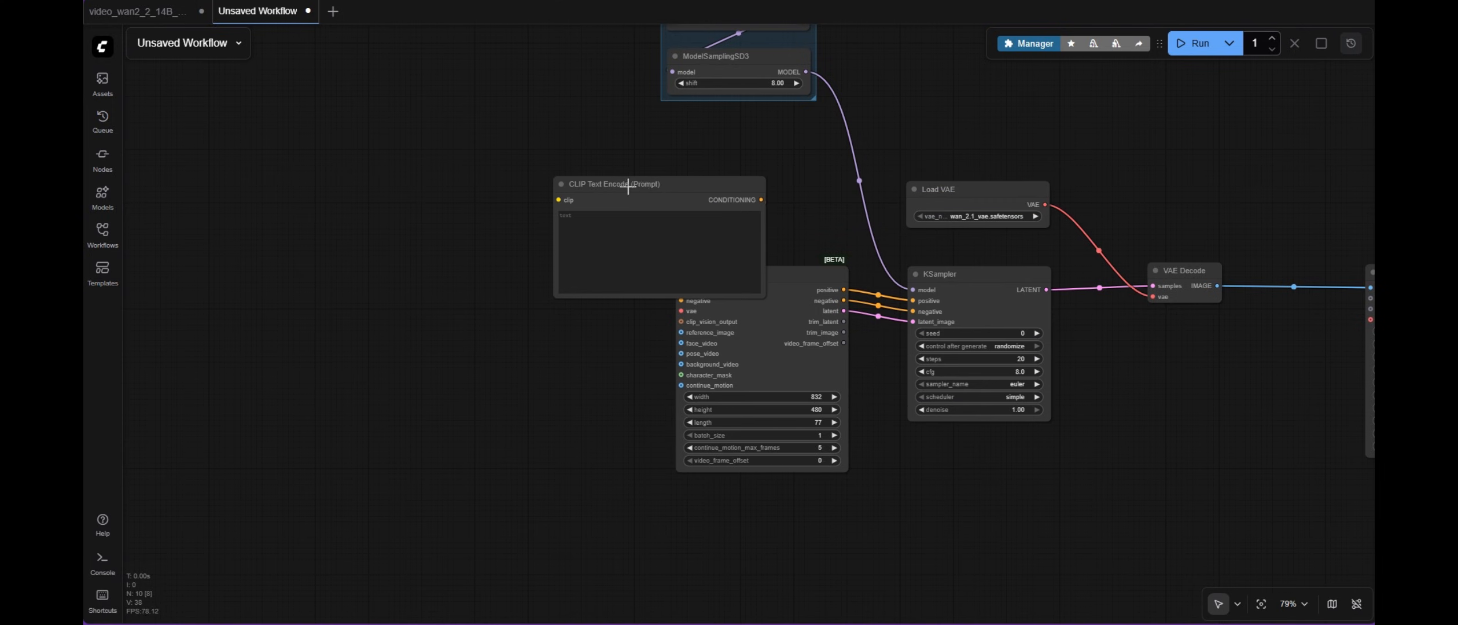
pyautogui.moveTo(628, 184); pyautogui.dragTo(469, 167)
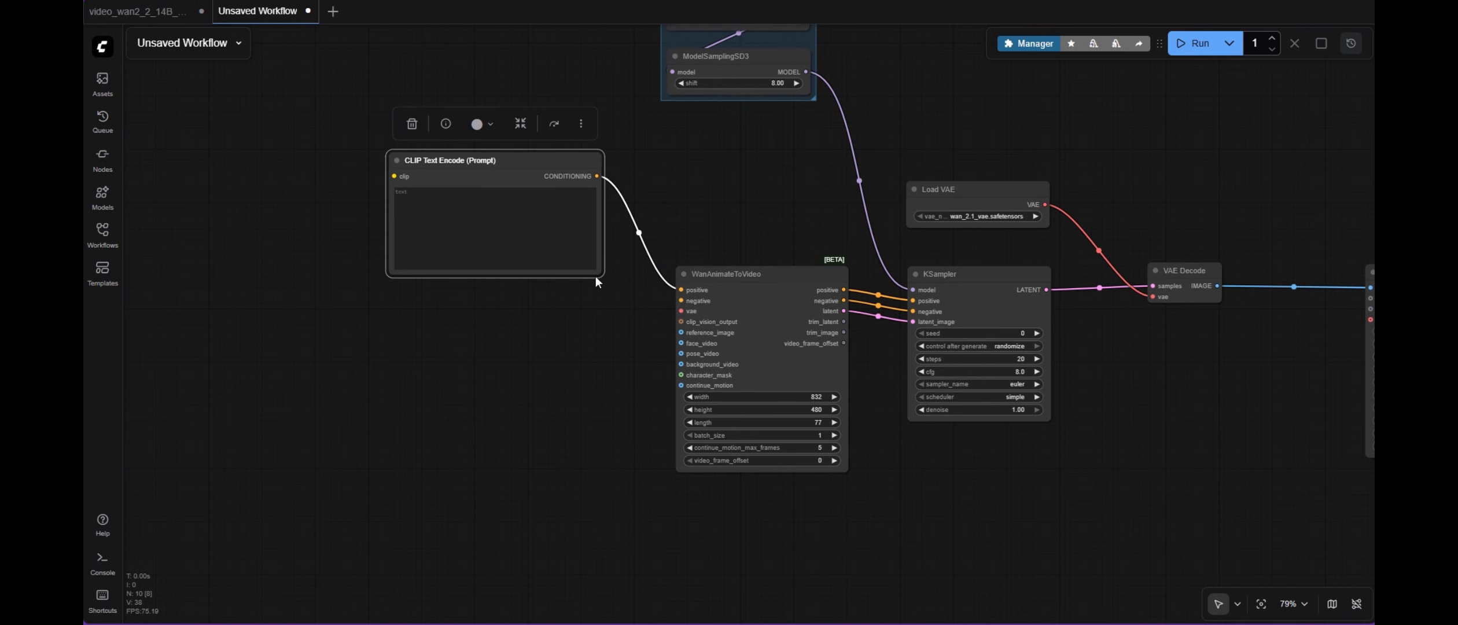
# Shrink the prompt node, duplicate it below the first and connect the copy to WanAnimateToVideo's negative input.
pyautogui.moveTo(601, 274); pyautogui.dragTo(448, 262)
pyautogui.click(613, 232)
pyautogui.click(533, 171)
pyautogui.hotkey('ctrl', 'c')
pyautogui.click(538, 267)
pyautogui.hotkey('ctrl', 'v')
pyautogui.moveTo(601, 287); pyautogui.dragTo(681, 300)
# Add a Load CLIP node, connect it to the clip inputs of both text encoders and set its type to wan.
pyautogui.moveTo(741, 177); pyautogui.dragTo(898, 174)
pyautogui.moveTo(549, 172); pyautogui.dragTo(400, 215)
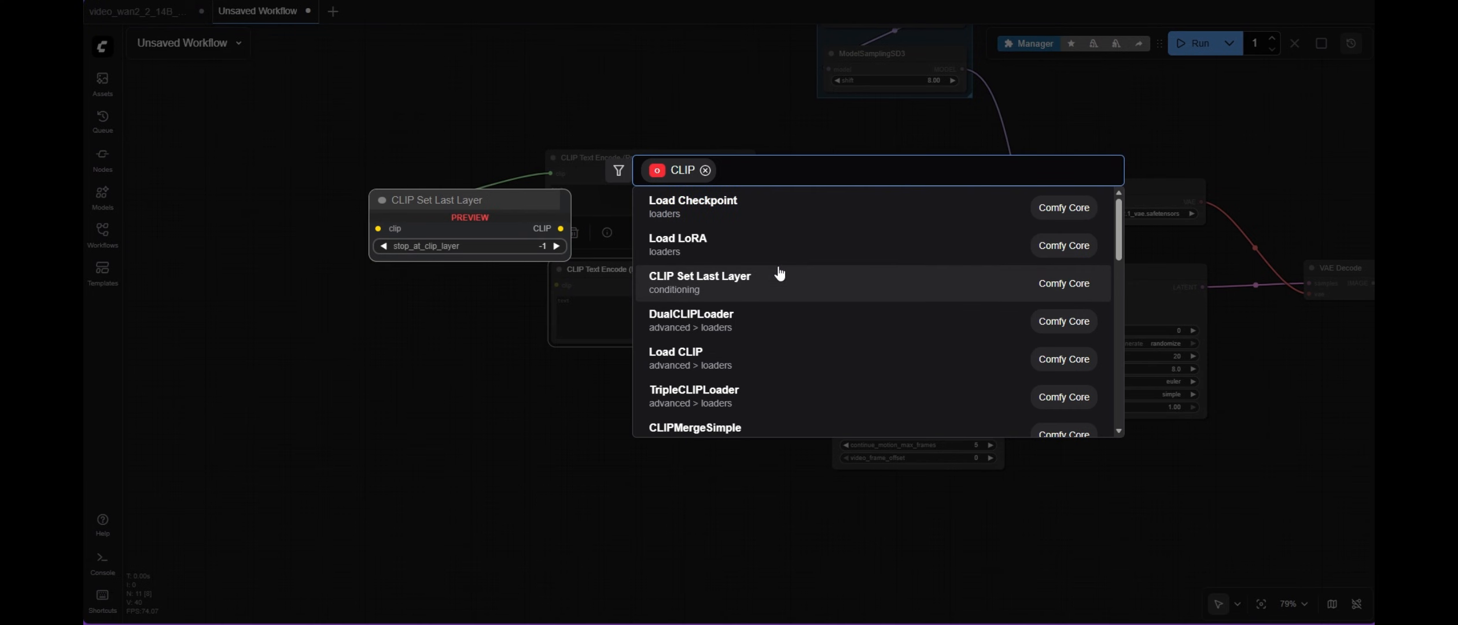
pyautogui.click(716, 362)
pyautogui.moveTo(491, 237); pyautogui.dragTo(696, 288)
pyautogui.scroll(10, 483, 243)
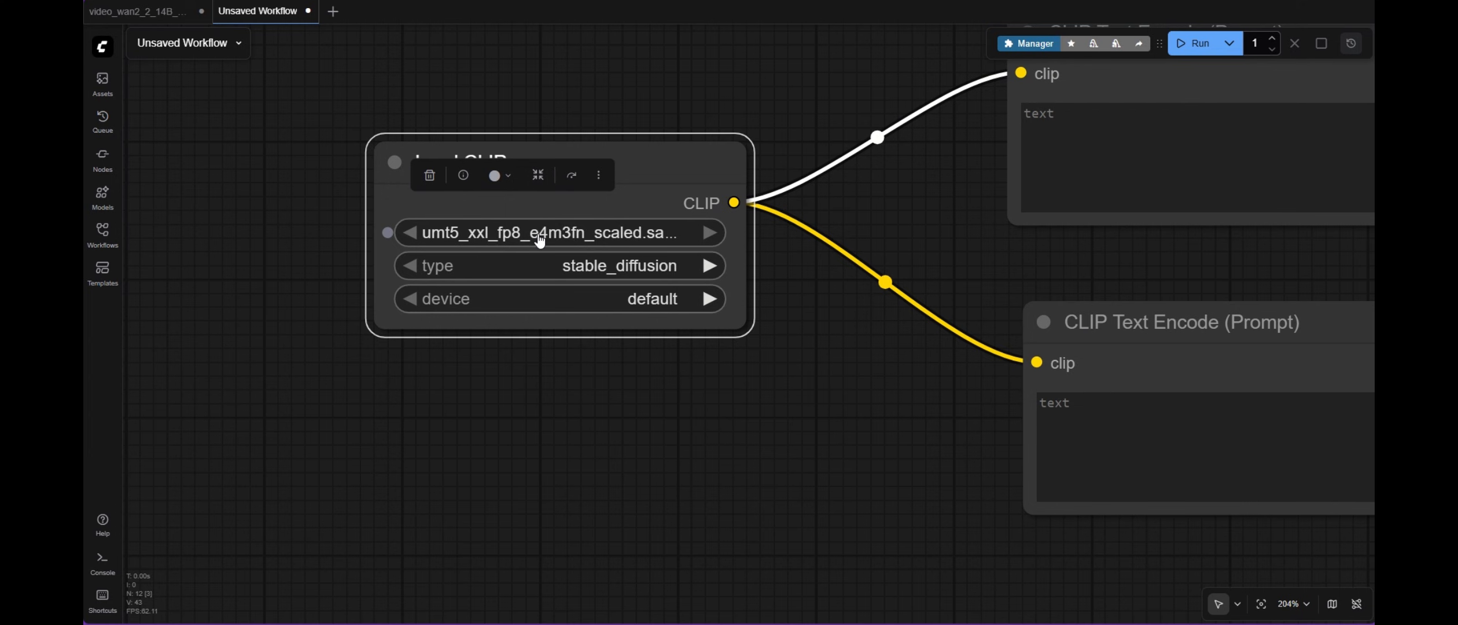
pyautogui.click(619, 273)
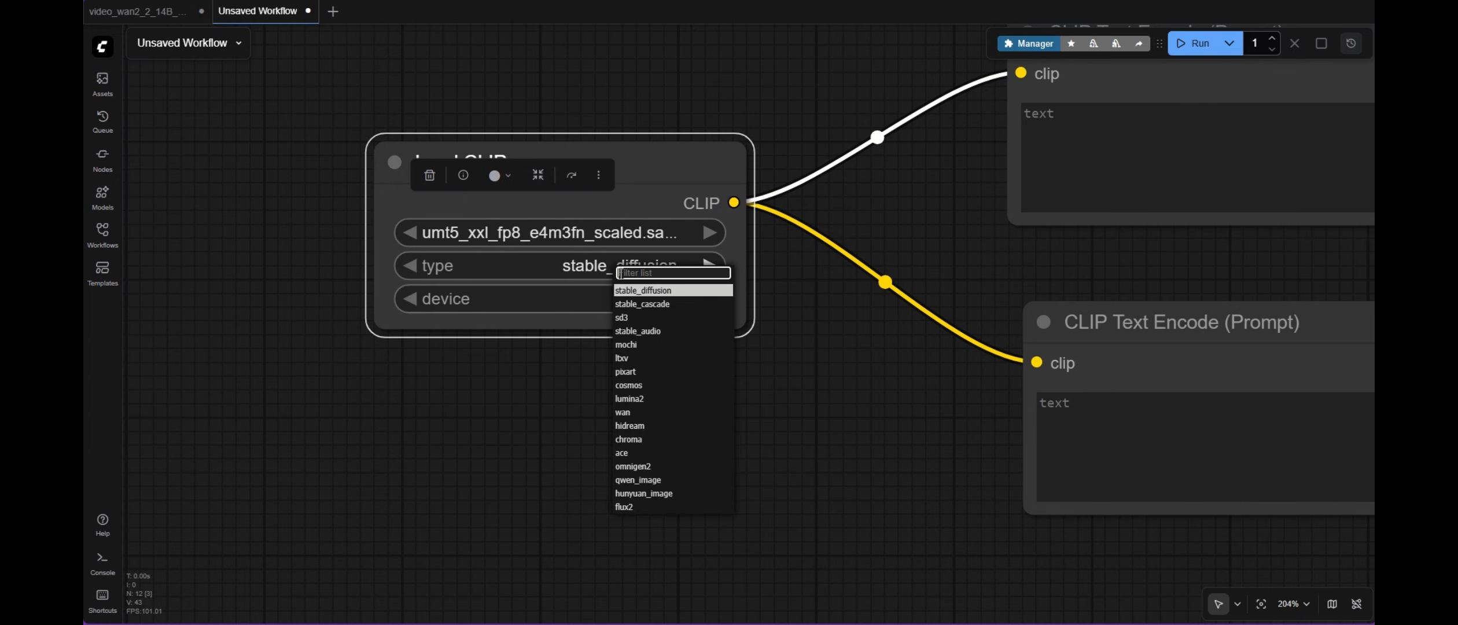
pyautogui.click(637, 412)
# Group the Load CLIP node with both text encoders and move the group up, clear of WanAnimateToVideo.
pyautogui.scroll(-8, 639, 354)
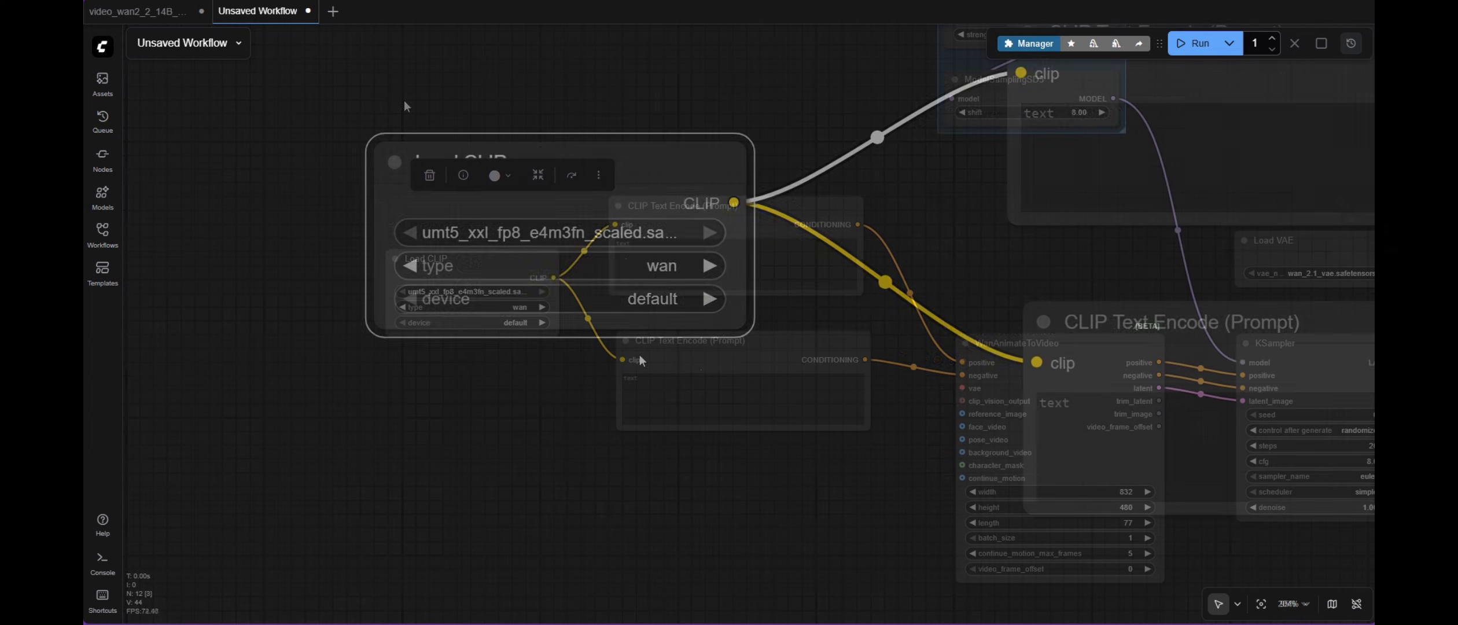
pyautogui.hotkey('ctrl', 'g')
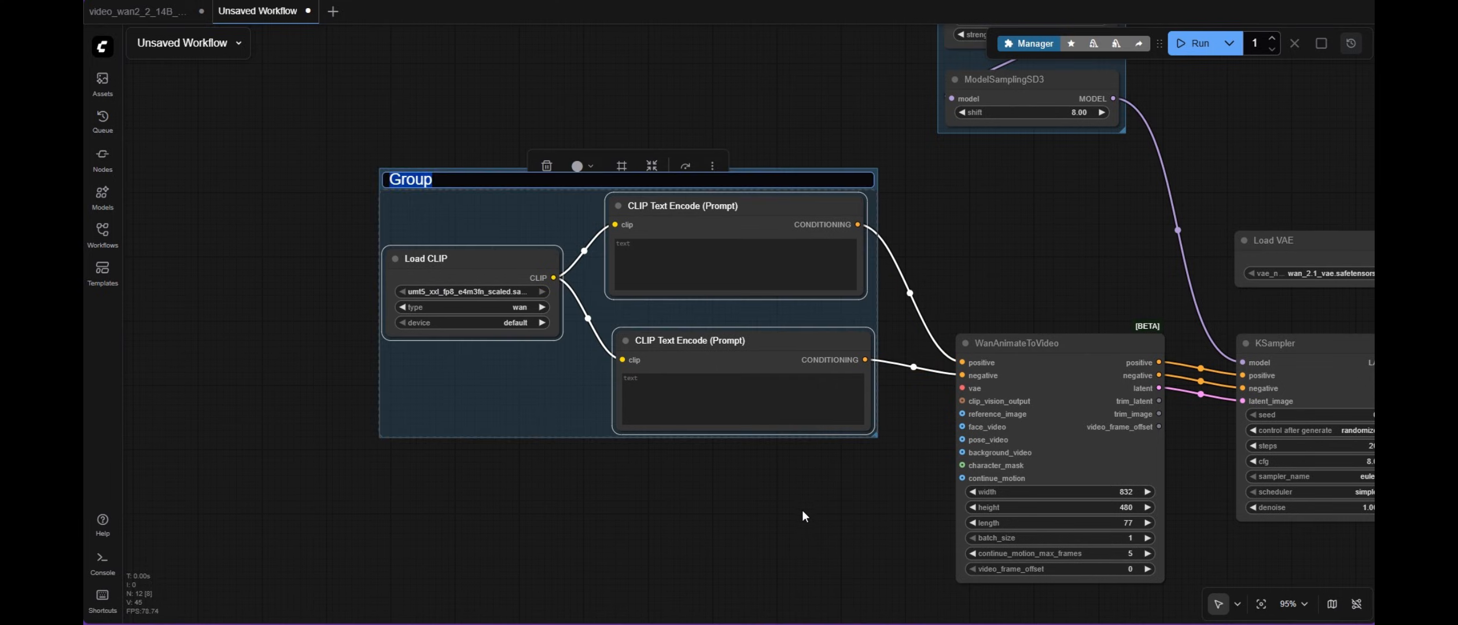
pyautogui.scroll(-6, 602, 150)
pyautogui.moveTo(683, 126); pyautogui.dragTo(719, 192)
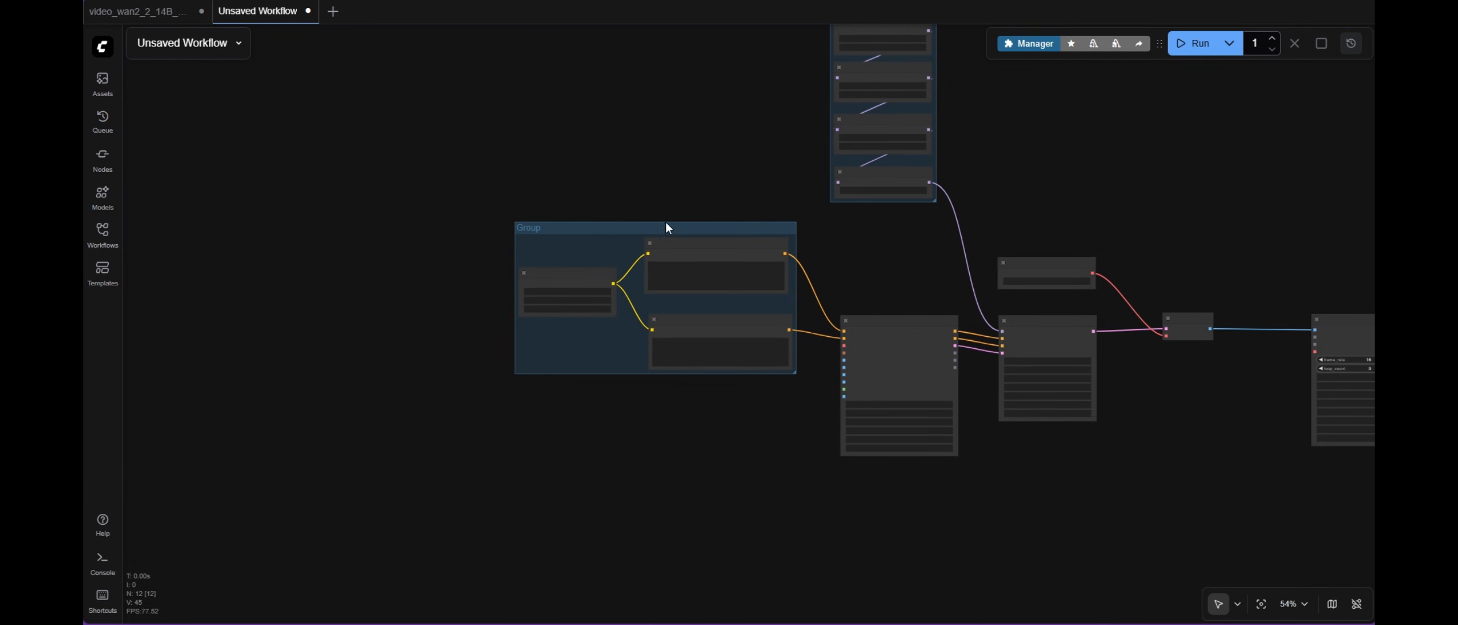
pyautogui.moveTo(623, 230); pyautogui.dragTo(594, 33)
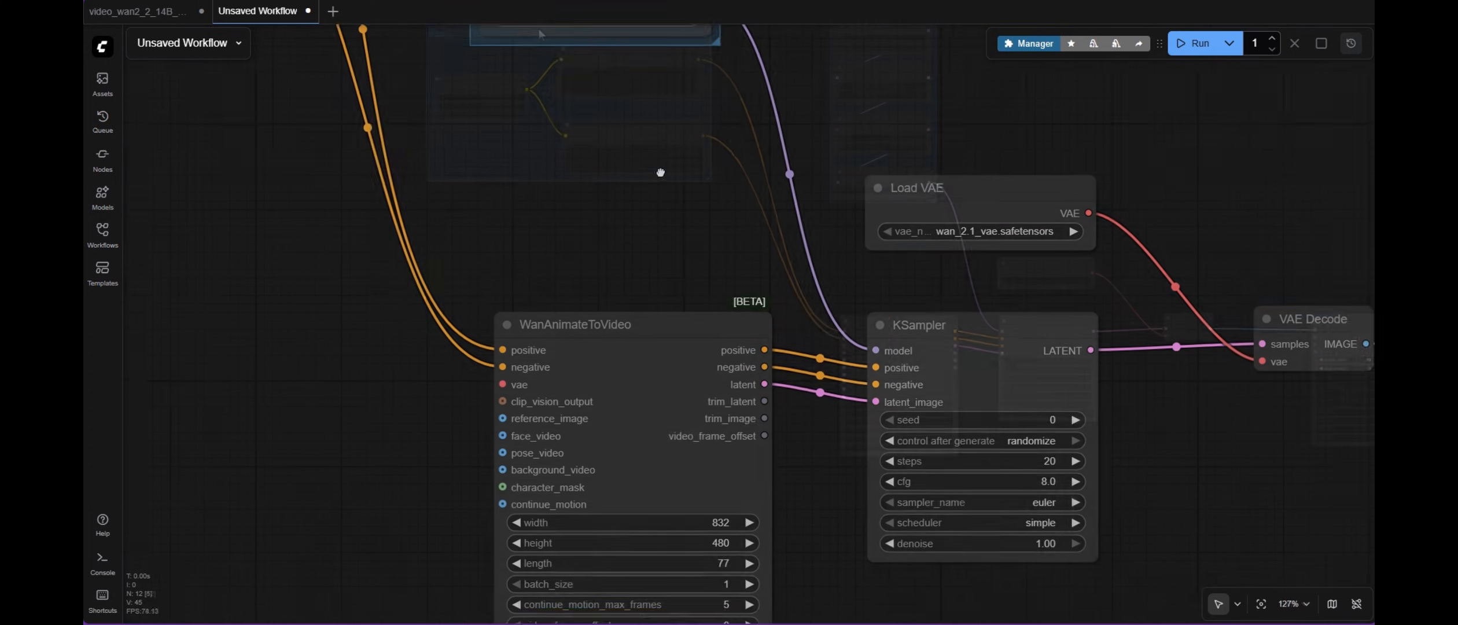
# Connect the Load VAE output to the vae input of WanAnimateToVideo.
pyautogui.scroll(-3, 687, 172)
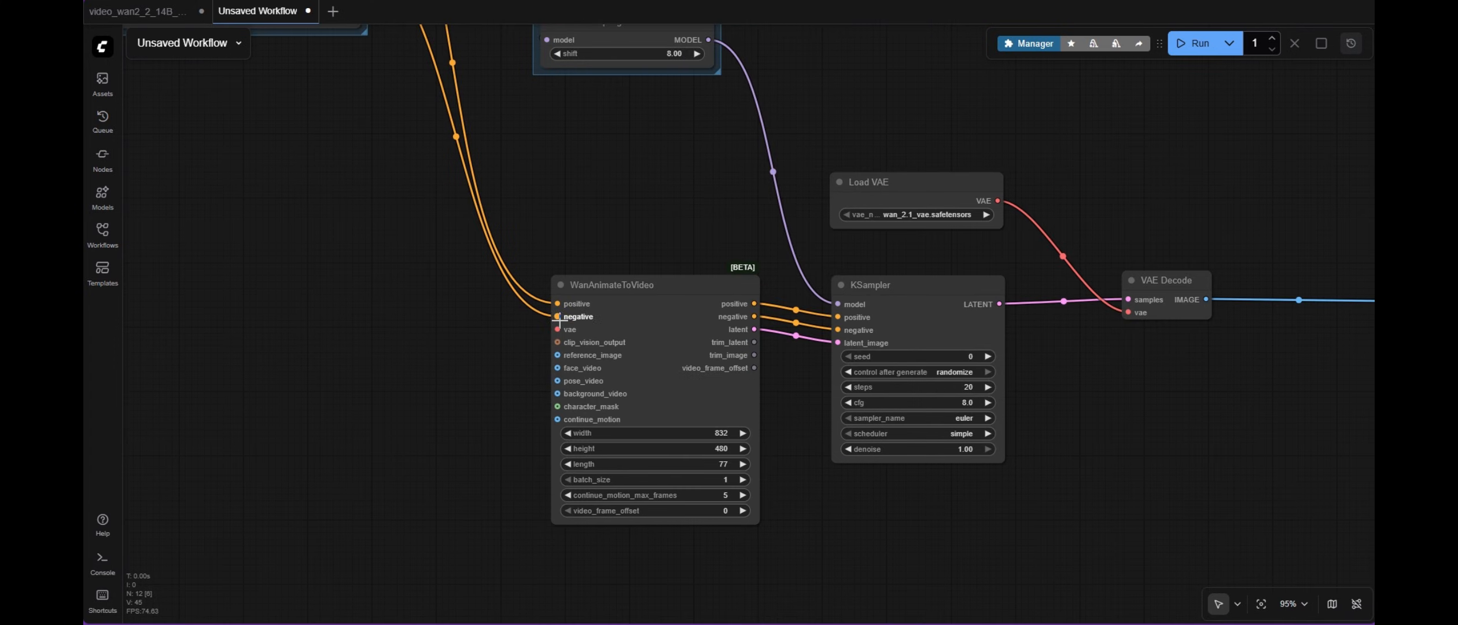
pyautogui.moveTo(557, 323); pyautogui.dragTo(1000, 200)
pyautogui.scroll(4, 498, 399)
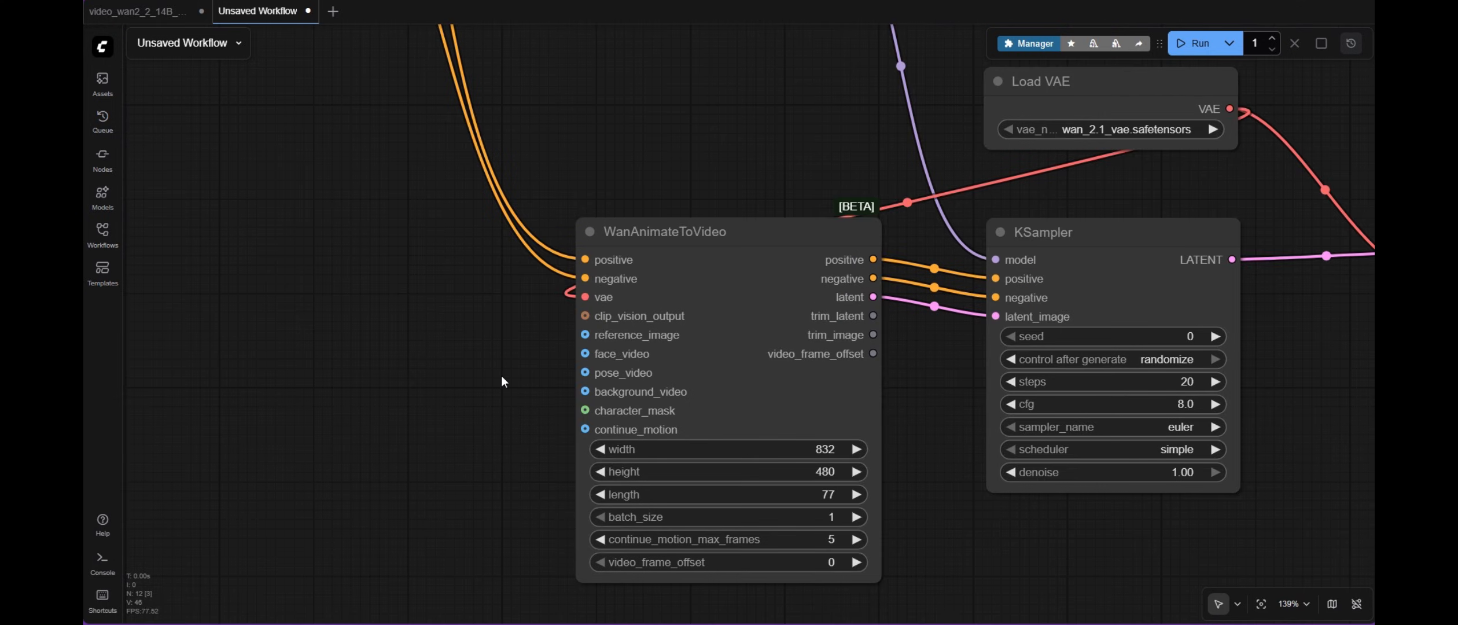
# Add a Load Image node in the free space before WanAnimateToVideo and connect its image output to reference_image.
pyautogui.scroll(2, 501, 377)
pyautogui.moveTo(533, 371); pyautogui.dragTo(696, 378)
pyautogui.scroll(-4, 633, 360)
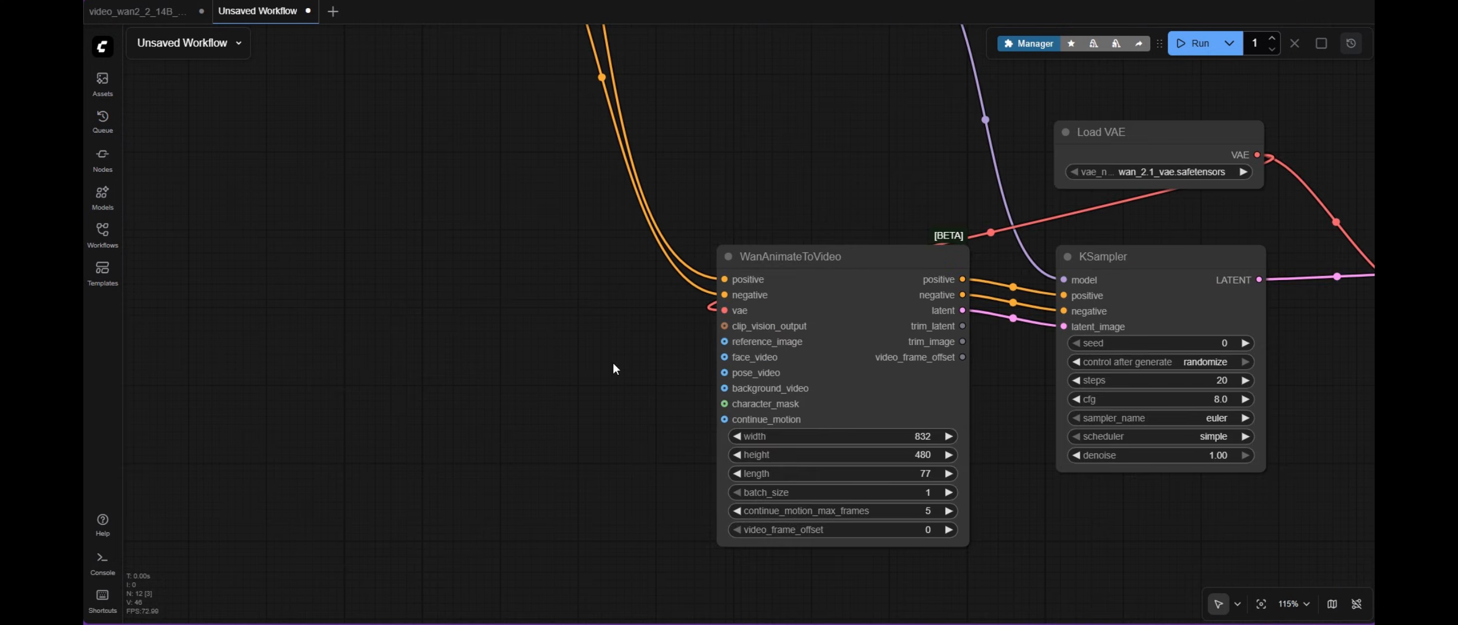
pyautogui.moveTo(453, 322); pyautogui.dragTo(616, 306)
pyautogui.scroll(-2, 617, 306)
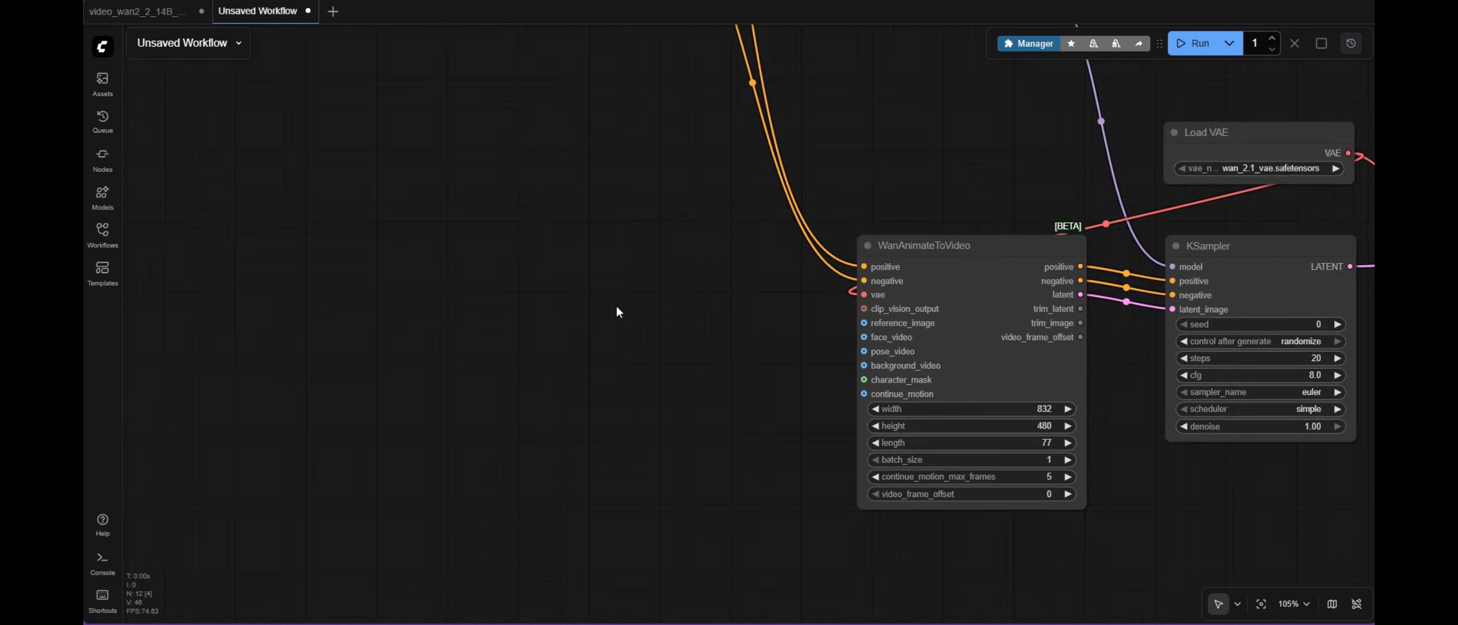
pyautogui.doubleClick(389, 328)
pyautogui.write('Load')
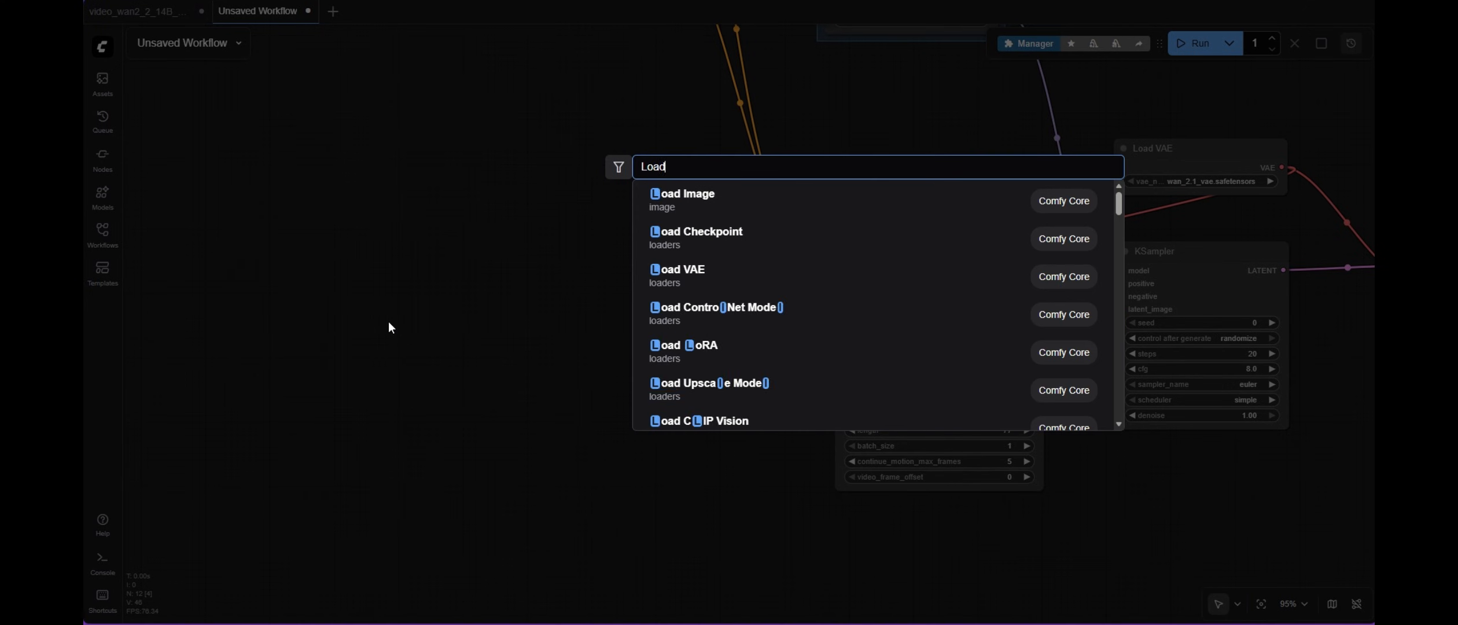
pyautogui.write(' Image')
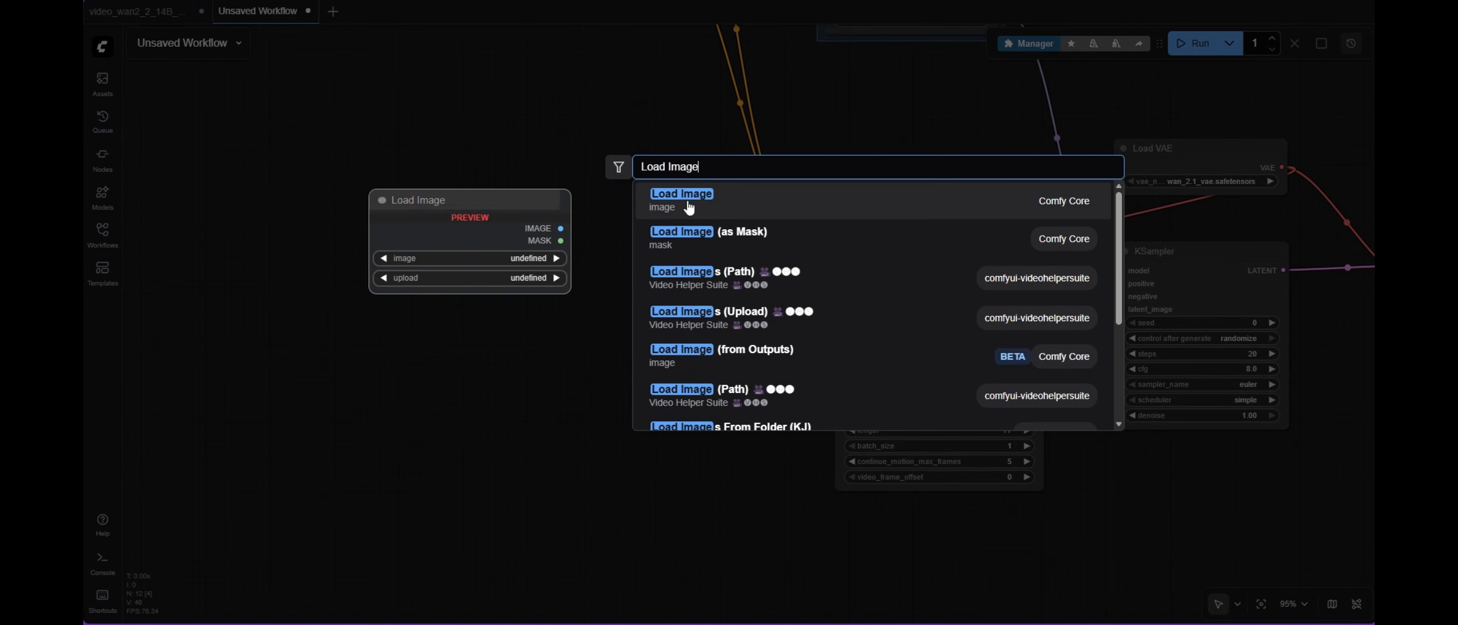
pyautogui.click(688, 207)
pyautogui.moveTo(517, 316); pyautogui.dragTo(524, 292)
pyautogui.click(546, 318)
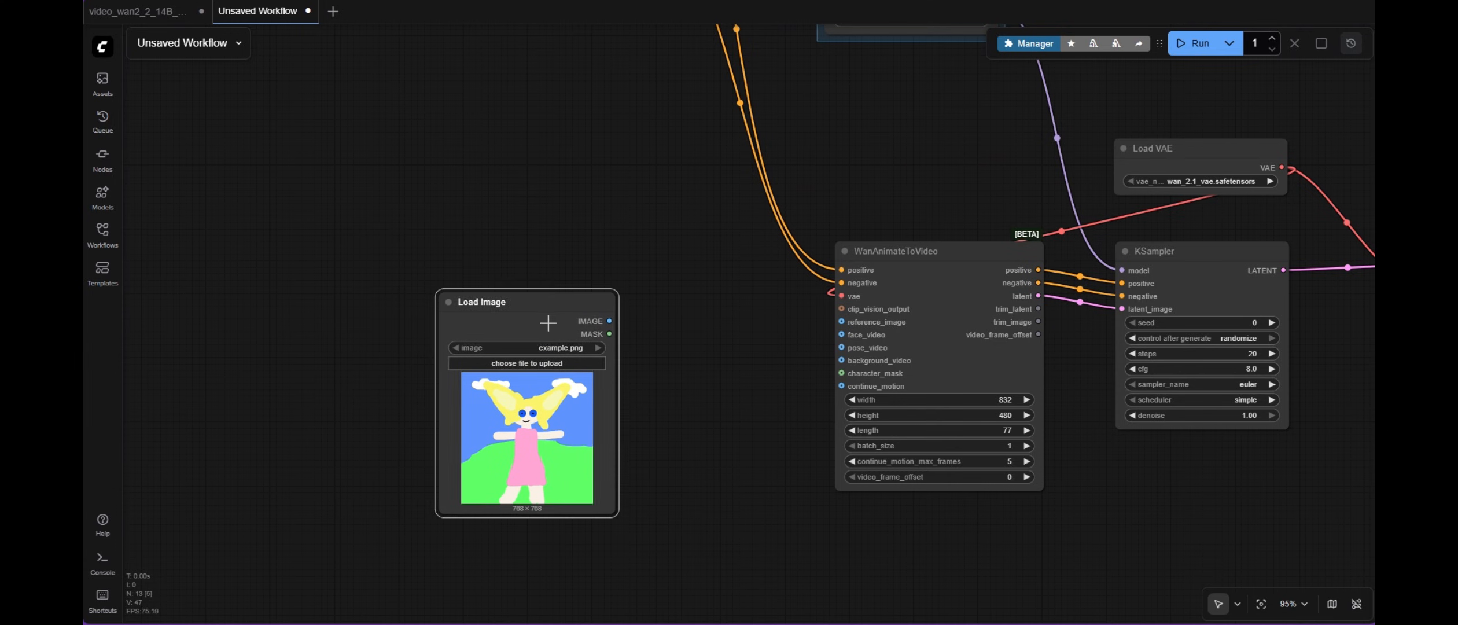
pyautogui.scroll(2, 687, 344)
pyautogui.moveTo(591, 320); pyautogui.dragTo(873, 317)
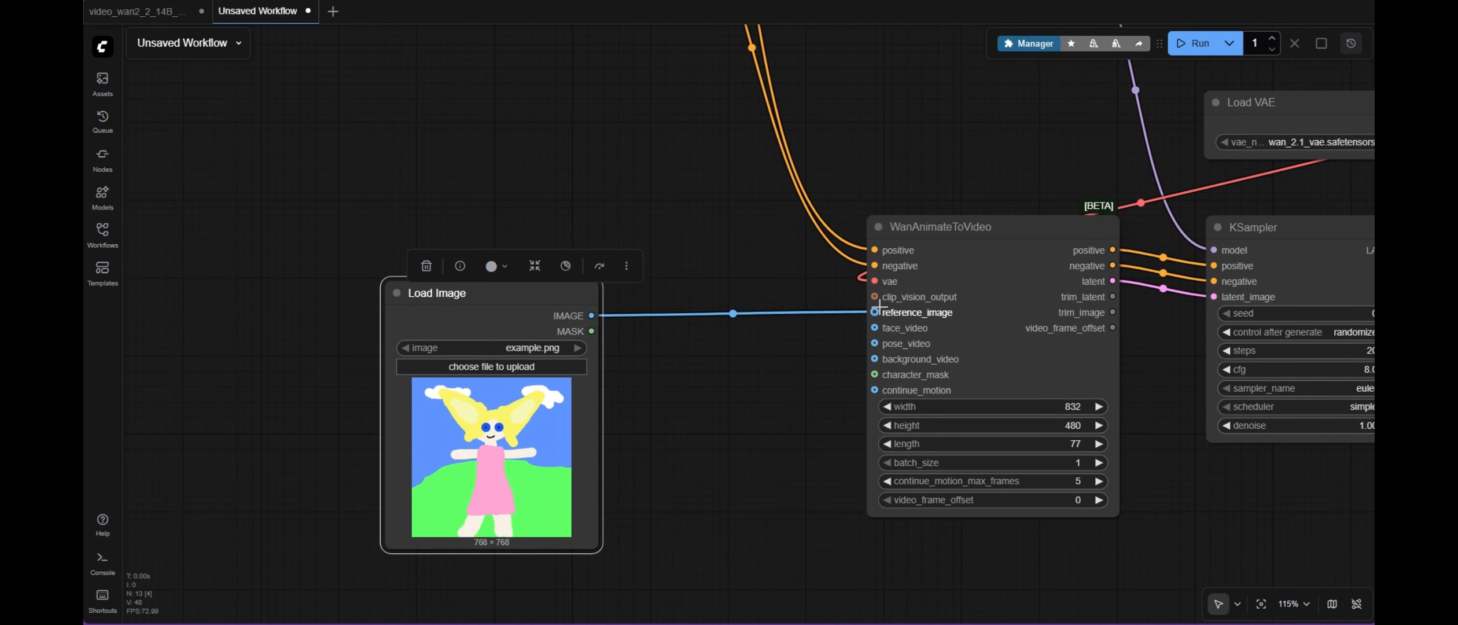
# Add a CLIP Vision Encode node feeding clip_vision_output of WanAnimateToVideo and place it above and beside the Load Image node.
pyautogui.scroll(4, 882, 302)
pyautogui.scroll(-4, 882, 302)
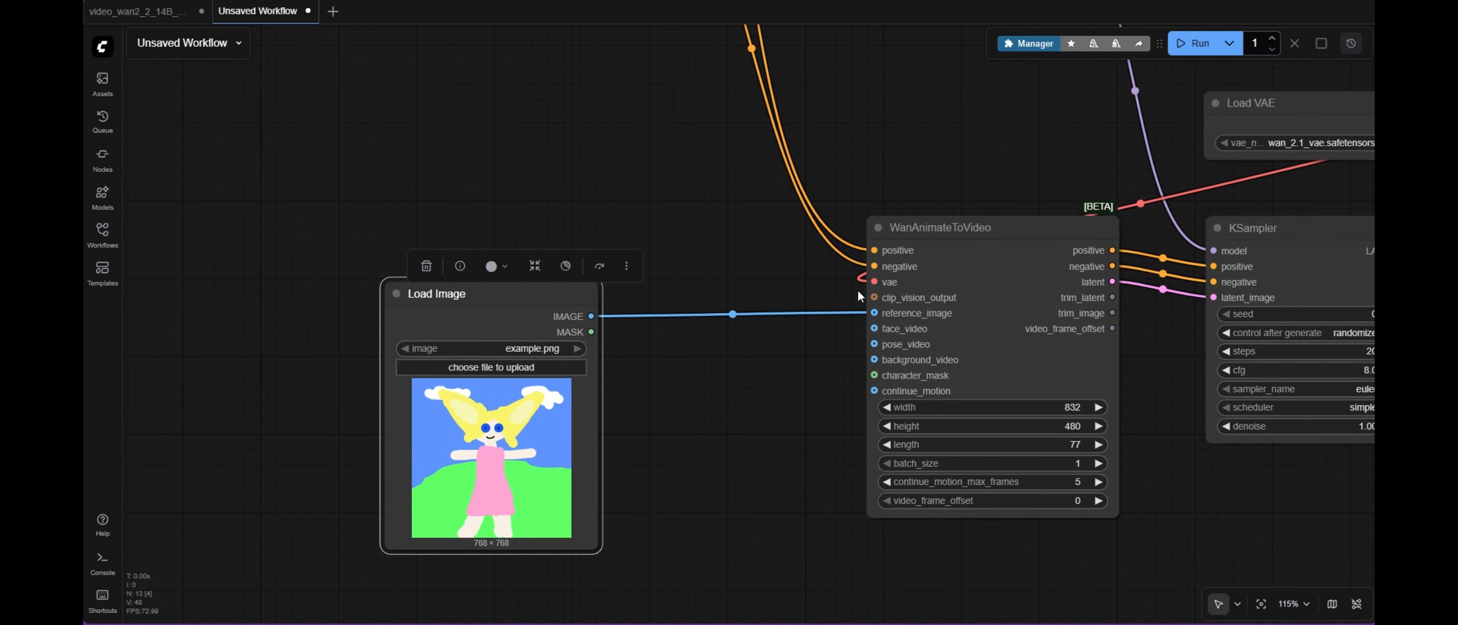
pyautogui.moveTo(874, 297); pyautogui.dragTo(690, 254)
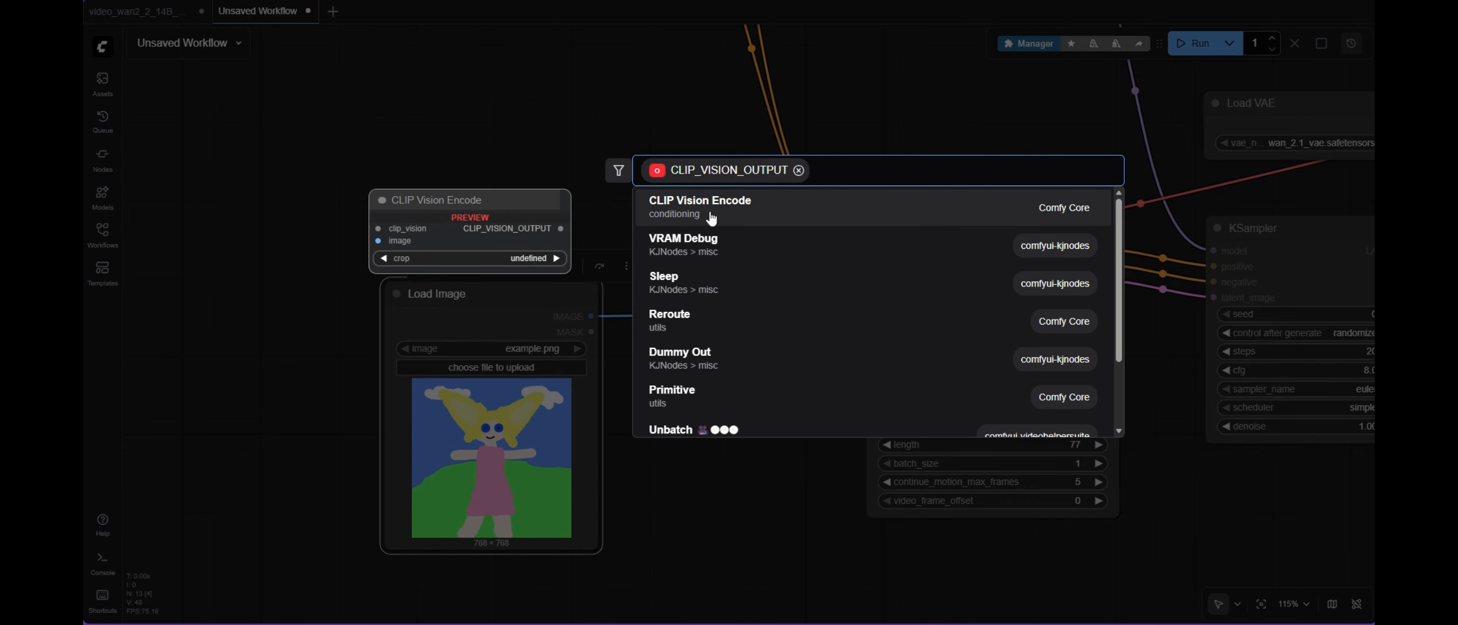
pyautogui.click(739, 215)
pyautogui.moveTo(563, 297); pyautogui.dragTo(517, 318)
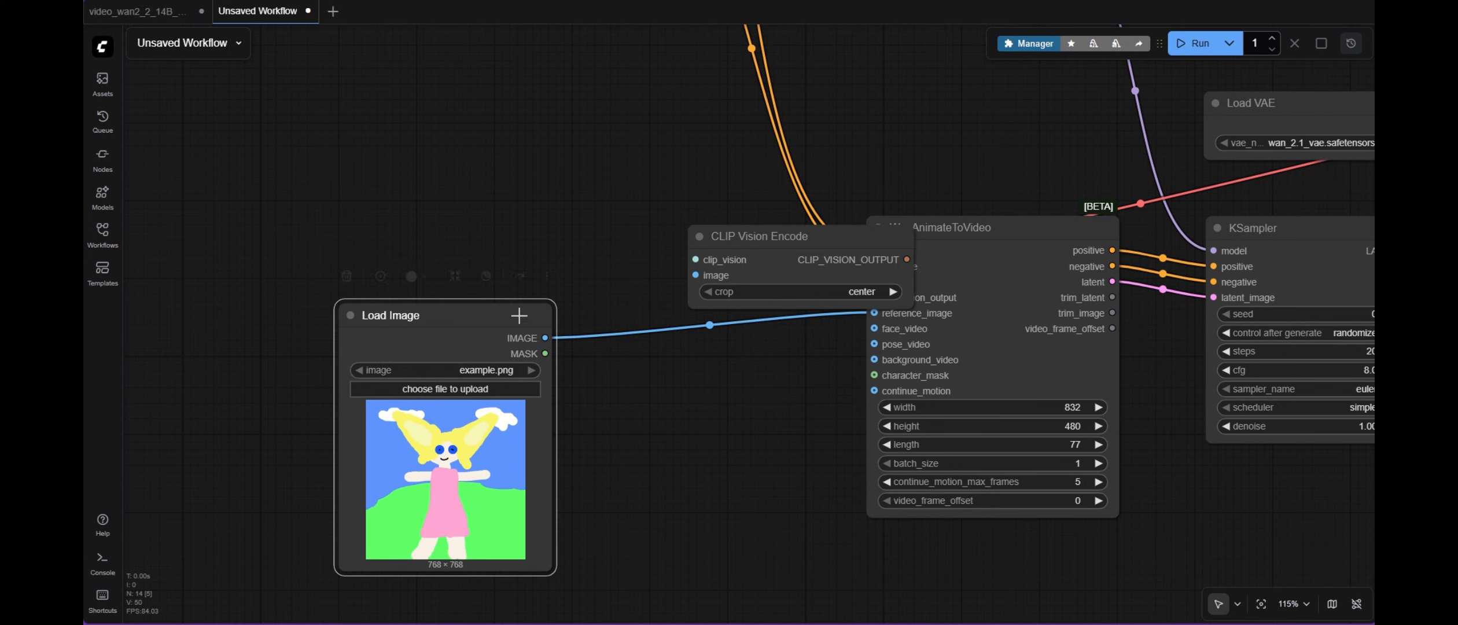
pyautogui.moveTo(772, 278); pyautogui.dragTo(635, 243)
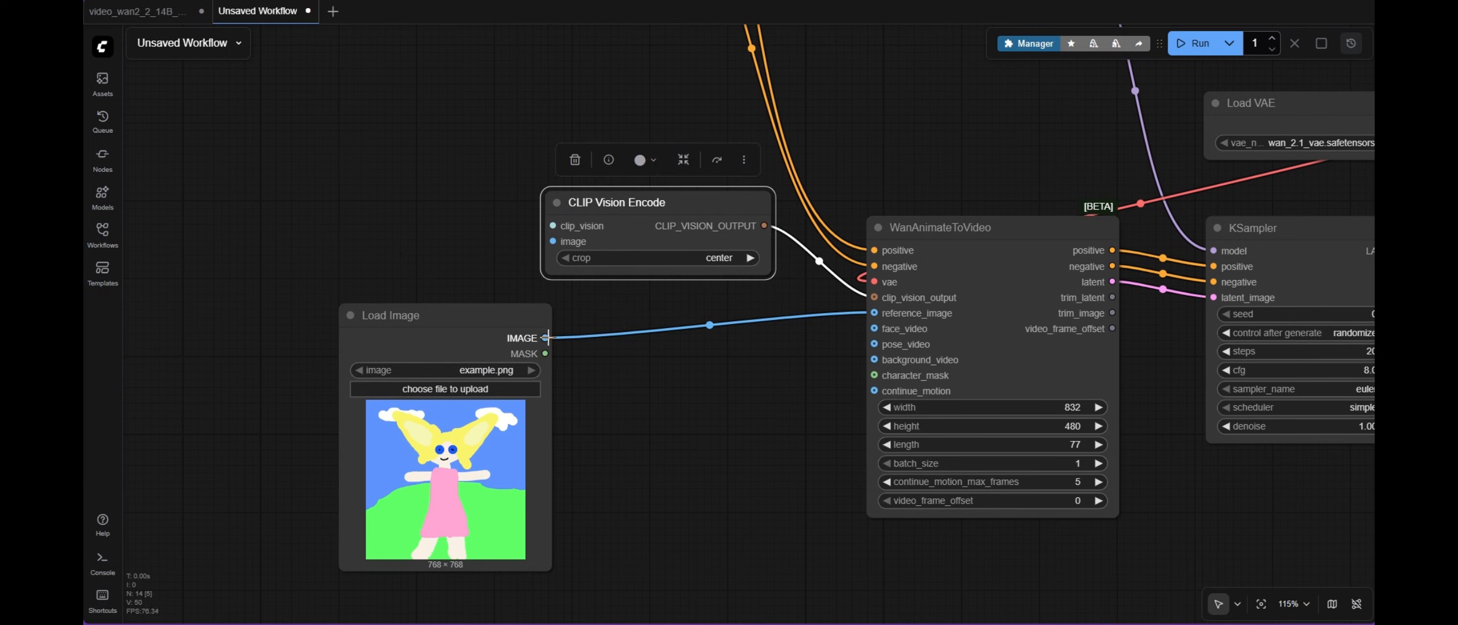
# Connect the Load Image output to CLIP Vision Encode's image input and add a Load CLIP Vision node before it, feeding clip_vision.
pyautogui.moveTo(547, 338); pyautogui.dragTo(433, 172)
pyautogui.click(734, 209)
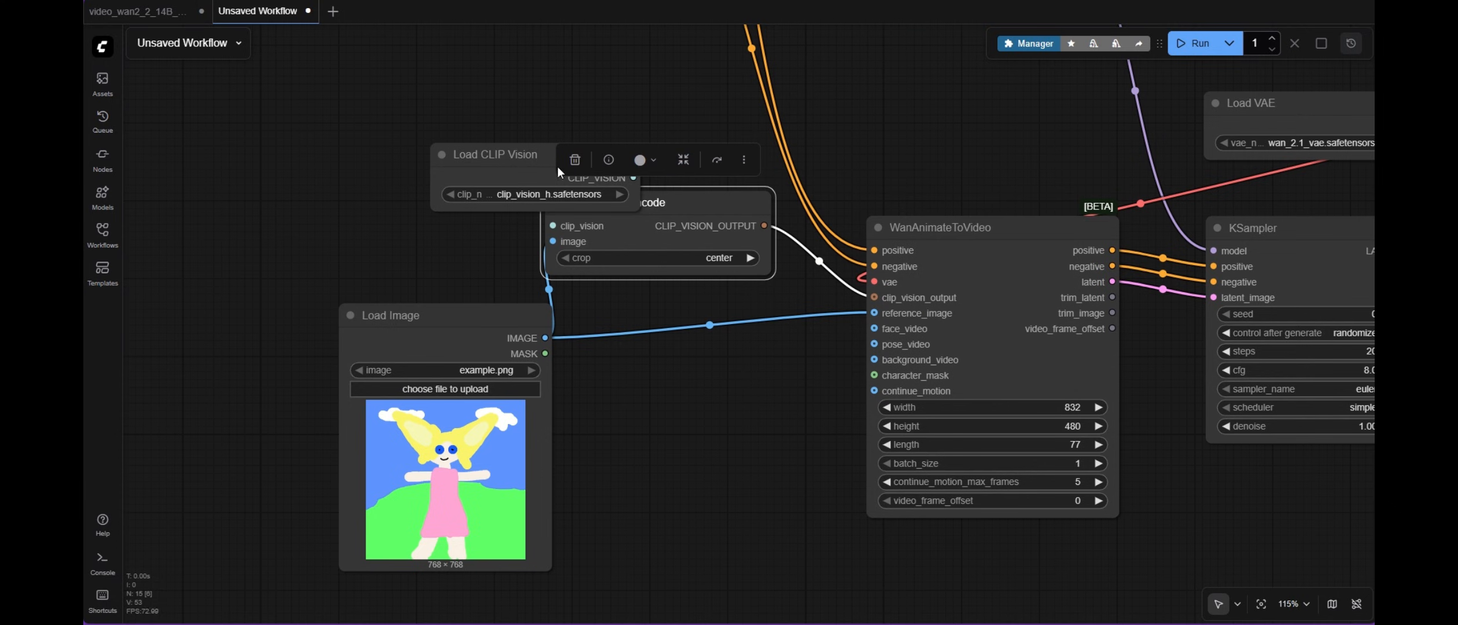
pyautogui.moveTo(520, 155); pyautogui.dragTo(367, 160)
pyautogui.scroll(3, 354, 193)
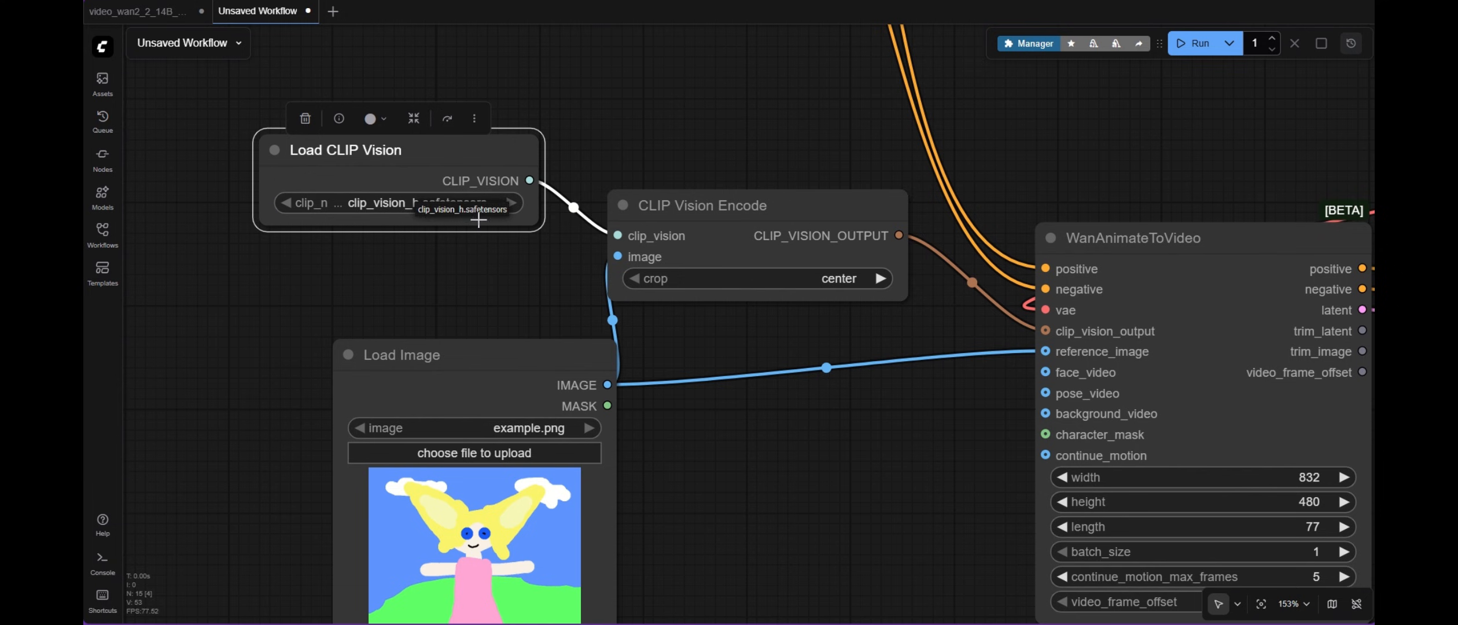
pyautogui.click(577, 277)
# Group the Load CLIP Vision, CLIP Vision Encode and Load Image nodes and move the group up, away from WanAnimateToVideo.
pyautogui.scroll(-6, 577, 279)
pyautogui.moveTo(475, 171); pyautogui.dragTo(660, 476)
pyautogui.hotkey('ctrl', 'g')
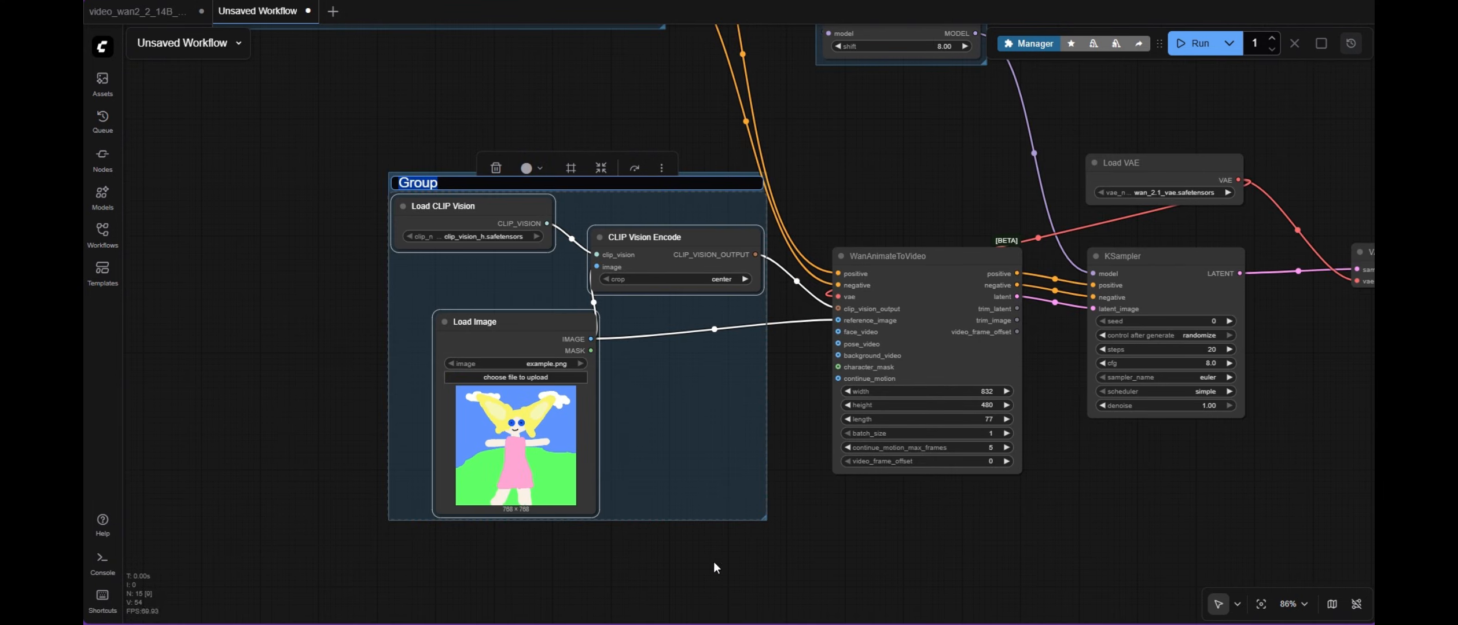
pyautogui.moveTo(558, 177); pyautogui.dragTo(247, 107)
pyautogui.moveTo(684, 130); pyautogui.dragTo(967, 251)
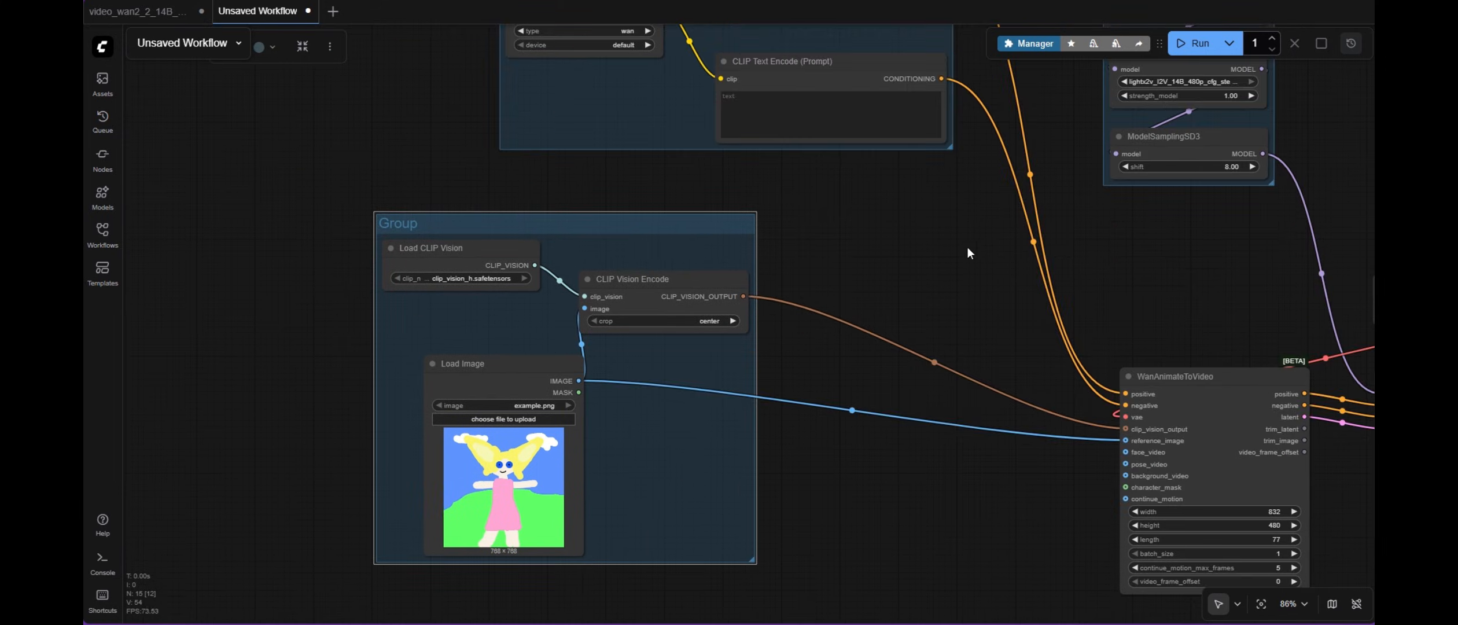
pyautogui.scroll(-5, 856, 241)
pyautogui.moveTo(856, 241); pyautogui.dragTo(738, 289)
pyautogui.moveTo(751, 96); pyautogui.dragTo(748, 38)
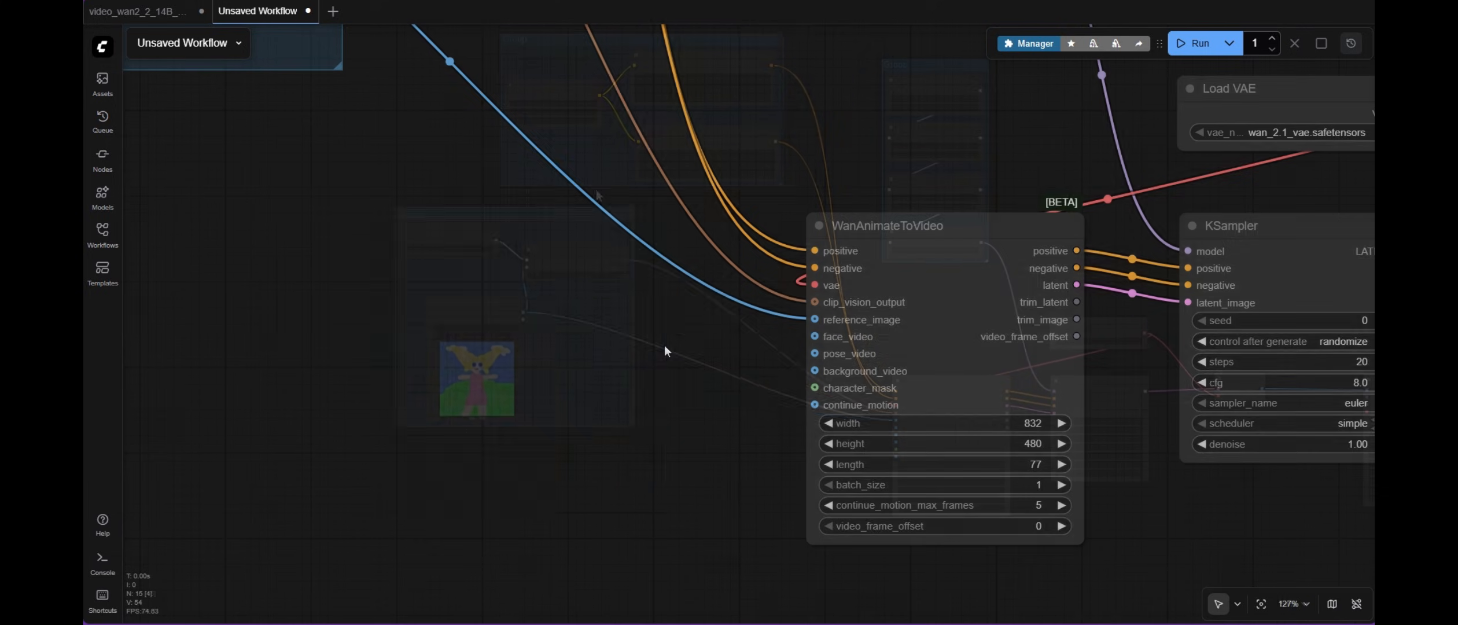
# Add a Load Video (Upload) node in the free space below the image group.
pyautogui.scroll(11, 833, 344)
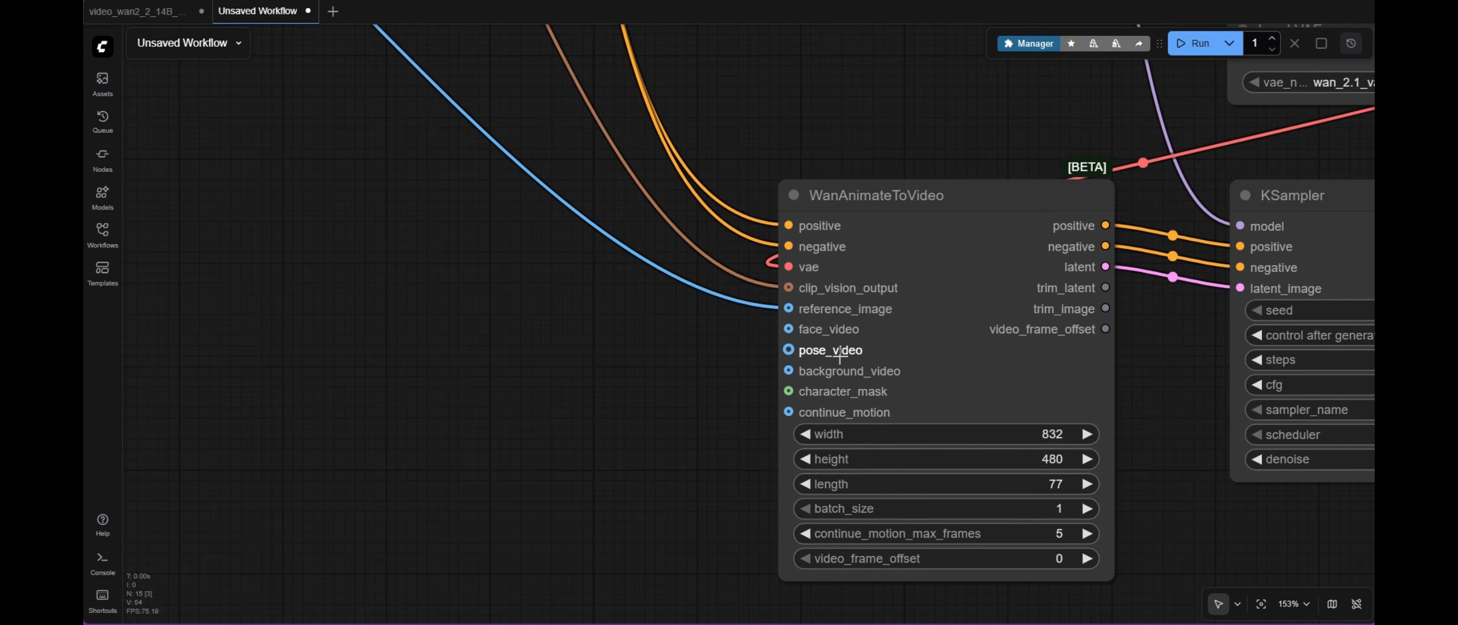
pyautogui.scroll(-4, 874, 308)
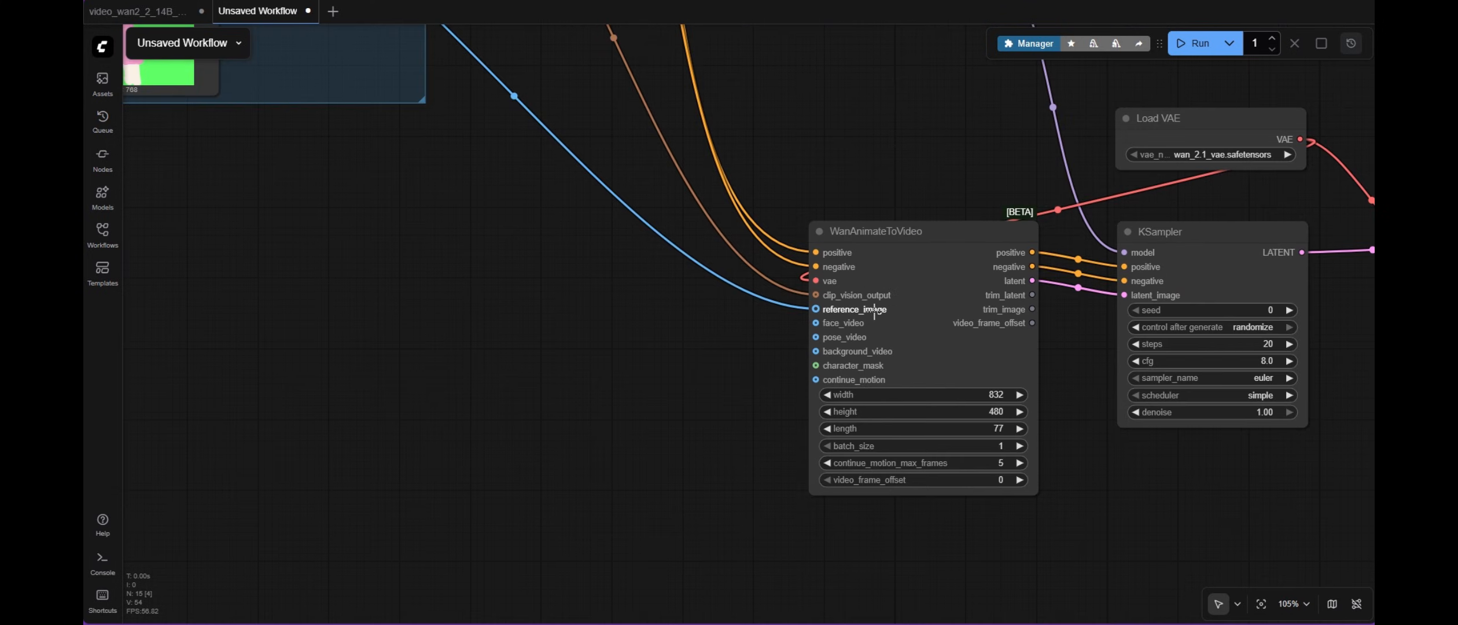
pyautogui.scroll(-1, 874, 311)
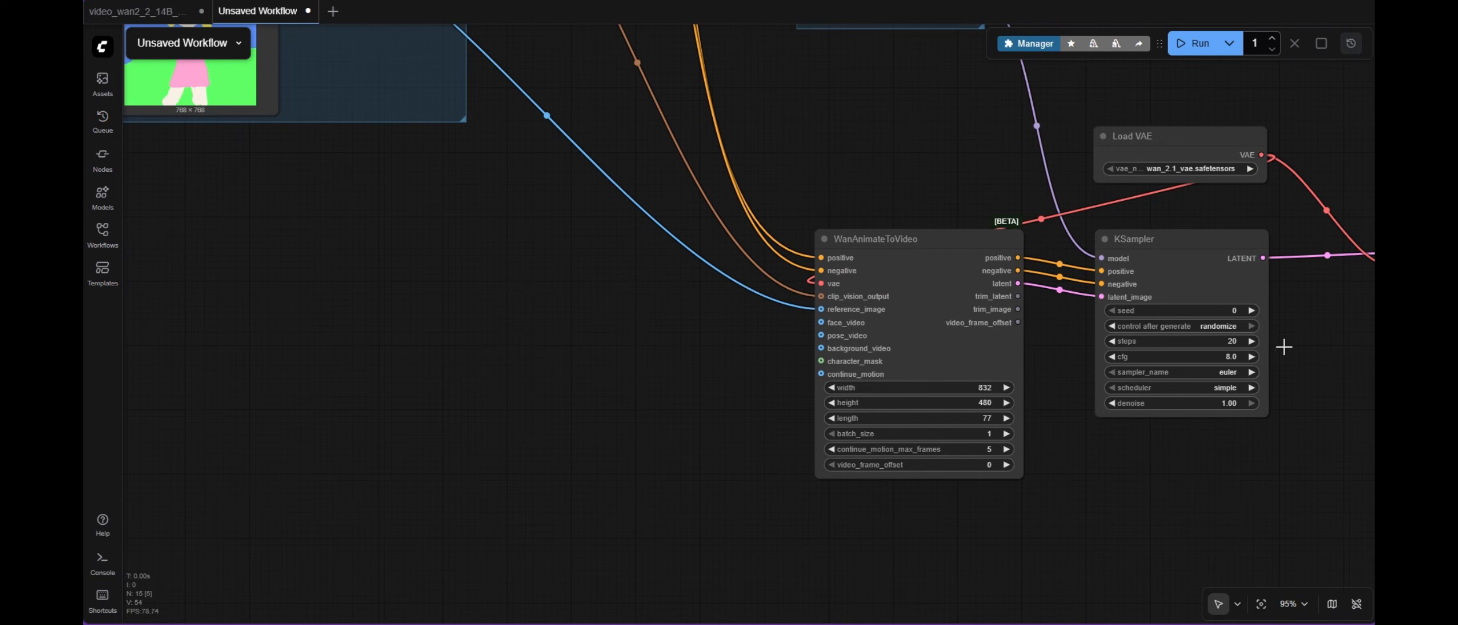
pyautogui.doubleClick(393, 291)
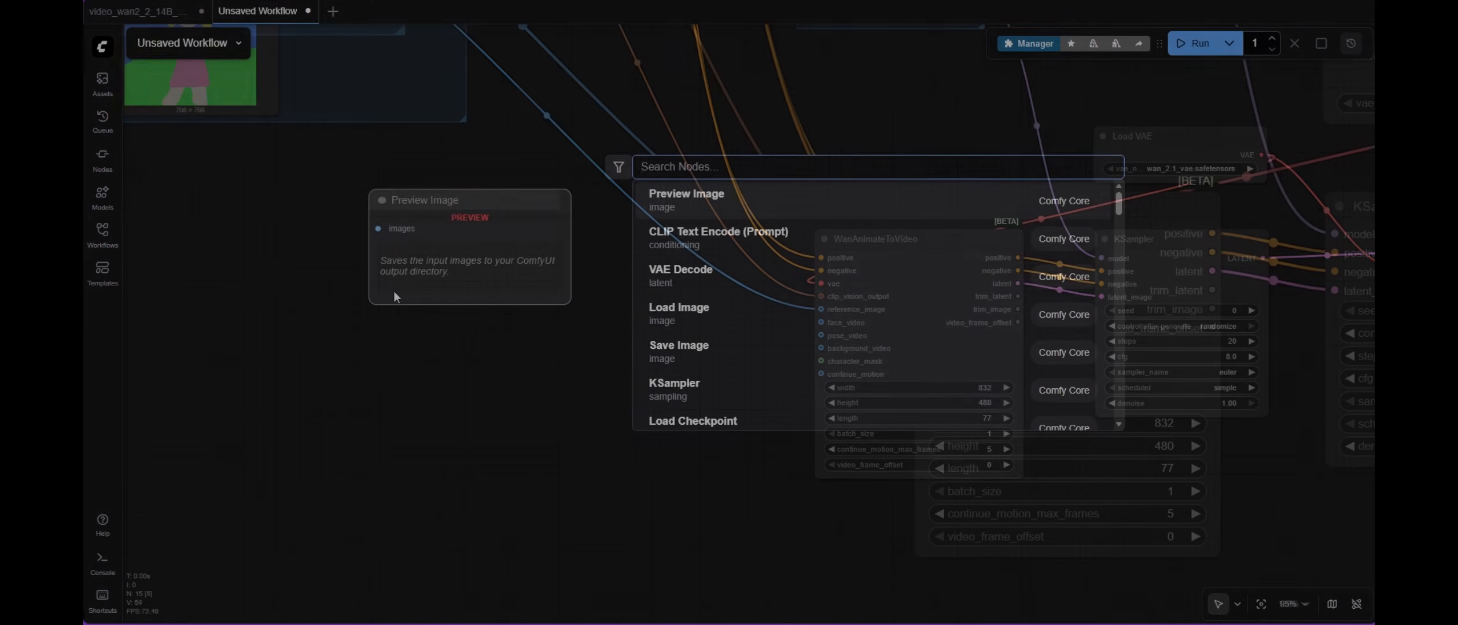
pyautogui.write('Load Vi')
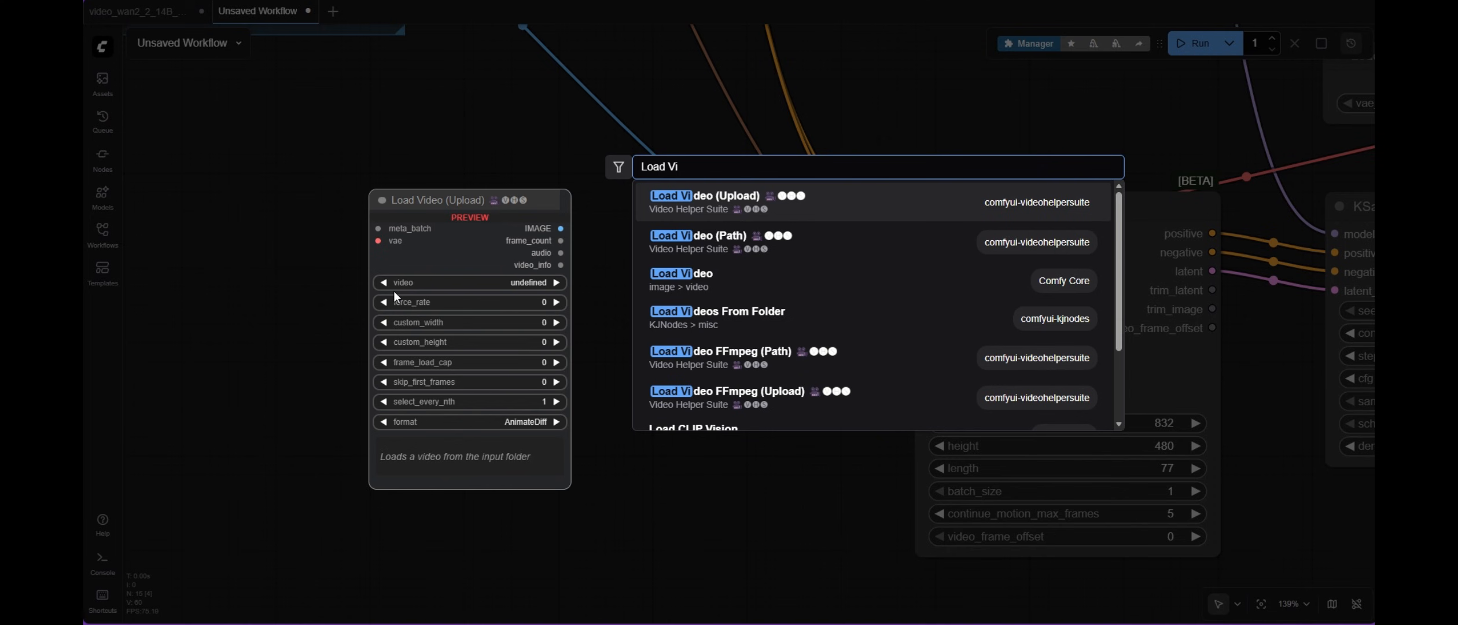
pyautogui.click(763, 206)
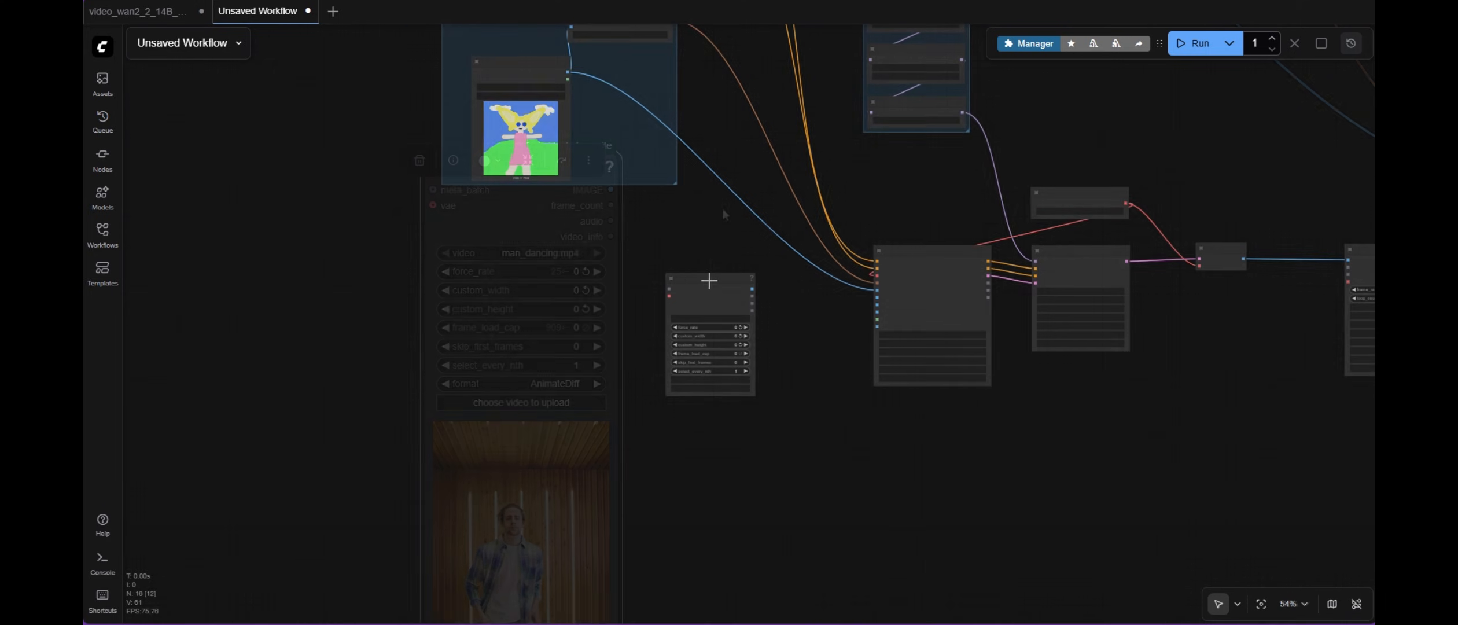
pyautogui.scroll(-1, 697, 265)
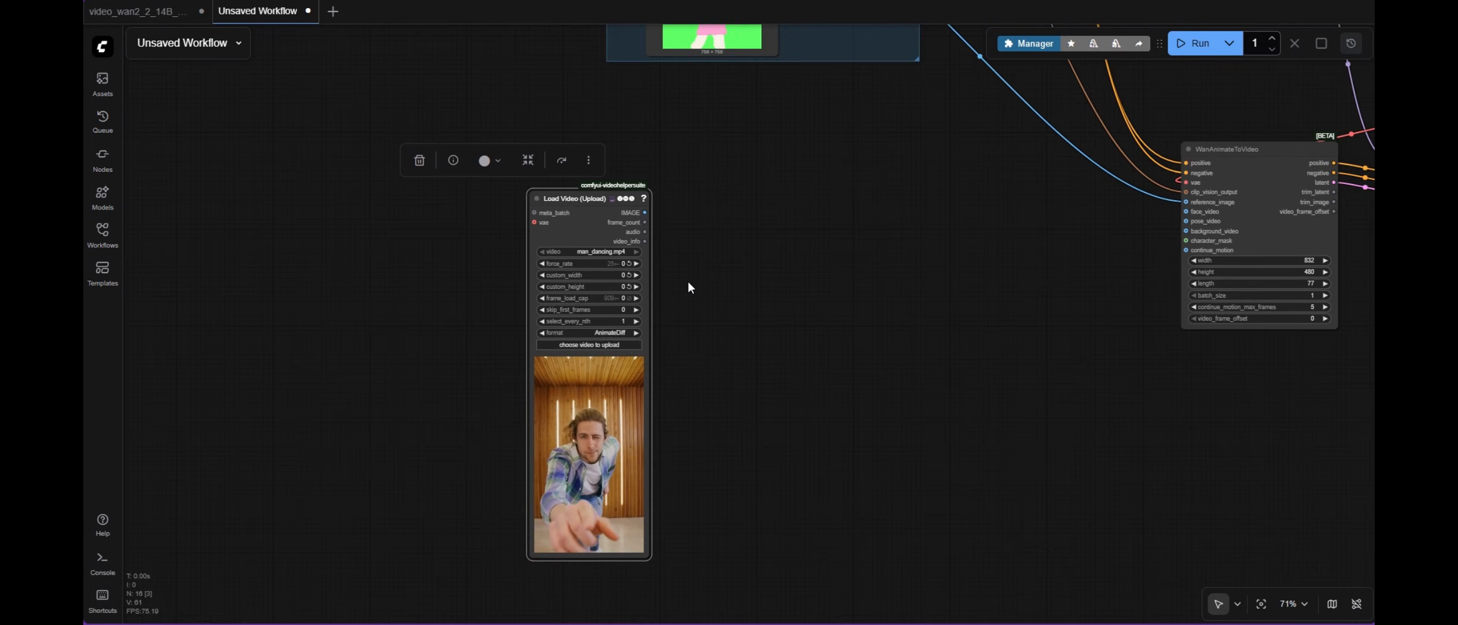
pyautogui.scroll(1, 556, 480)
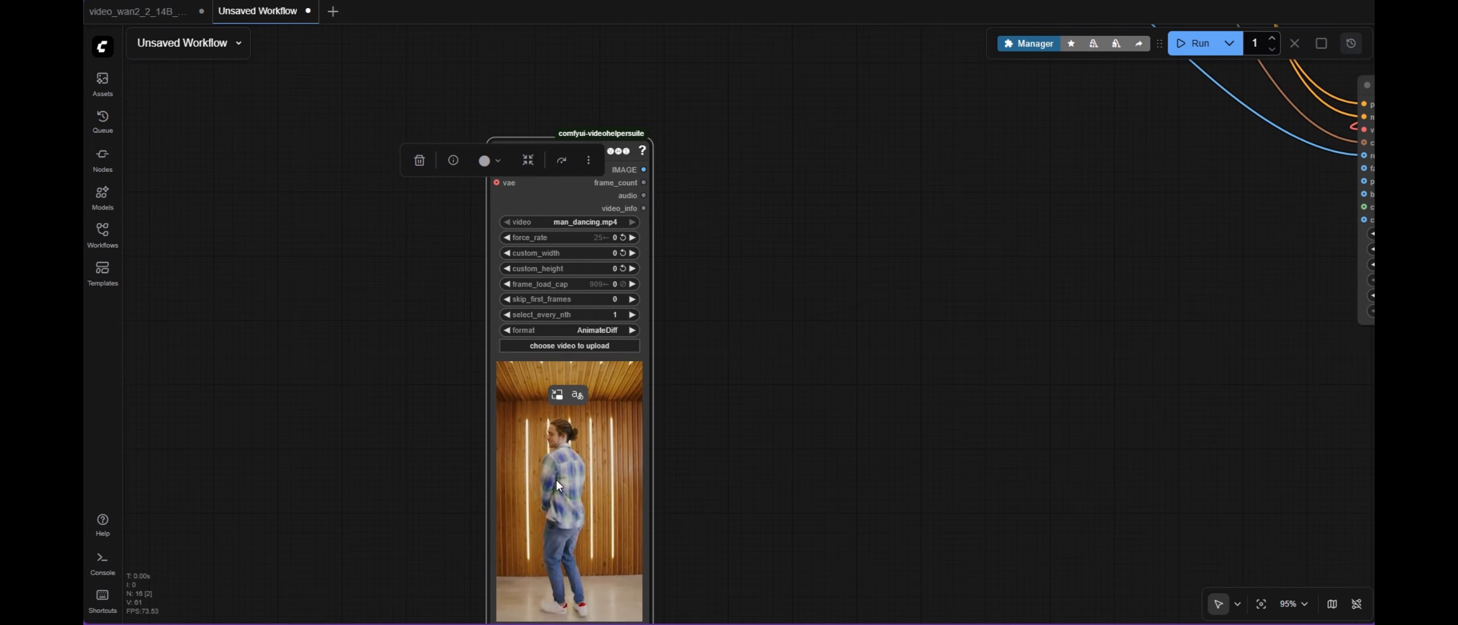
# Pause and hide the video preview of the Load Video node.
pyautogui.rightClick(556, 480)
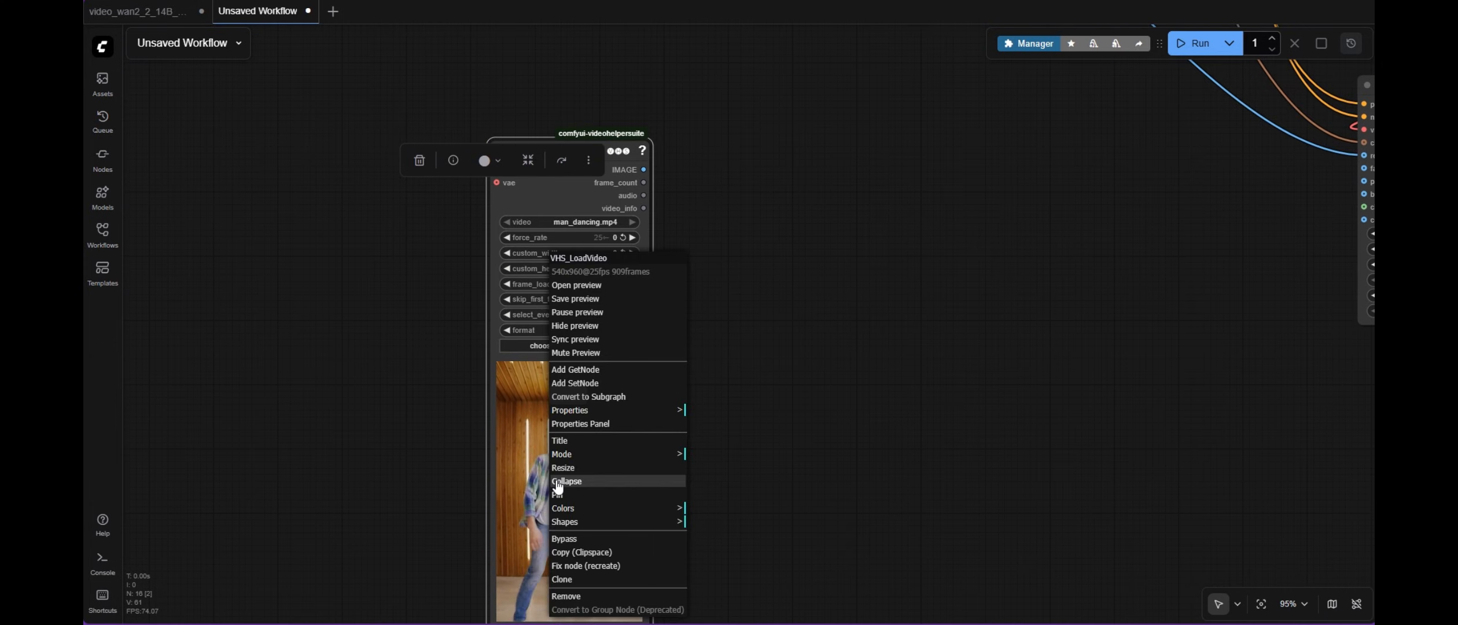
pyautogui.click(595, 310)
pyautogui.rightClick(556, 440)
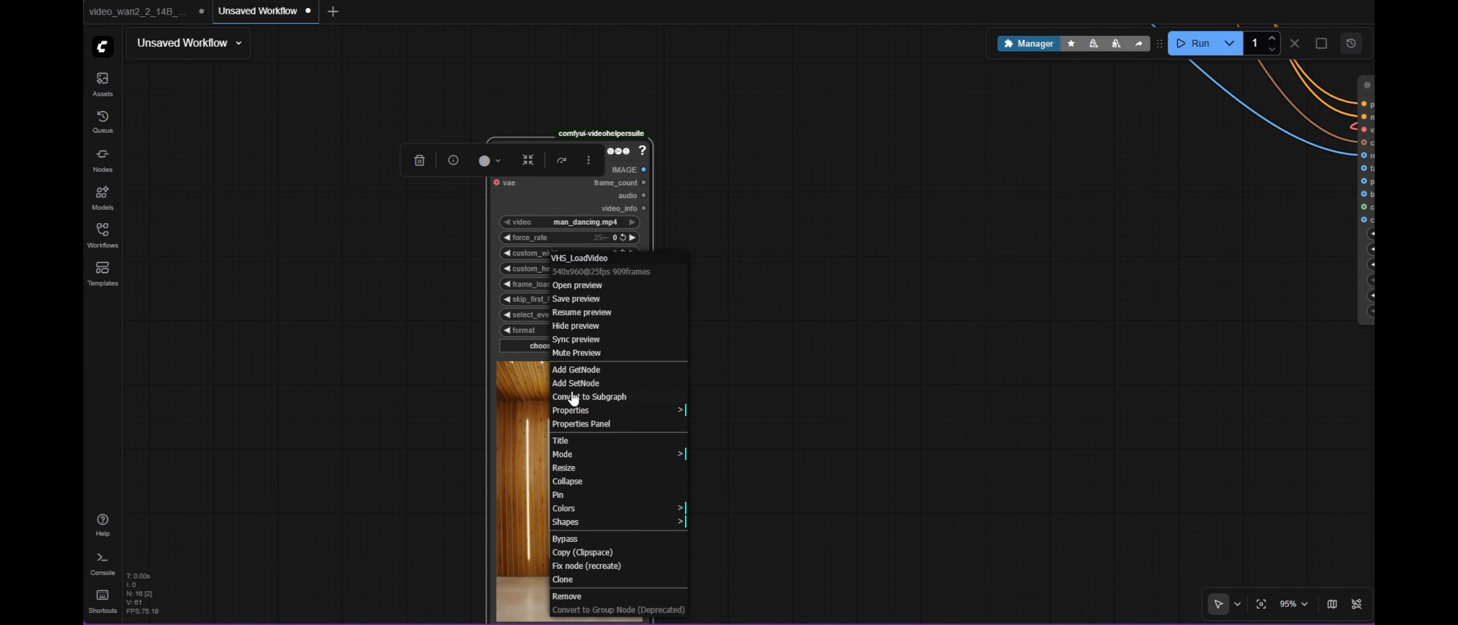
pyautogui.click(538, 325)
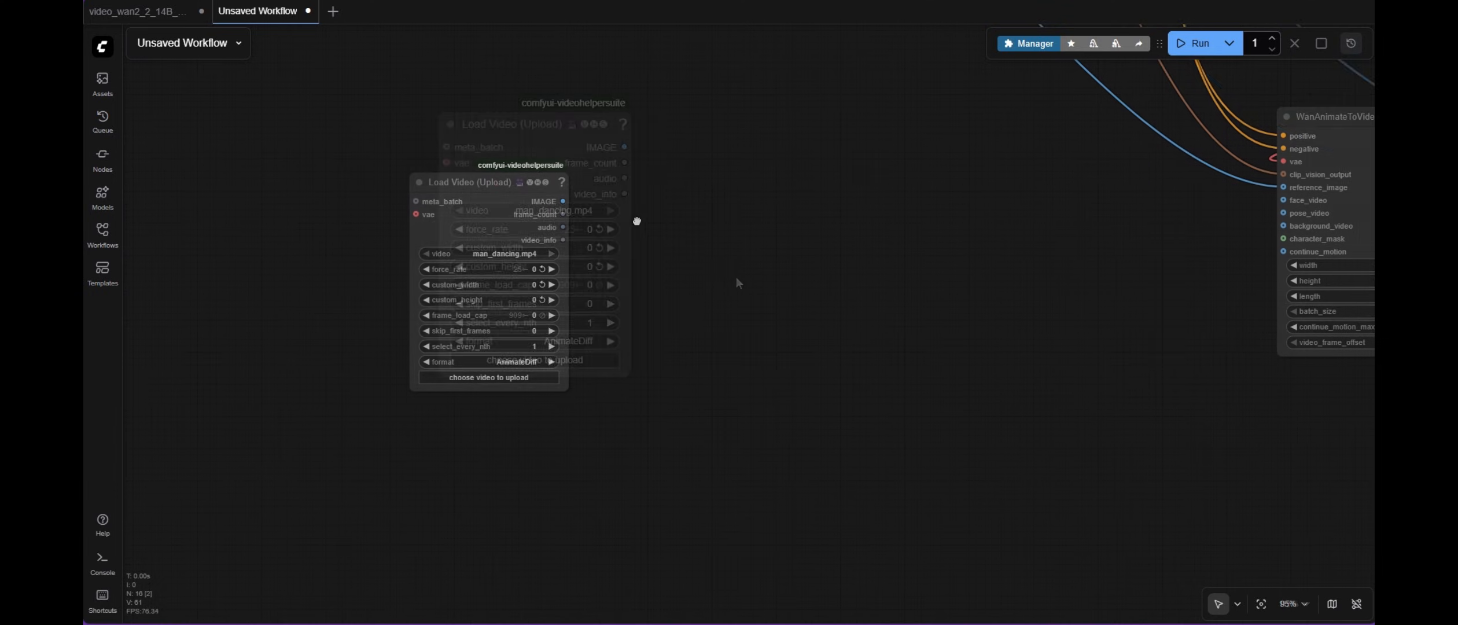
# Add an Upscale Image node beside Load Video, align both nodes and connect the video's IMAGE output to its image input.
pyautogui.doubleClick(585, 215)
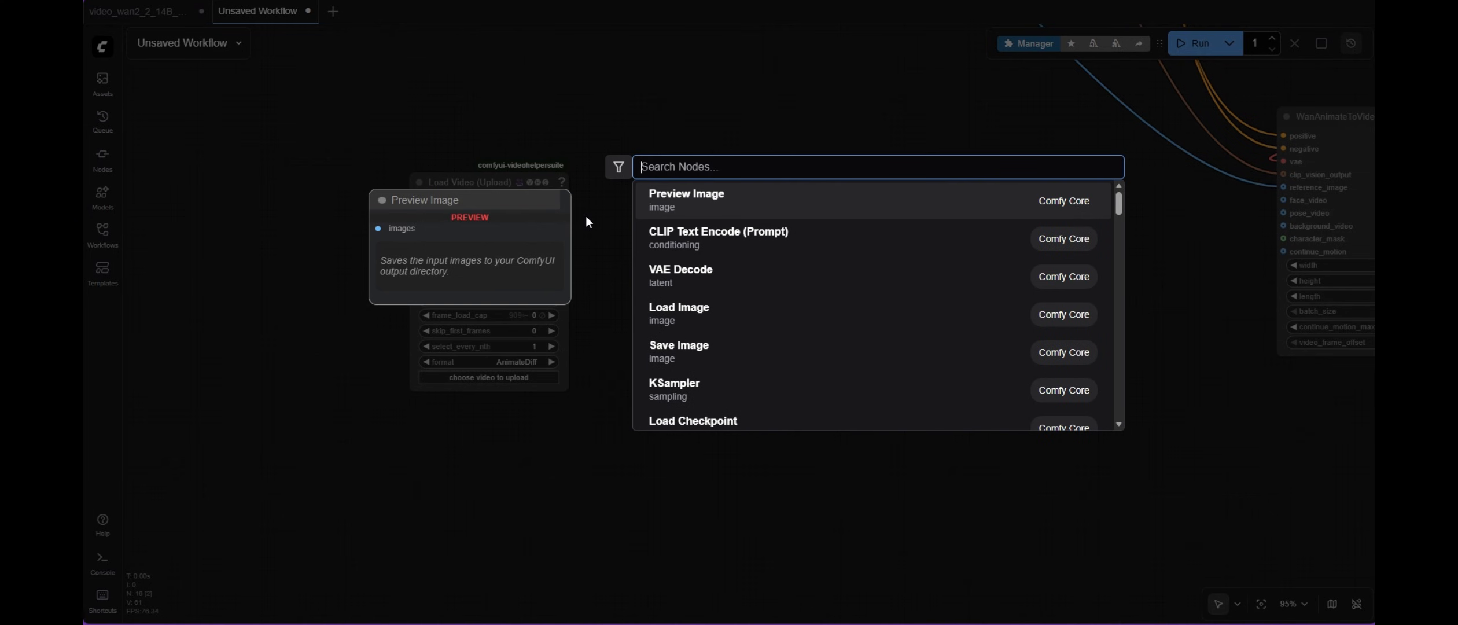
pyautogui.write('Upsca')
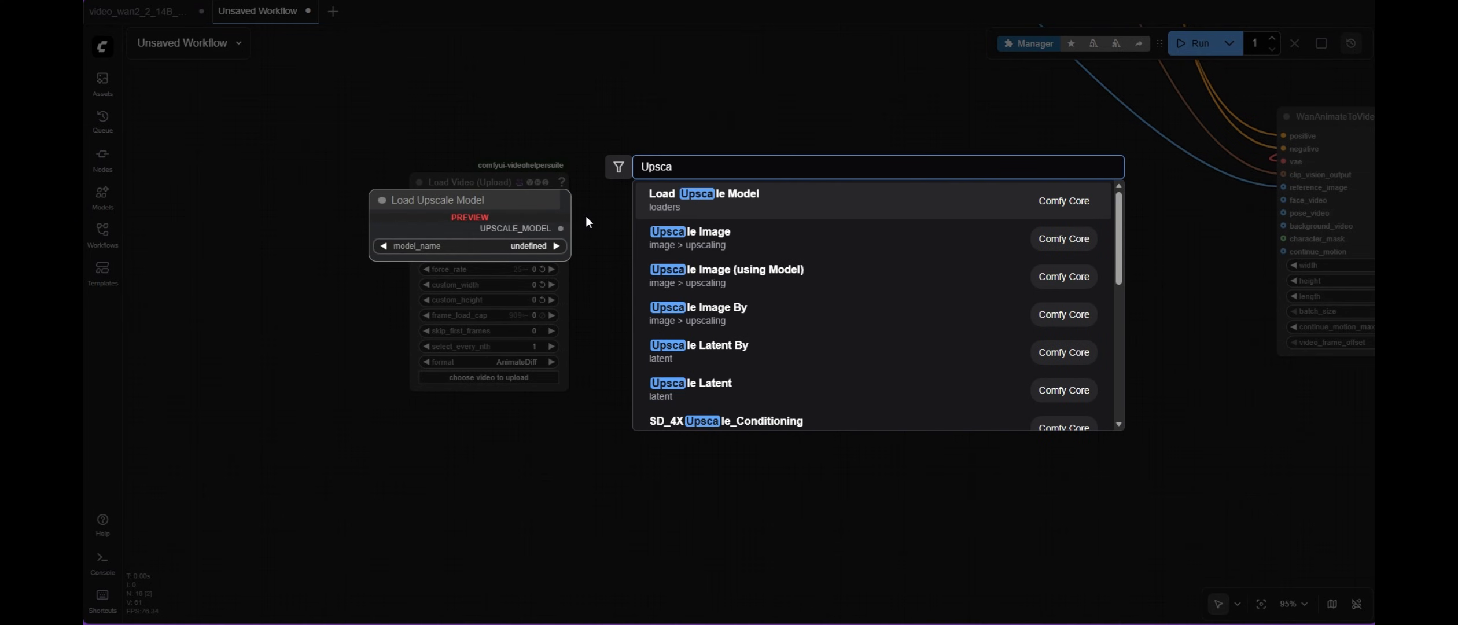
pyautogui.click(688, 237)
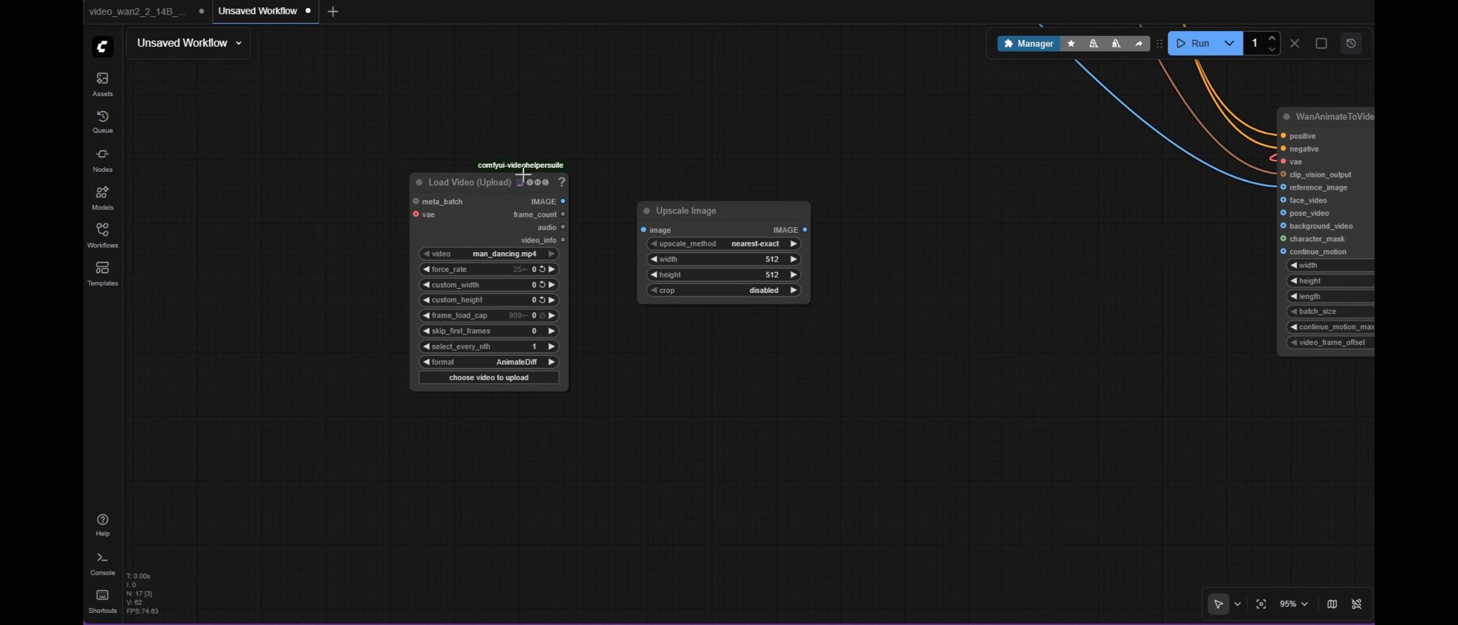
pyautogui.moveTo(523, 174); pyautogui.dragTo(642, 230)
pyautogui.click(554, 136)
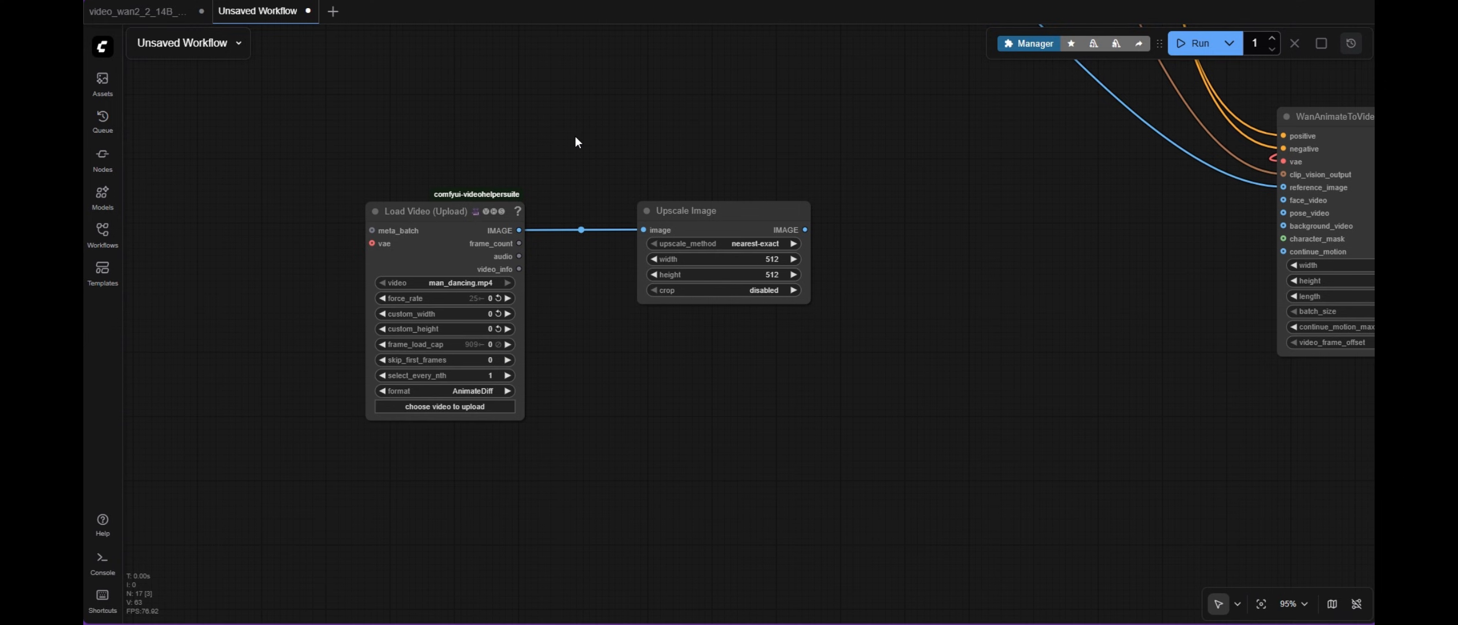
# Set the Upscale Image node's width to 480 and height to 848.
pyautogui.scroll(2, 739, 358)
pyautogui.doubleClick(767, 259)
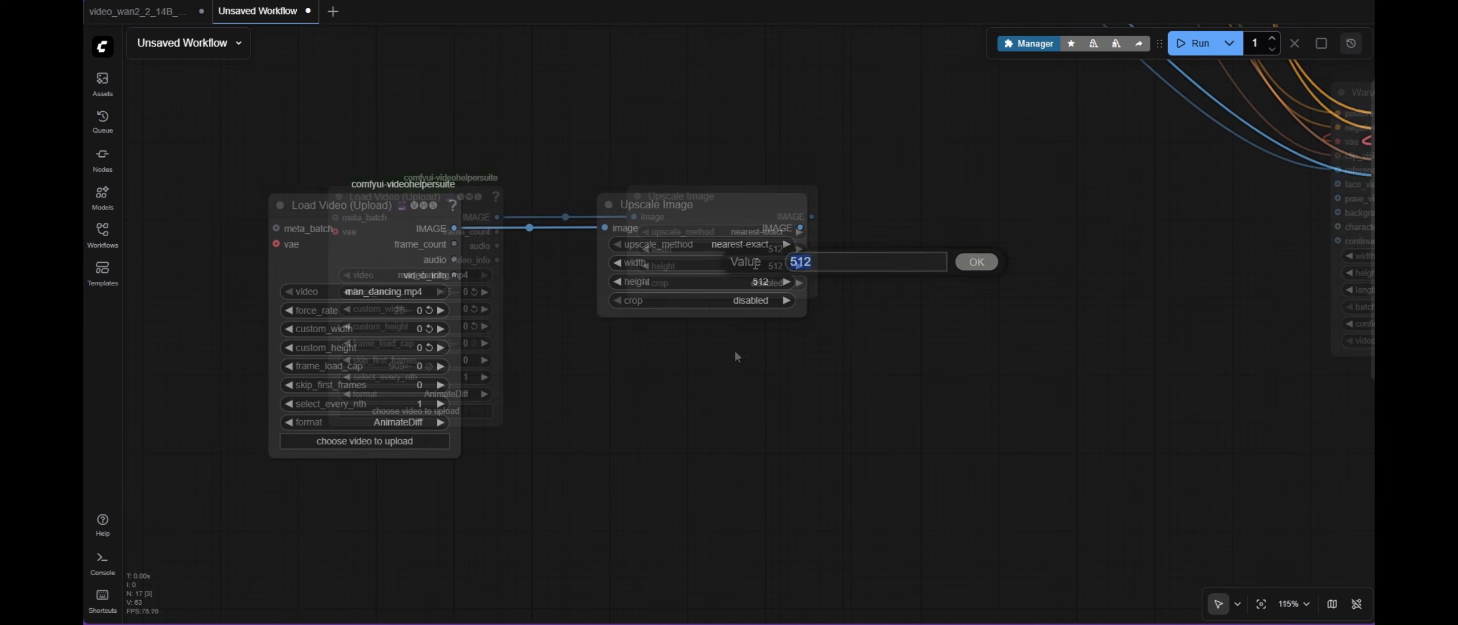
pyautogui.write('480')
pyautogui.press('Return')
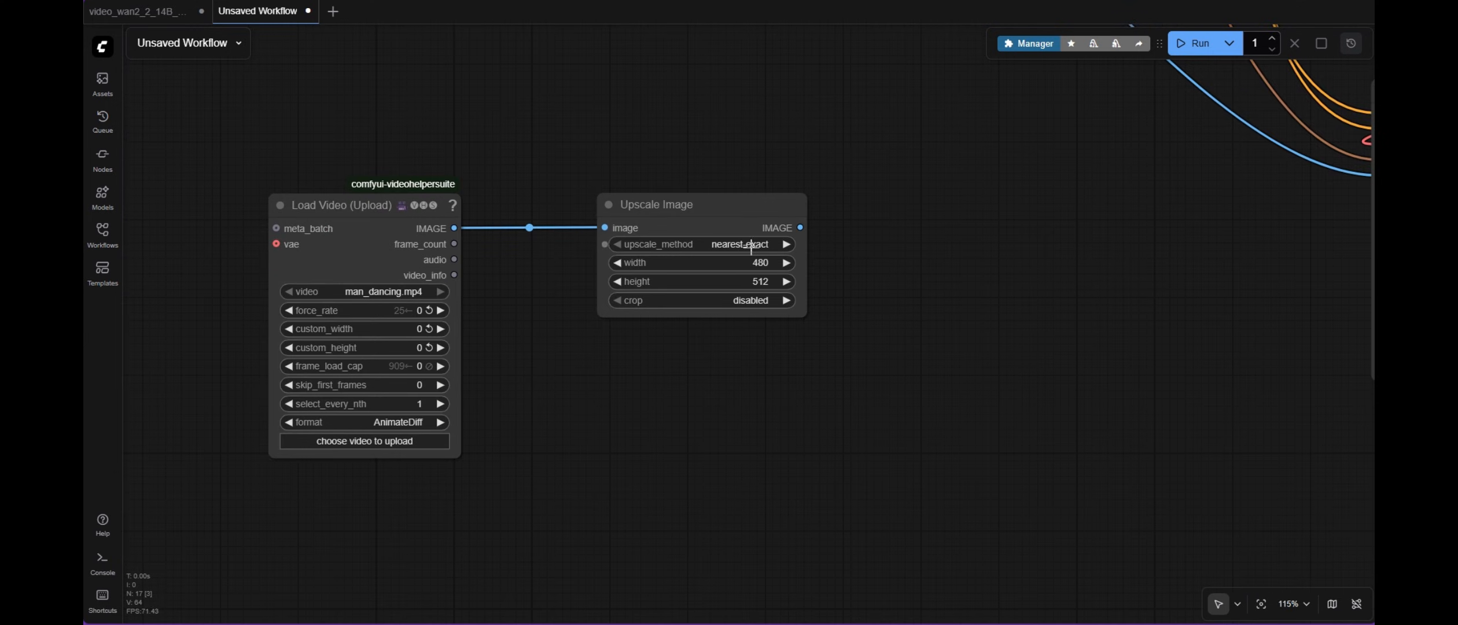
pyautogui.doubleClick(763, 284)
pyautogui.write('848')
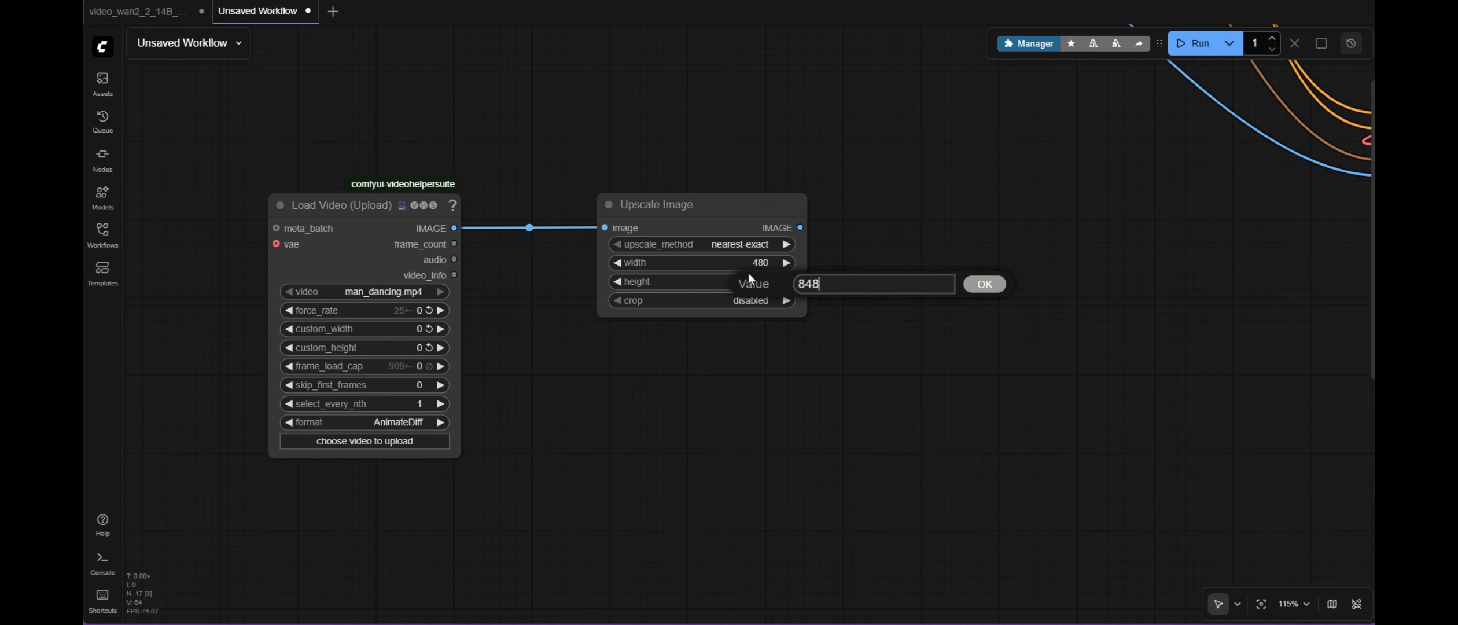
pyautogui.press('Return')
pyautogui.scroll(-5, 779, 283)
pyautogui.scroll(7, 776, 295)
pyautogui.scroll(-6, 769, 302)
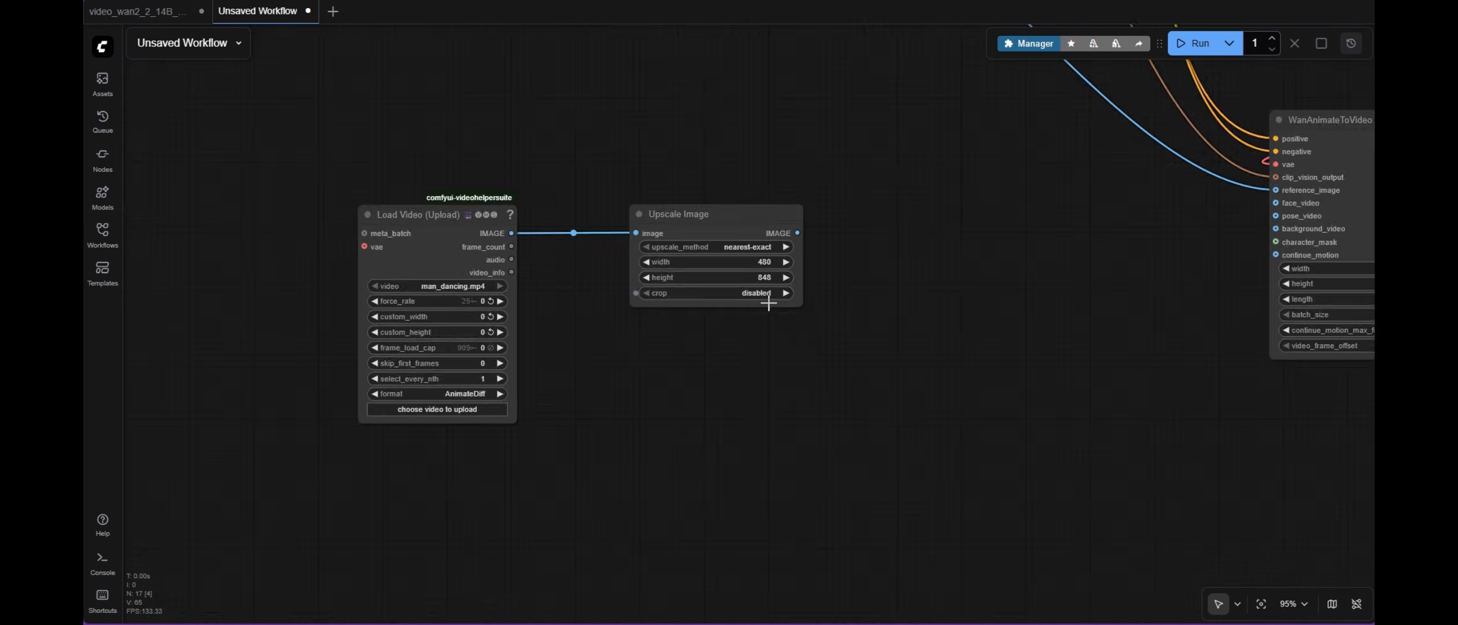
# Add an INT Constant node above Load Video, set its value to 480, title it WIDTH and connect it to Upscale Image's width.
pyautogui.scroll(3, 460, 162)
pyautogui.doubleClick(457, 147)
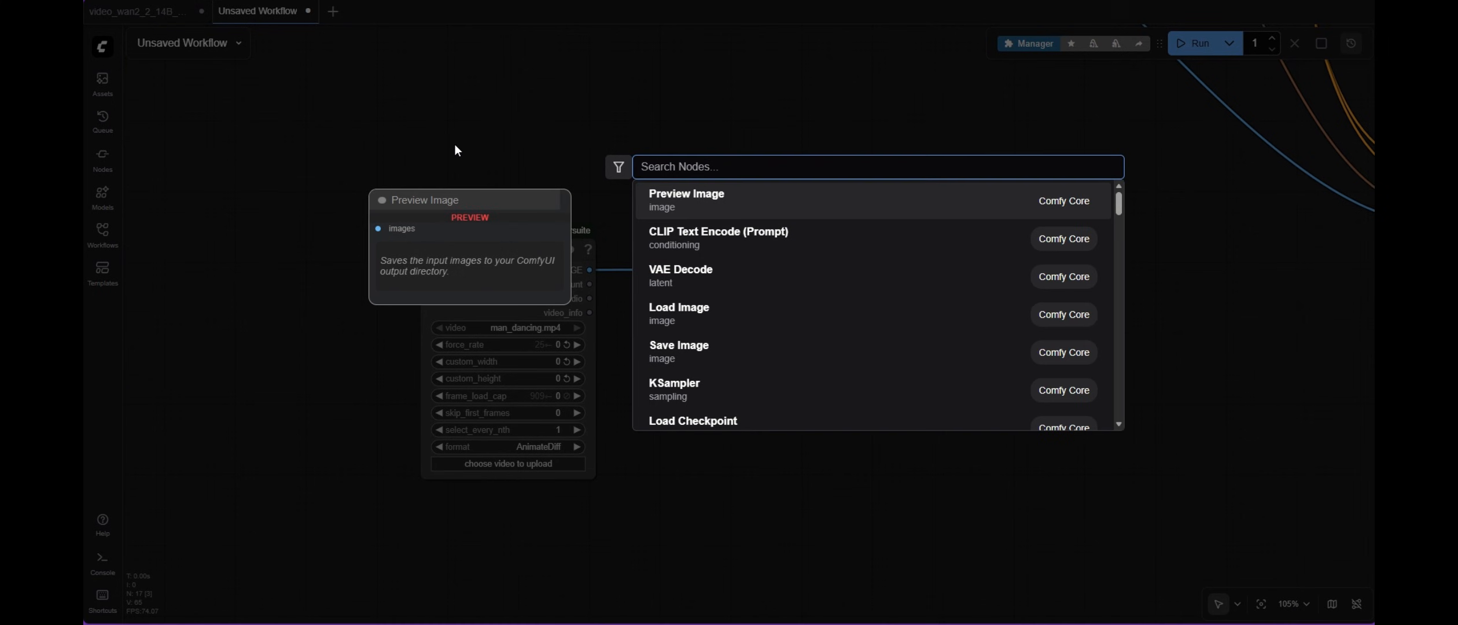
pyautogui.write('INT')
pyautogui.click(758, 243)
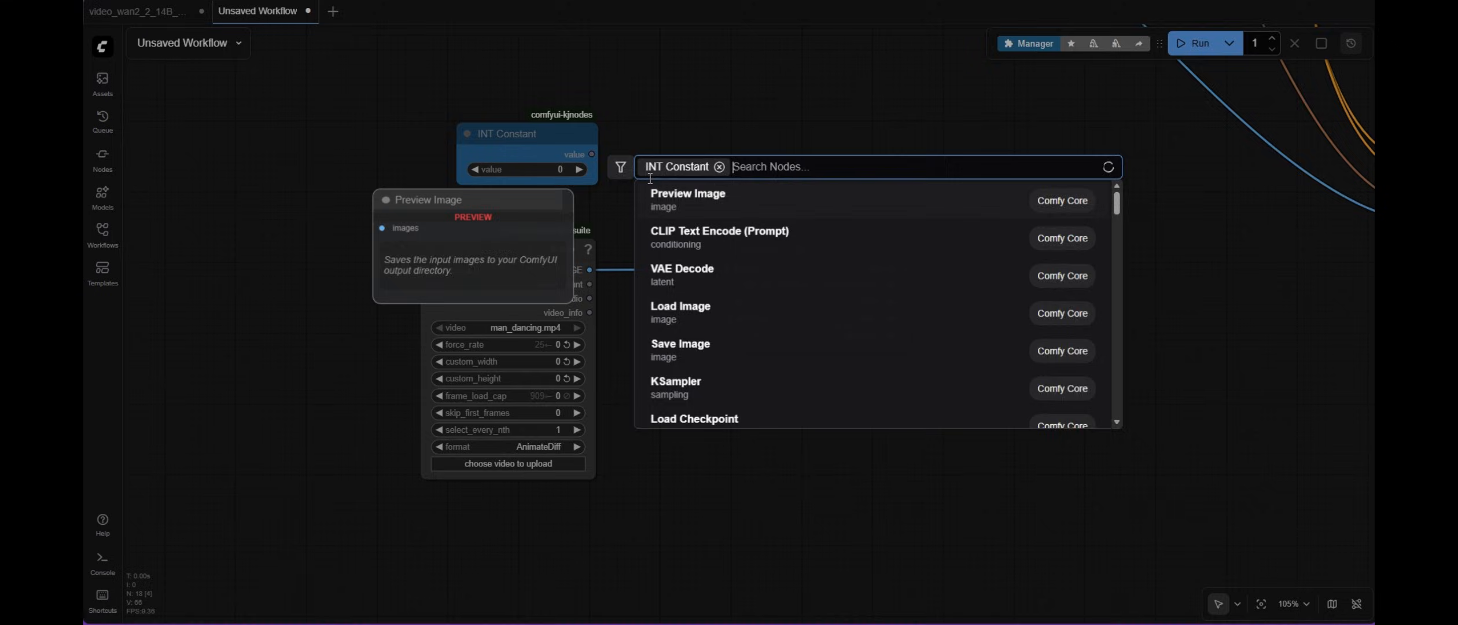
pyautogui.click(546, 170)
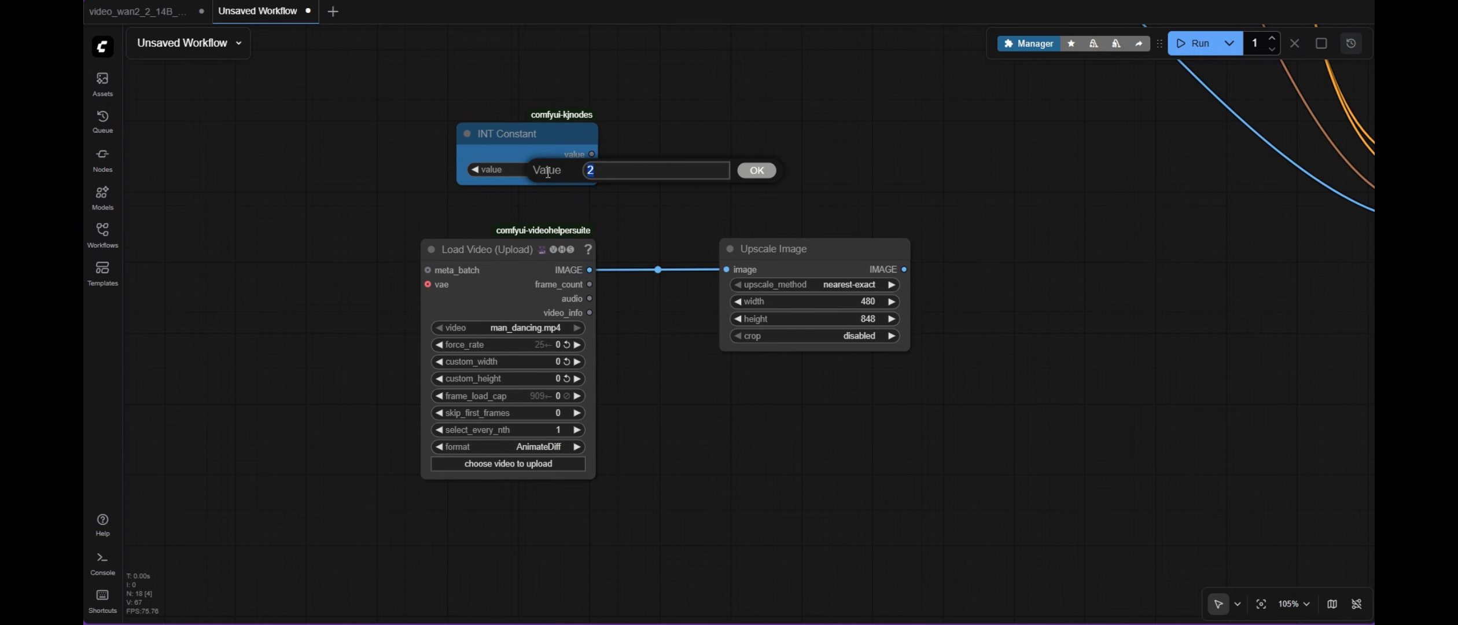
pyautogui.write('480')
pyautogui.press('Return')
pyautogui.doubleClick(532, 139)
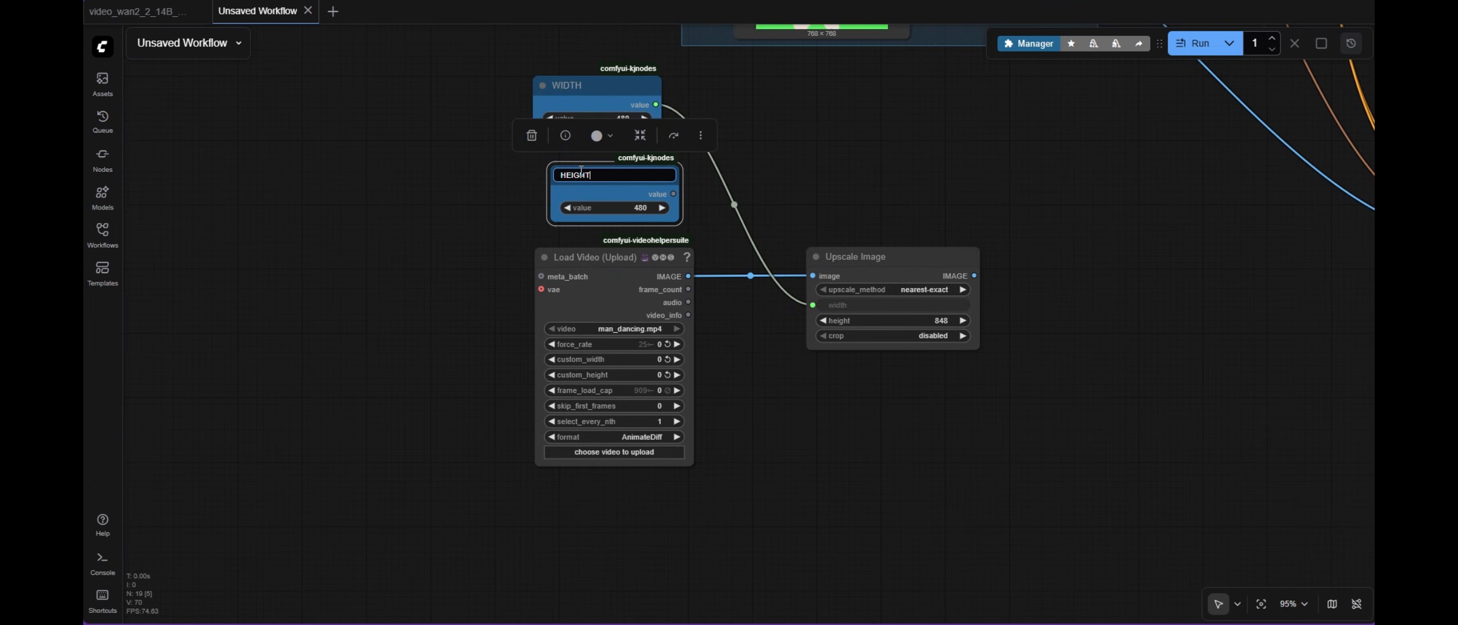
# Title a second INT Constant node HEIGHT, set its value to 848 and connect it to the height input of Upscale Image.
pyautogui.press('Return')
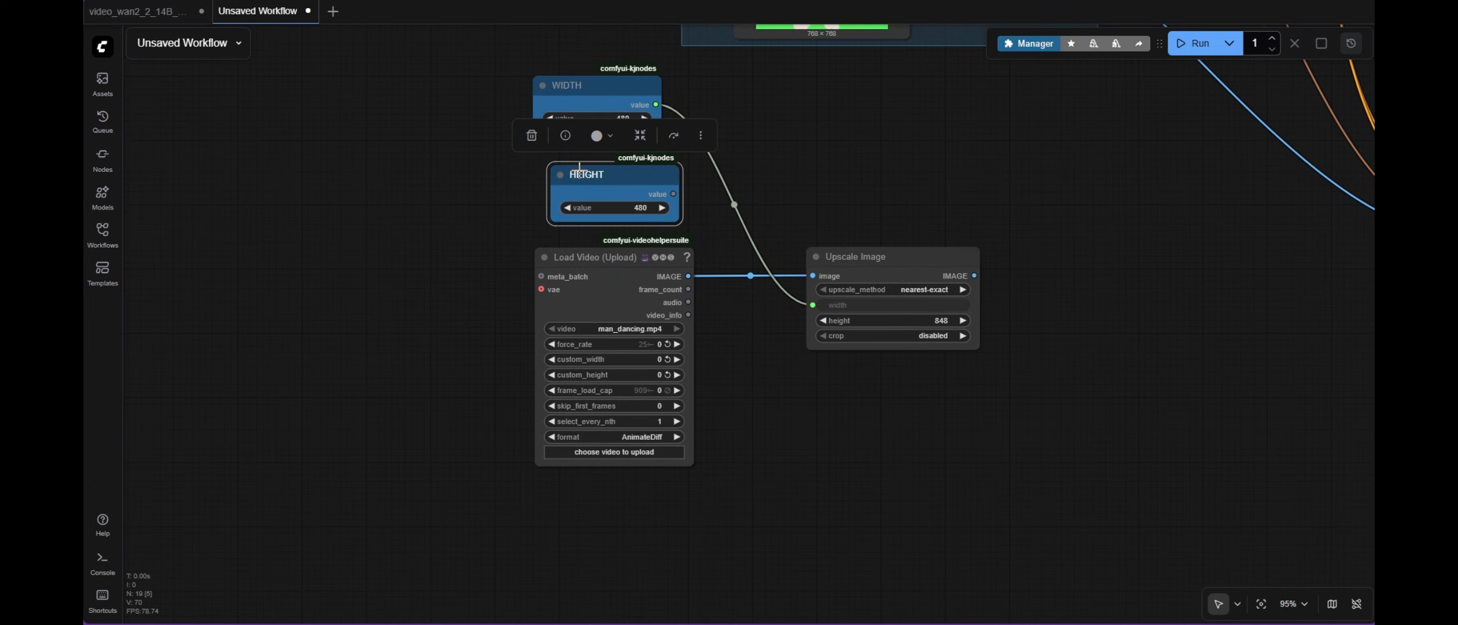
pyautogui.click(636, 208)
pyautogui.press('Return')
pyautogui.moveTo(671, 195); pyautogui.dragTo(813, 320)
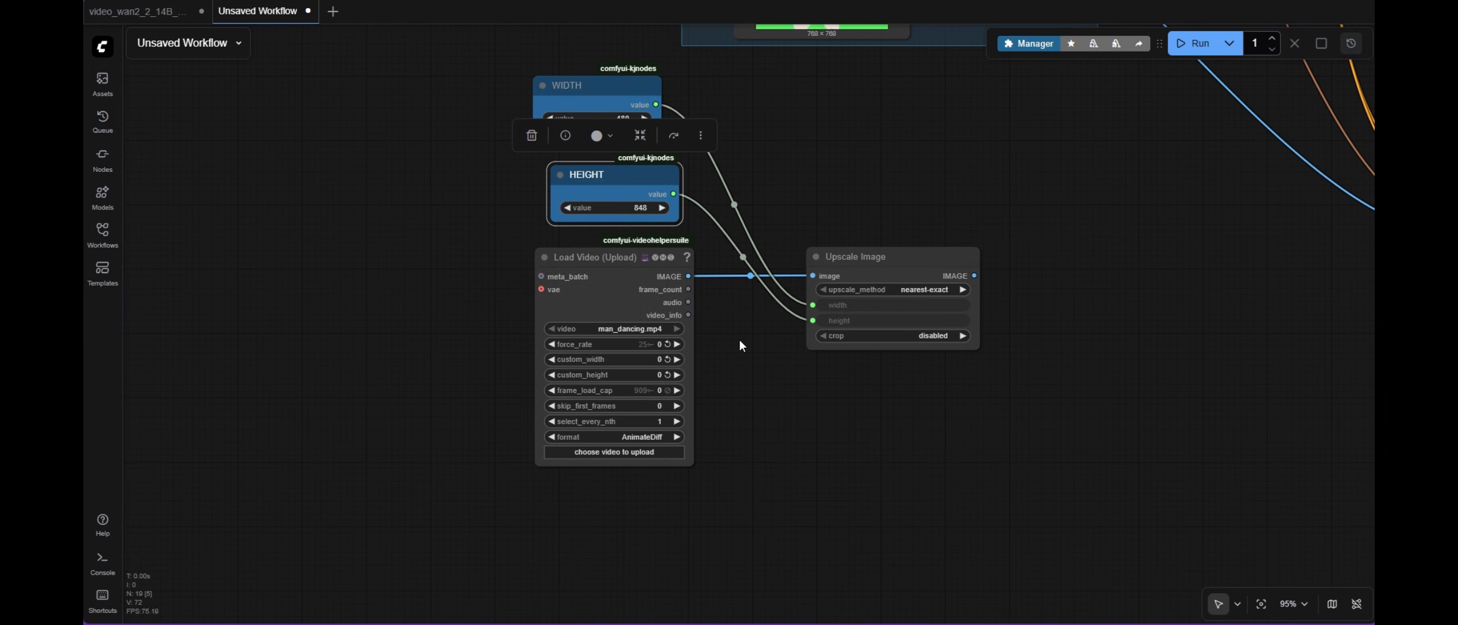
# Add a DWPose Estimator node between Upscale Image and WanAnimateToVideo and place a duplicate directly below it.
pyautogui.scroll(-4, 743, 343)
pyautogui.scroll(2, 909, 310)
pyautogui.doubleClick(912, 306)
pyautogui.write('DWPOS')
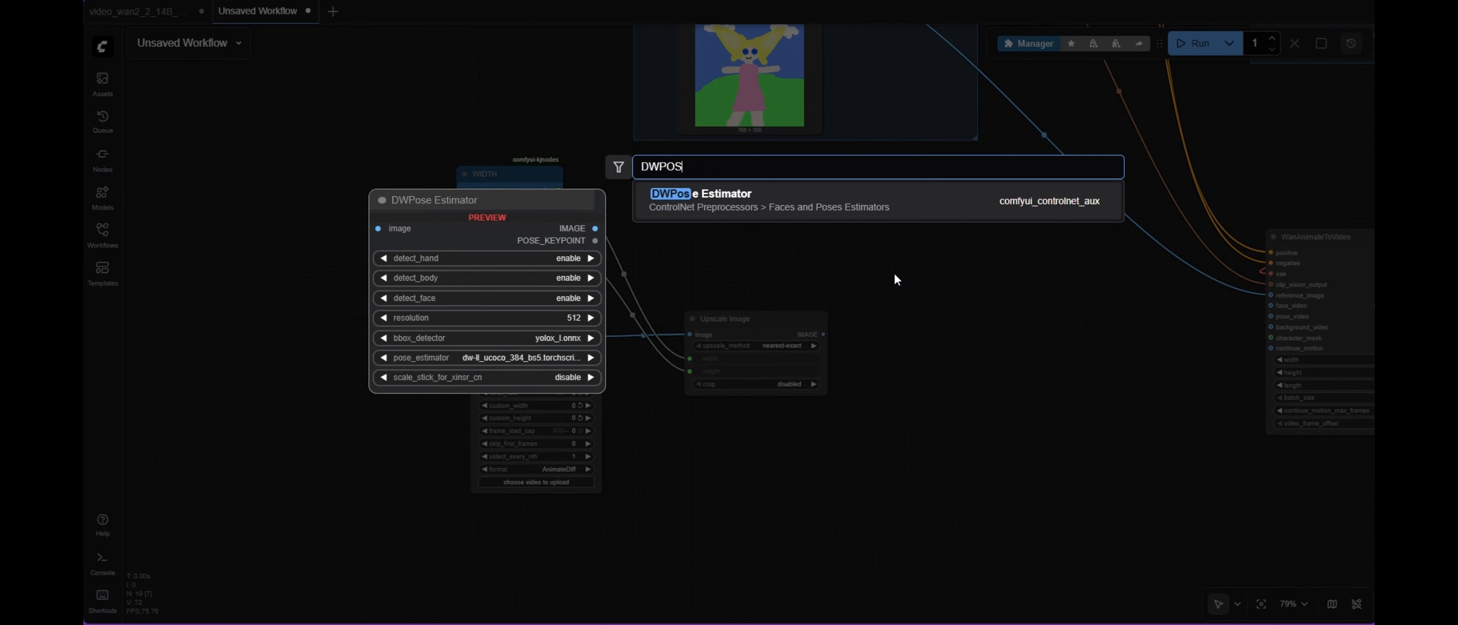
pyautogui.click(827, 200)
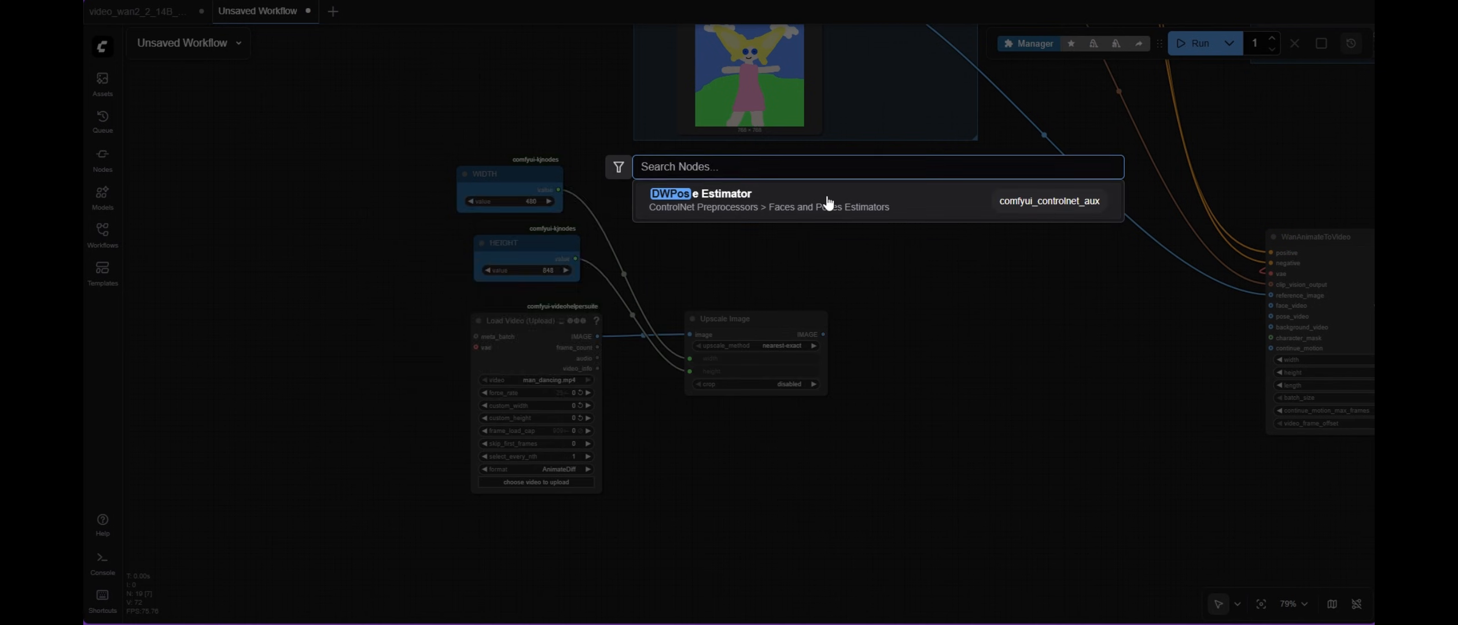
pyautogui.moveTo(1033, 348); pyautogui.dragTo(1023, 327)
pyautogui.scroll(1, 891, 281)
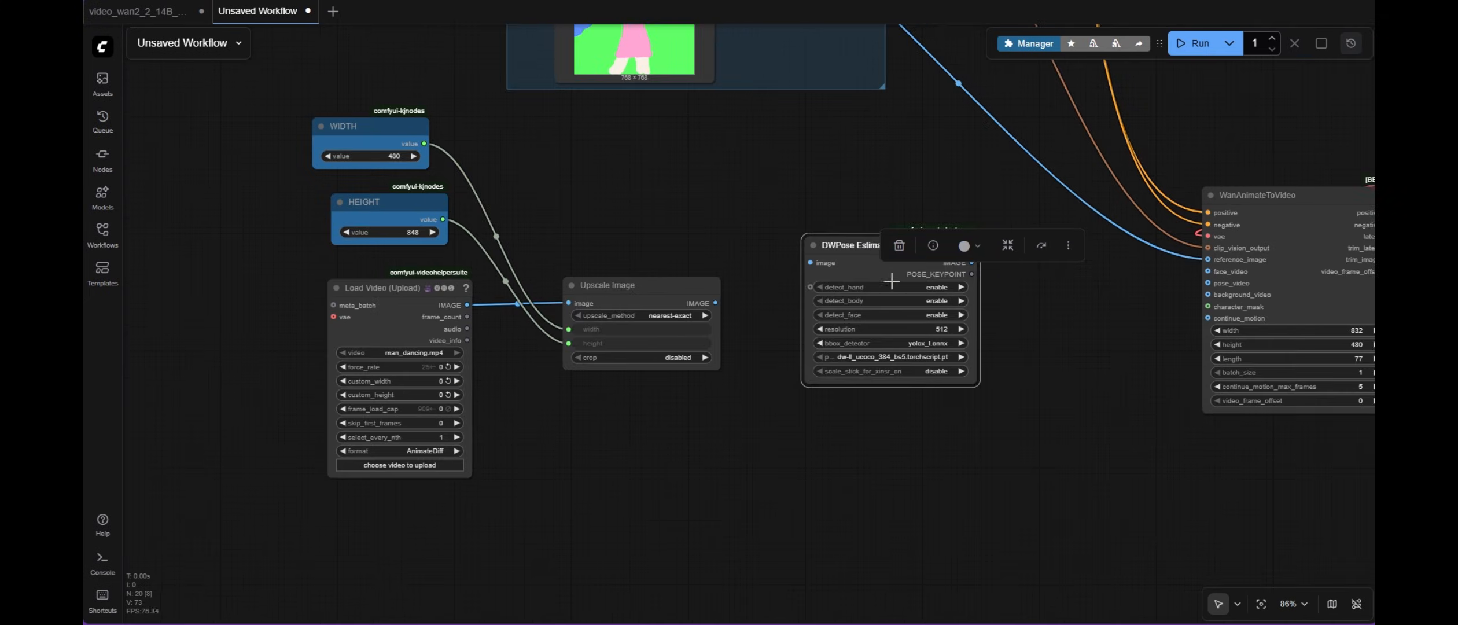
pyautogui.hotkey('ctrl', 'c')
pyautogui.click(1056, 375)
pyautogui.hotkey('ctrl', 'v')
pyautogui.moveTo(1094, 382); pyautogui.dragTo(846, 428)
# Title the upper DWPose Estimator node FACE and the lower one POSE.
pyautogui.doubleClick(861, 253)
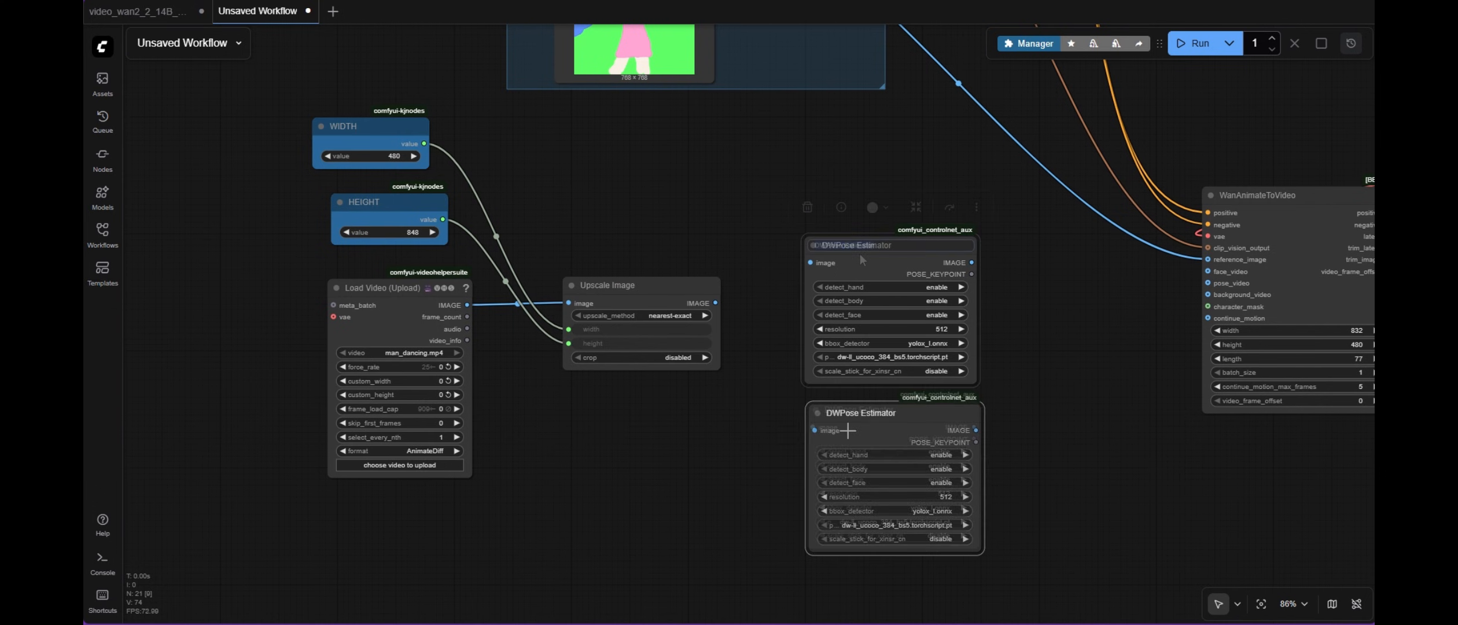
pyautogui.write('DACEACE')
pyautogui.press('Return')
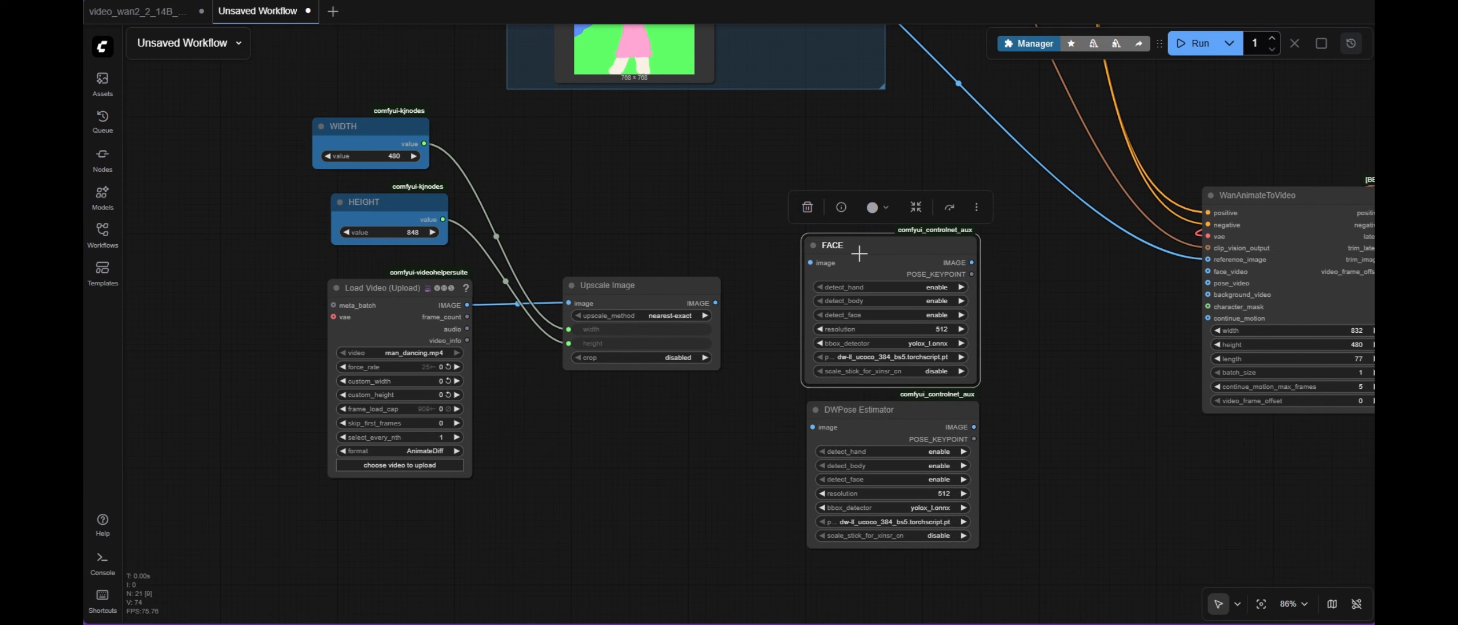
pyautogui.doubleClick(868, 409)
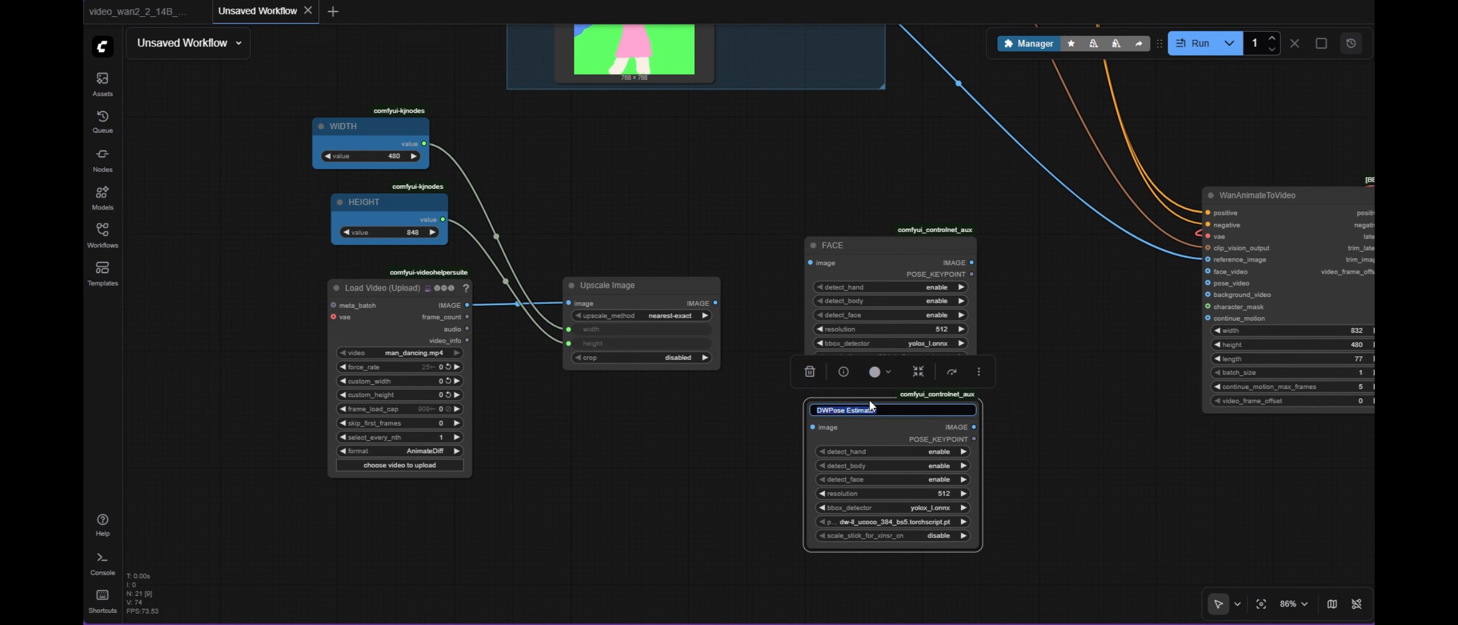
pyautogui.write('POSE')
pyautogui.press('Return')
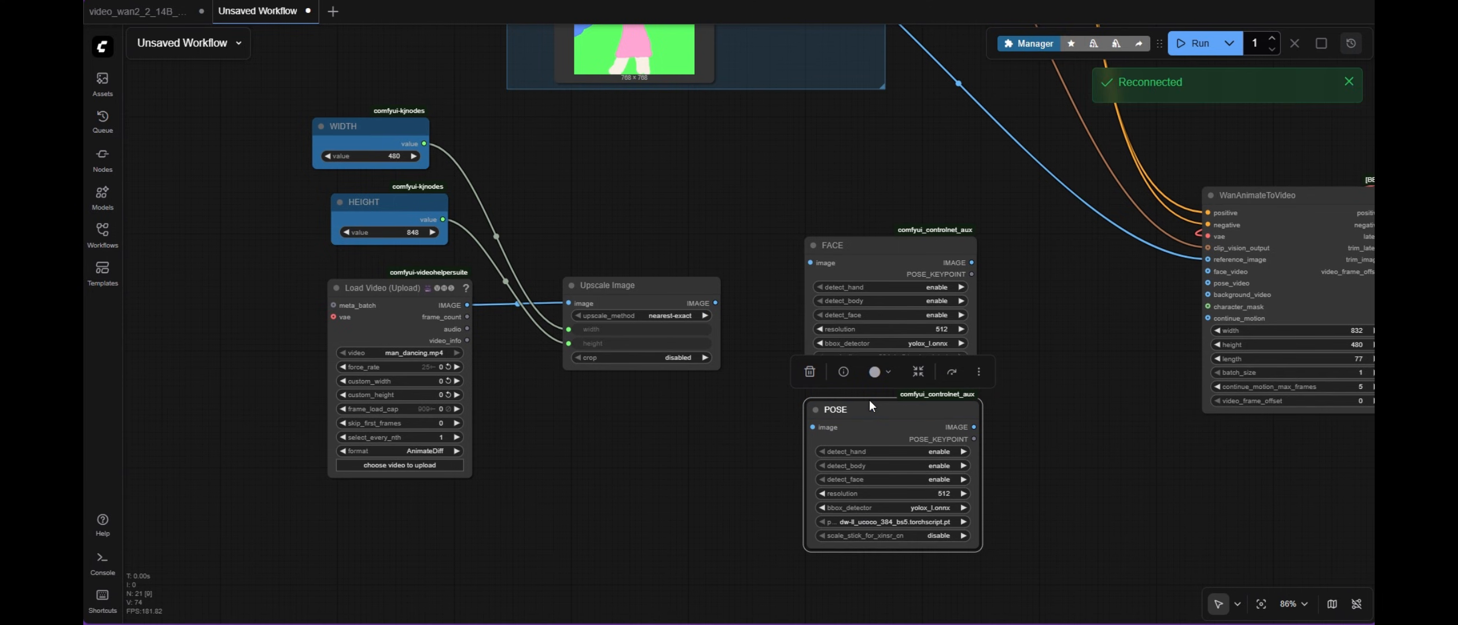
# Set detect_hand and detect_body to disable on the FACE node.
pyautogui.click(1029, 290)
pyautogui.scroll(3, 907, 304)
pyautogui.click(941, 282)
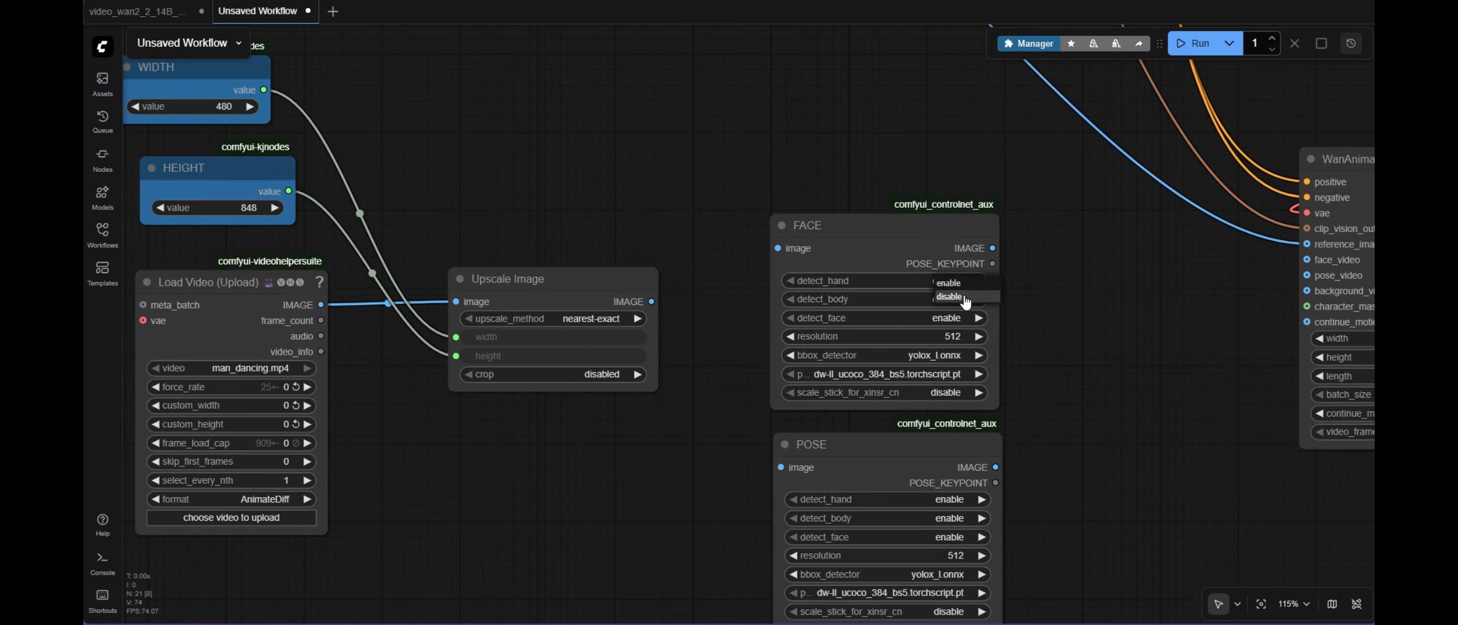
pyautogui.click(952, 293)
pyautogui.click(952, 299)
pyautogui.click(956, 312)
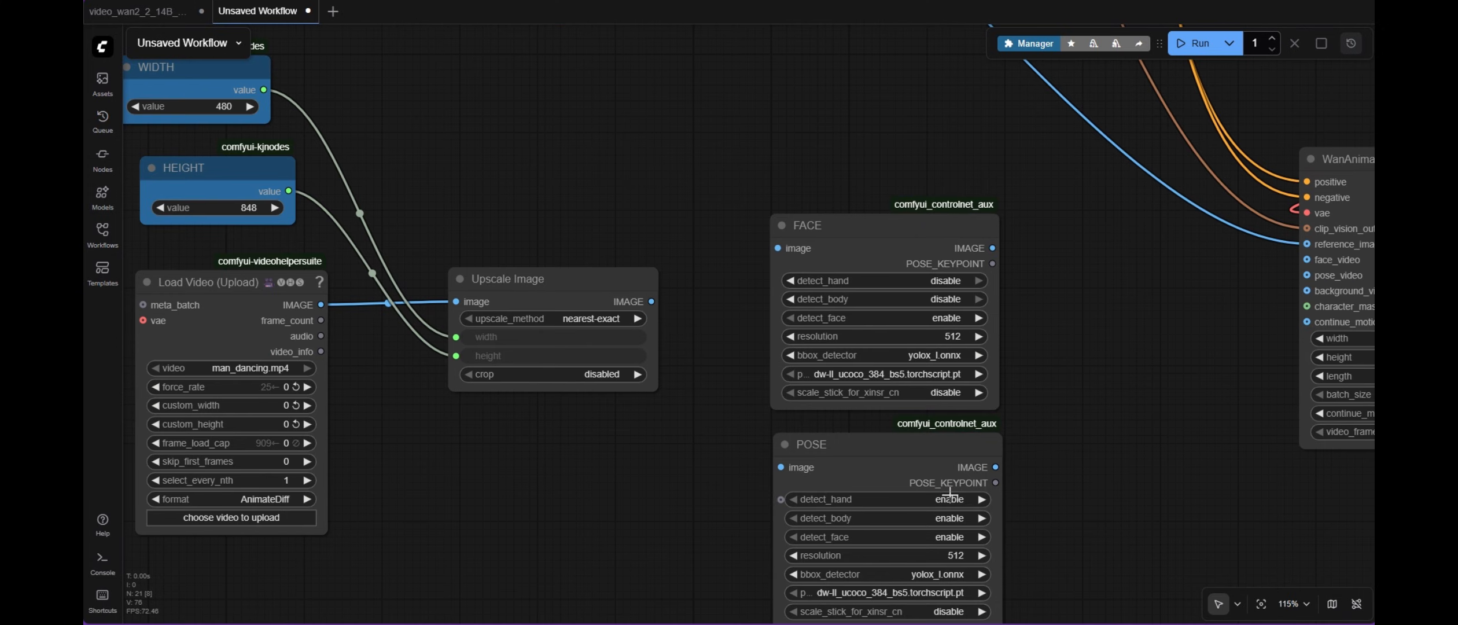
# Set detect_face to disable on the POSE node.
pyautogui.click(949, 499)
pyautogui.click(952, 537)
pyautogui.click(984, 552)
# Add a Pixel Perfect Resolution node and place it below Upscale Image.
pyautogui.scroll(-3, 846, 335)
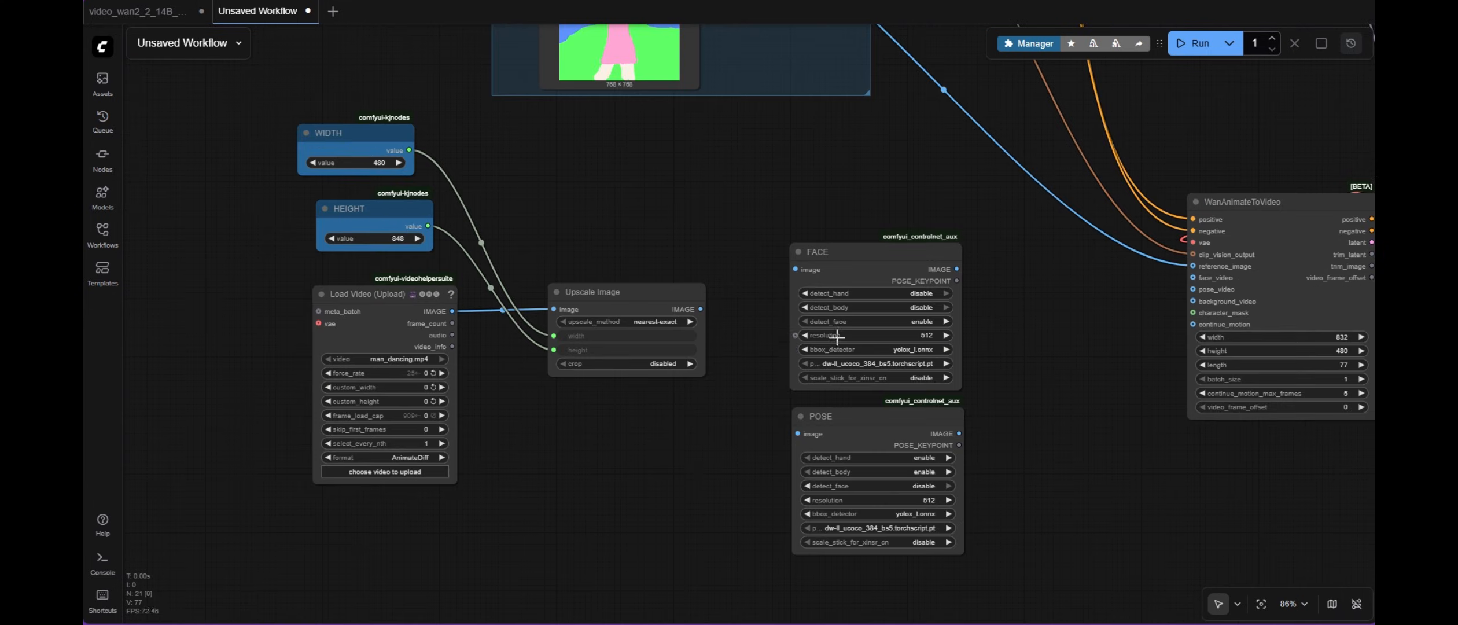
pyautogui.doubleClick(628, 439)
pyautogui.write('pi')
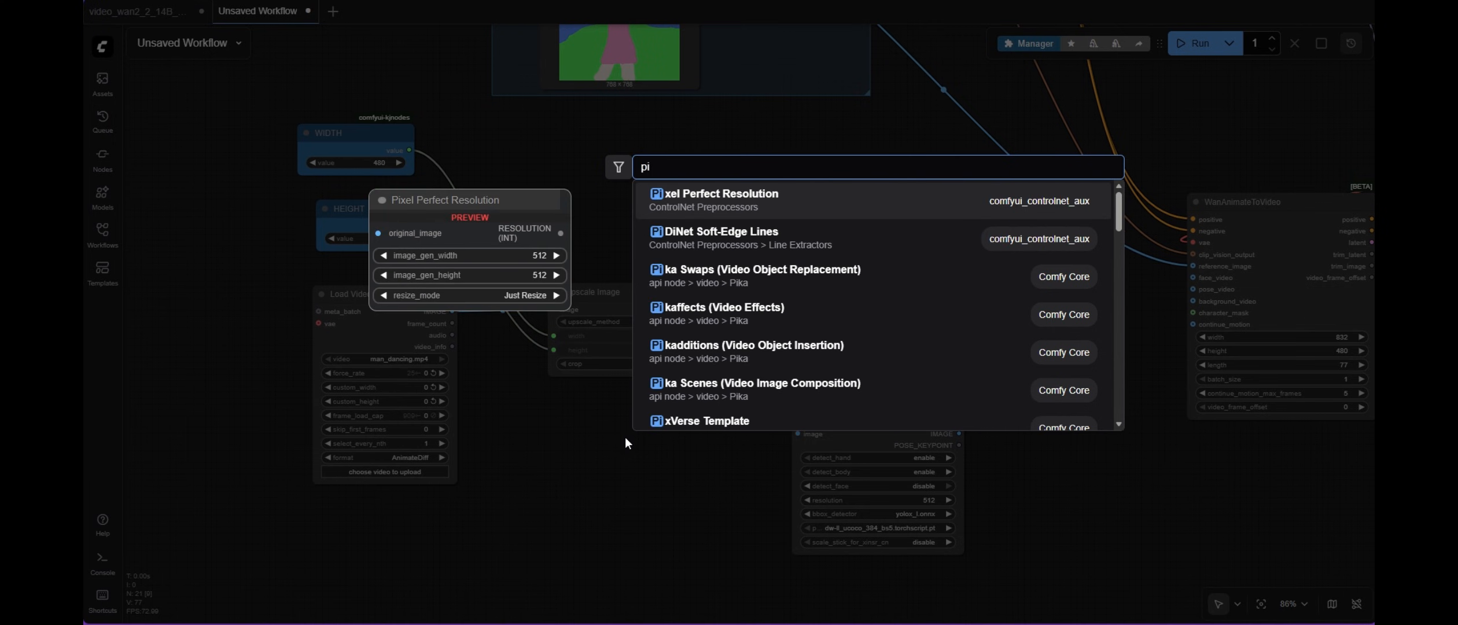
pyautogui.click(771, 202)
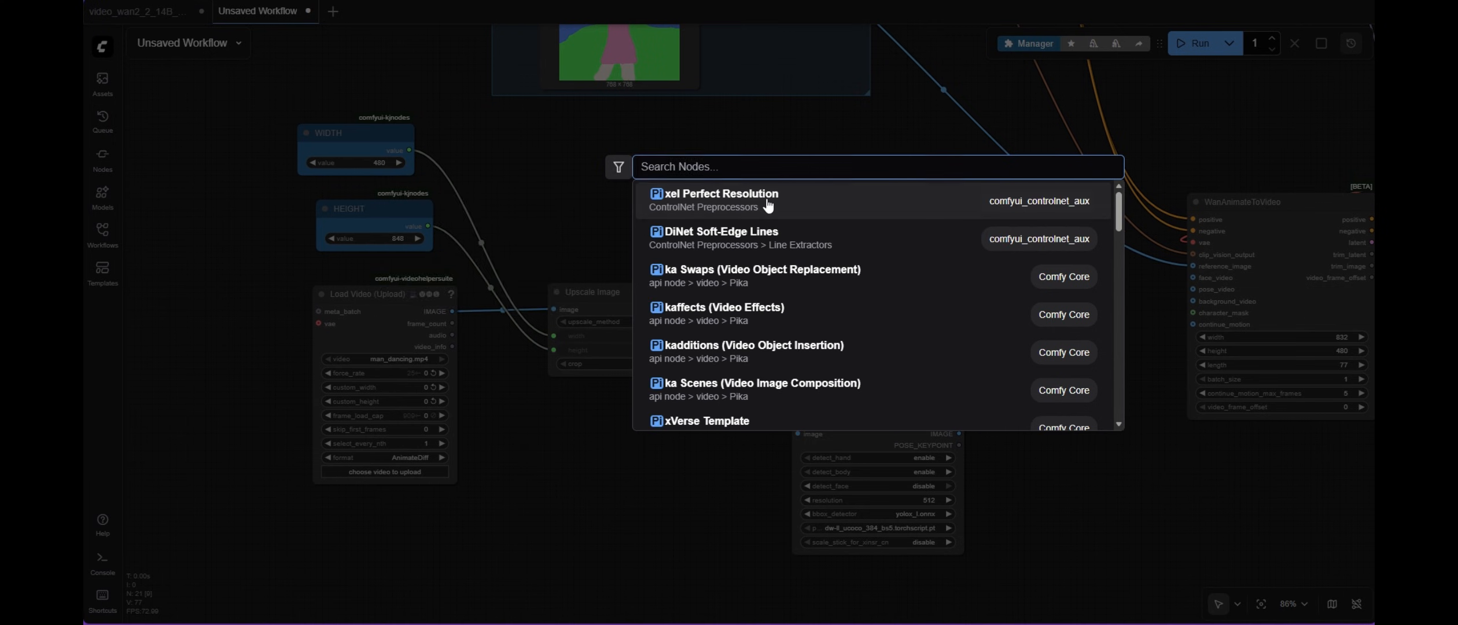
pyautogui.moveTo(695, 428); pyautogui.dragTo(631, 412)
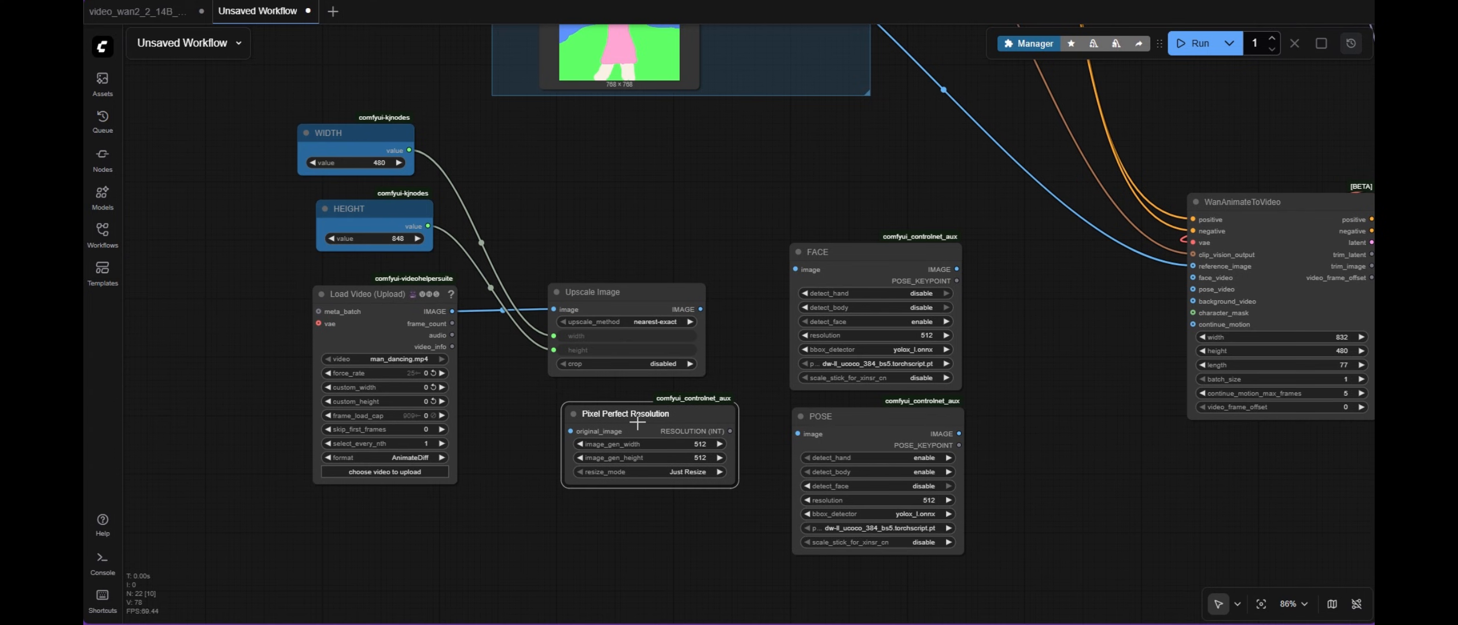
# Connect Upscale Image's output to Pixel Perfect Resolution's original_image, and its RESOLUTION output to the resolution inputs of FACE and POSE.
pyautogui.moveTo(701, 310); pyautogui.dragTo(584, 431)
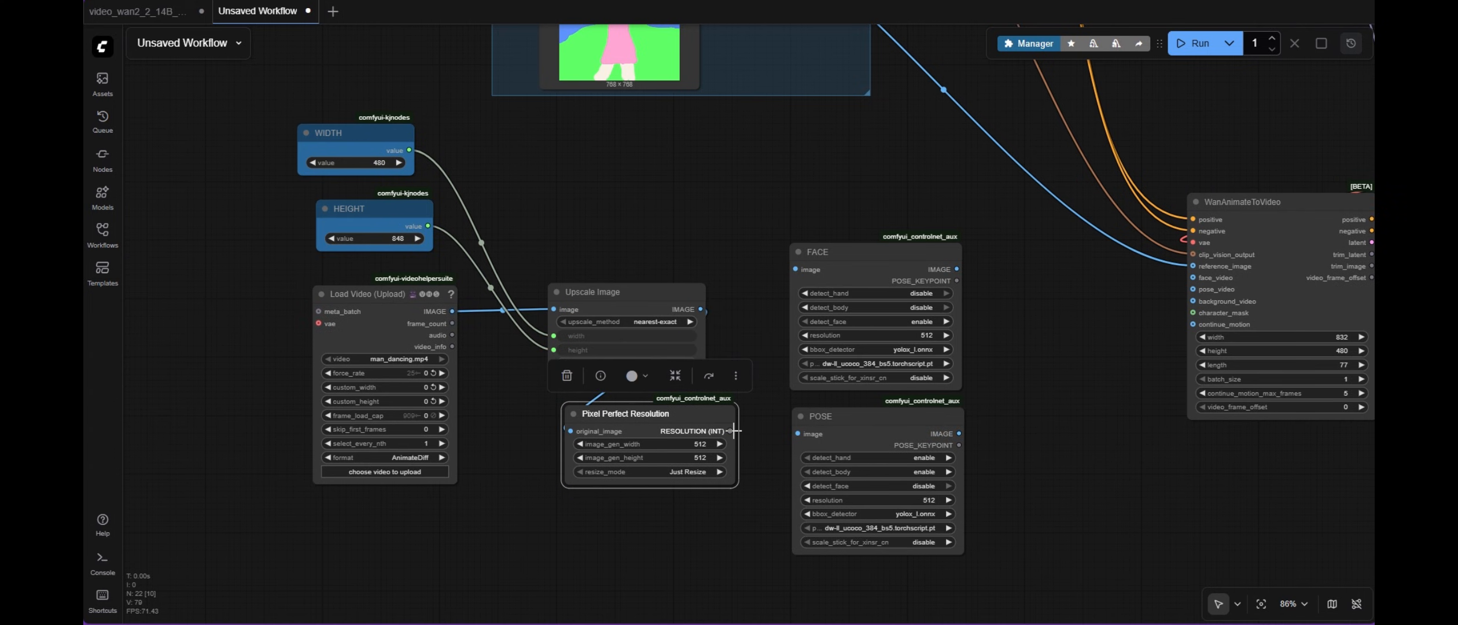
pyautogui.moveTo(733, 431); pyautogui.dragTo(794, 338)
pyautogui.moveTo(732, 431); pyautogui.dragTo(749, 459)
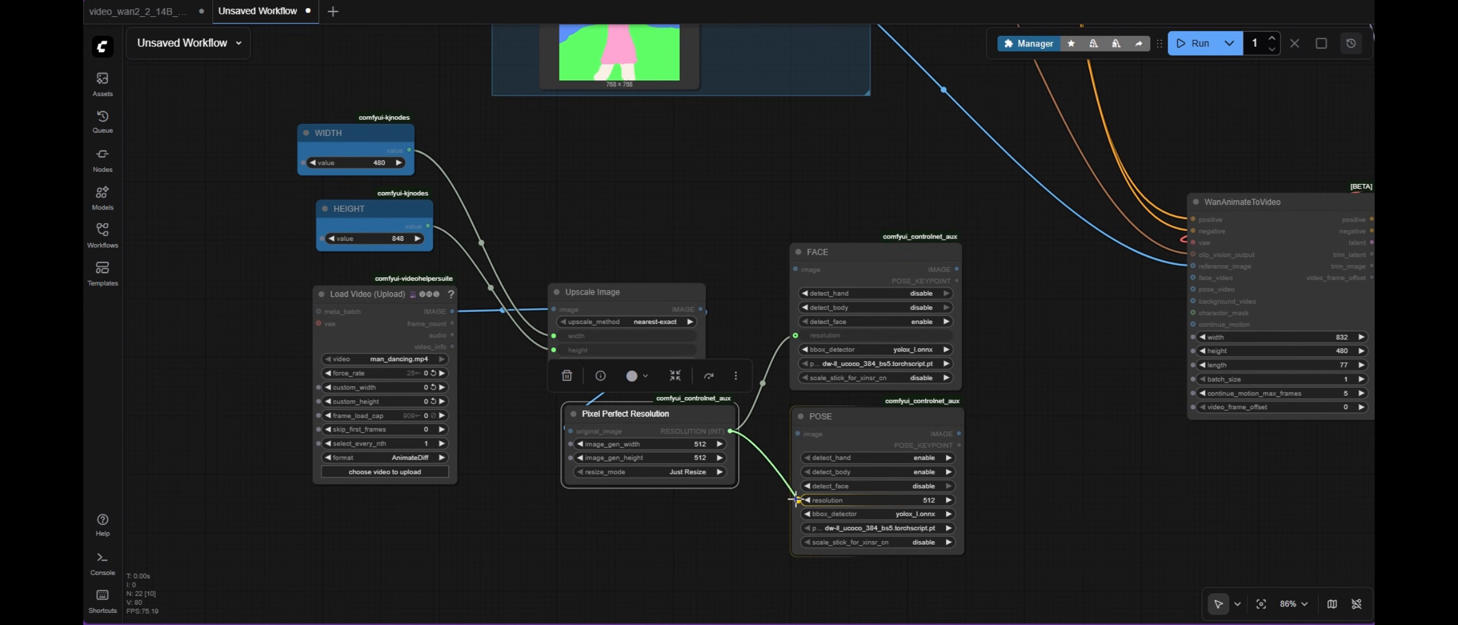
pyautogui.moveTo(796, 498); pyautogui.dragTo(797, 500)
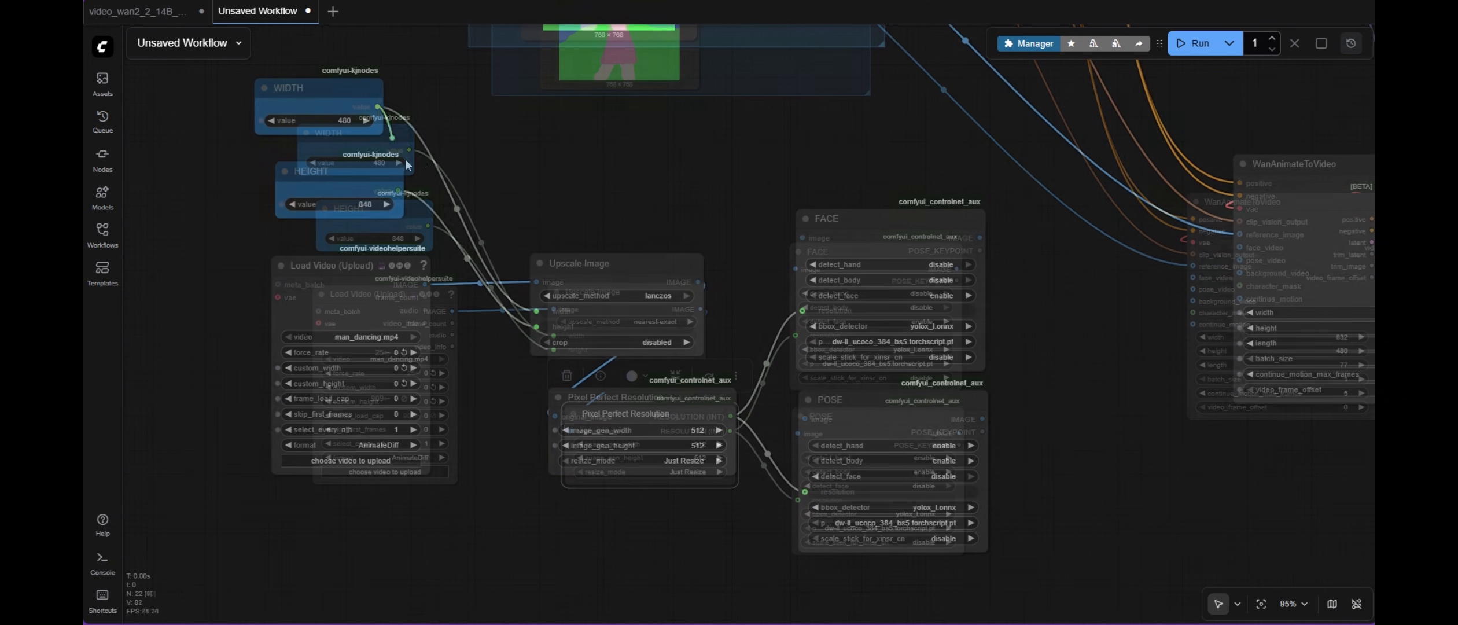
# Connect WIDTH to image_gen_width and HEIGHT to image_gen_height on Pixel Perfect Resolution, and adjust that node's position.
pyautogui.moveTo(378, 107); pyautogui.dragTo(554, 429)
pyautogui.moveTo(398, 191); pyautogui.dragTo(555, 445)
pyautogui.moveTo(647, 399); pyautogui.dragTo(644, 397)
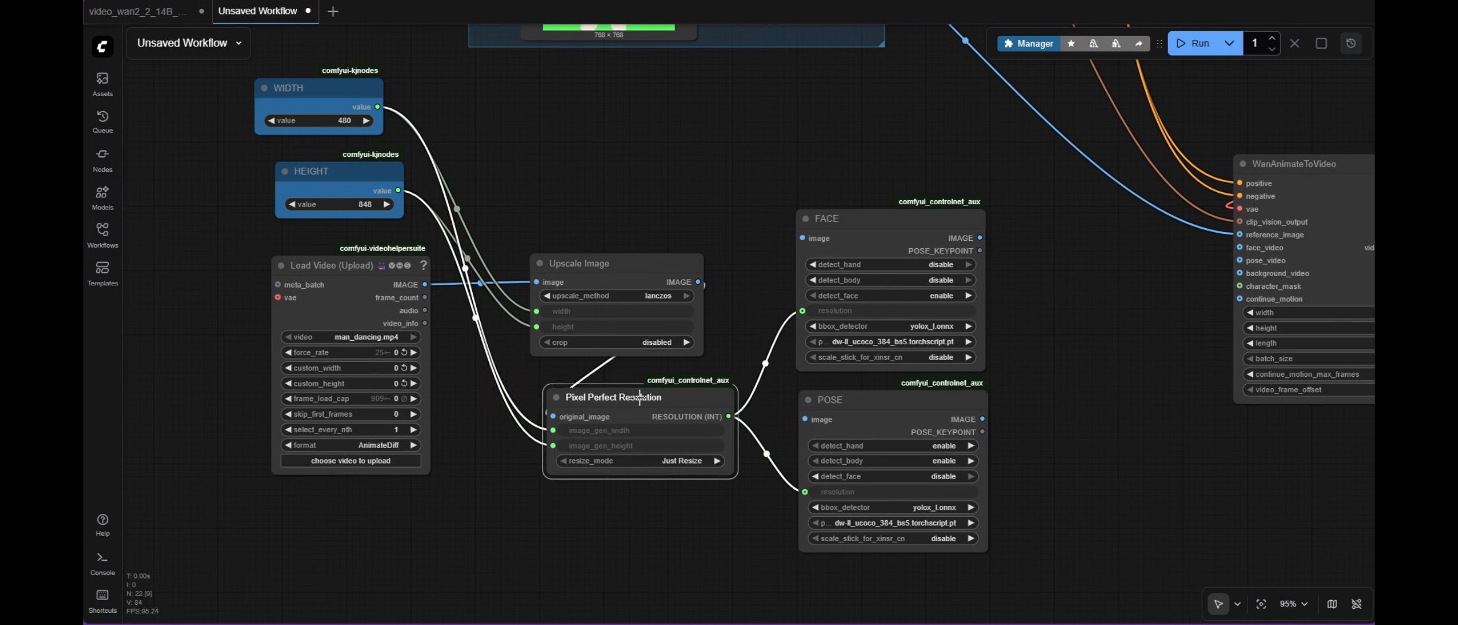
pyautogui.moveTo(644, 397); pyautogui.dragTo(640, 396)
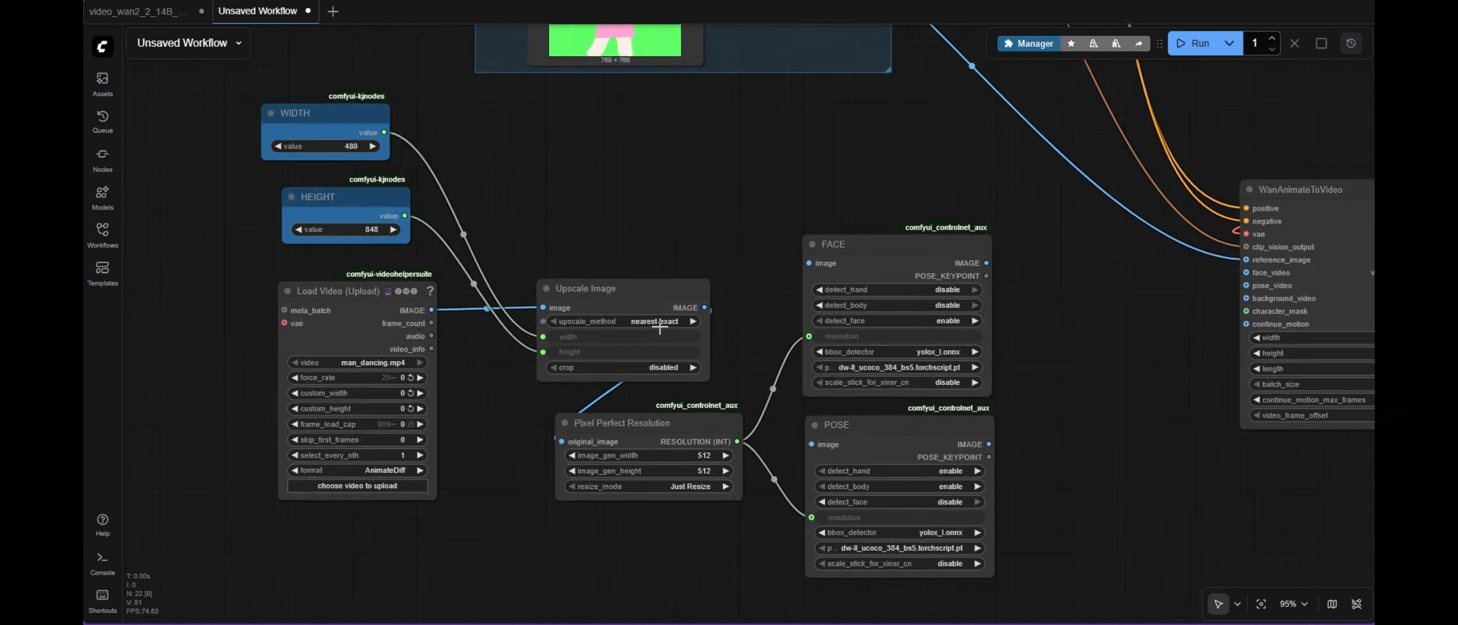
# Set the Upscale Image node's upscale_method to lanczos.
pyautogui.scroll(3, 650, 323)
pyautogui.click(648, 322)
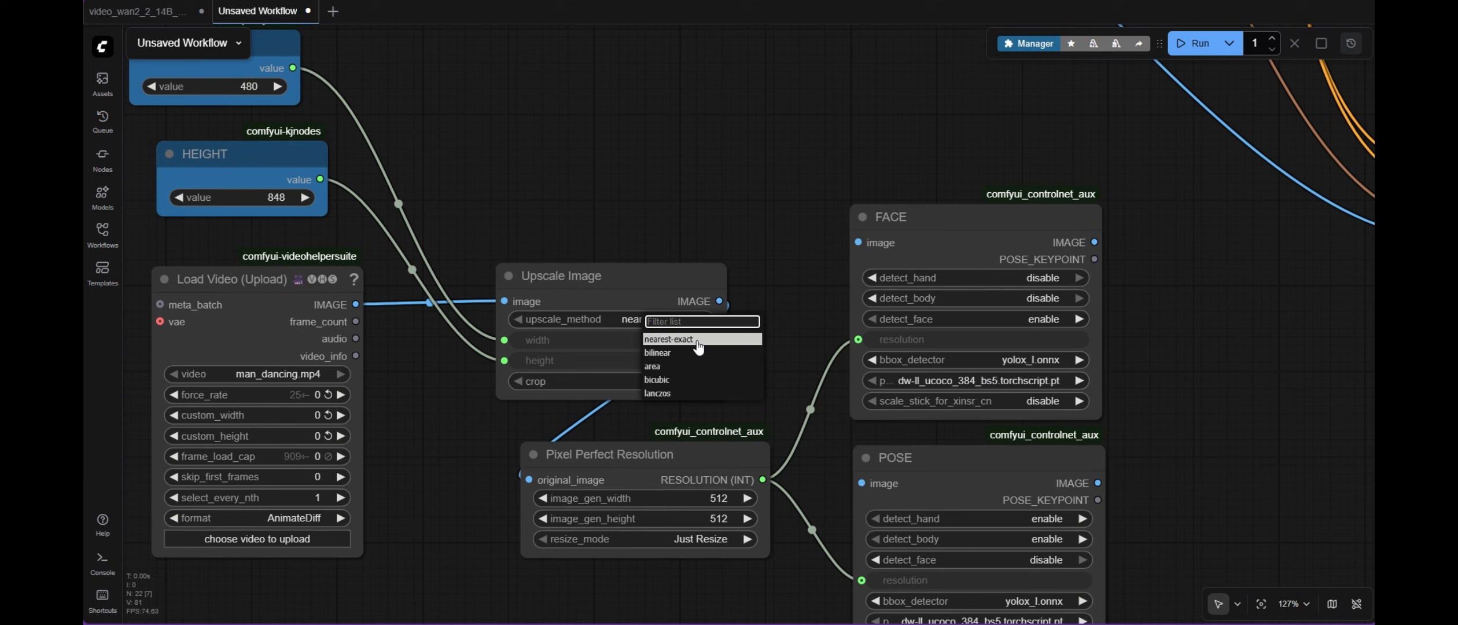
pyautogui.click(688, 393)
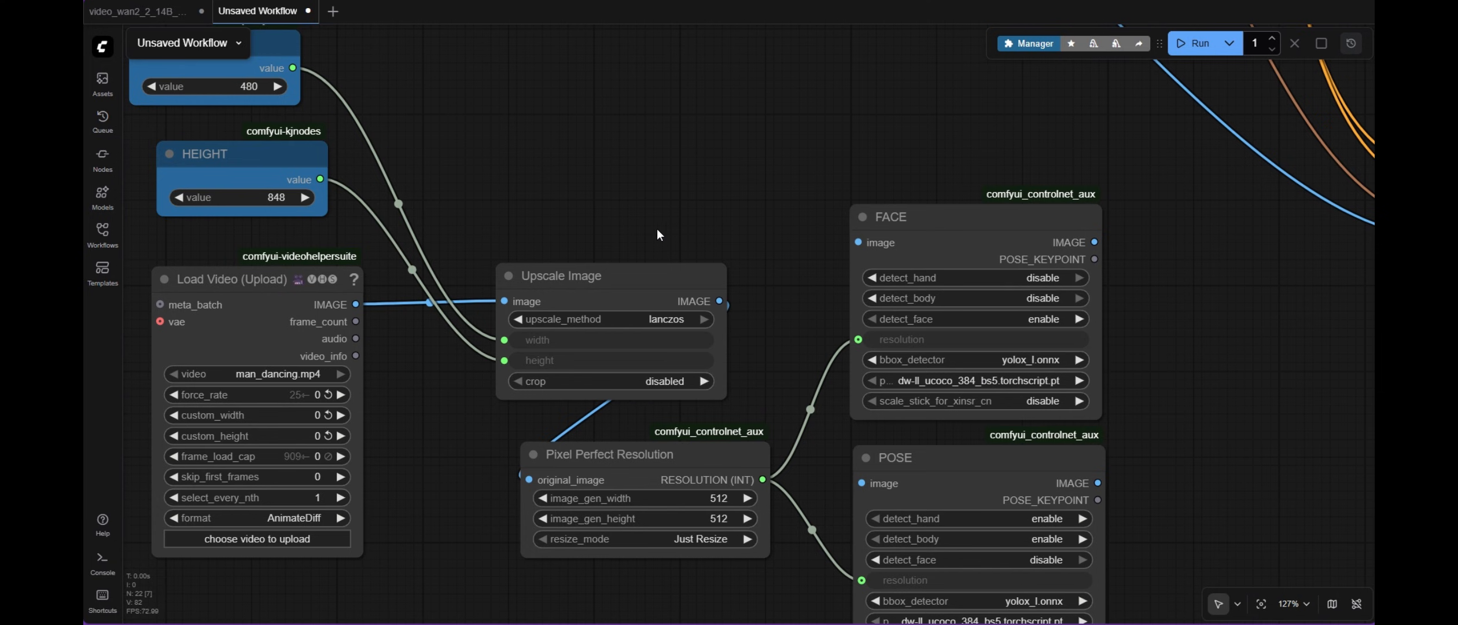
# Connect Upscale Image's IMAGE output to the image inputs of both the FACE and POSE nodes.
pyautogui.scroll(-3, 626, 238)
pyautogui.moveTo(698, 281); pyautogui.dragTo(797, 251)
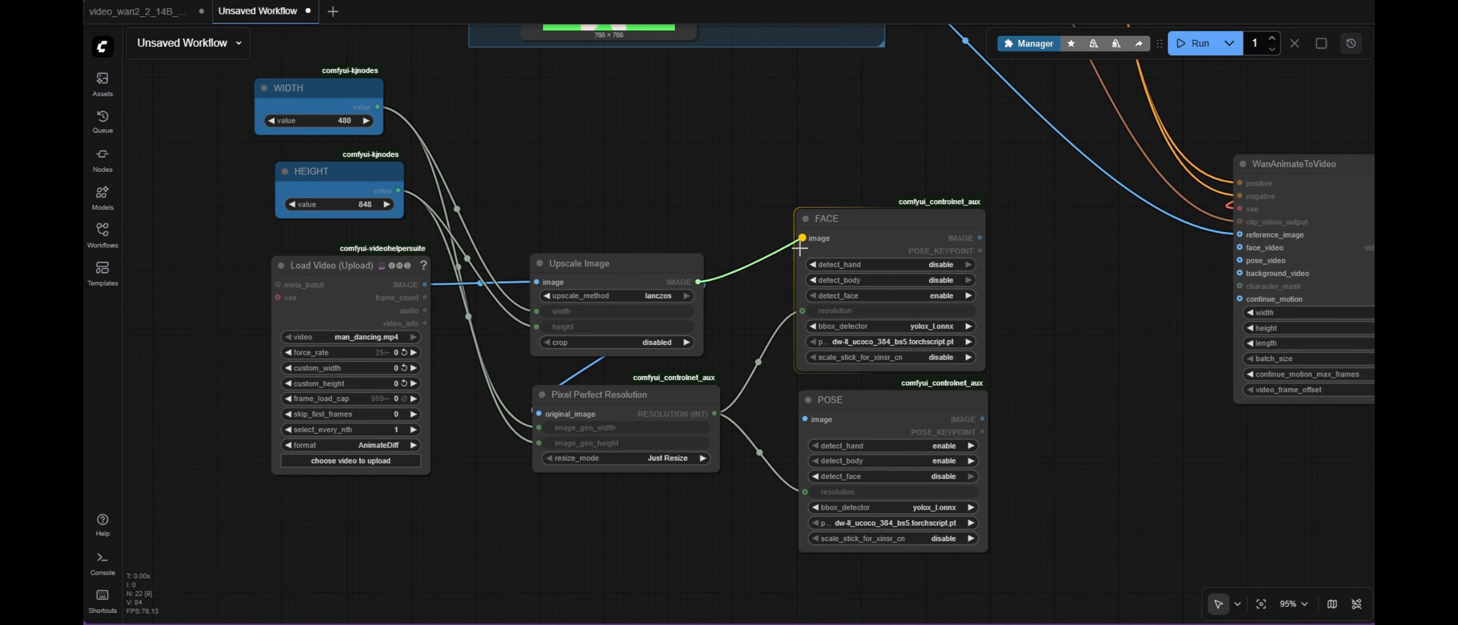
pyautogui.moveTo(800, 248); pyautogui.dragTo(802, 239)
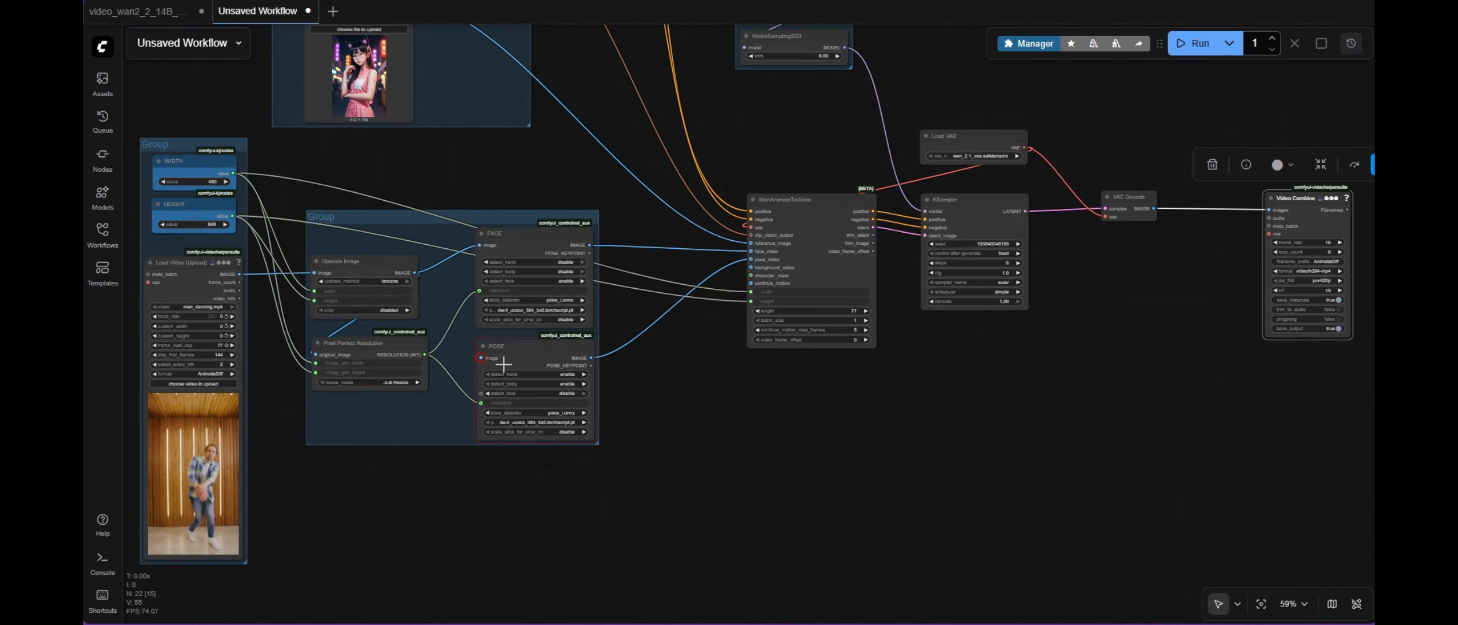
pyautogui.scroll(2, 503, 363)
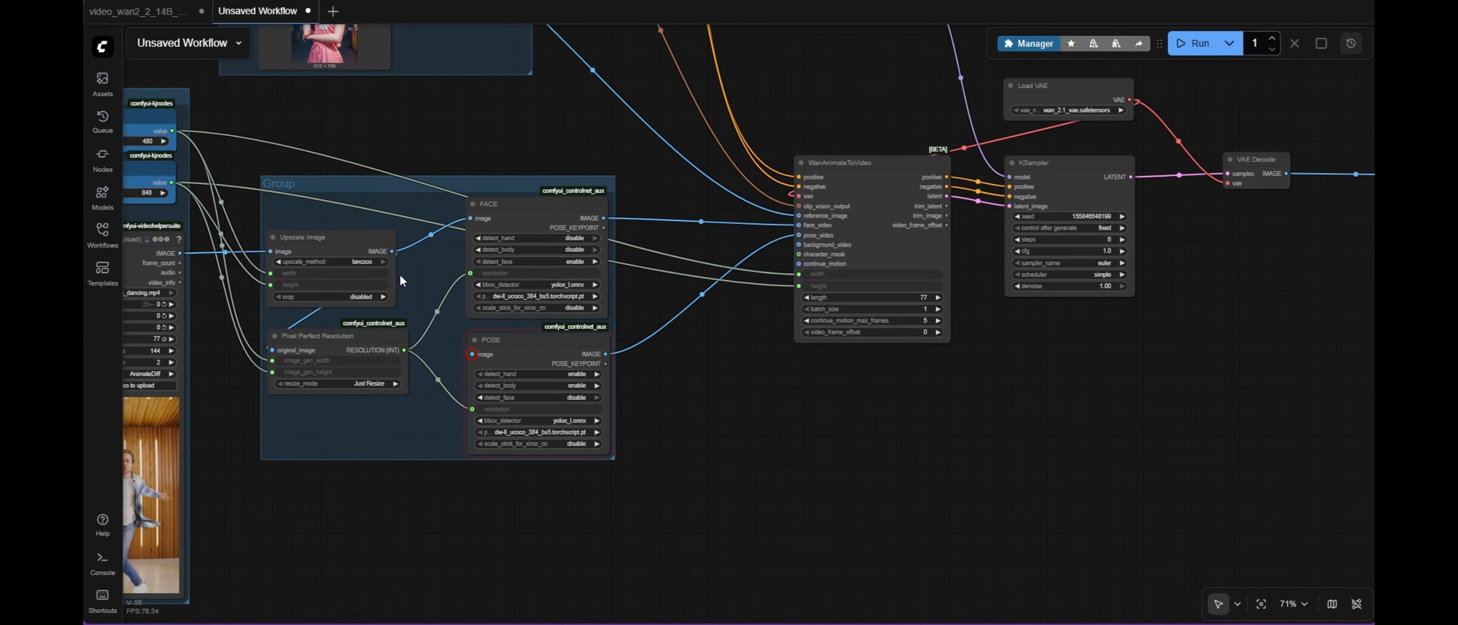
pyautogui.scroll(4, 400, 274)
pyautogui.moveTo(388, 240); pyautogui.dragTo(506, 391)
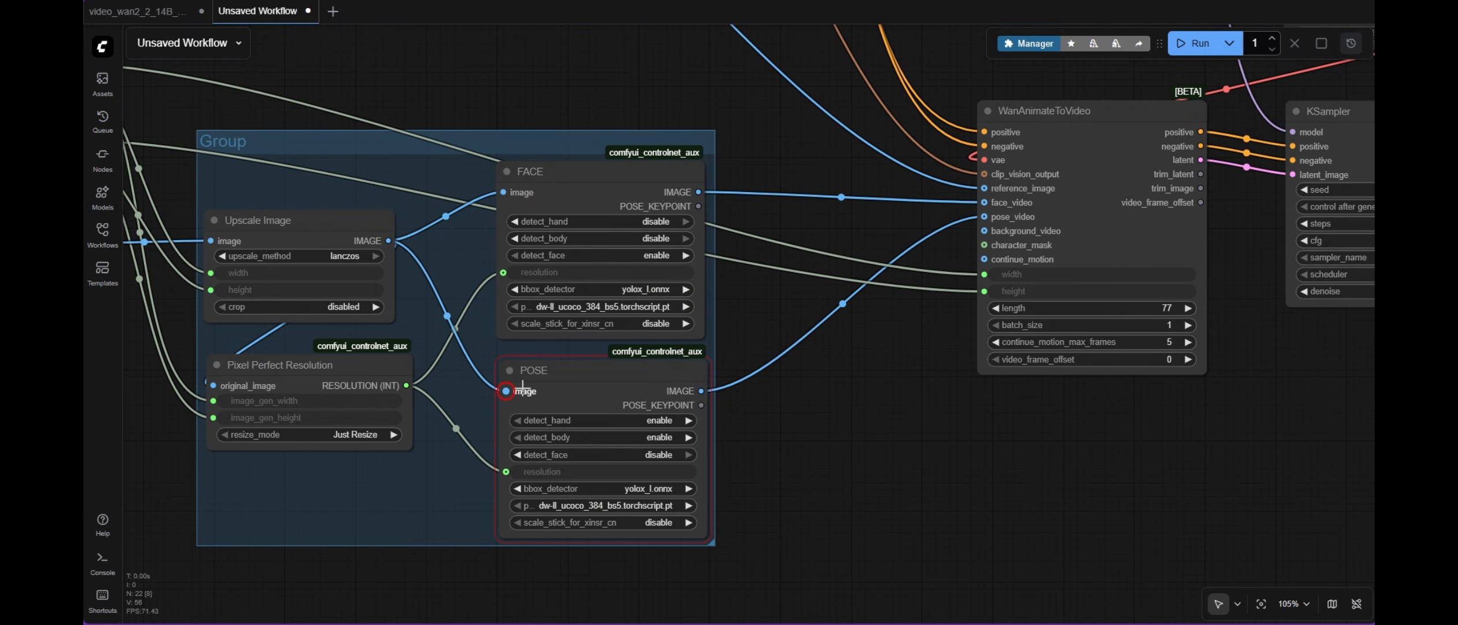
# Connect FACE's IMAGE output to face_video and POSE's IMAGE output to pose_video on WanAnimateToVideo.
pyautogui.moveTo(795, 228); pyautogui.dragTo(1054, 238)
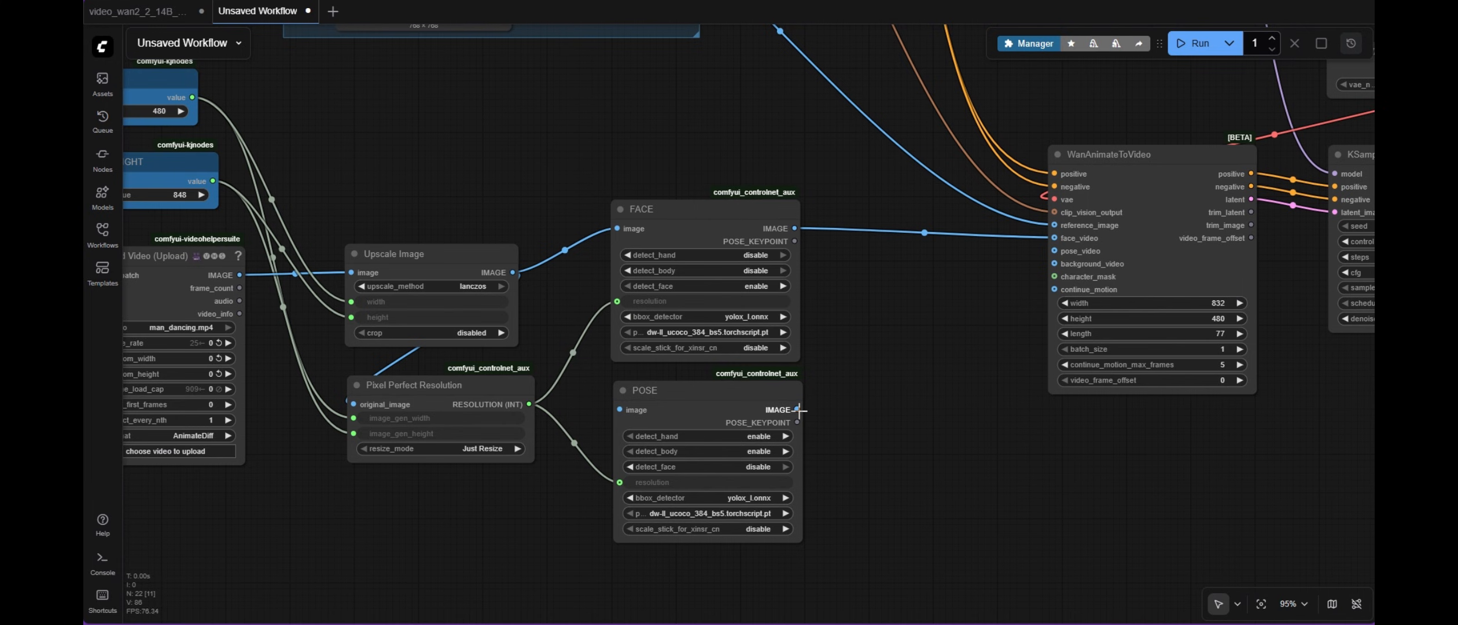
pyautogui.moveTo(797, 409); pyautogui.dragTo(1053, 251)
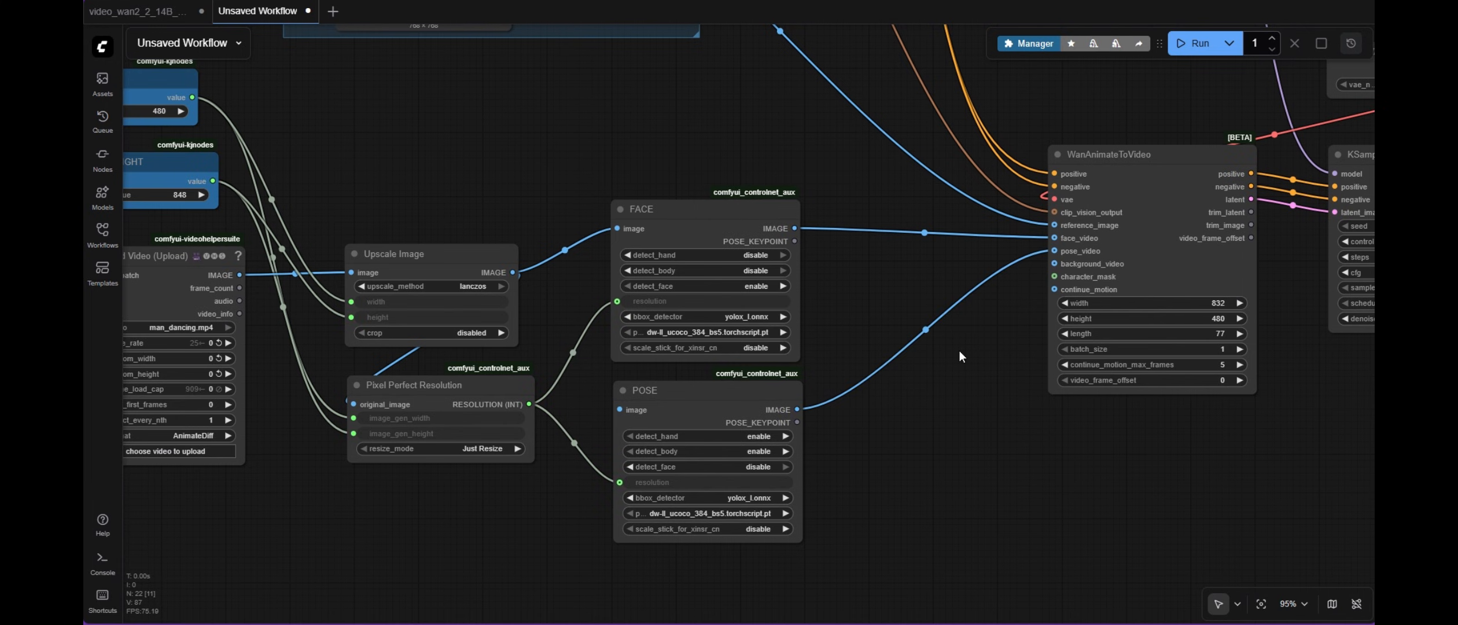
# Show the video preview on the Load Video node and resume its playback.
pyautogui.scroll(-1, 907, 324)
pyautogui.scroll(-2, 891, 324)
pyautogui.scroll(6, 321, 338)
pyautogui.rightClick(360, 256)
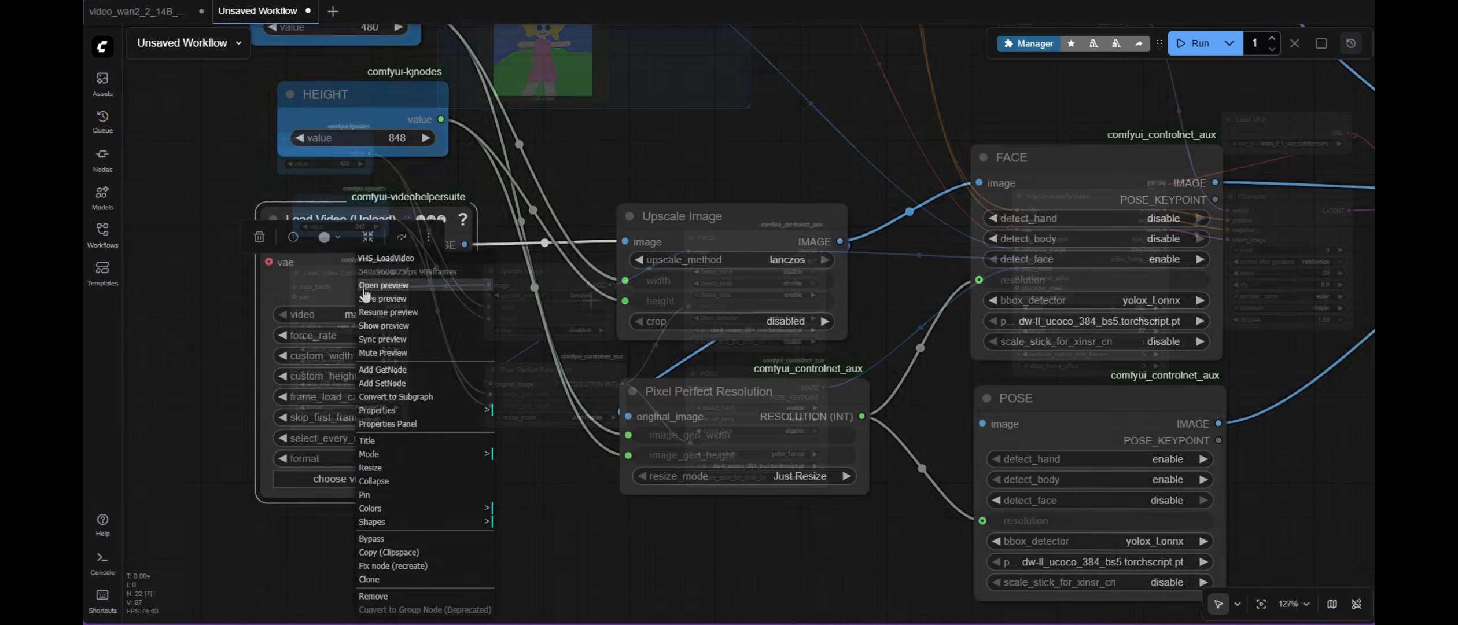
pyautogui.click(408, 325)
pyautogui.scroll(-9, 496, 370)
pyautogui.scroll(5, 529, 521)
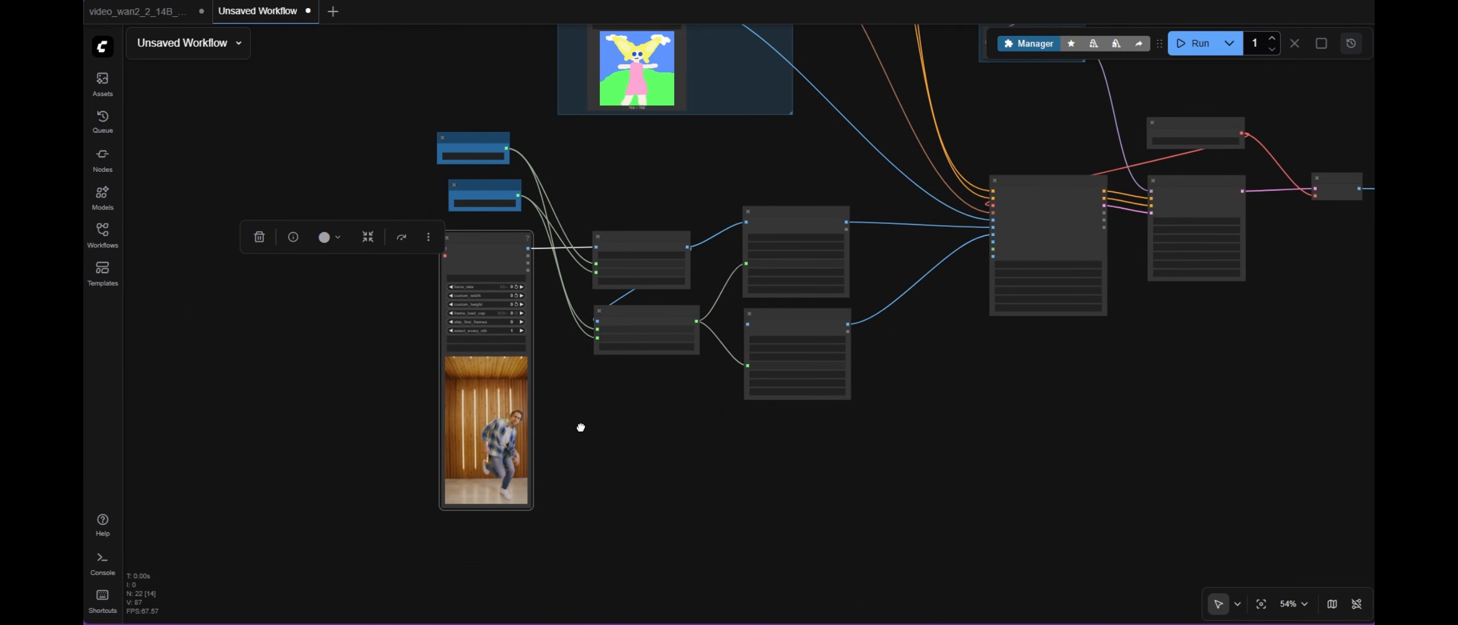
pyautogui.rightClick(473, 405)
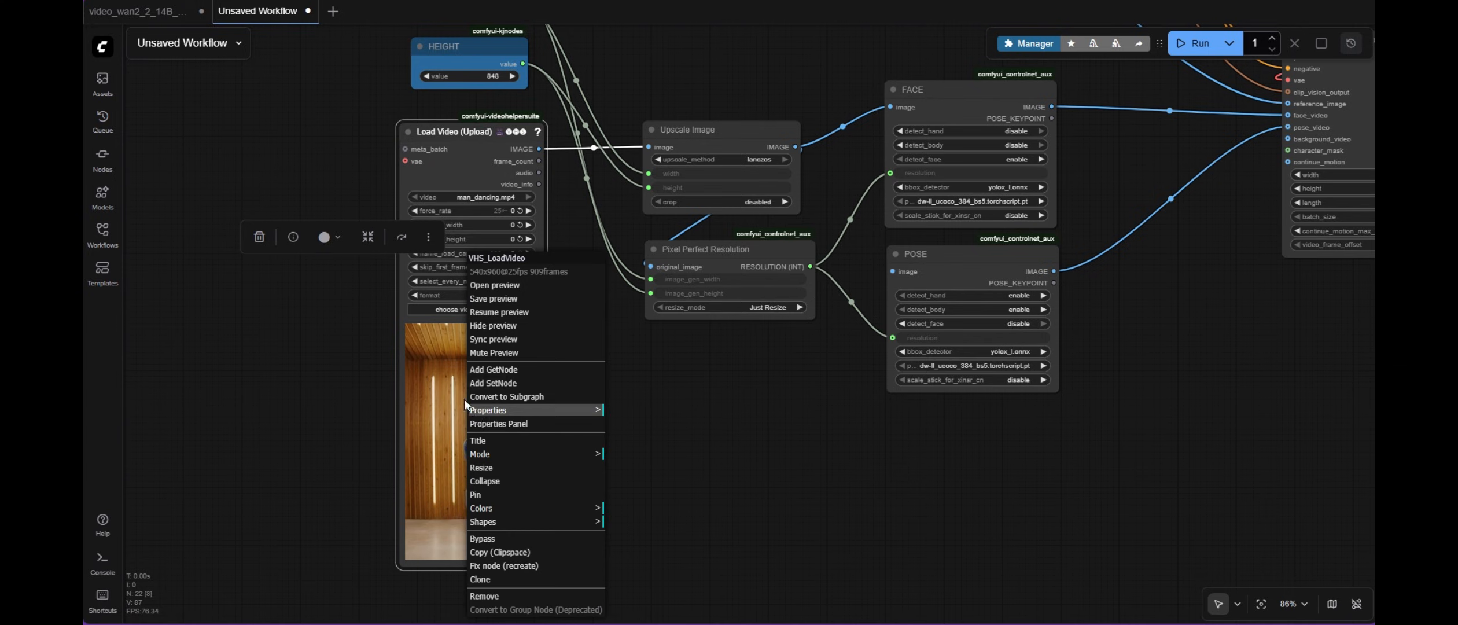
pyautogui.click(489, 312)
# Set skip_first_frames to 144 on the Load Video node.
pyautogui.scroll(4, 480, 417)
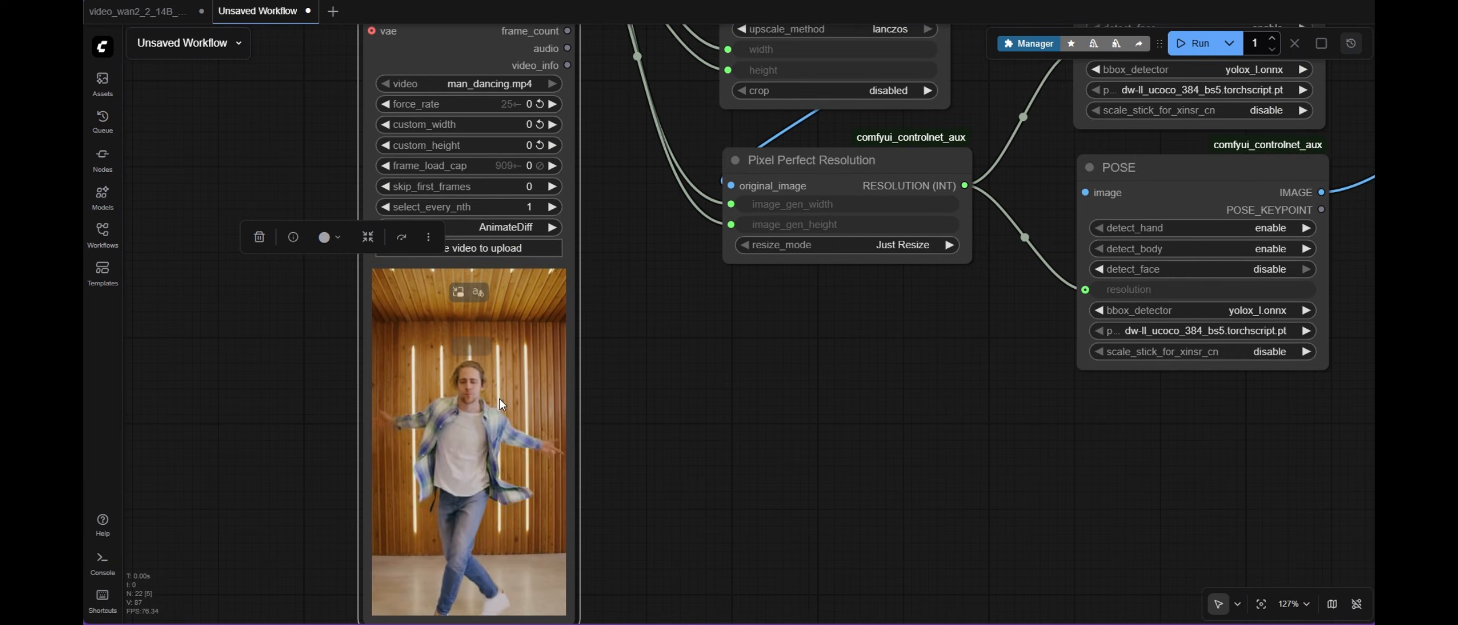
pyautogui.scroll(-5, 499, 403)
pyautogui.scroll(5, 498, 242)
pyautogui.scroll(2, 489, 248)
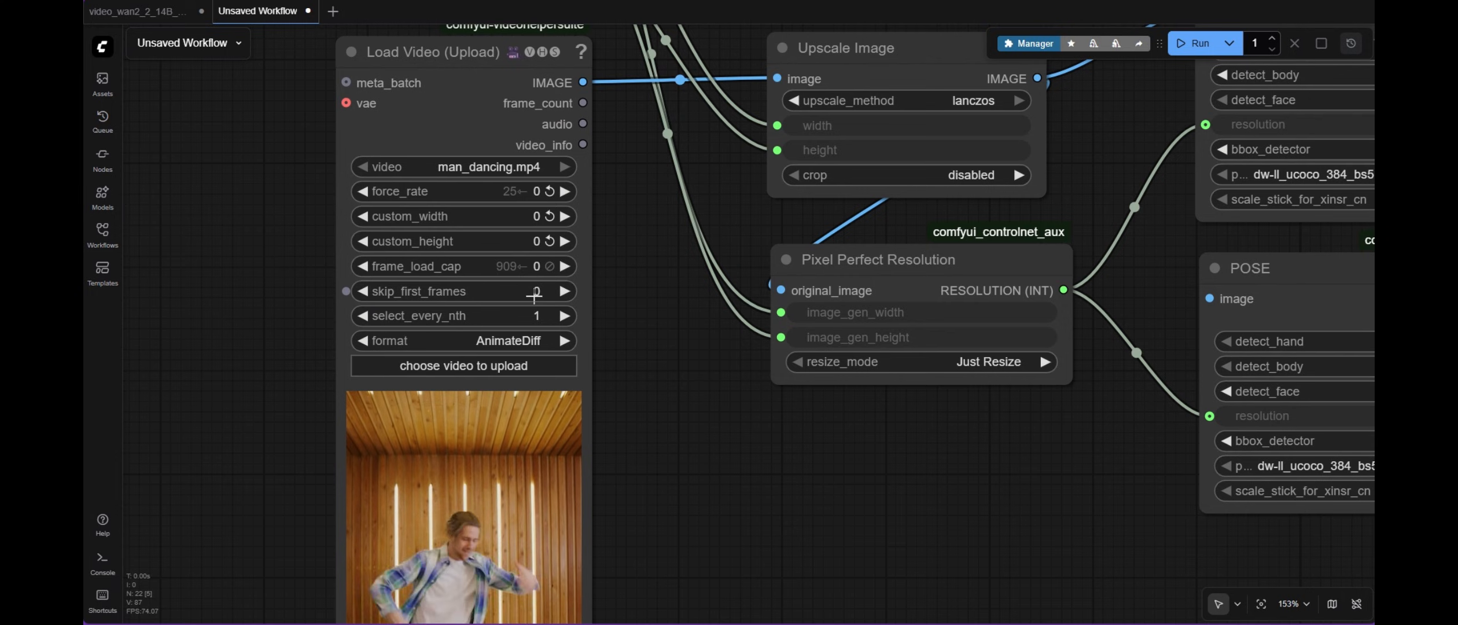
pyautogui.click(517, 315)
pyautogui.write('44')
pyautogui.press('Return')
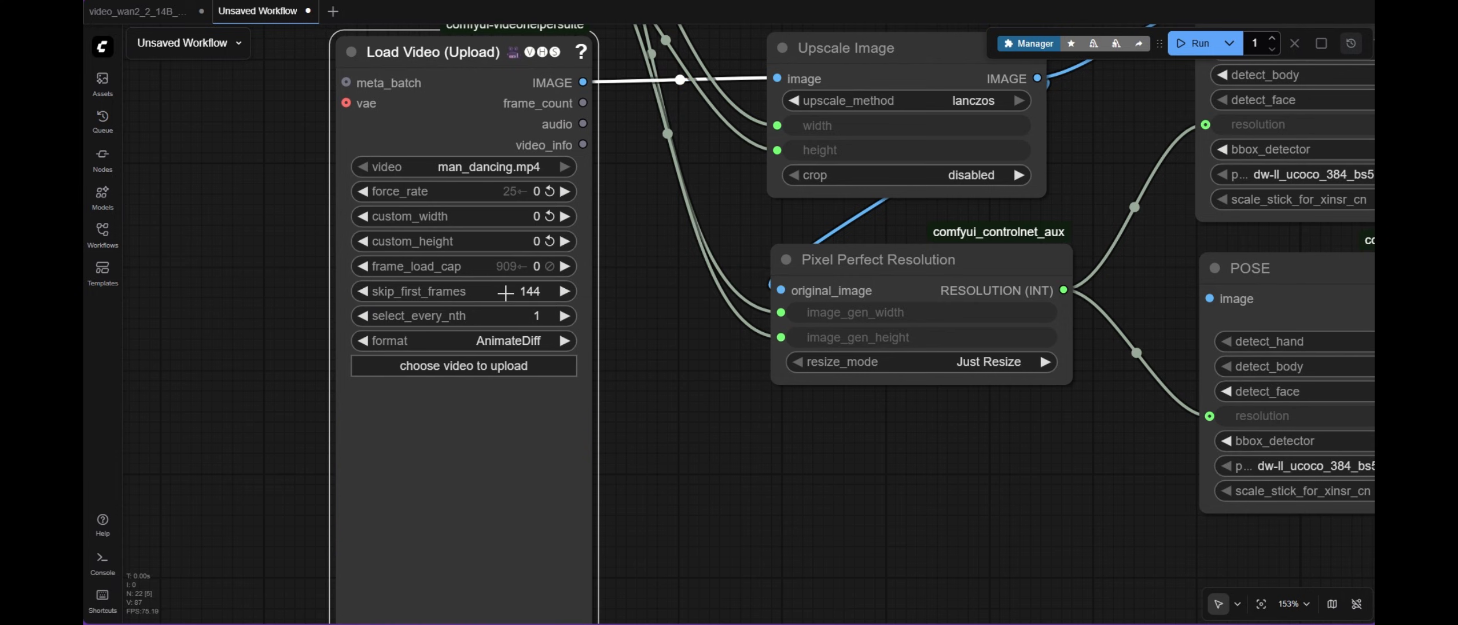
# Set frame_load_cap to 77 on the Load Video node.
pyautogui.click(530, 266)
pyautogui.write('77')
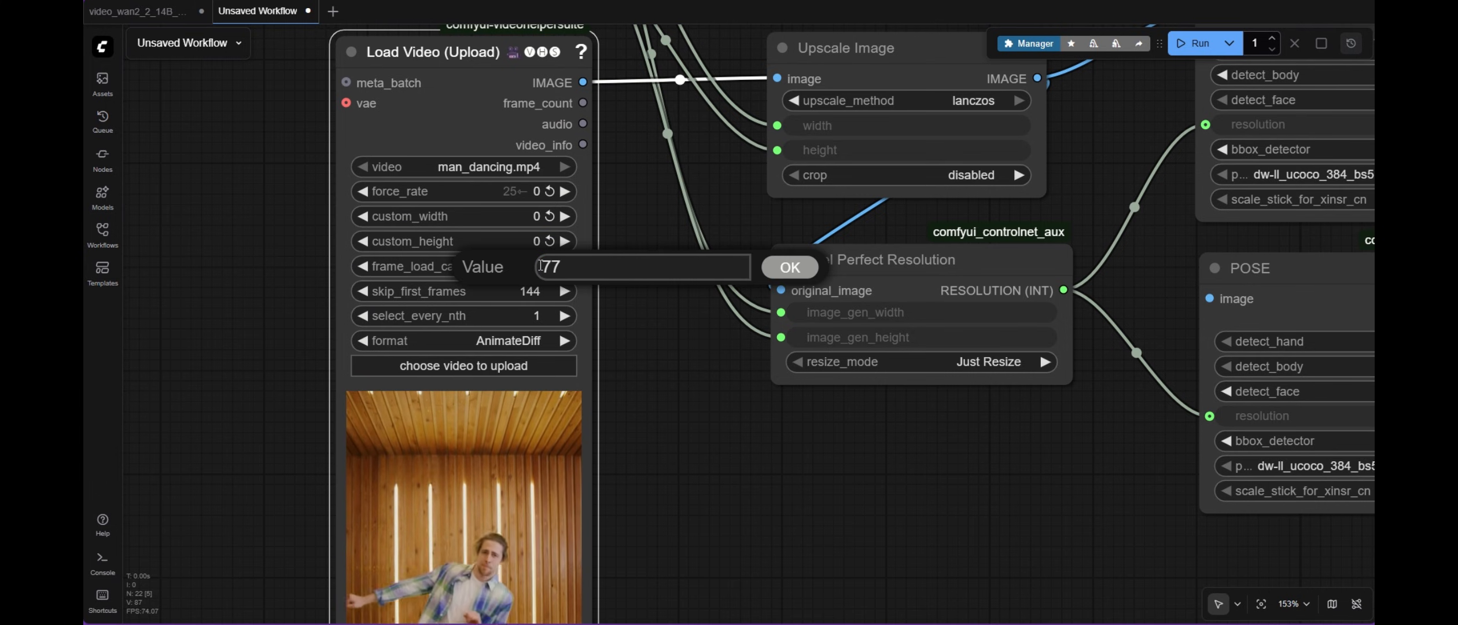
pyautogui.press('Return')
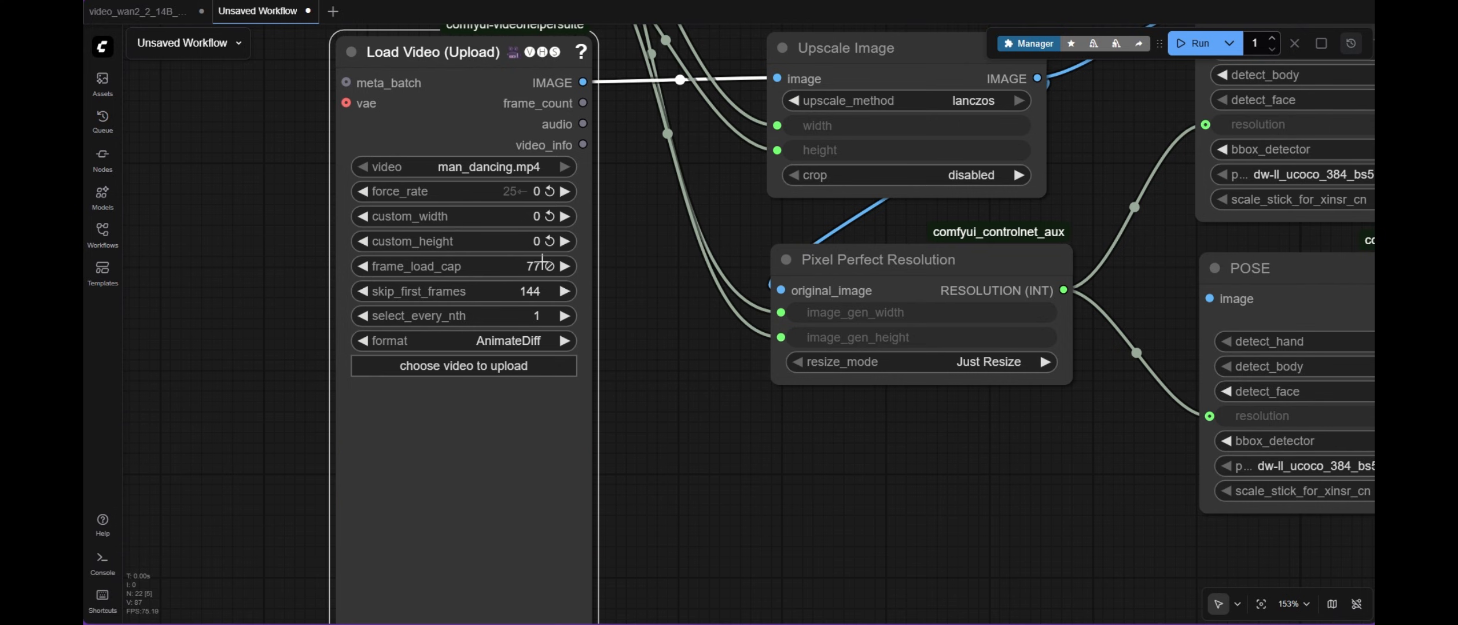
# Set select_every_nth to 2 on the Load Video node.
pyautogui.click(533, 316)
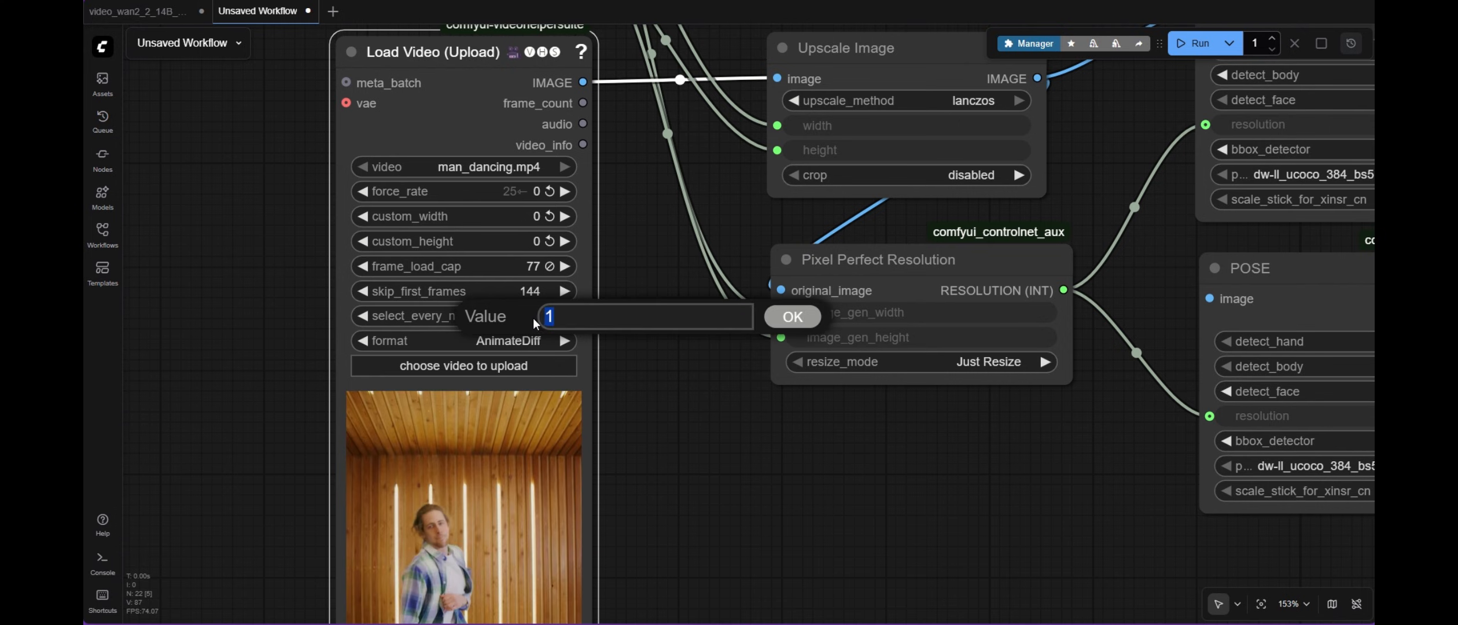
pyautogui.write('2')
pyautogui.press('Return')
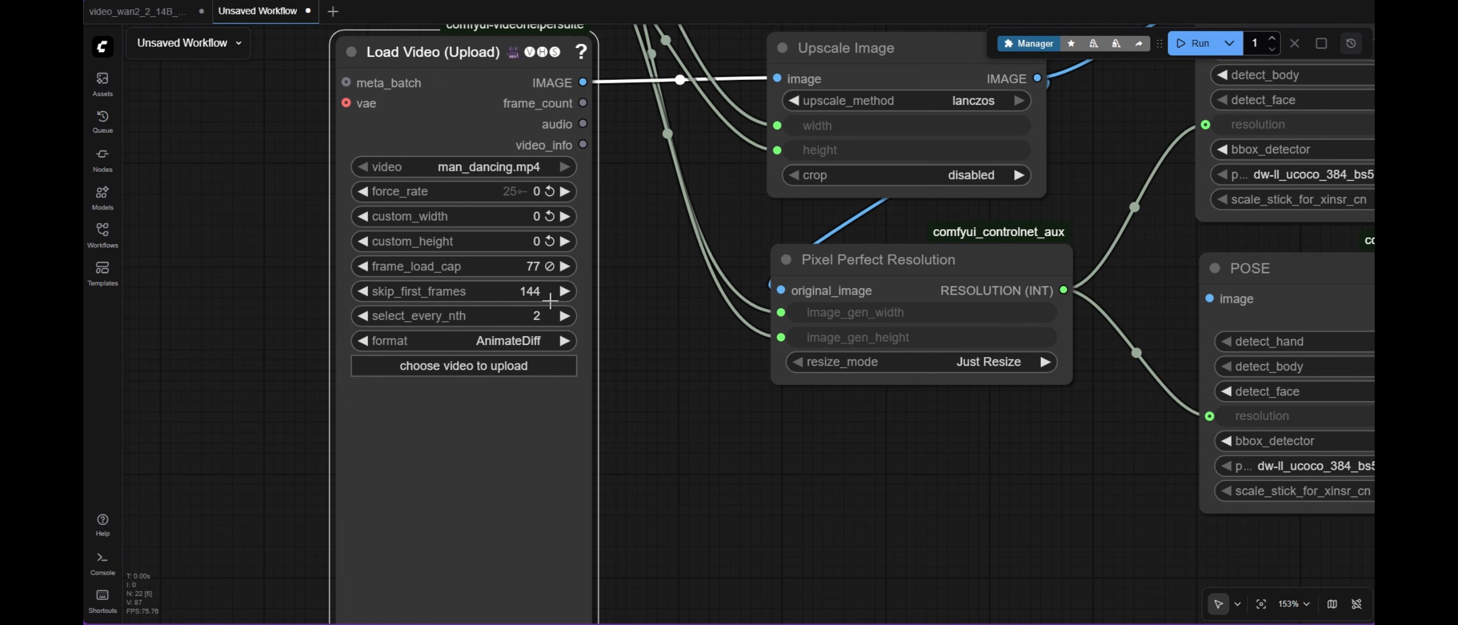
# Set crop to none on the CLIP Vision Encode node in the reference image group.
pyautogui.scroll(-2, 550, 301)
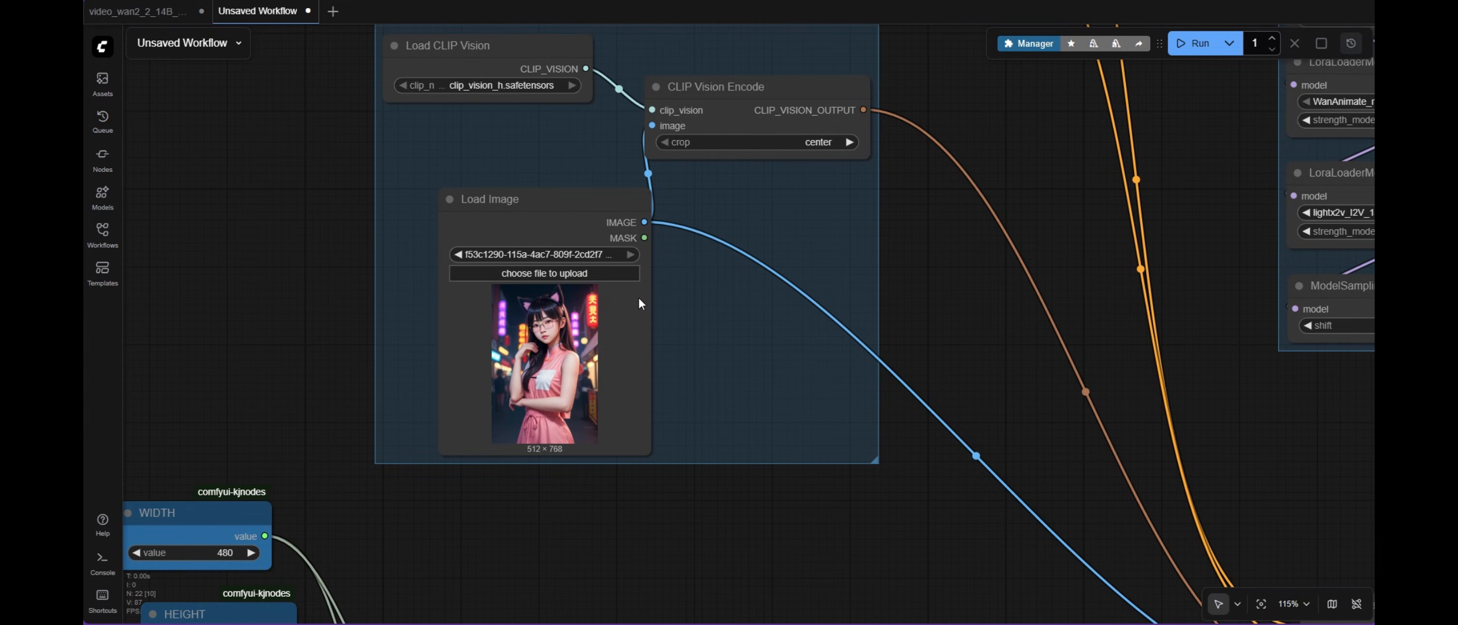
pyautogui.scroll(5, 581, 351)
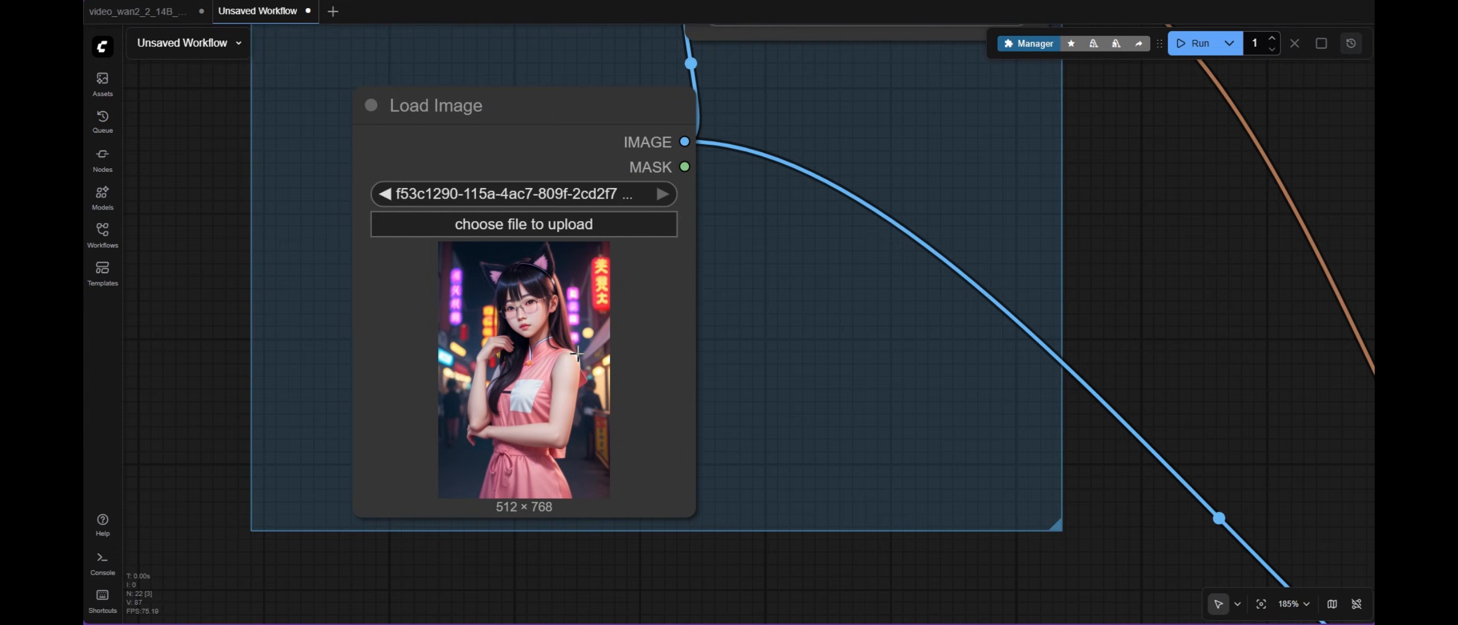
pyautogui.scroll(-8, 577, 353)
pyautogui.scroll(5, 694, 188)
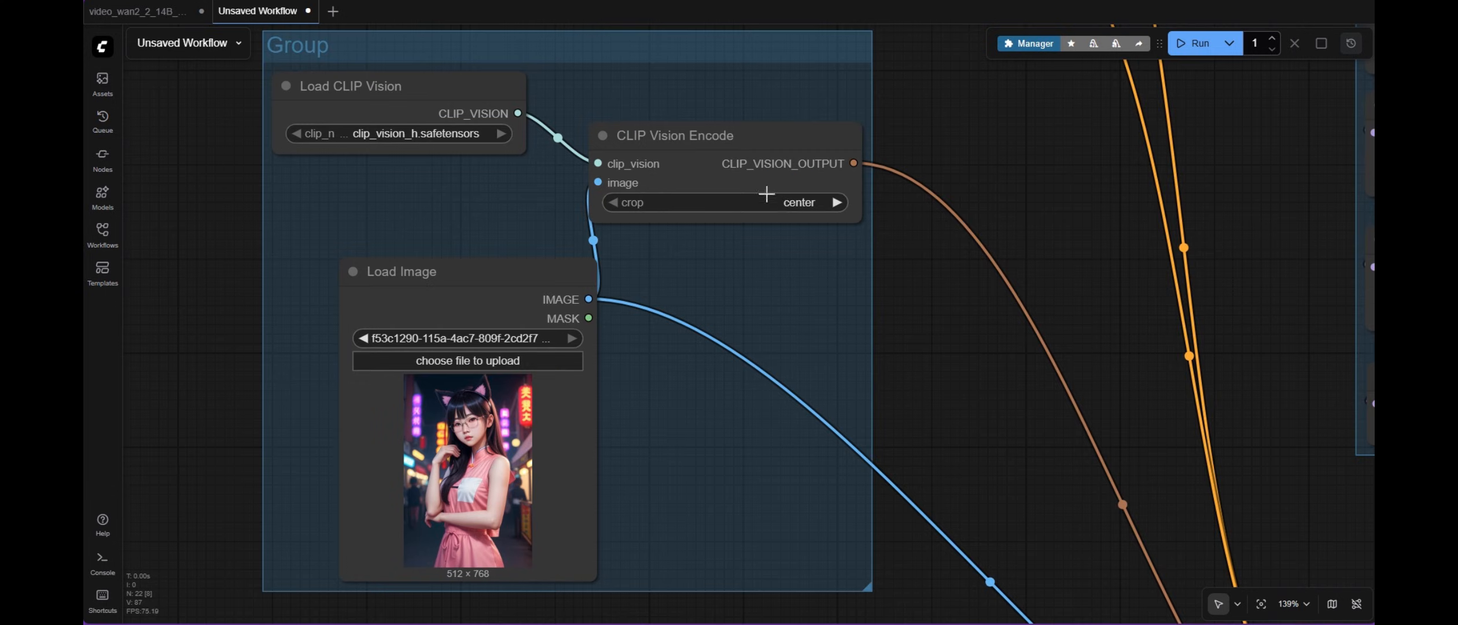
pyautogui.click(806, 204)
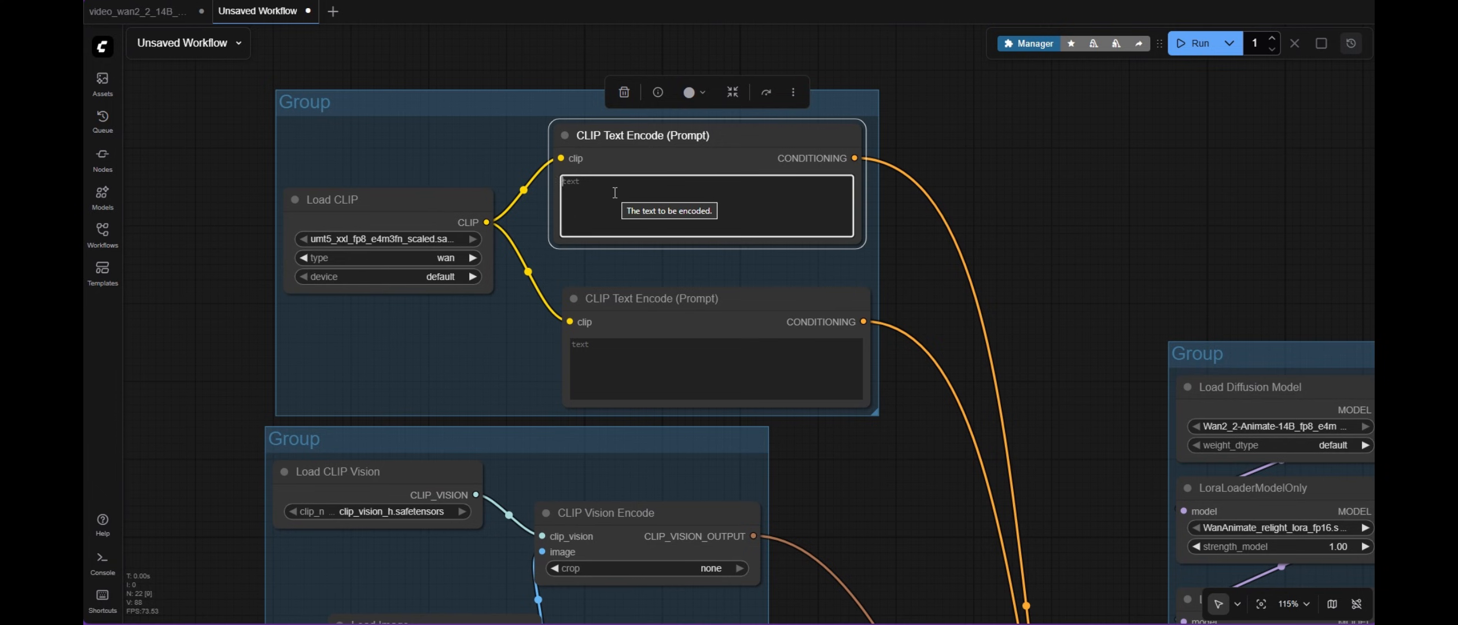
# Enter the positive prompt, beginning with "the", in the upper CLIP Text Encode node.
pyautogui.write('the')
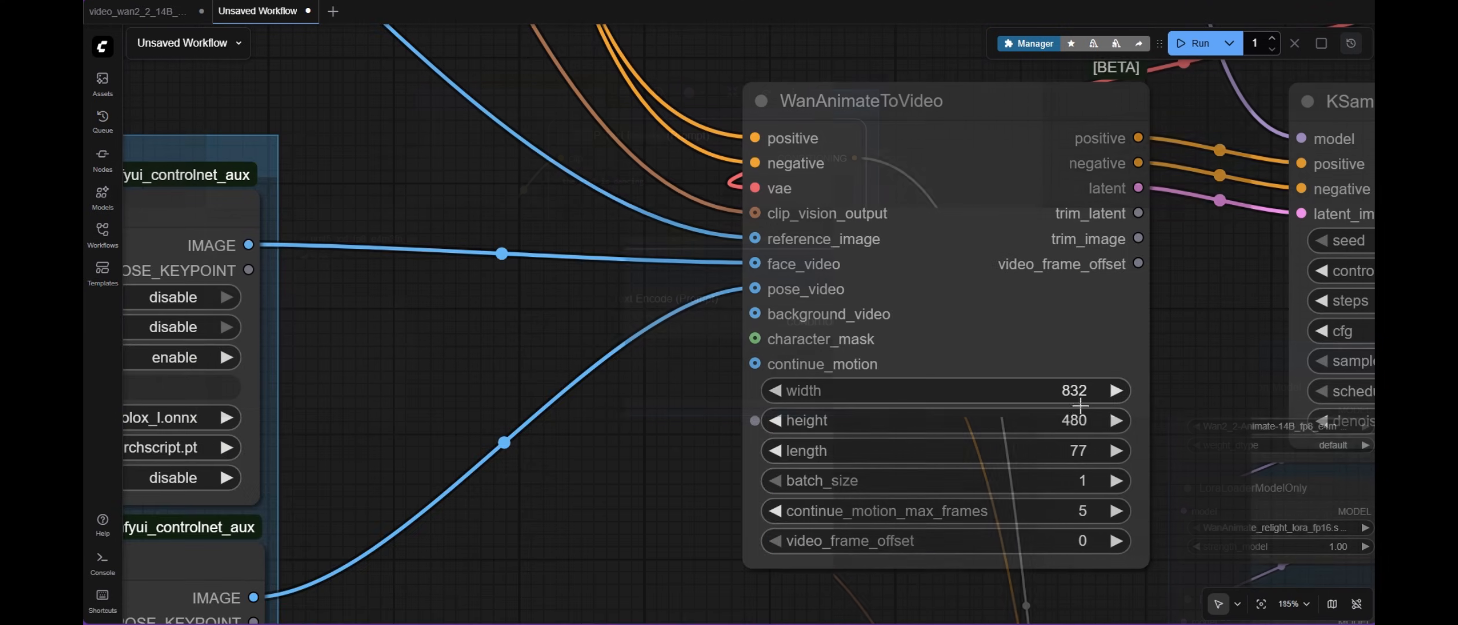
# Connect the WIDTH and HEIGHT value outputs to the width and height inputs on WanAnimateToVideo.
pyautogui.scroll(-8, 1074, 451)
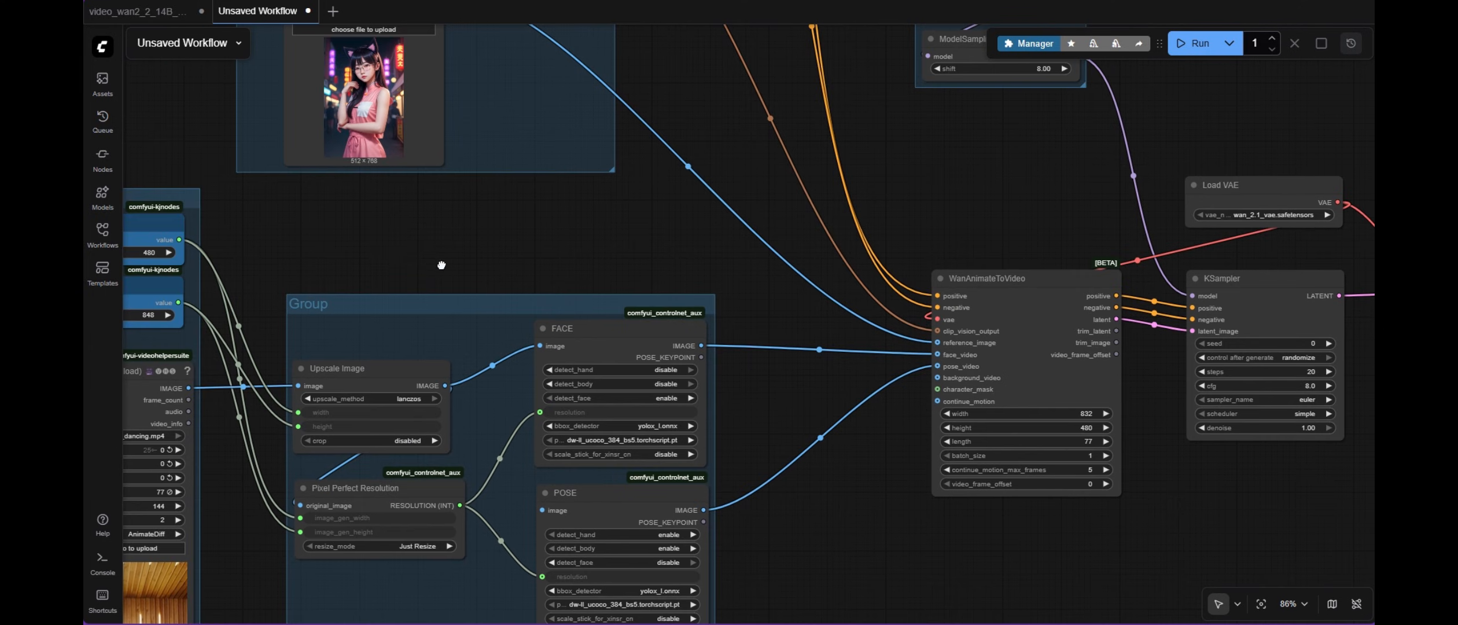
pyautogui.moveTo(441, 265); pyautogui.dragTo(1203, 342)
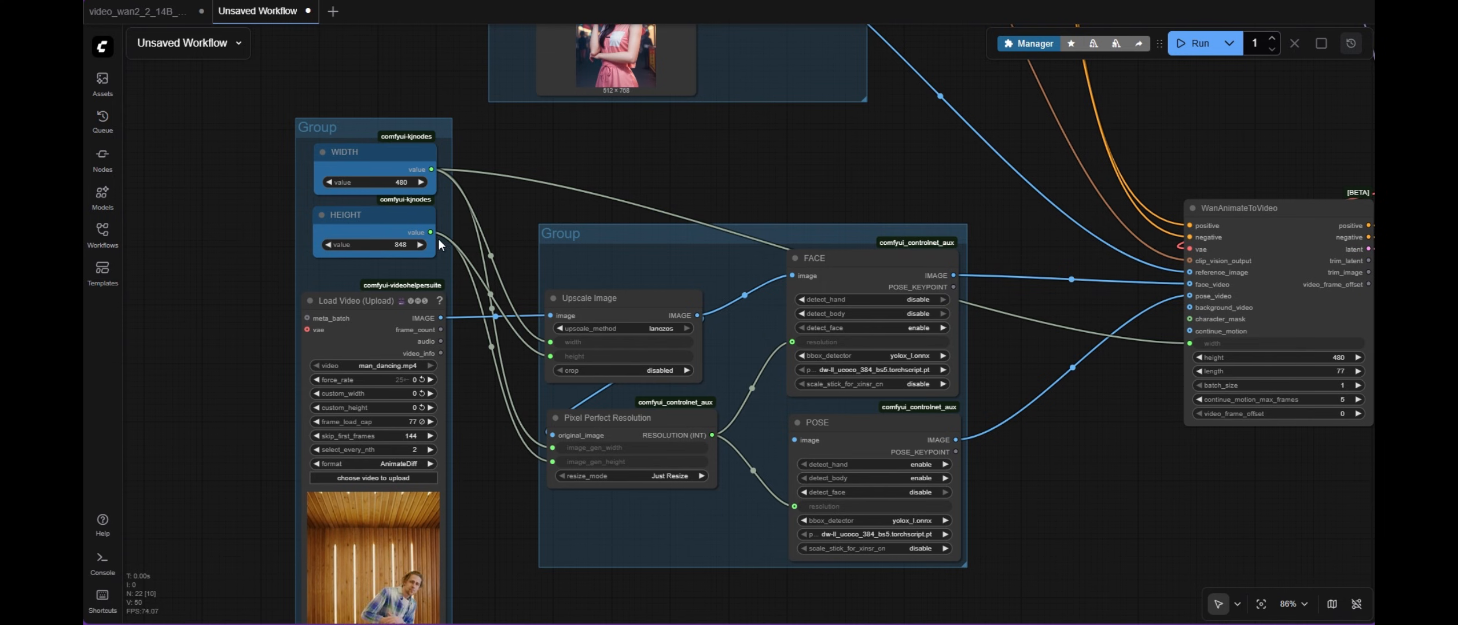
pyautogui.moveTo(430, 232); pyautogui.dragTo(1190, 358)
pyautogui.moveTo(1110, 422); pyautogui.dragTo(901, 400)
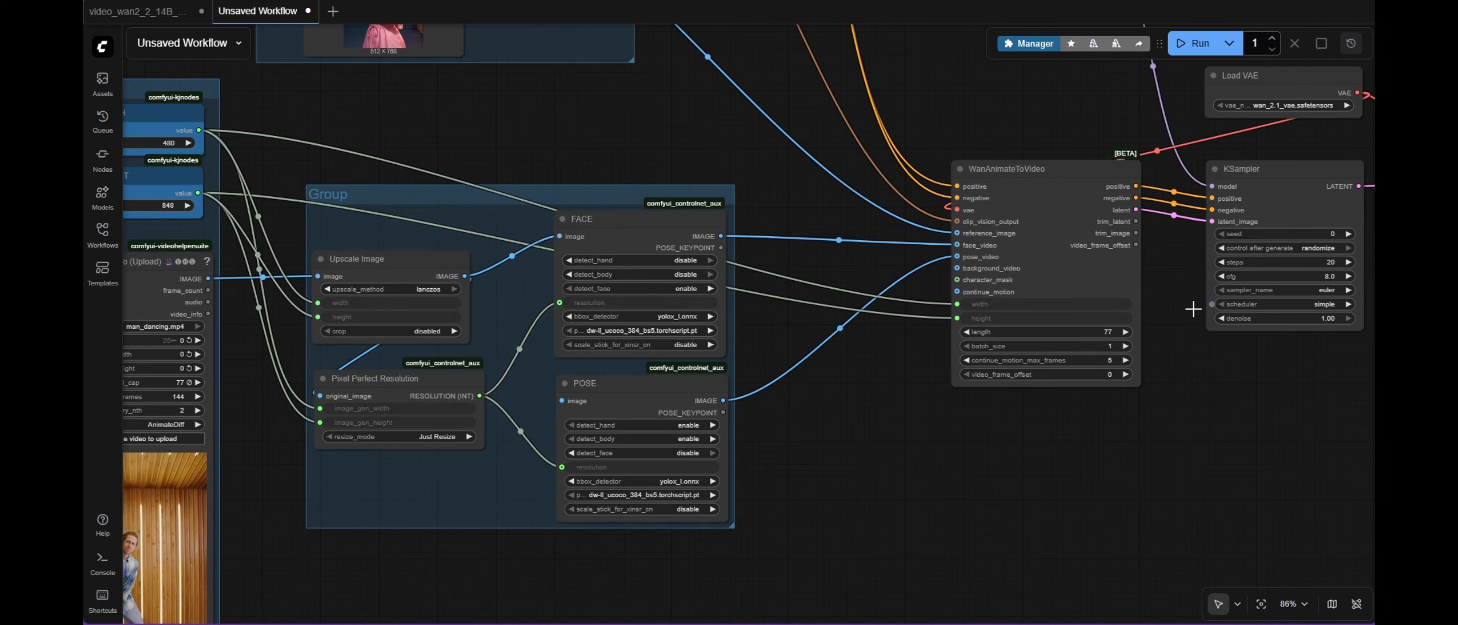
pyautogui.scroll(3, 1123, 318)
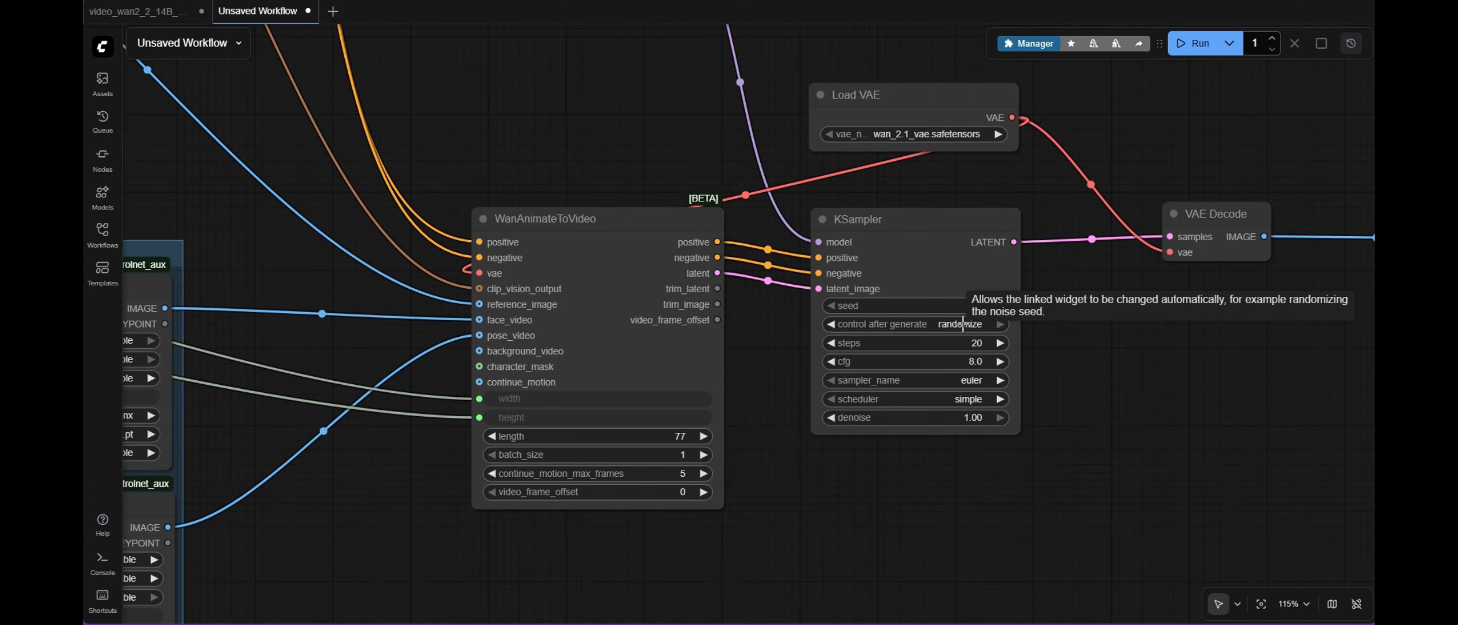
pyautogui.click(958, 326)
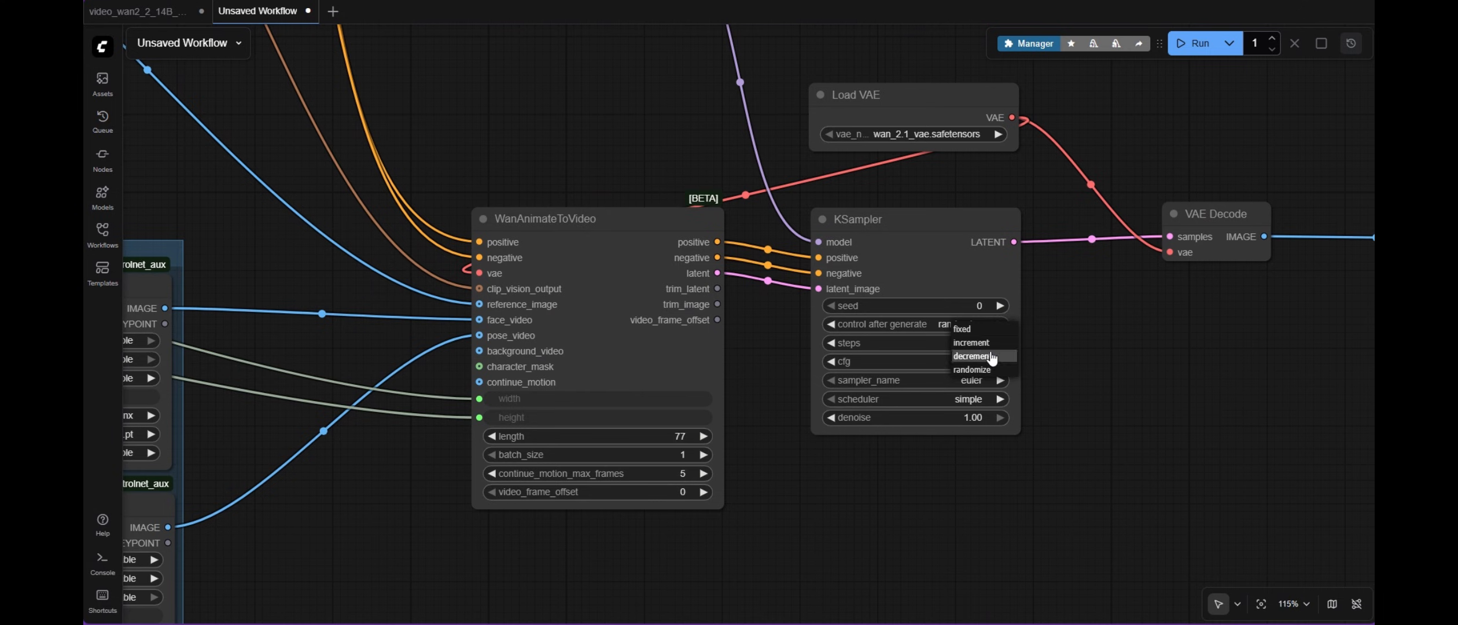
pyautogui.click(967, 329)
pyautogui.click(983, 303)
pyautogui.write('15')
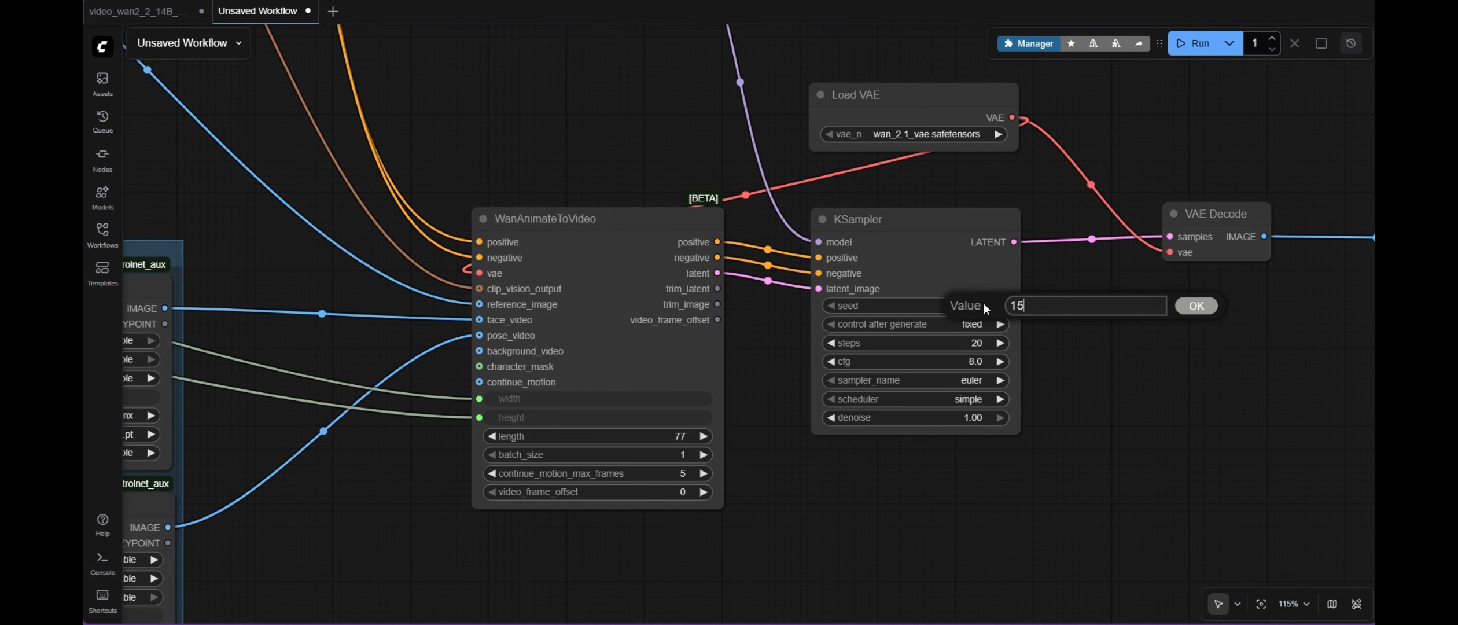
pyautogui.write('5846548199')
pyautogui.click(1211, 307)
# Set the KSampler's steps to 6 and cfg to 1.0.
pyautogui.scroll(3, 972, 356)
pyautogui.scroll(3, 983, 341)
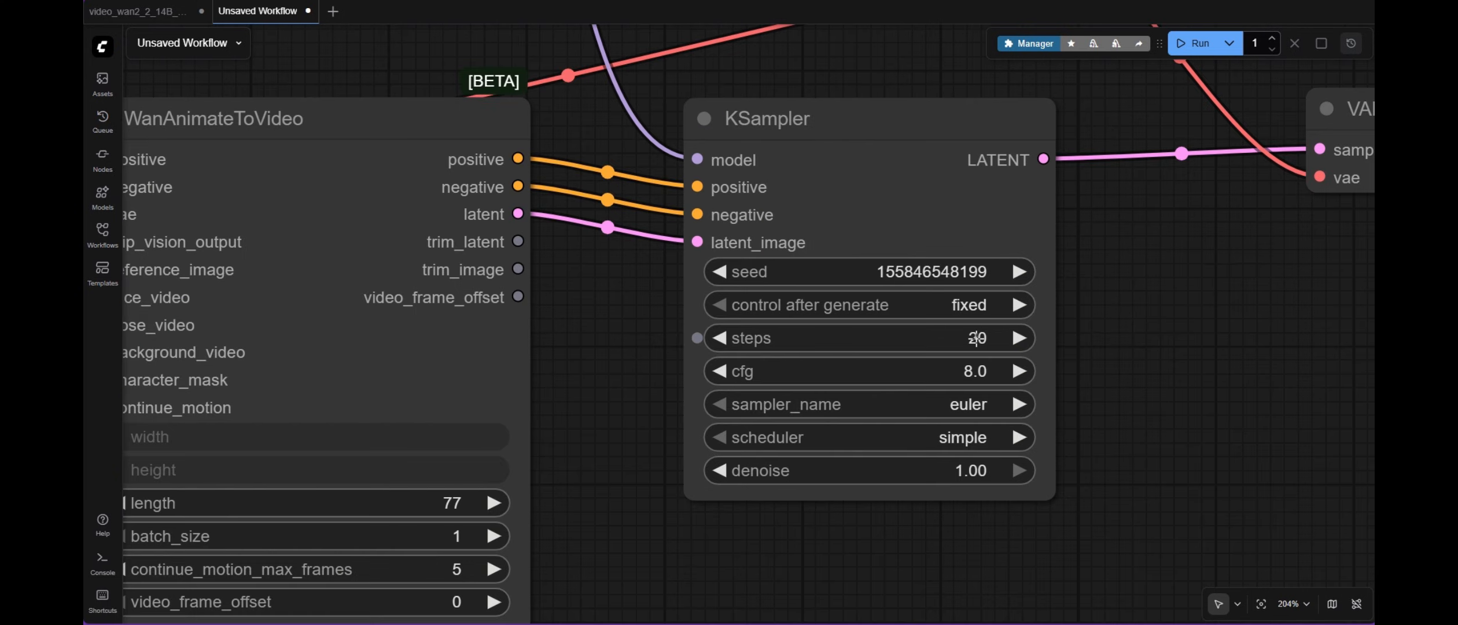
pyautogui.click(978, 337)
pyautogui.press('Return')
pyautogui.click(1005, 363)
pyautogui.press('Return')
pyautogui.scroll(-8, 1129, 333)
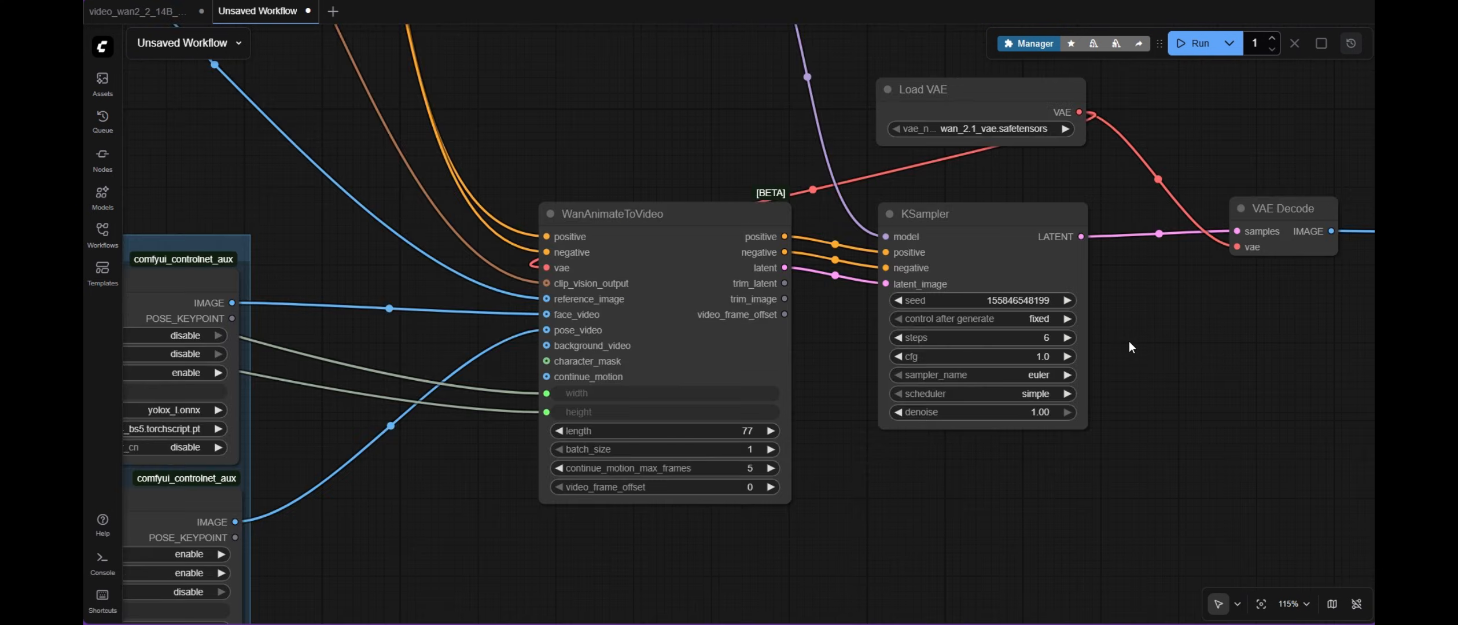
# Try to run the workflow and close the dialog that opens.
pyautogui.scroll(-6, 1137, 339)
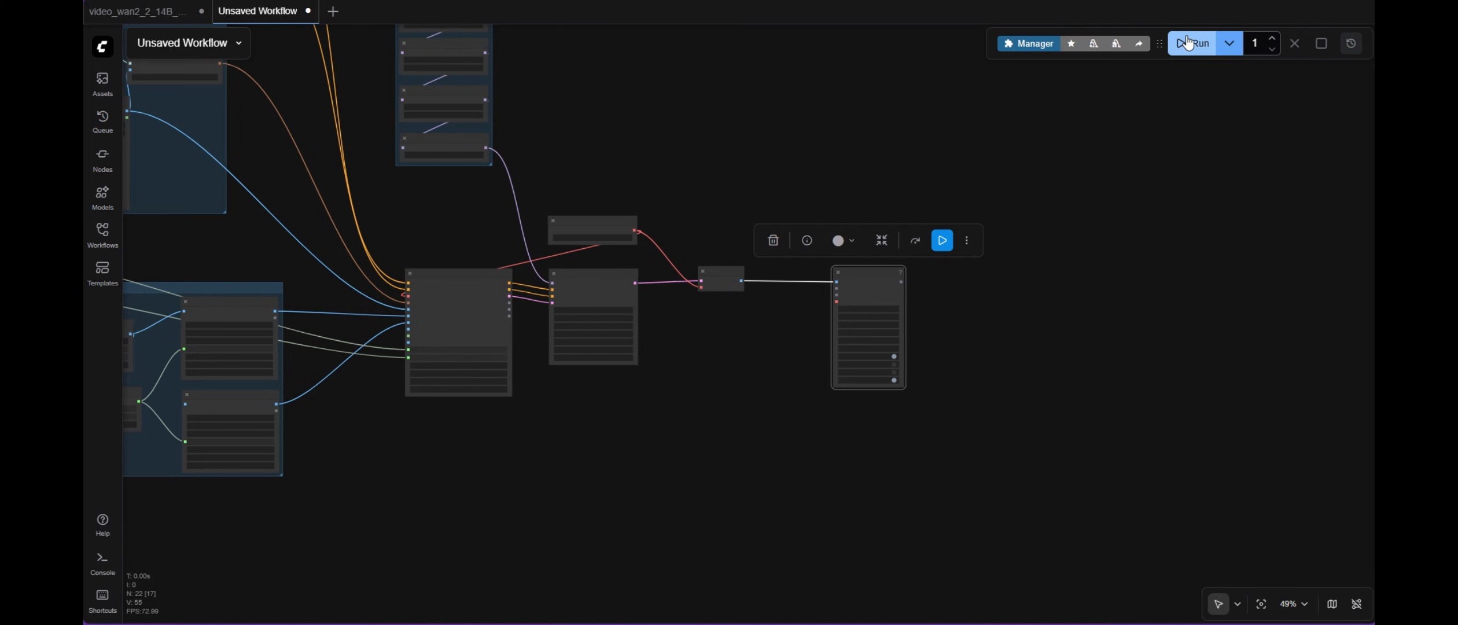
pyautogui.click(1184, 45)
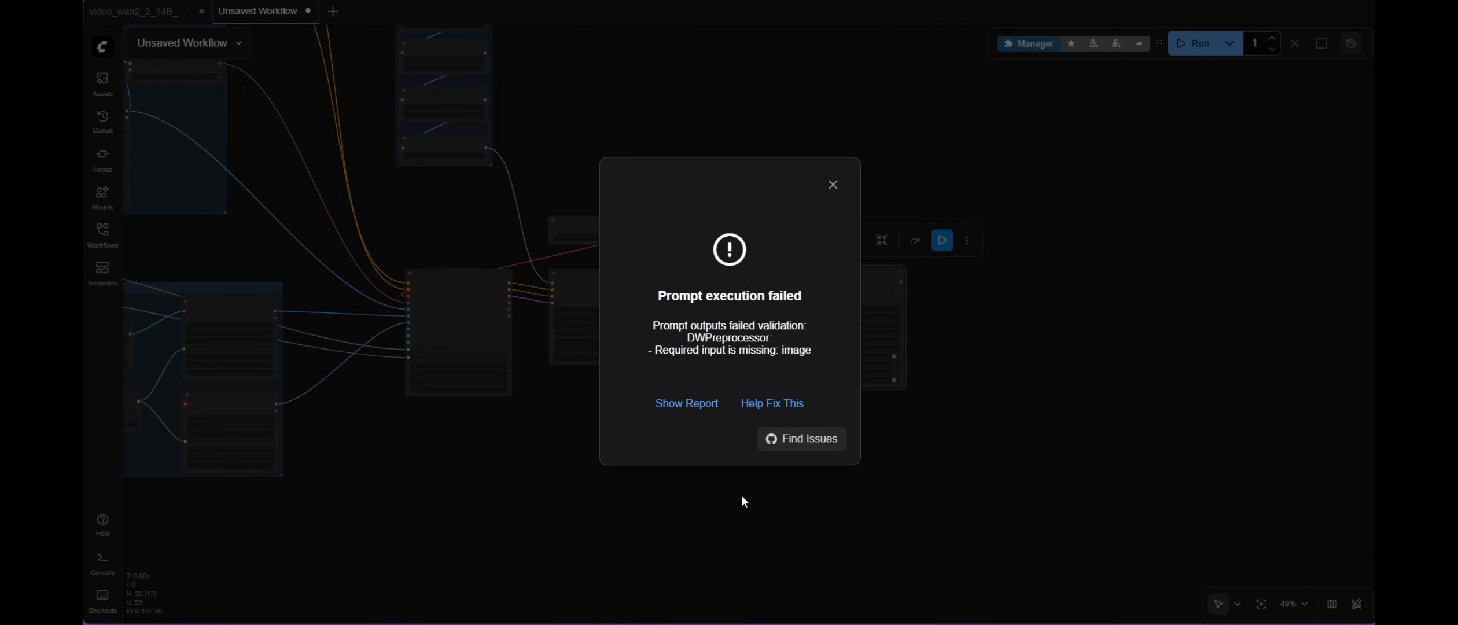
pyautogui.click(833, 191)
# Connect the Upscale Image node's IMAGE output to the image input on POSE.
pyautogui.scroll(8, 400, 275)
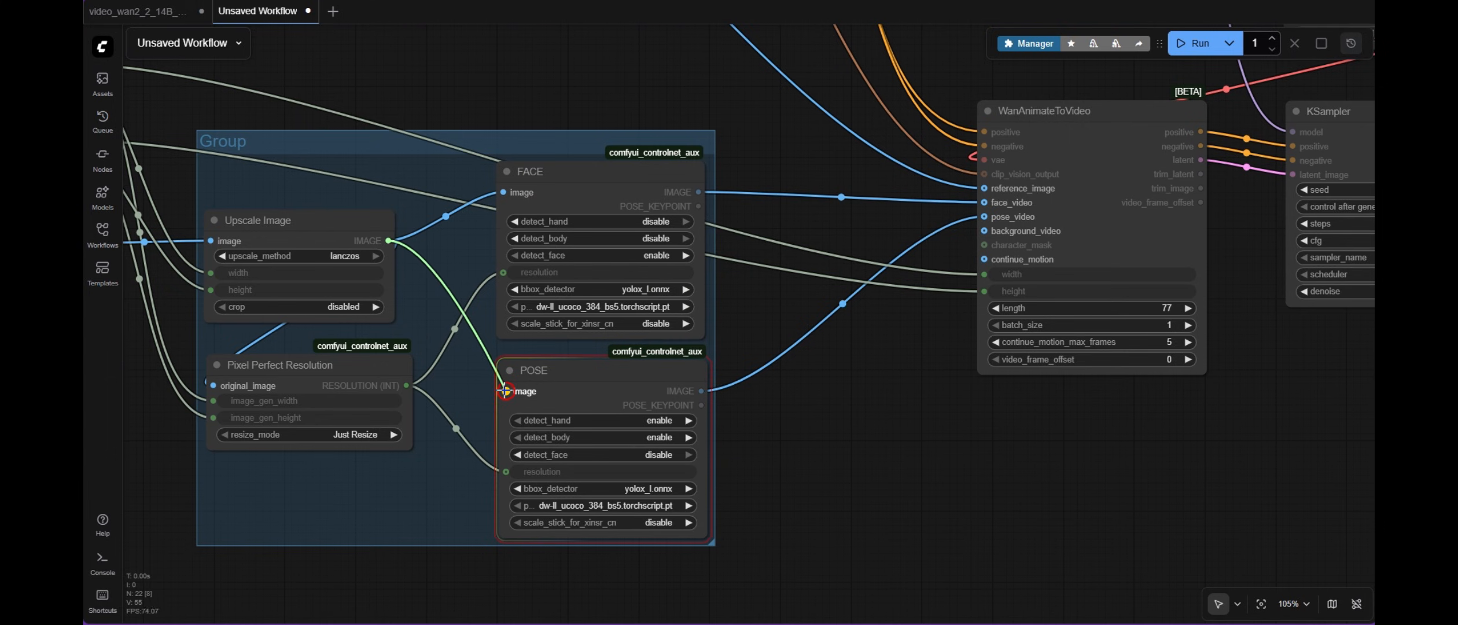
pyautogui.moveTo(505, 391); pyautogui.dragTo(505, 390)
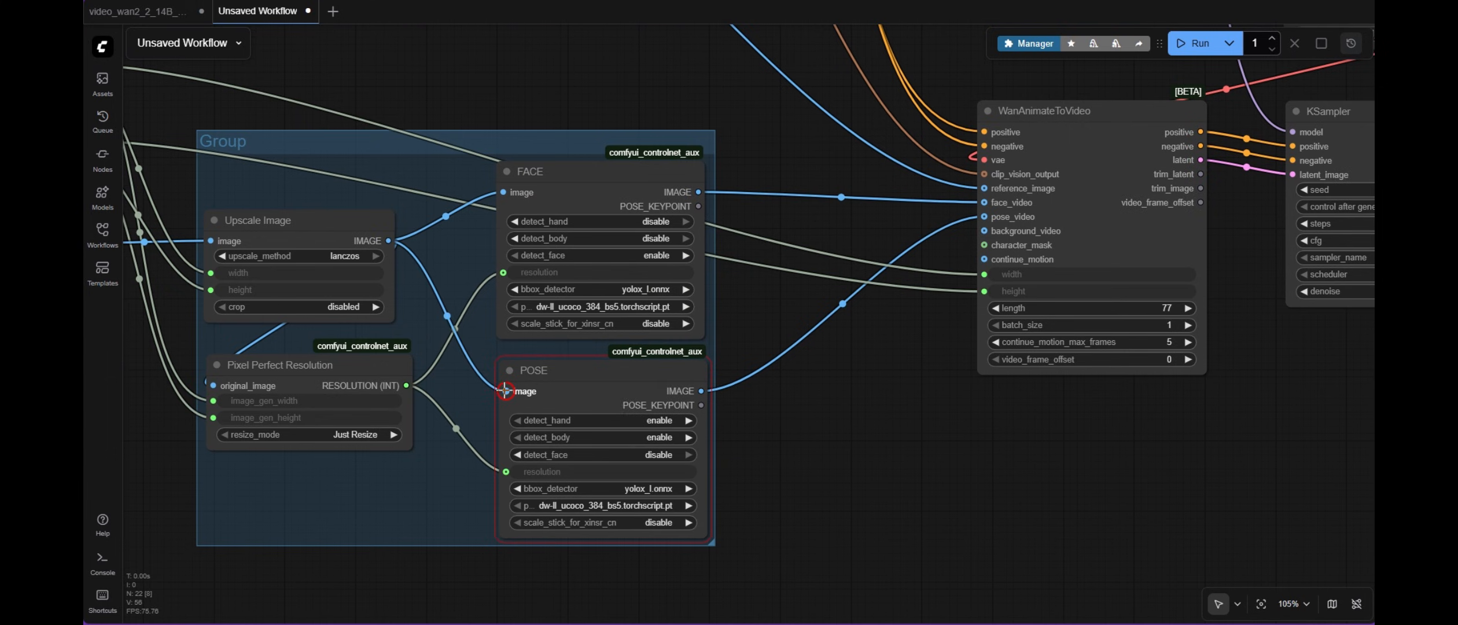
# Run the completed workflow and examine the generated video in the Video Combine node.
pyautogui.scroll(-6, 897, 409)
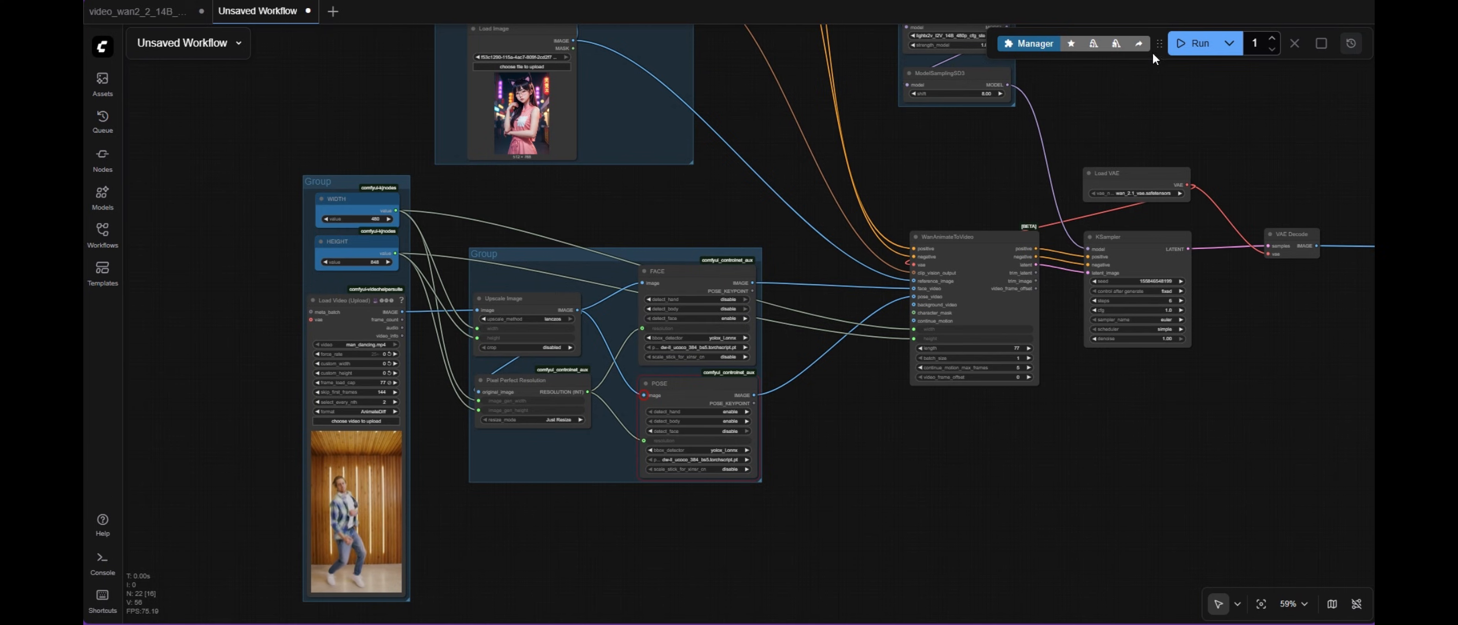
pyautogui.click(1179, 46)
pyautogui.scroll(3, 1059, 449)
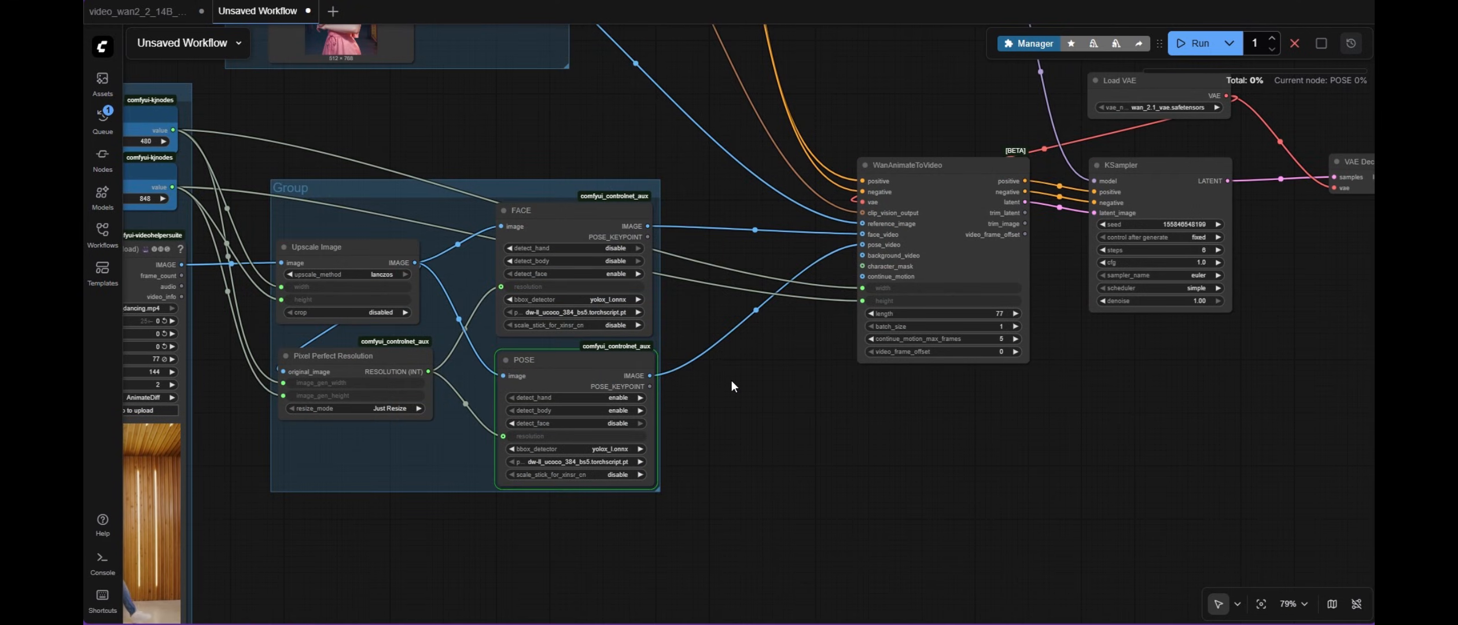
pyautogui.scroll(-5, 768, 413)
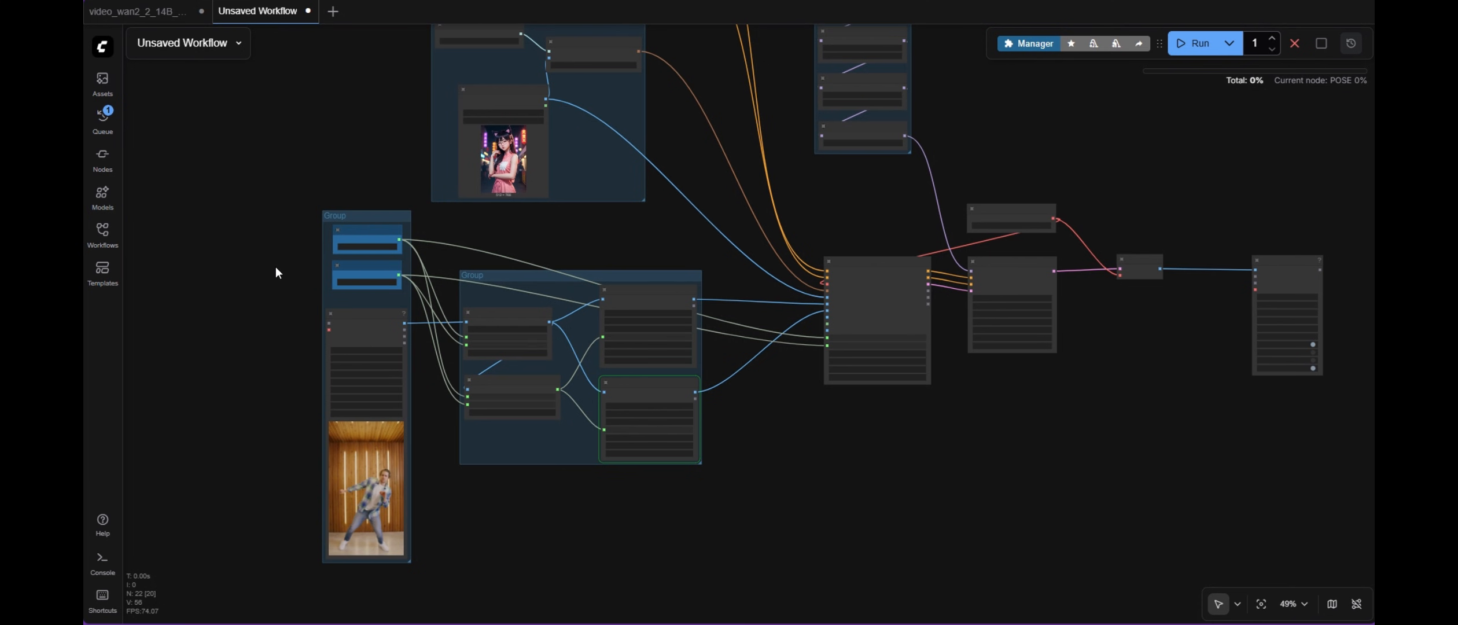
pyautogui.scroll(4, 277, 269)
pyautogui.scroll(-3, 342, 313)
pyautogui.scroll(4, 401, 371)
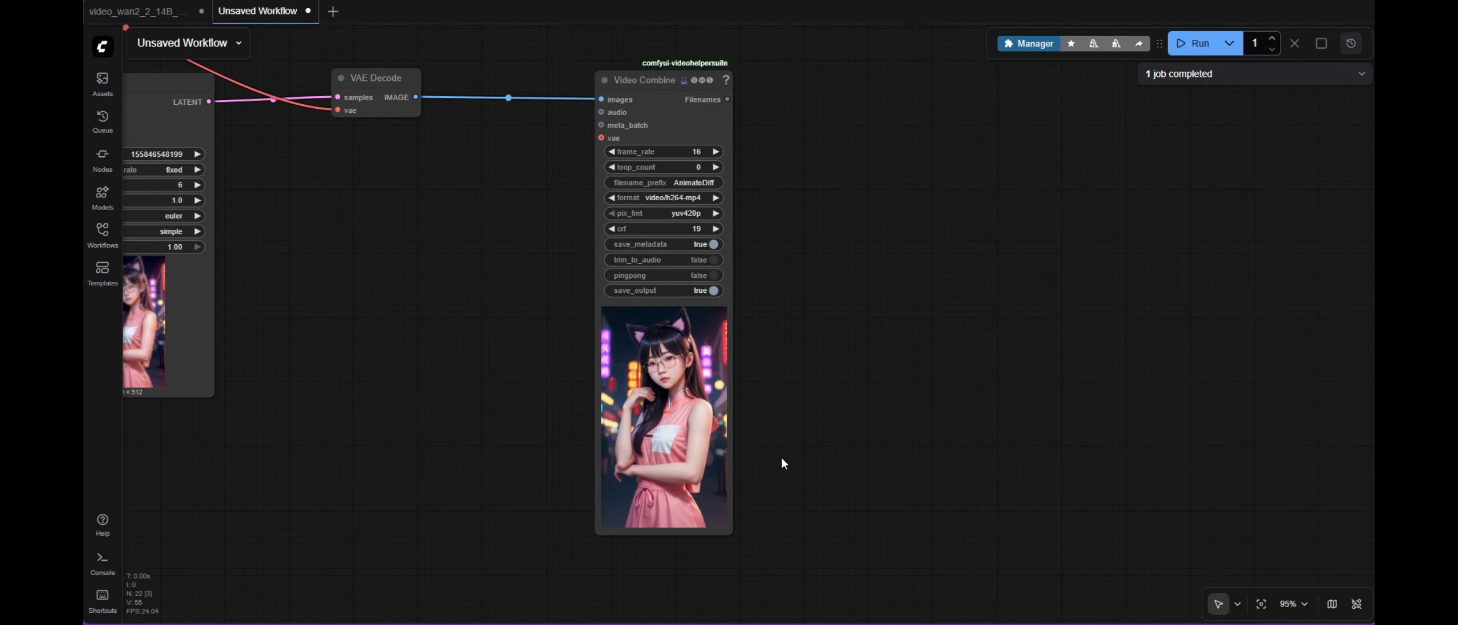
pyautogui.scroll(1, 782, 457)
pyautogui.scroll(4, 783, 451)
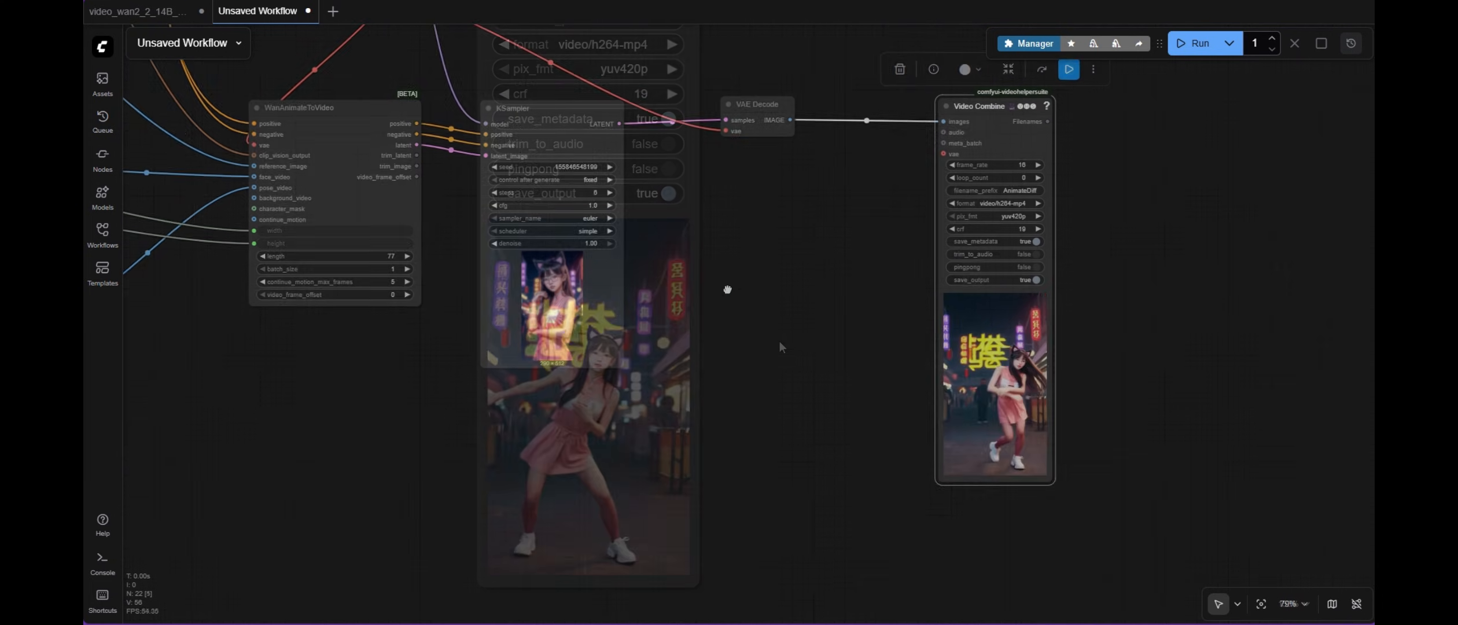
# Add a TrimVideoLatent node and place it just below the KSampler.
pyautogui.doubleClick(520, 383)
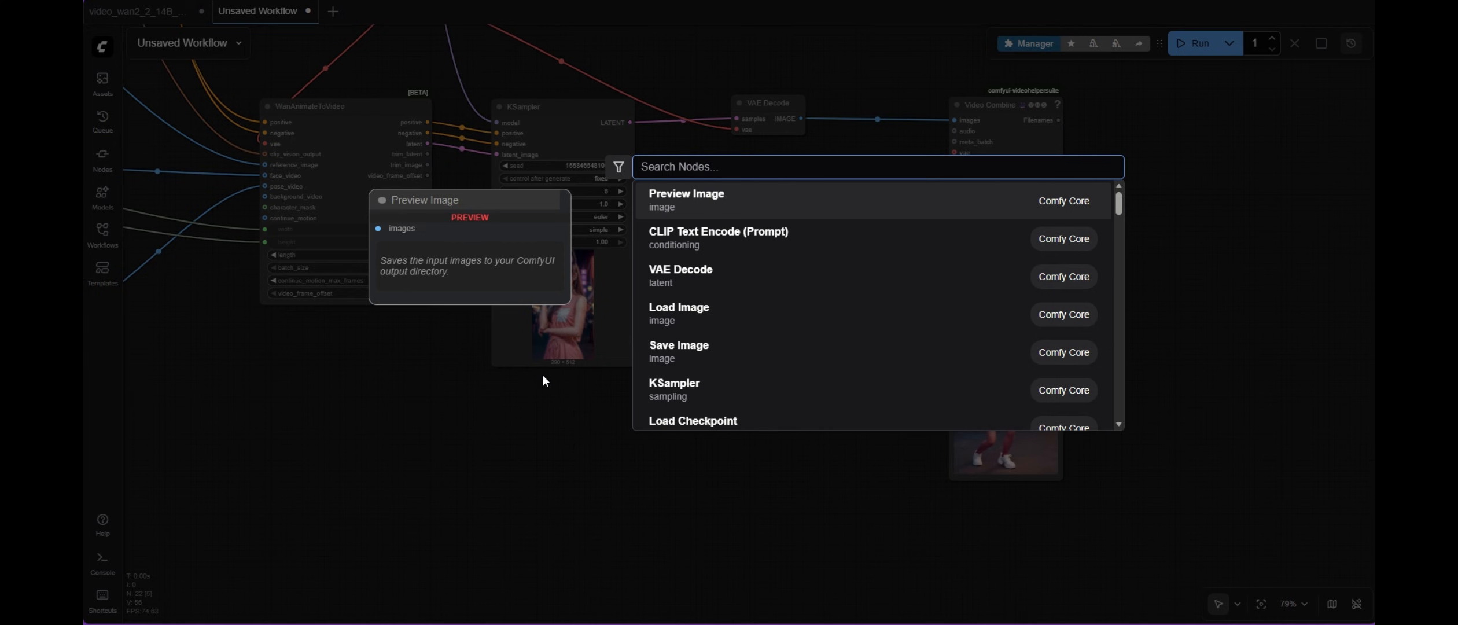
pyautogui.write('trim')
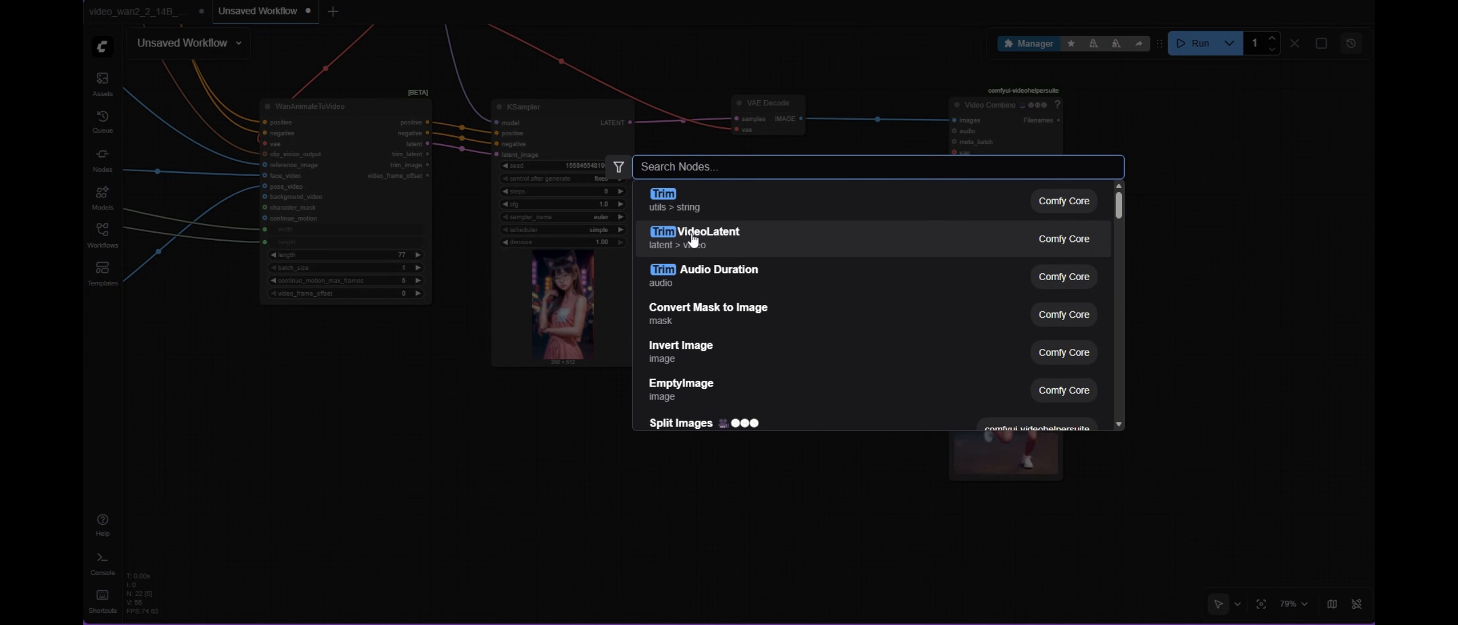
pyautogui.click(671, 238)
pyautogui.moveTo(557, 383); pyautogui.dragTo(559, 406)
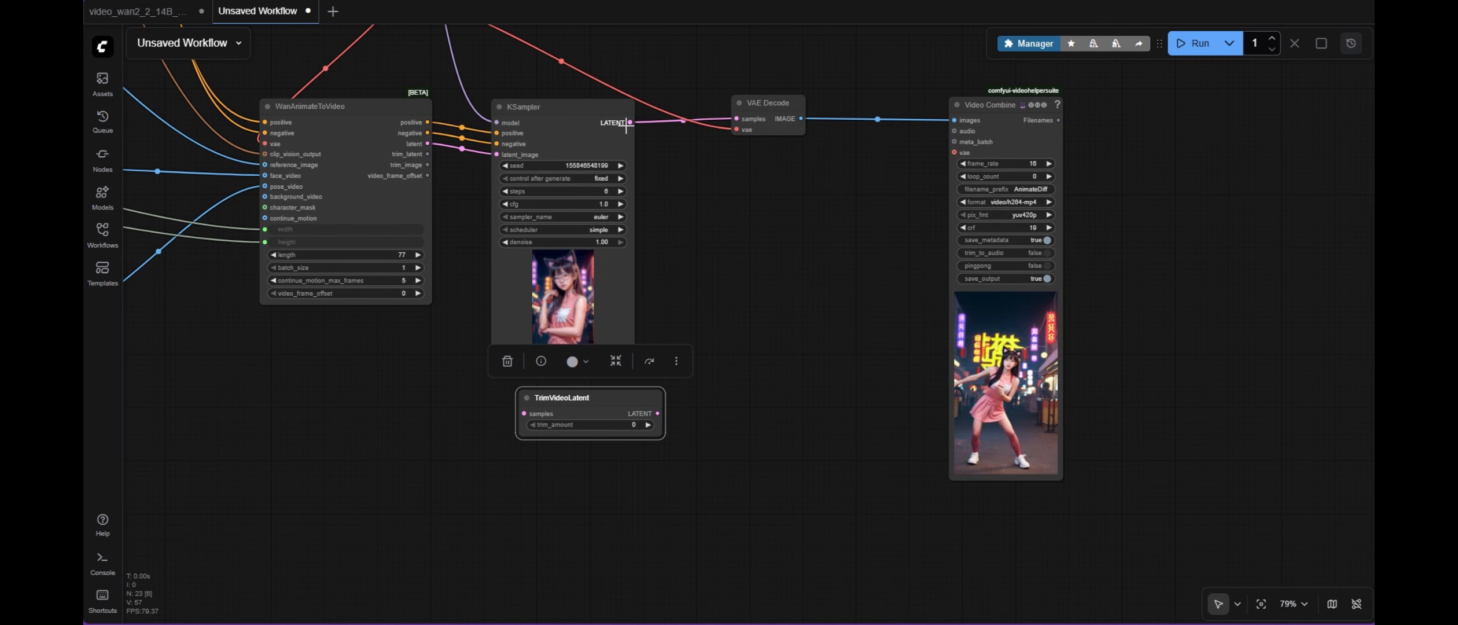
# Route the KSampler's LATENT through TrimVideoLatent to VAE Decode's samples, with WanAnimateToVideo's trim_latent feeding trim_amount.
pyautogui.moveTo(630, 122); pyautogui.dragTo(551, 395)
pyautogui.moveTo(640, 408); pyautogui.dragTo(737, 119)
pyautogui.moveTo(427, 154); pyautogui.dragTo(512, 413)
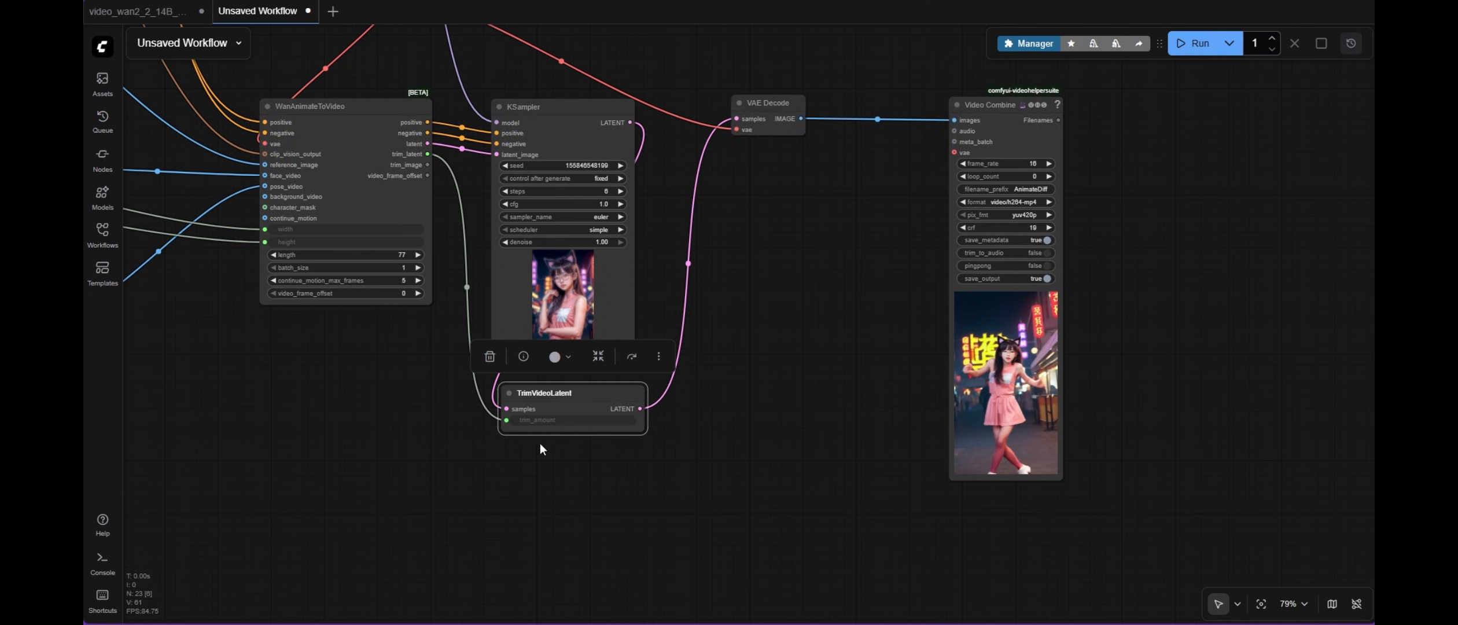
pyautogui.scroll(7, 536, 448)
pyautogui.click(946, 347)
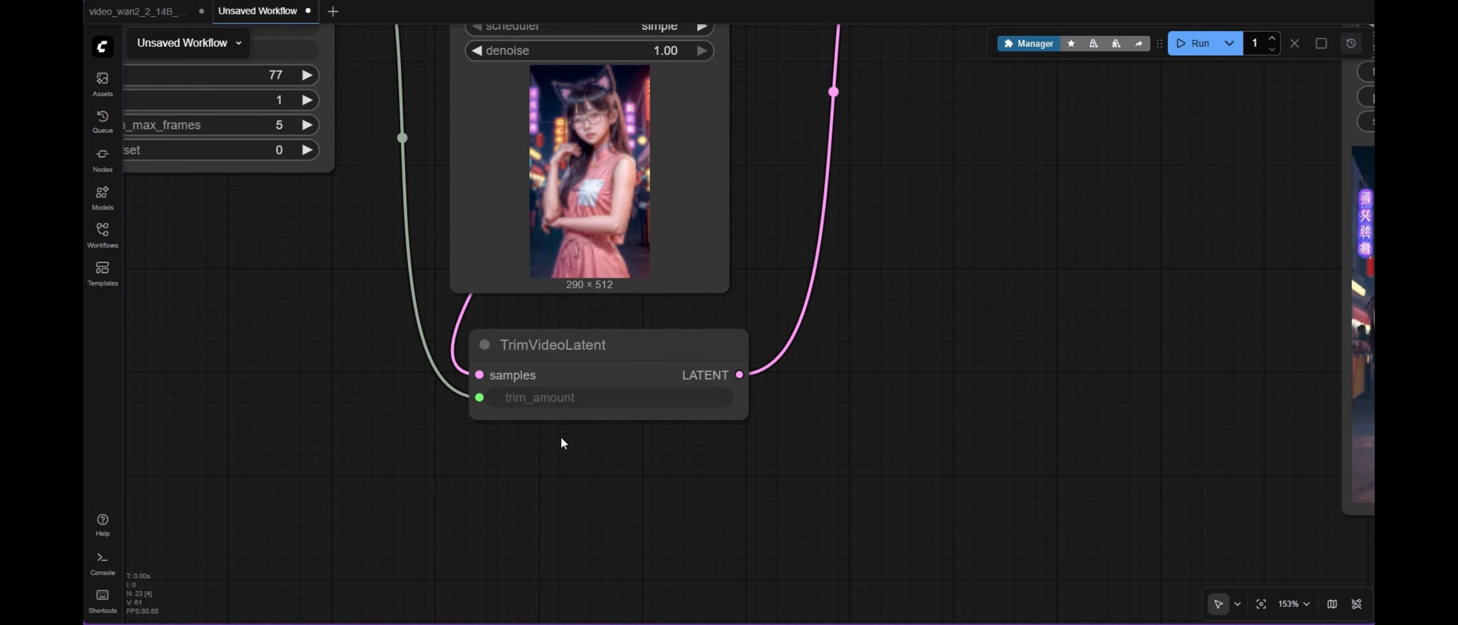
# Execute the workflow for the Video Combine node with the latent trimming in place and review the new video.
pyautogui.scroll(-8, 996, 152)
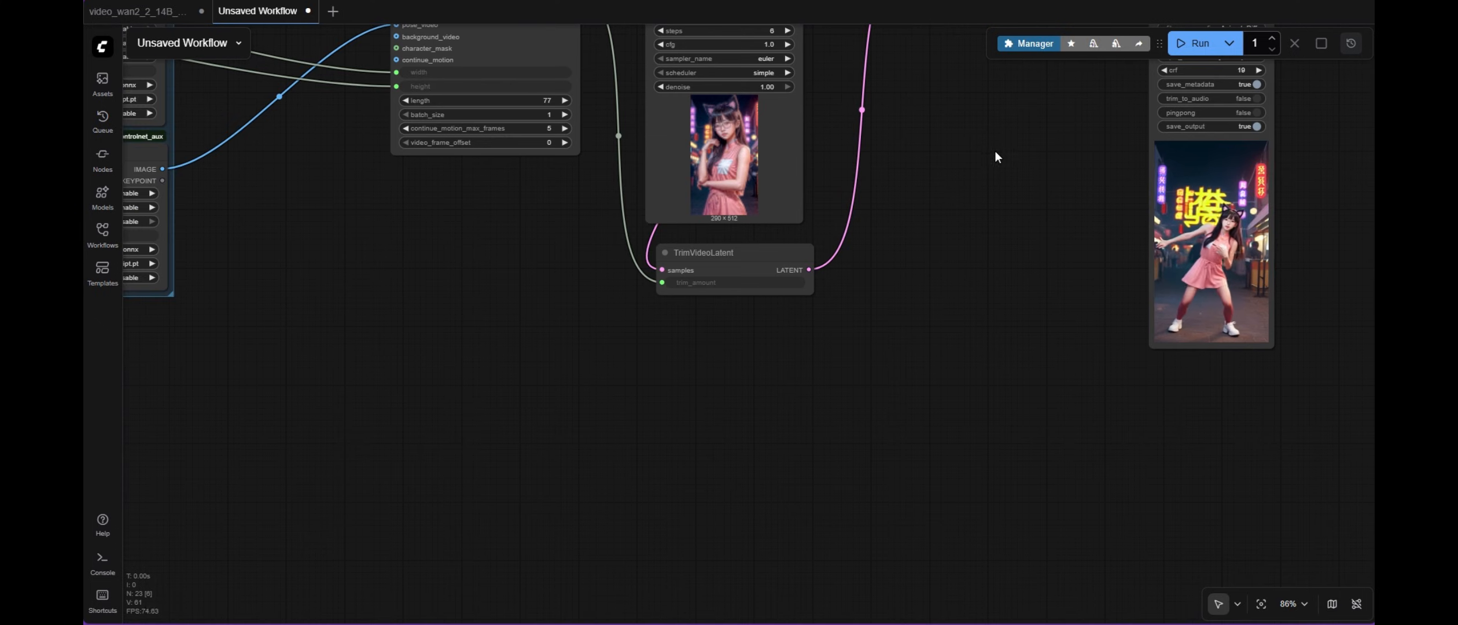
pyautogui.click(1097, 100)
pyautogui.scroll(-4, 1226, 136)
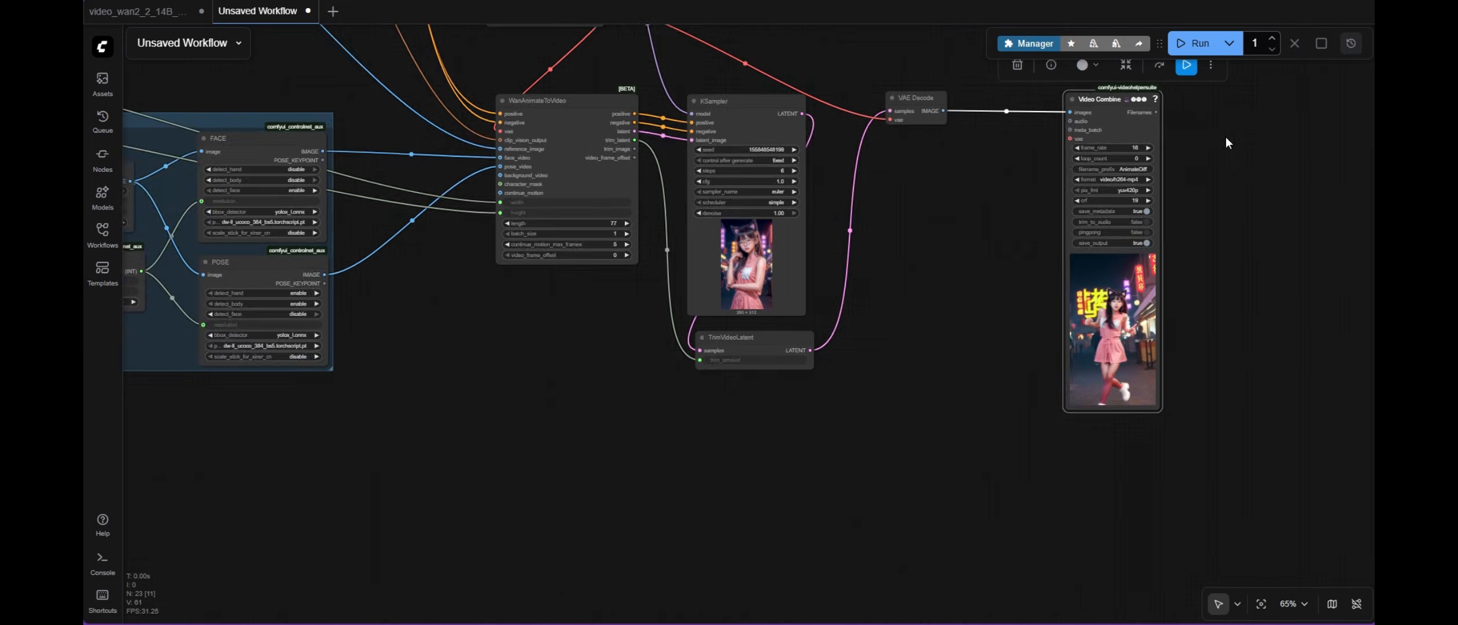
pyautogui.moveTo(1190, 188); pyautogui.dragTo(1029, 320)
pyautogui.scroll(5, 1077, 237)
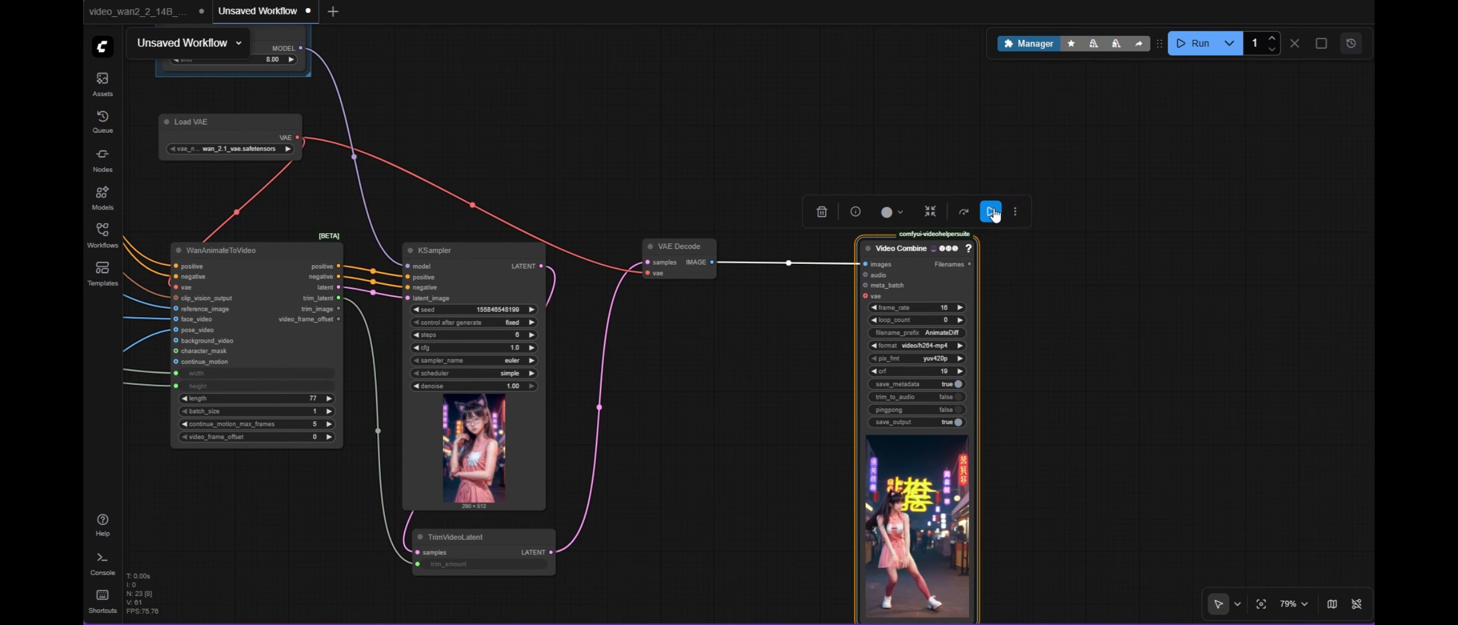
pyautogui.hotkey('ctrl', 'Return')
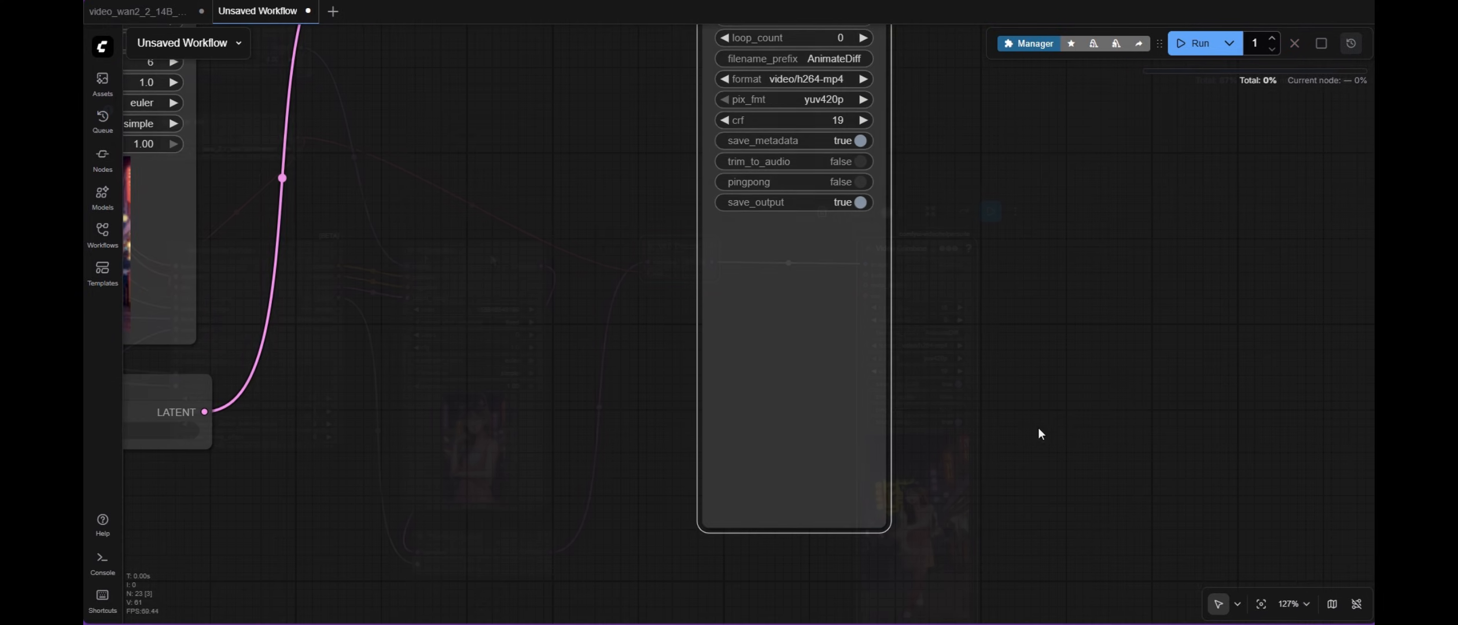
pyautogui.scroll(2, 1006, 347)
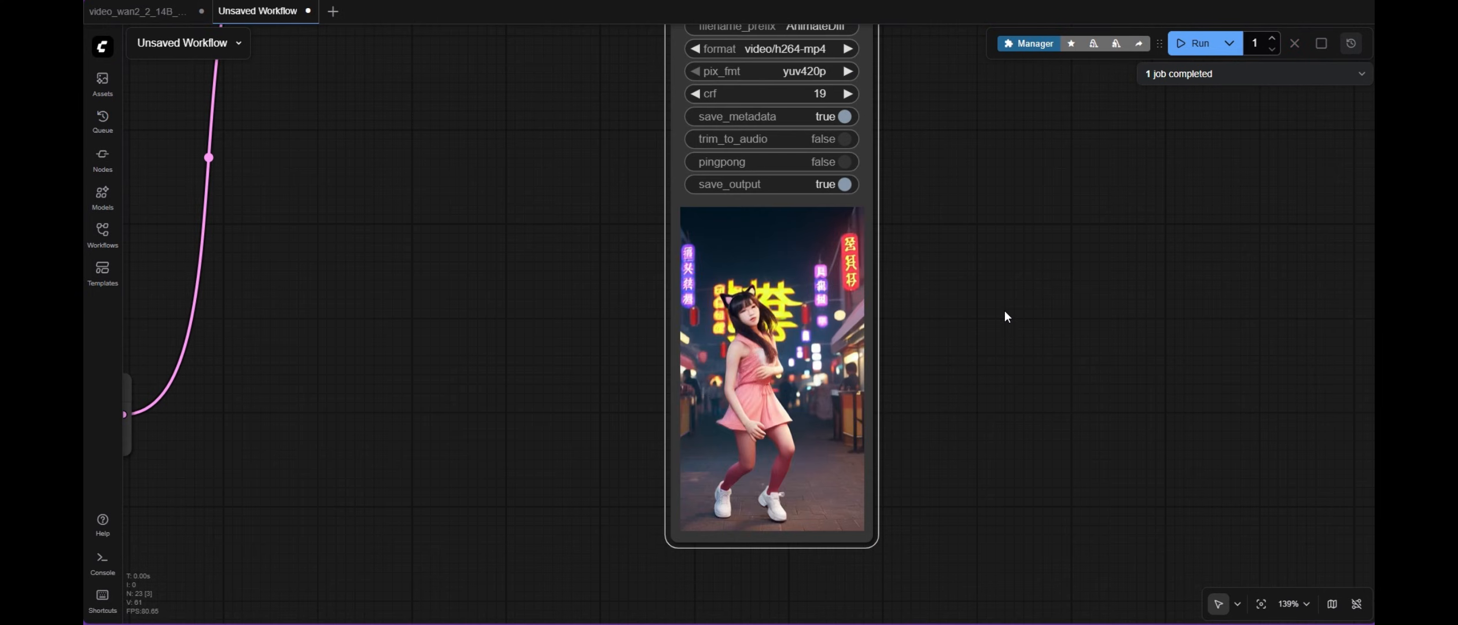
pyautogui.scroll(1, 951, 330)
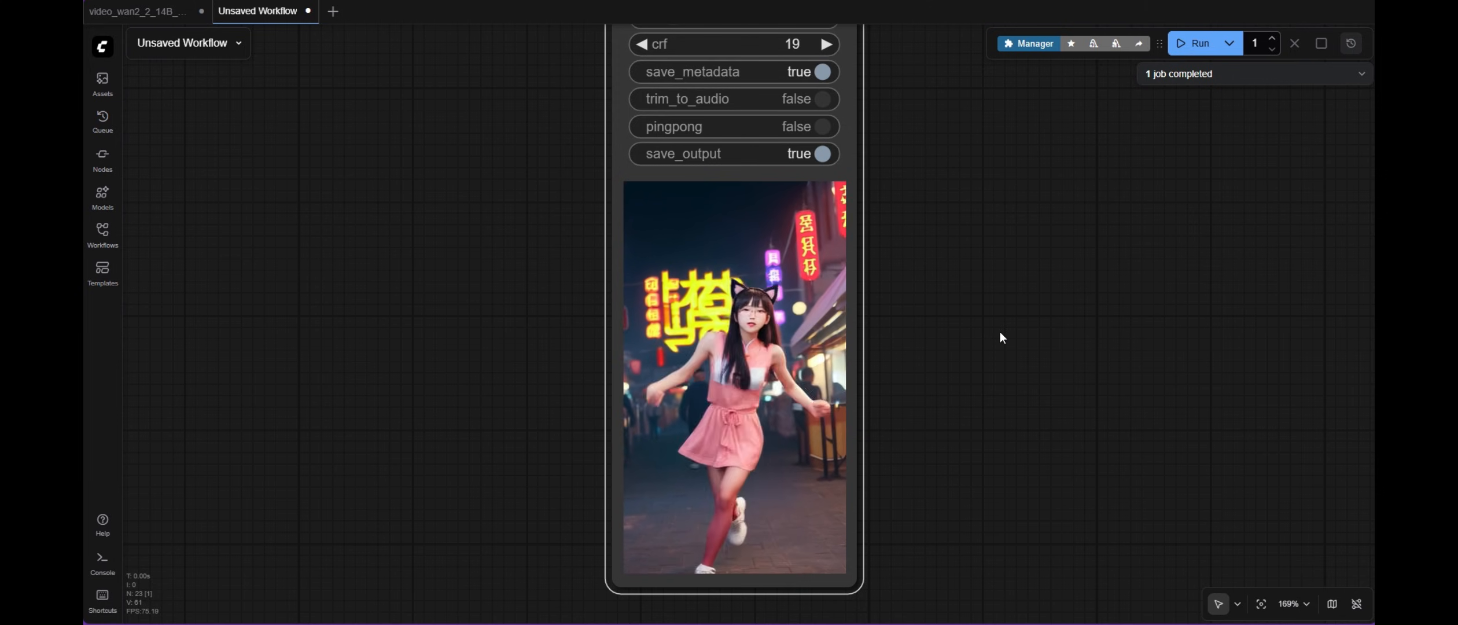
# Convert the WanAnimateToVideo, KSampler, TrimVideoLatent and VAE Decode nodes together into one subgraph and examine its exposed inputs.
pyautogui.scroll(-16, 1044, 200)
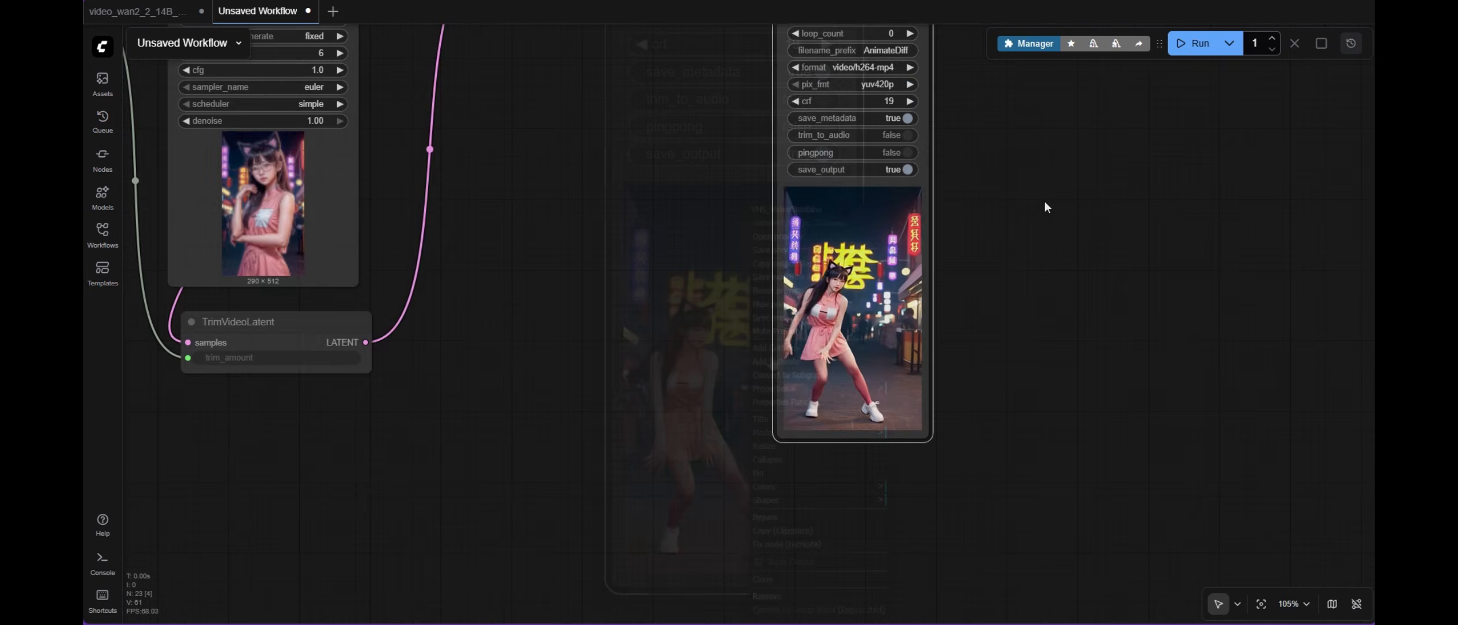
pyautogui.moveTo(840, 247); pyautogui.dragTo(797, 371)
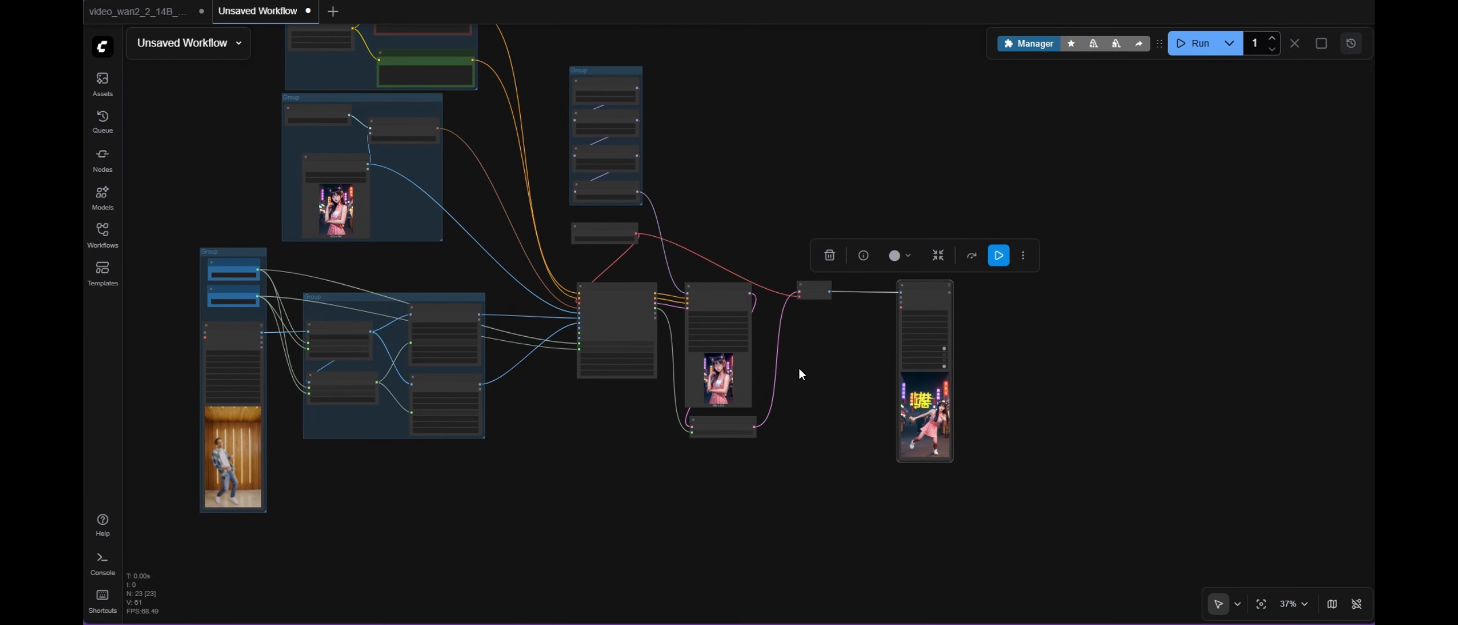
pyautogui.click(763, 205)
pyautogui.scroll(7, 561, 258)
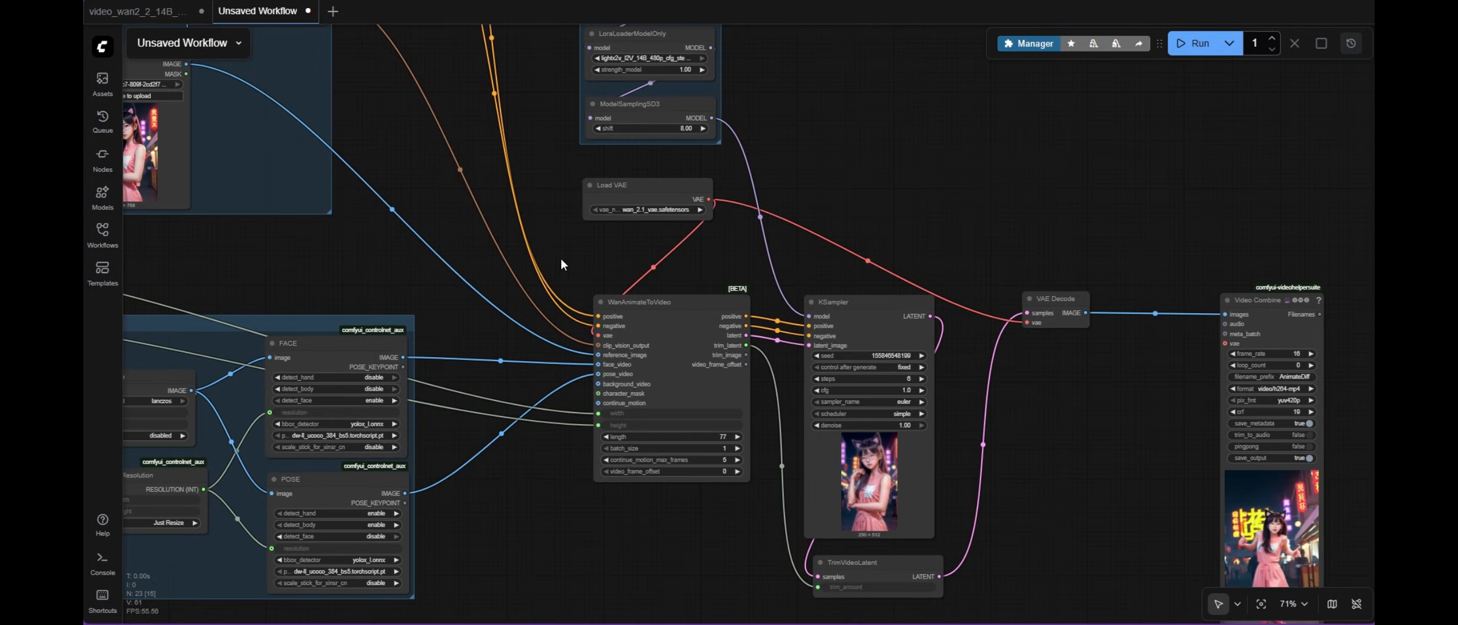
pyautogui.moveTo(712, 257); pyautogui.dragTo(638, 240)
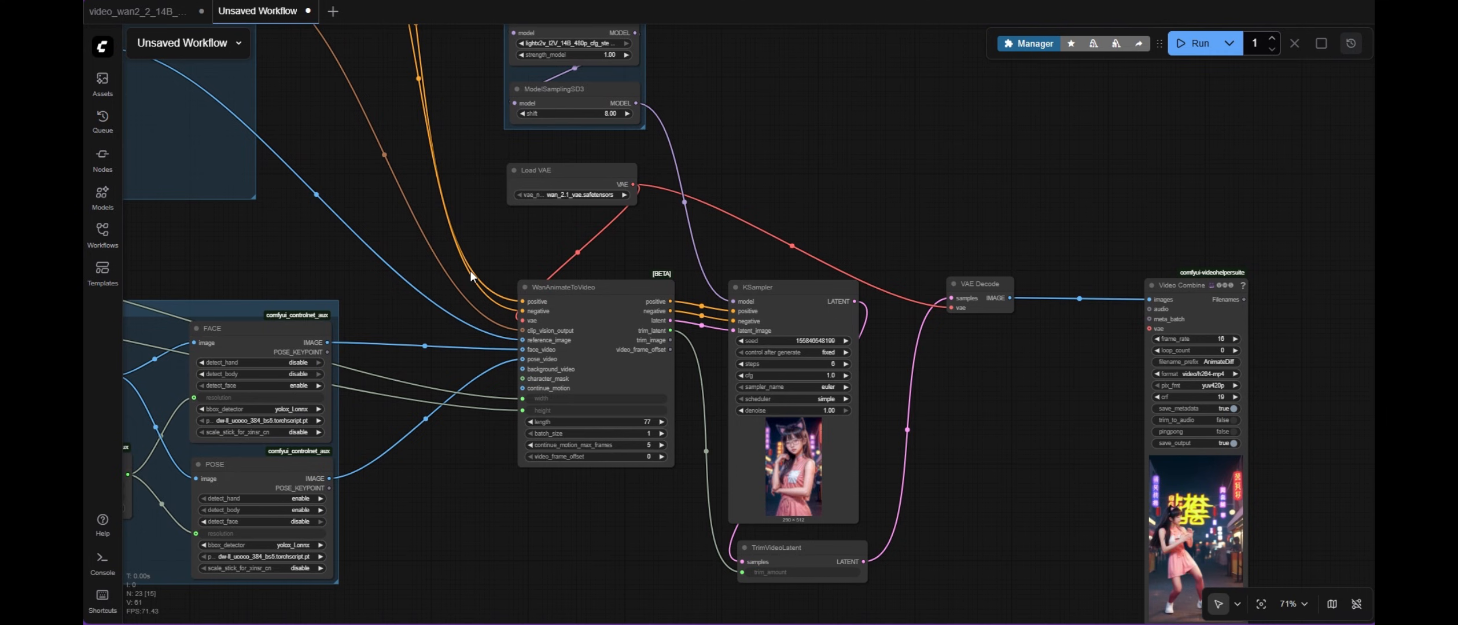
pyautogui.moveTo(487, 220); pyautogui.dragTo(1041, 598)
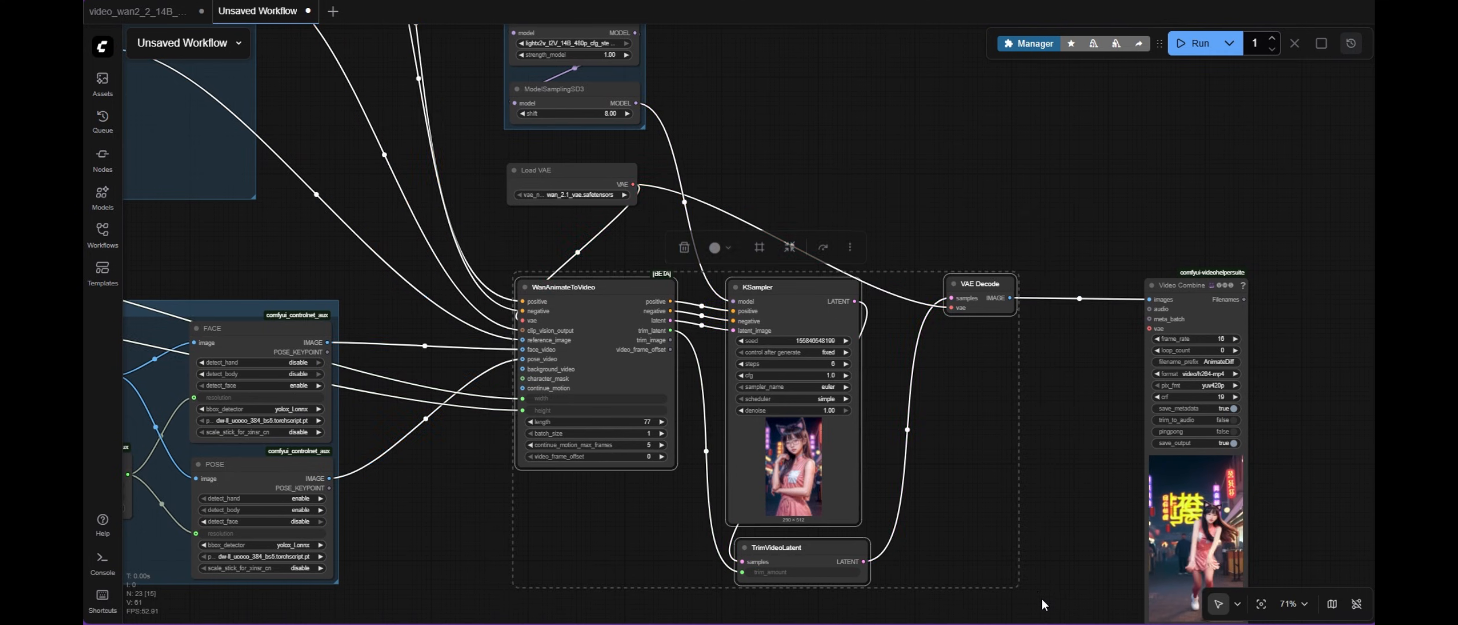
pyautogui.rightClick(813, 292)
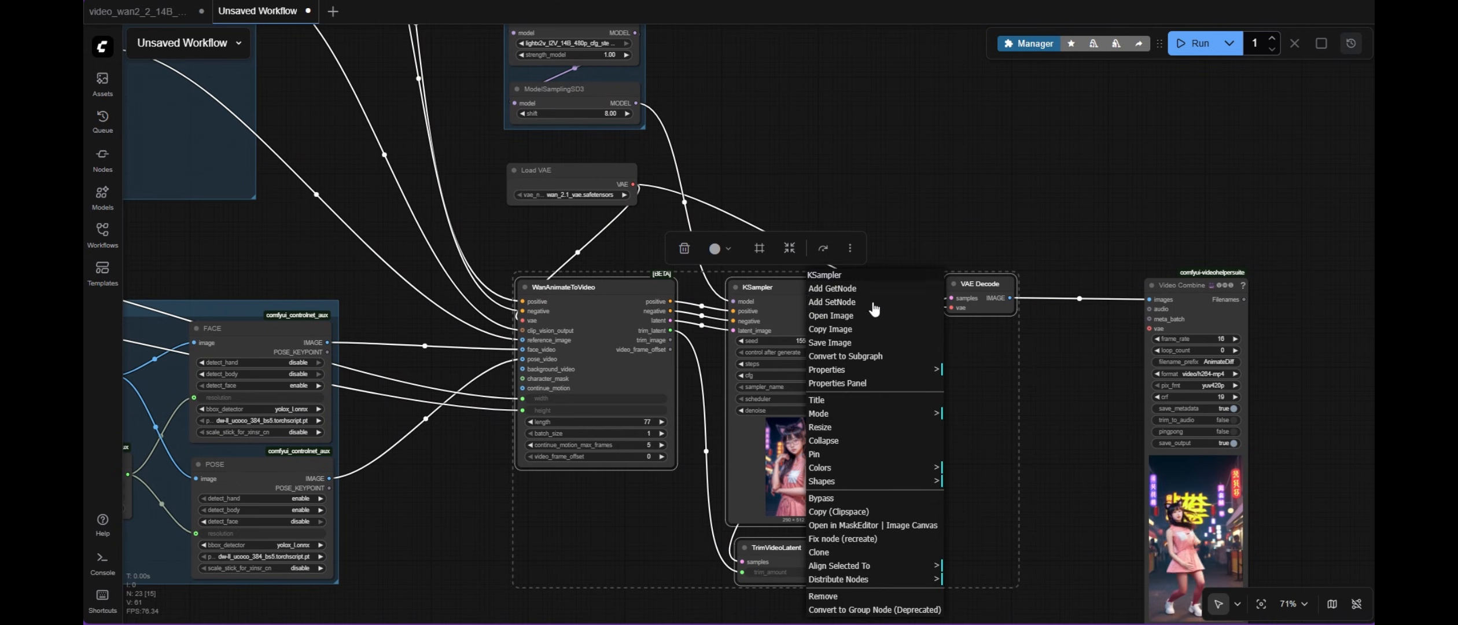
pyautogui.click(871, 356)
pyautogui.scroll(5, 744, 433)
pyautogui.scroll(3, 734, 441)
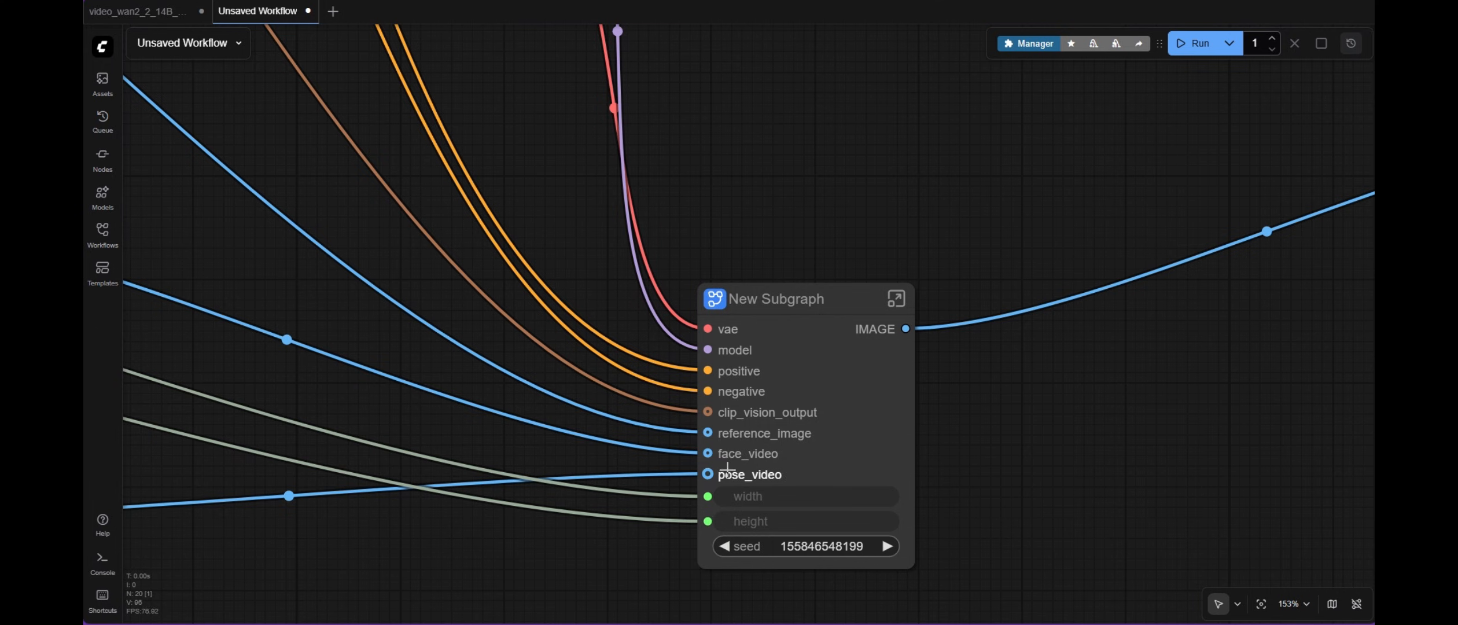
# Unpack the new subgraph back into its individual nodes.
pyautogui.click(898, 285)
pyautogui.rightClick(893, 289)
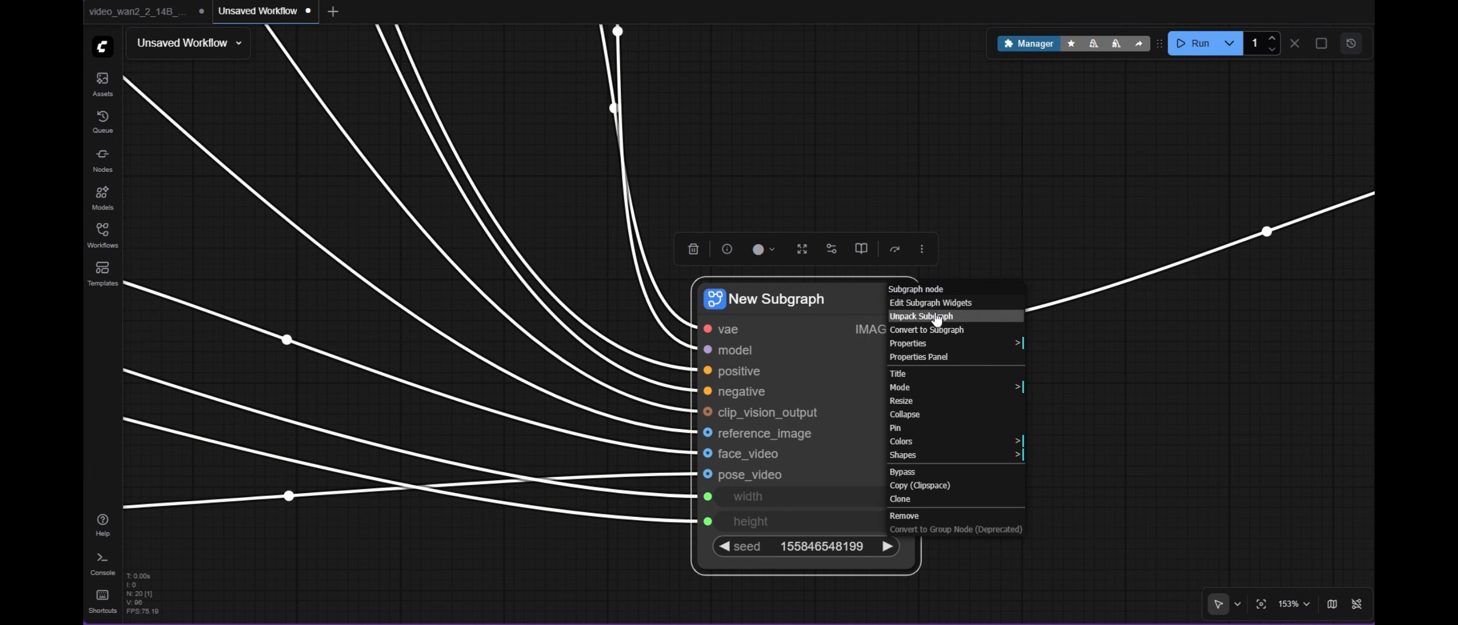
pyautogui.click(937, 317)
pyautogui.scroll(-13, 556, 252)
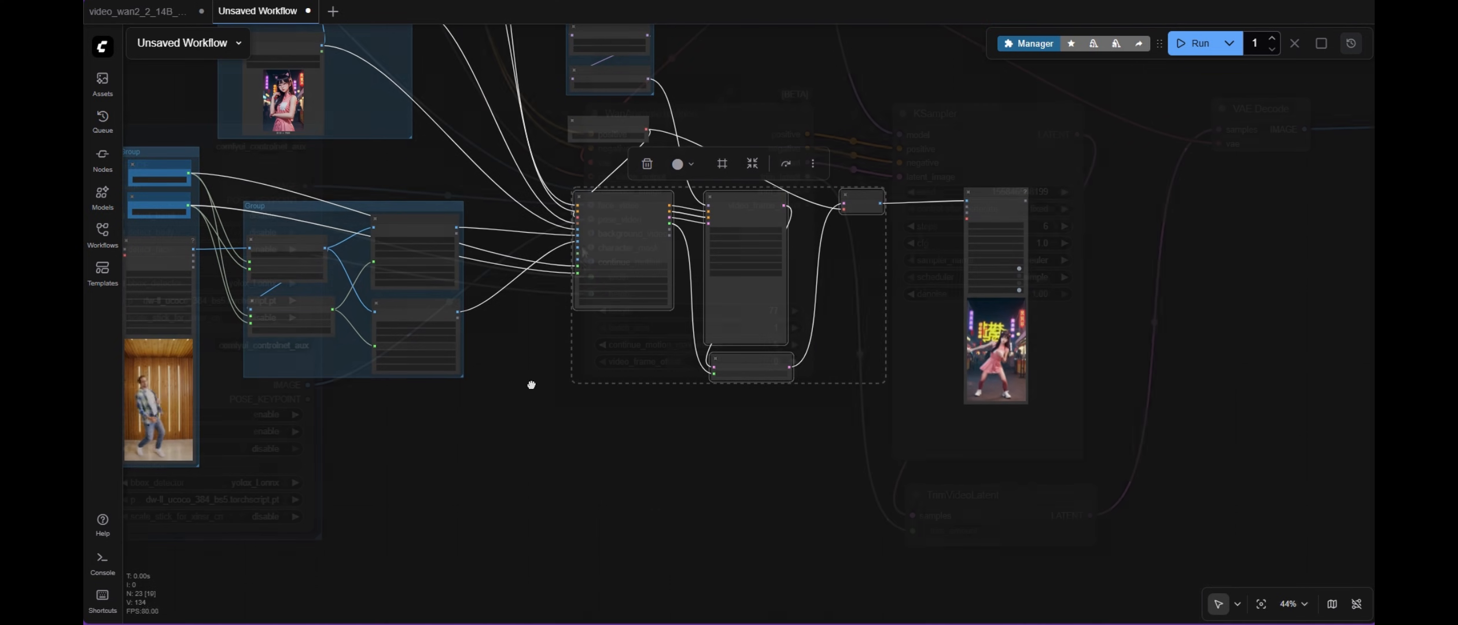
# Attach a Reroute node to each of WanAnimateToVideo's background_video, character_mask and continue_motion inputs.
pyautogui.click(531, 385)
pyautogui.scroll(9, 579, 246)
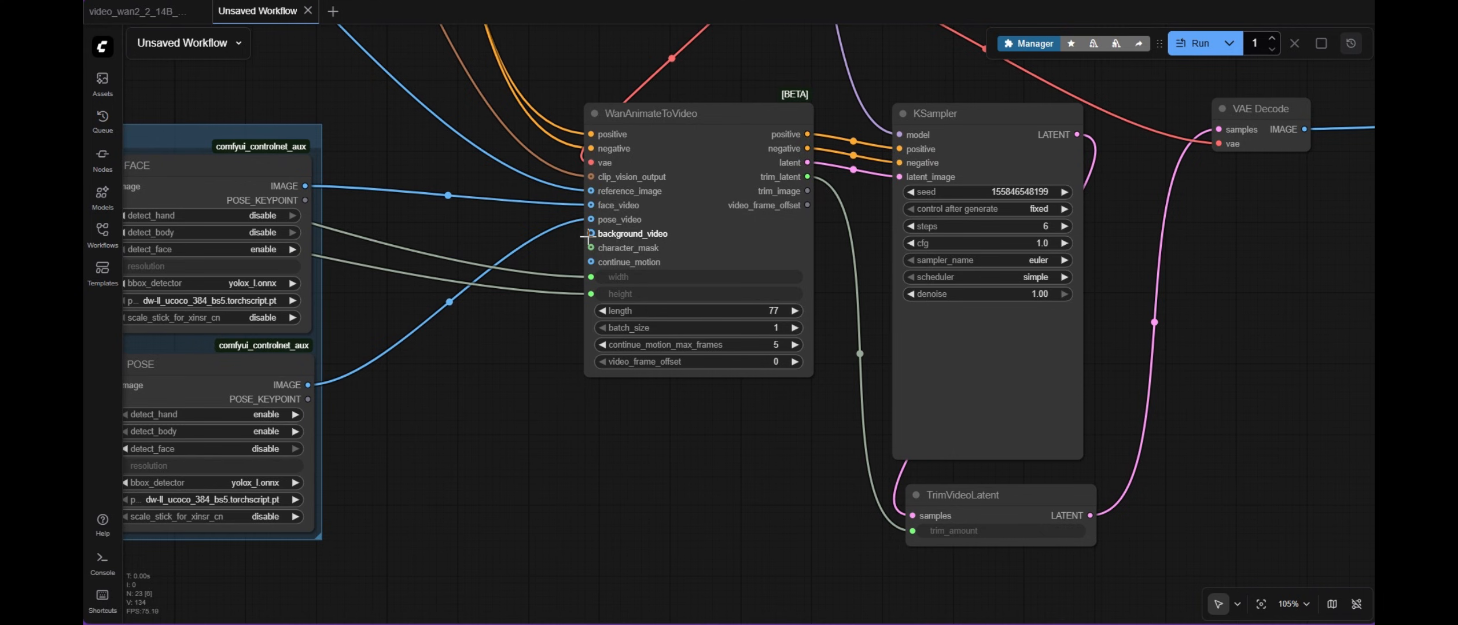
pyautogui.moveTo(590, 233); pyautogui.dragTo(403, 233)
pyautogui.click(443, 281)
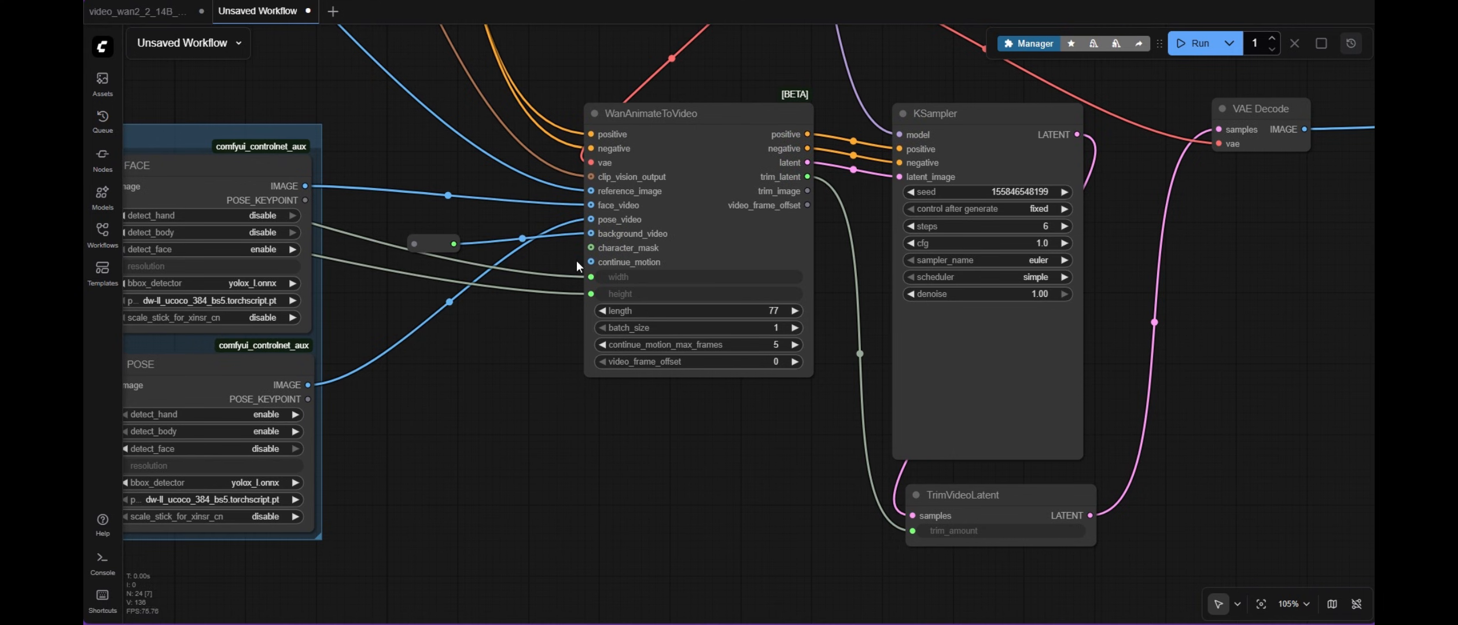
pyautogui.moveTo(590, 247); pyautogui.dragTo(407, 305)
pyautogui.click(463, 392)
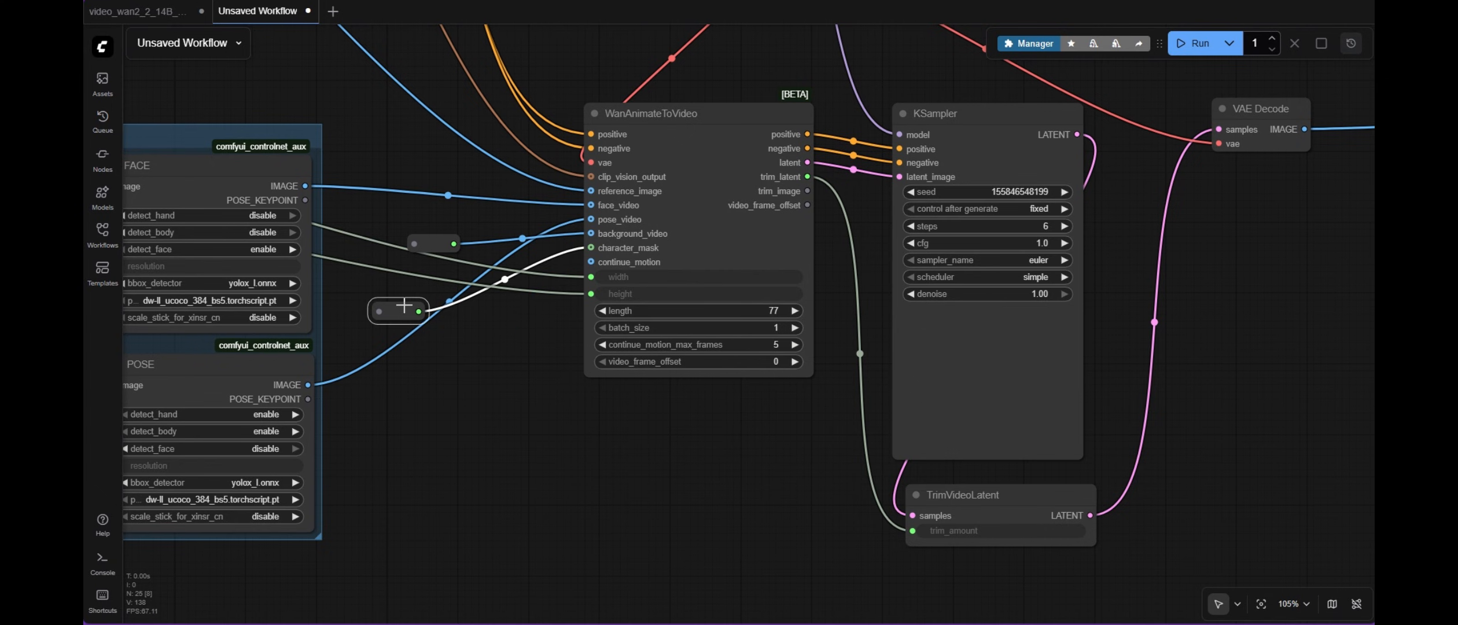
pyautogui.moveTo(589, 261); pyautogui.dragTo(408, 373)
pyautogui.click(467, 416)
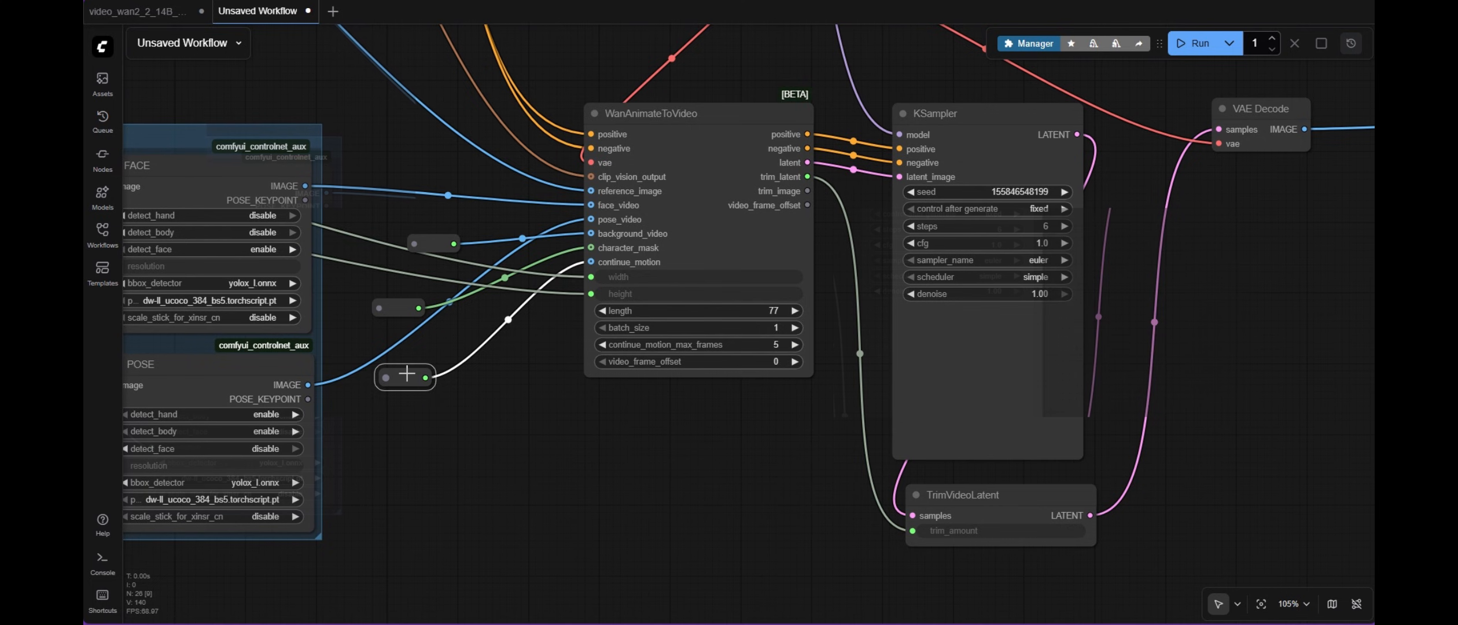
# Attach Reroute nodes to WanAnimateToVideo's video_frame_offset input and its video_frame_offset output.
pyautogui.moveTo(586, 353); pyautogui.dragTo(459, 463)
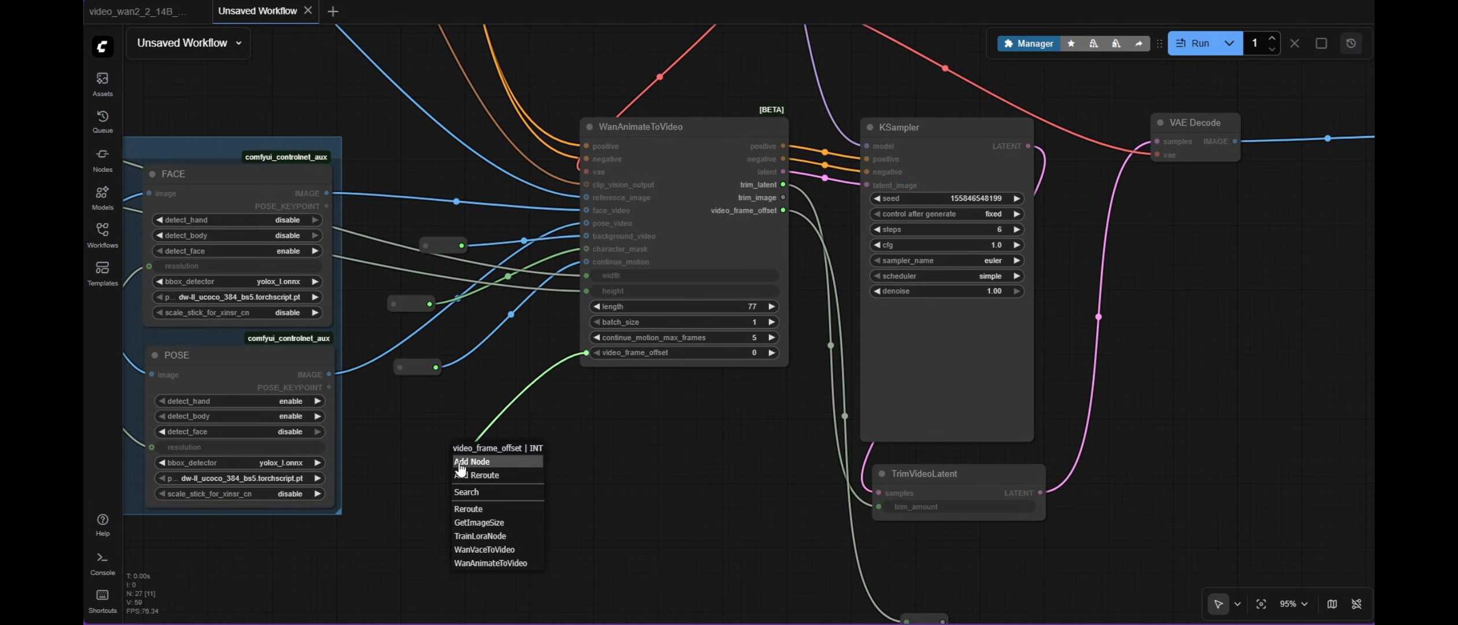
pyautogui.click(497, 514)
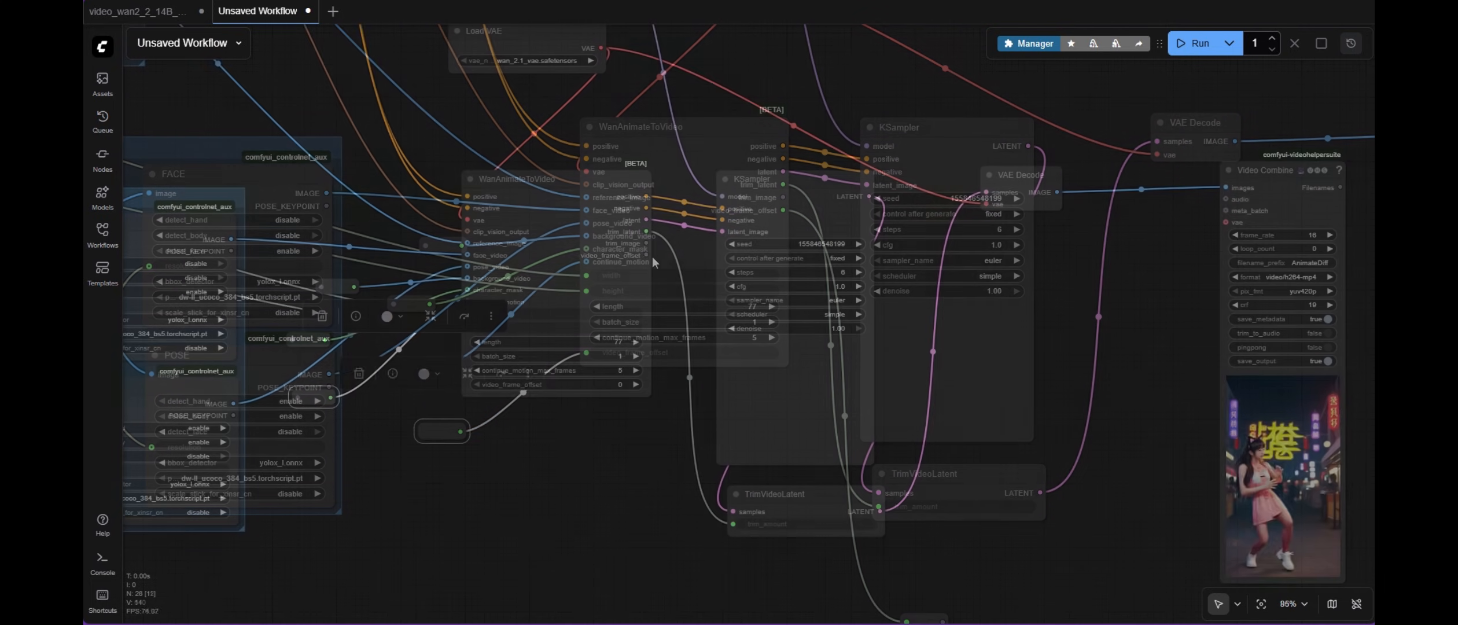
pyautogui.moveTo(646, 255); pyautogui.dragTo(794, 586)
pyautogui.click(1034, 322)
pyautogui.scroll(-2, 845, 376)
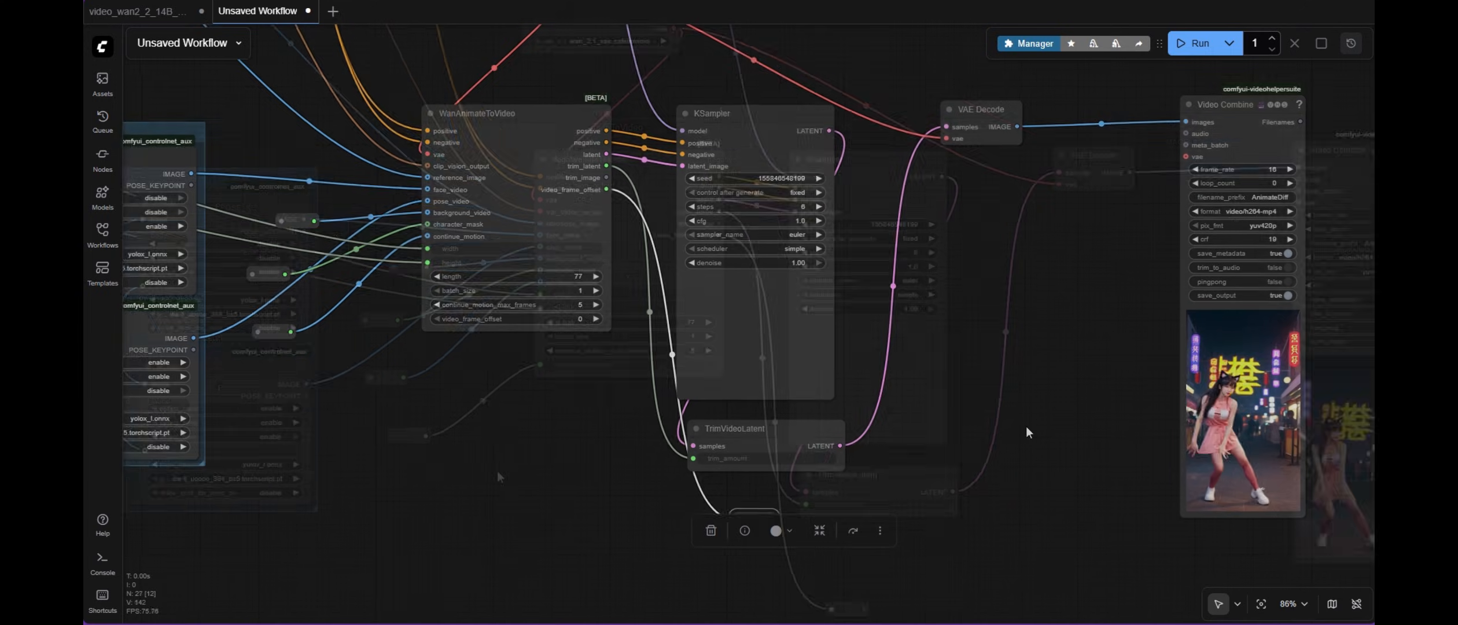
# Convert WanAnimateToVideo, KSampler, TrimVideoLatent and VAE Decode into one subgraph, leaving the Reroute nodes outside it.
pyautogui.moveTo(516, 156); pyautogui.dragTo(1053, 546)
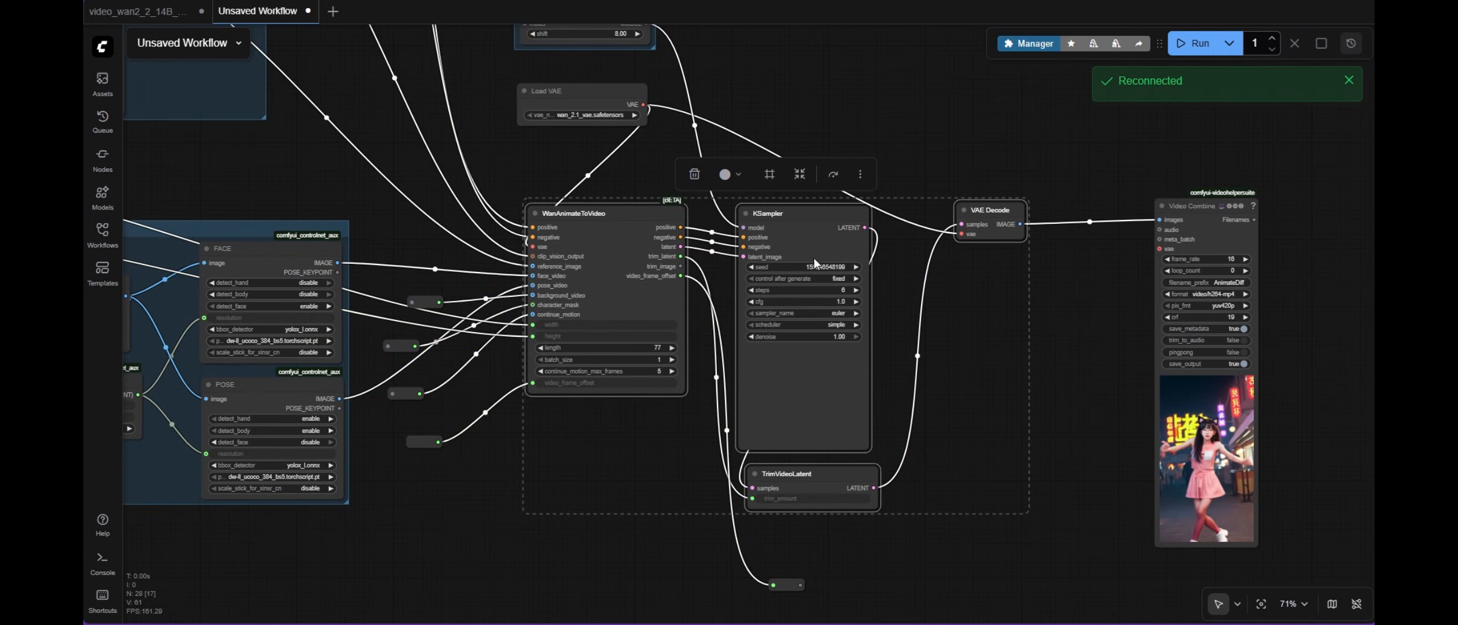
pyautogui.rightClick(808, 218)
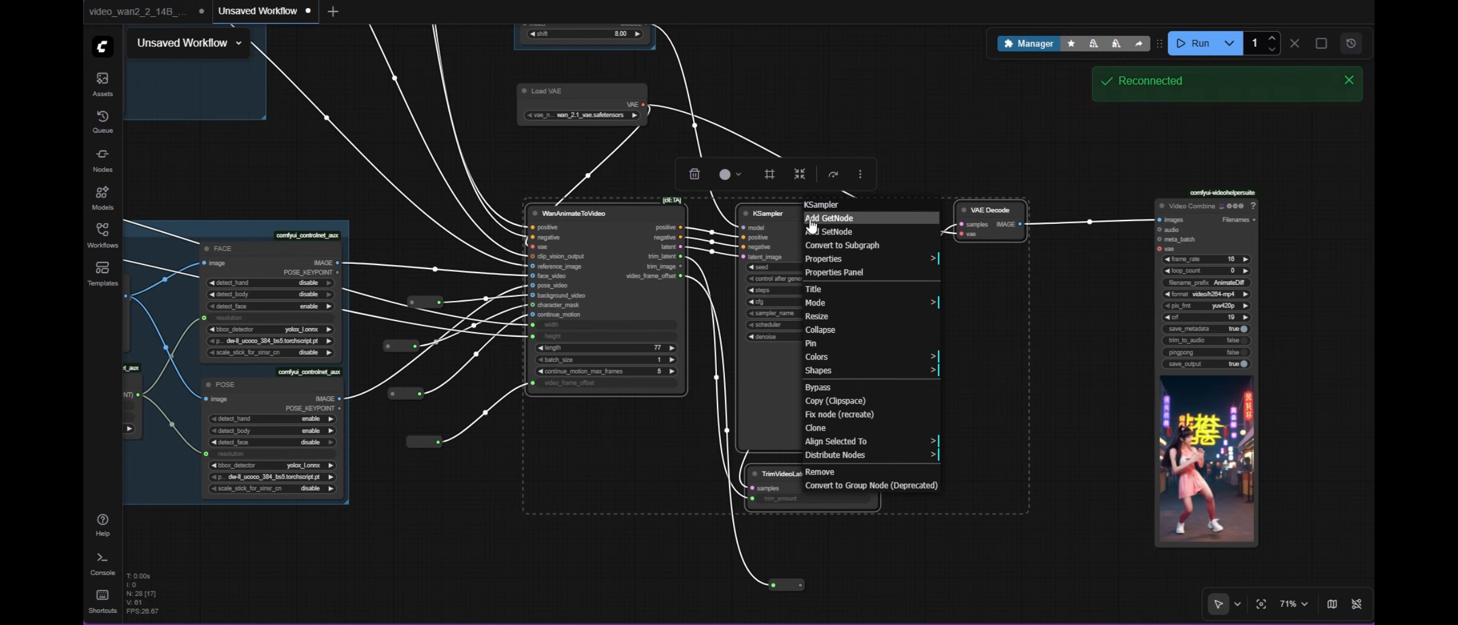
pyautogui.click(858, 246)
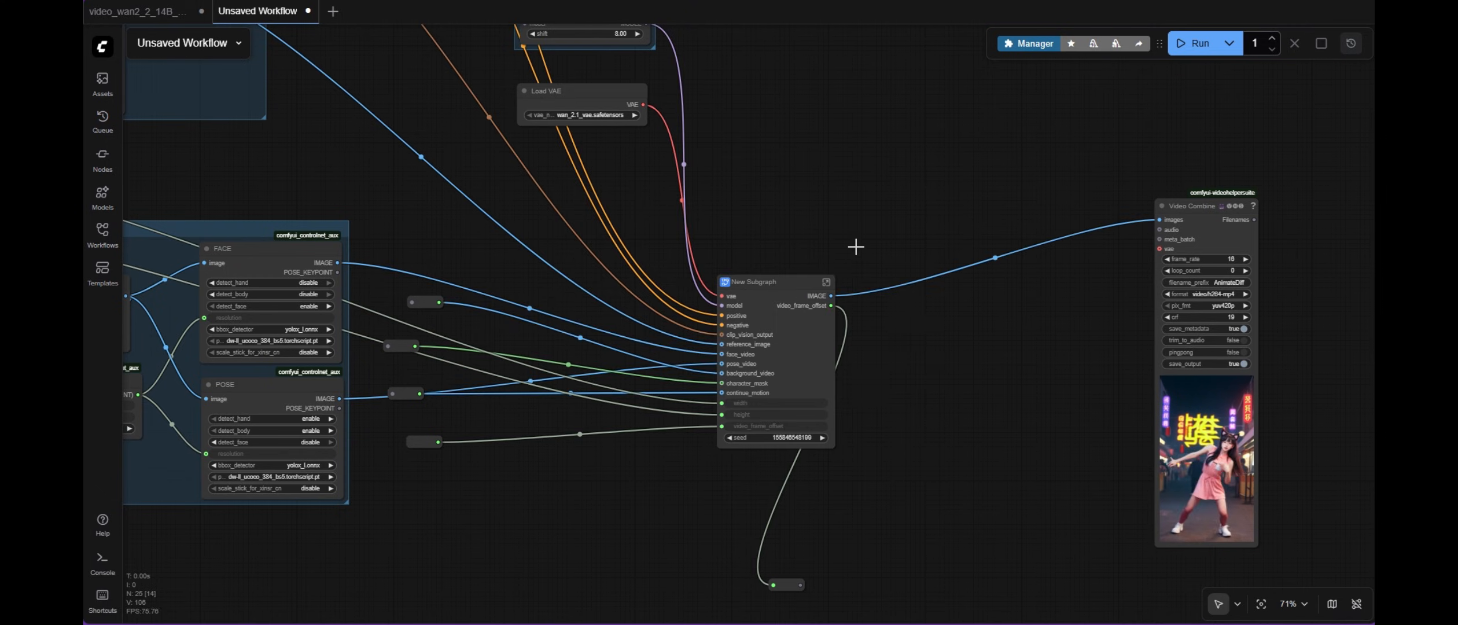
pyautogui.scroll(5, 746, 465)
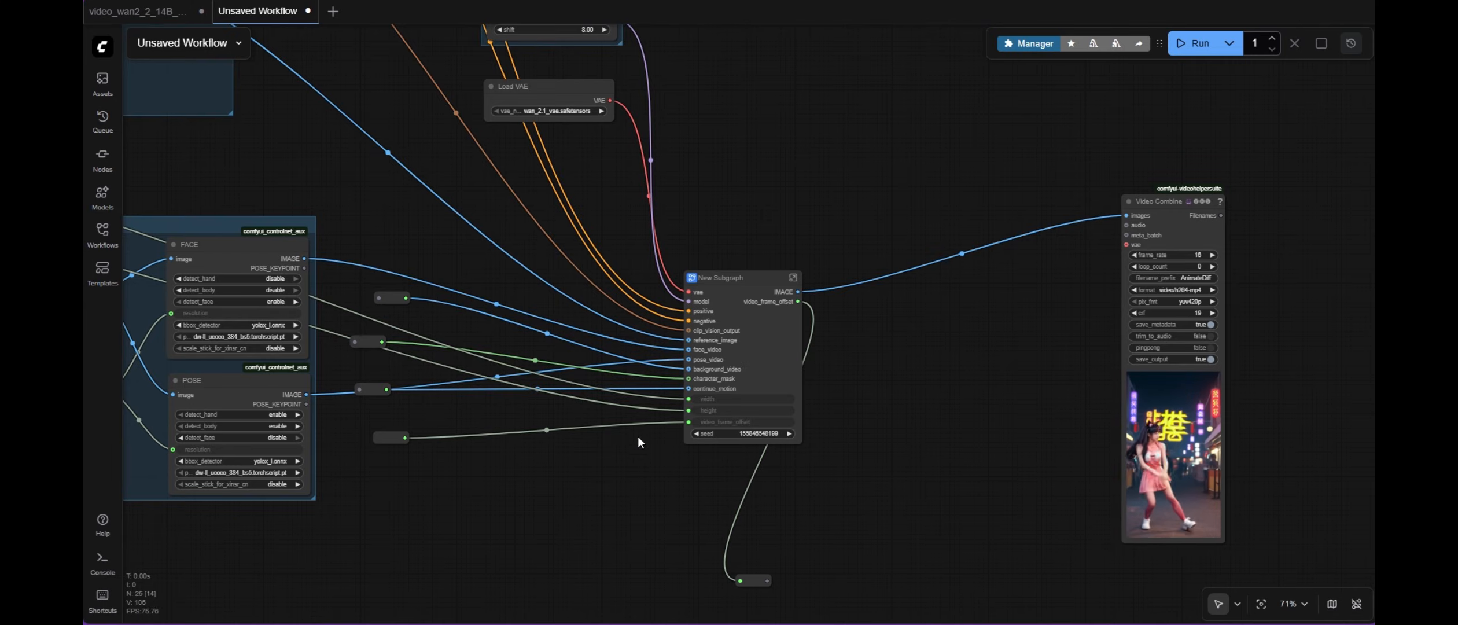
# Delete all the Reroute nodes connected to the subgraph's inputs and its video_frame_offset output.
pyautogui.click(392, 438)
pyautogui.press('Delete')
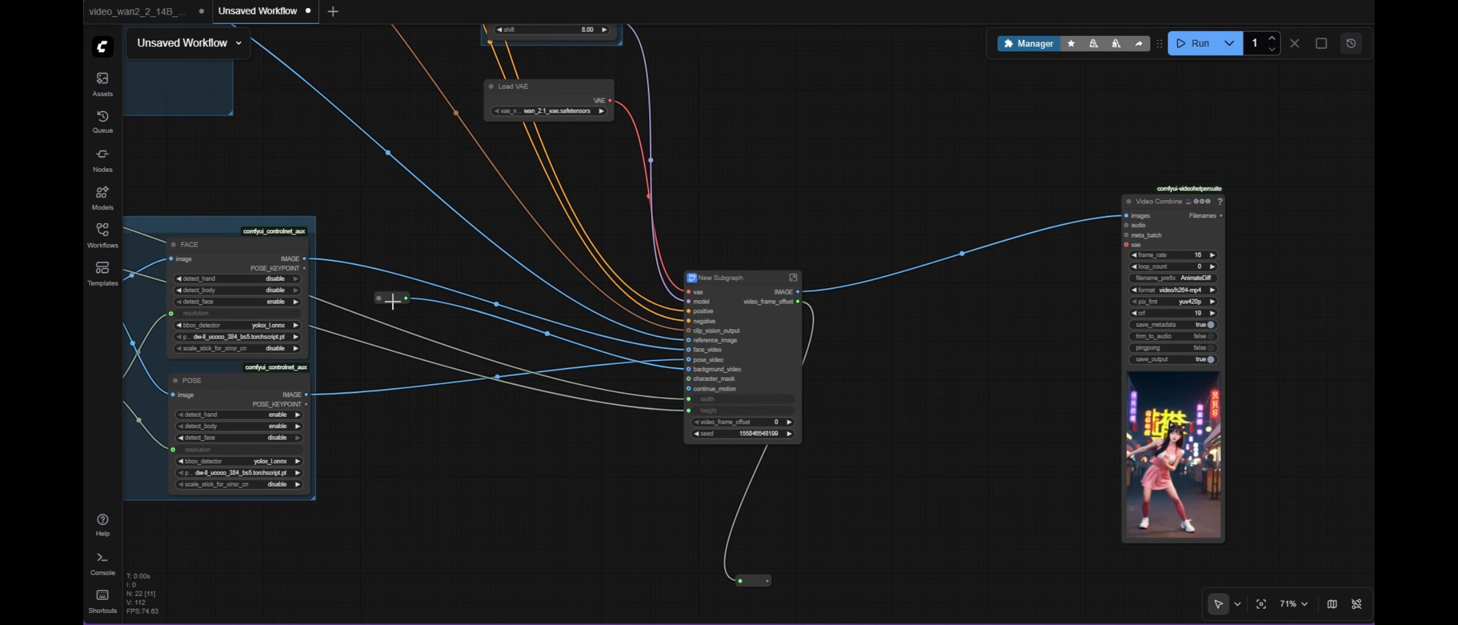
pyautogui.press('Delete')
pyautogui.press('Delete')
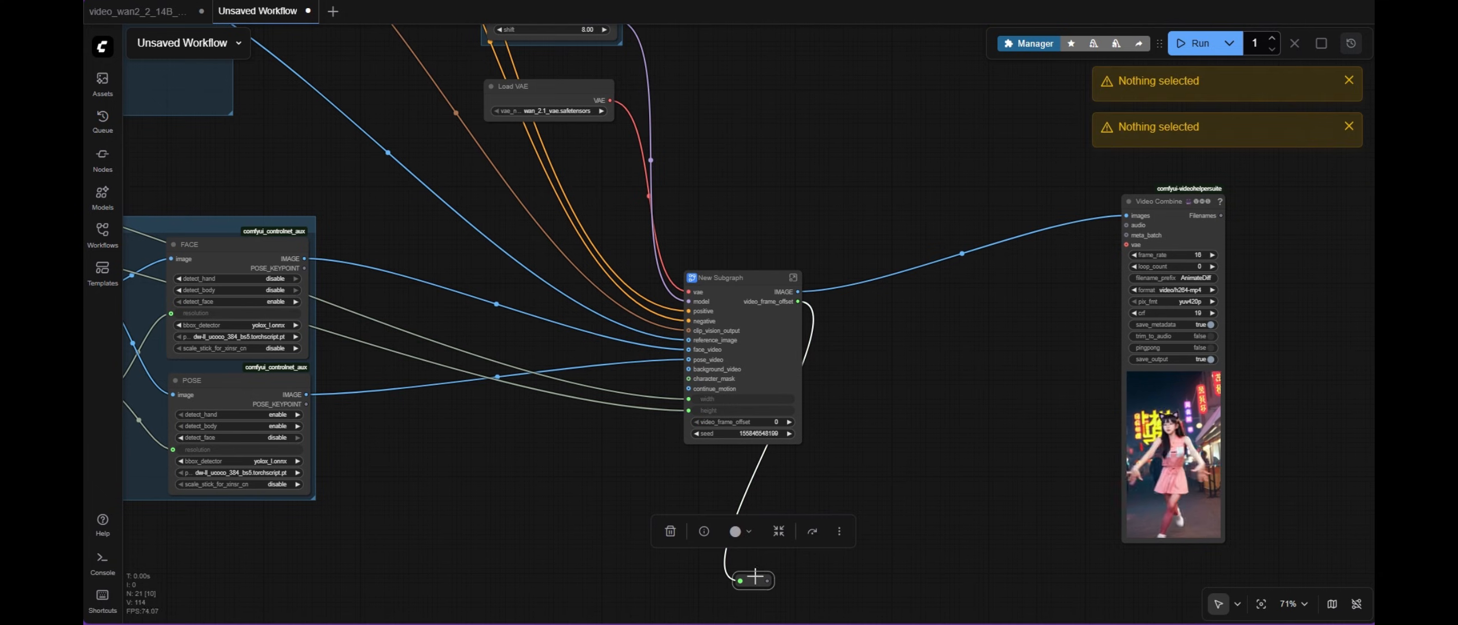
pyautogui.press('Delete')
# Move the subgraph closer to the FACE and POSE nodes and paste a copy with its input connections between it and Video Combine.
pyautogui.moveTo(732, 278); pyautogui.dragTo(588, 208)
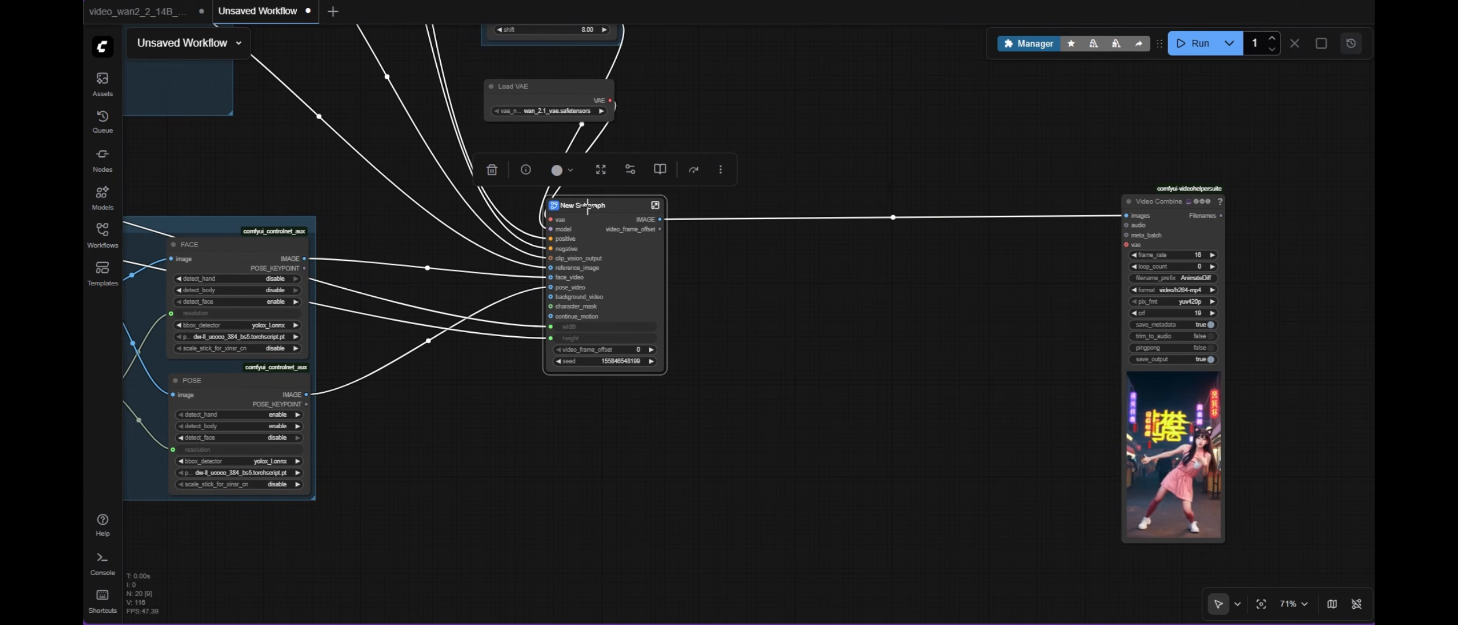
pyautogui.click(777, 319)
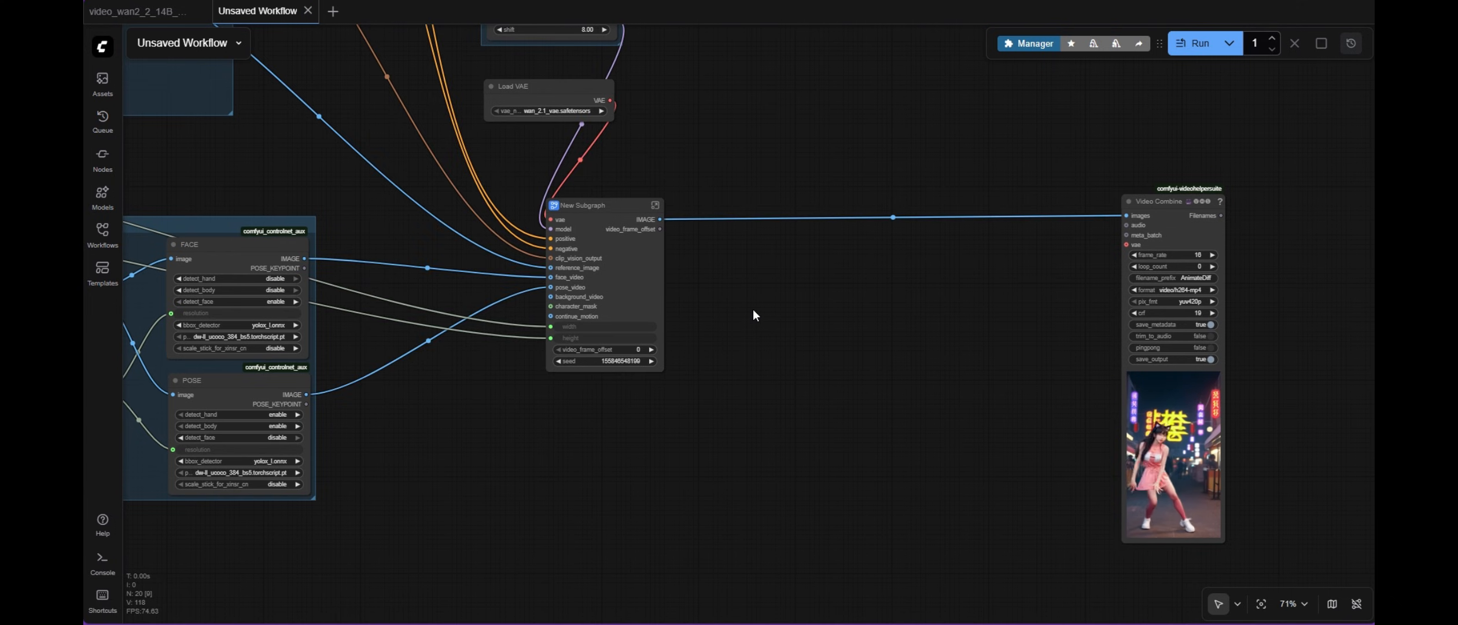
pyautogui.hotkey('ctrl', 'shift', 'v')
pyautogui.moveTo(788, 310); pyautogui.dragTo(810, 231)
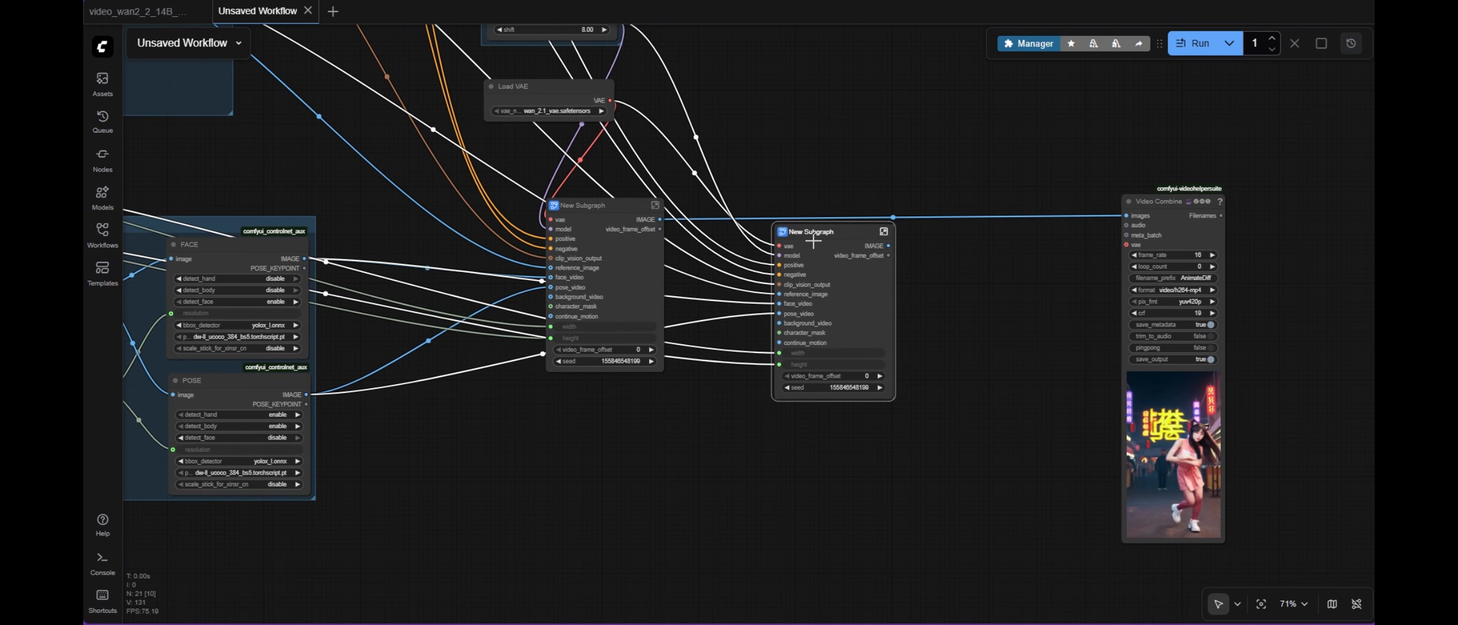
pyautogui.click(671, 468)
# Connect the first subgraph's IMAGE to the second's continue_motion, and its video_frame_offset output to the second's video_frame_offset input.
pyautogui.moveTo(978, 286); pyautogui.dragTo(917, 411)
pyautogui.scroll(1, 568, 358)
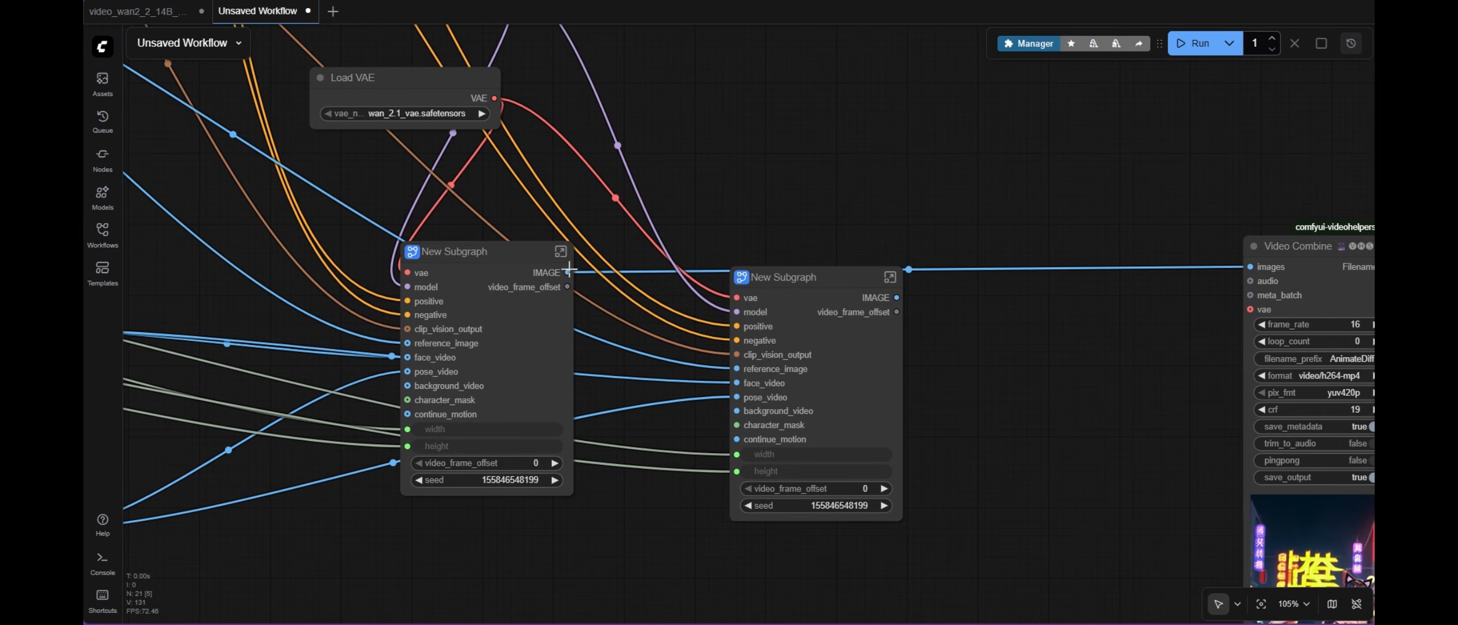
pyautogui.moveTo(567, 270); pyautogui.dragTo(746, 439)
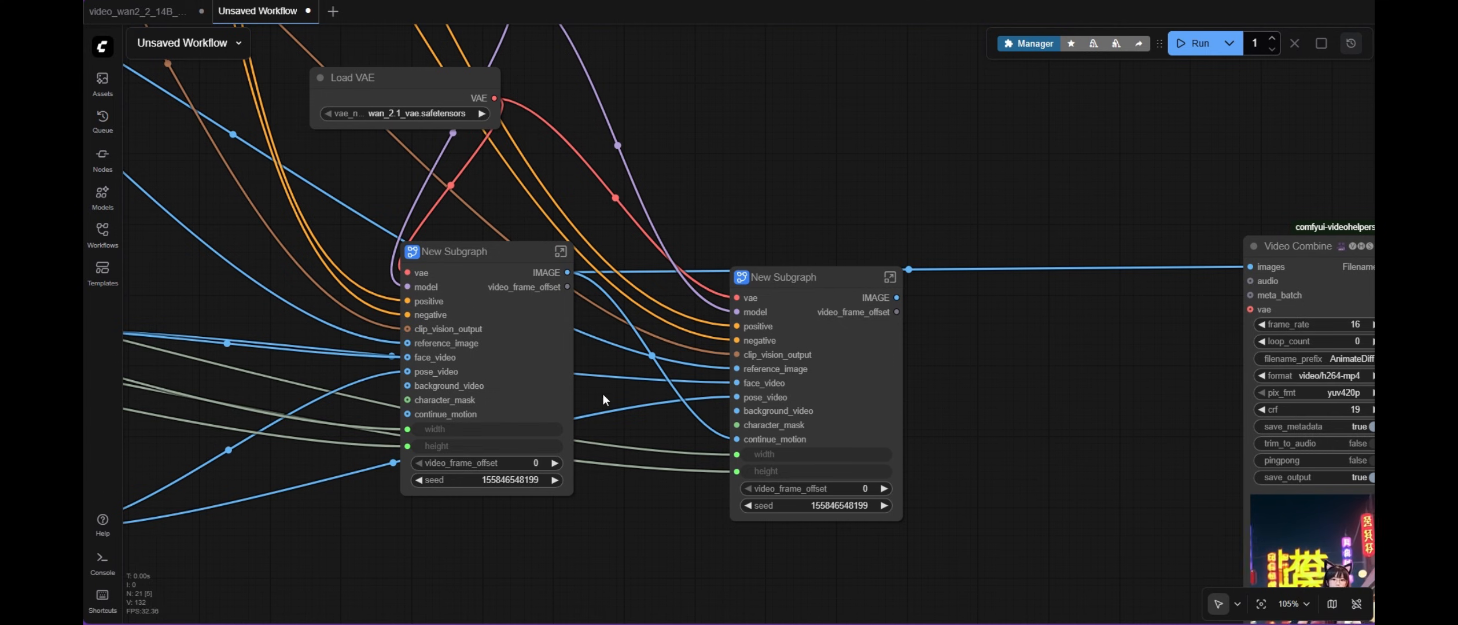
pyautogui.moveTo(568, 286); pyautogui.dragTo(618, 329)
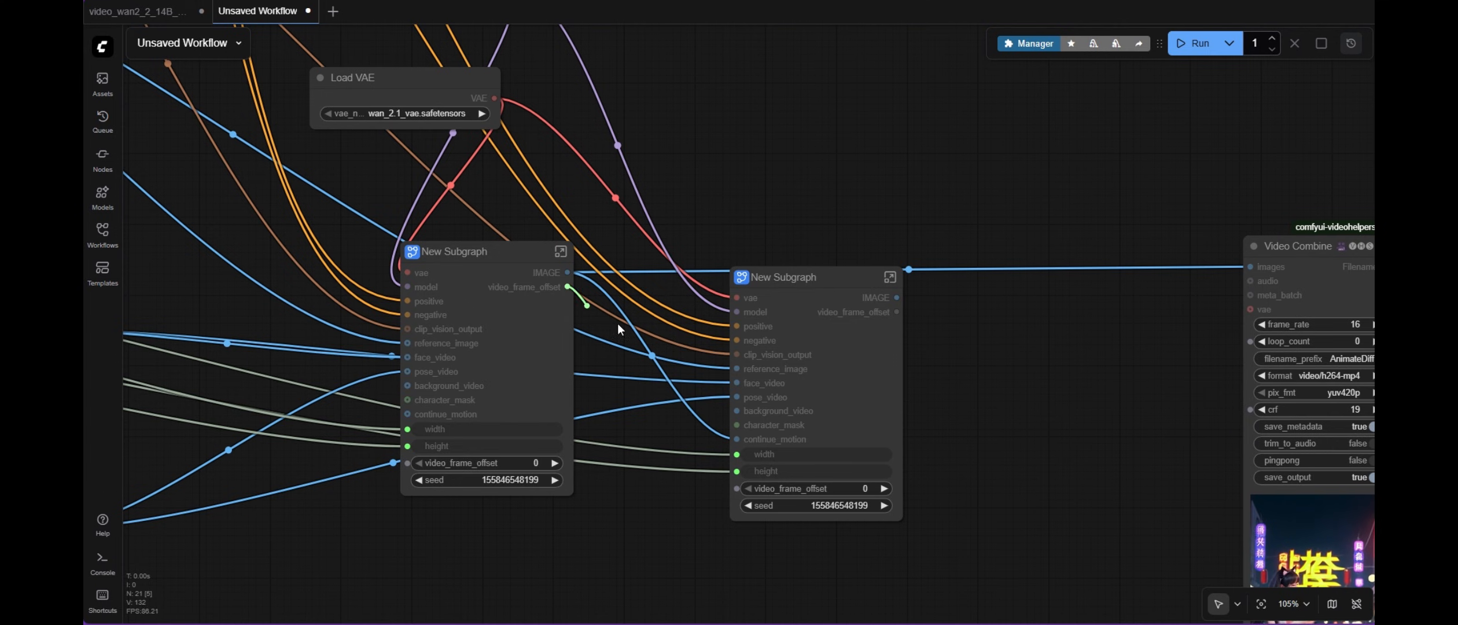
pyautogui.moveTo(713, 448); pyautogui.dragTo(737, 488)
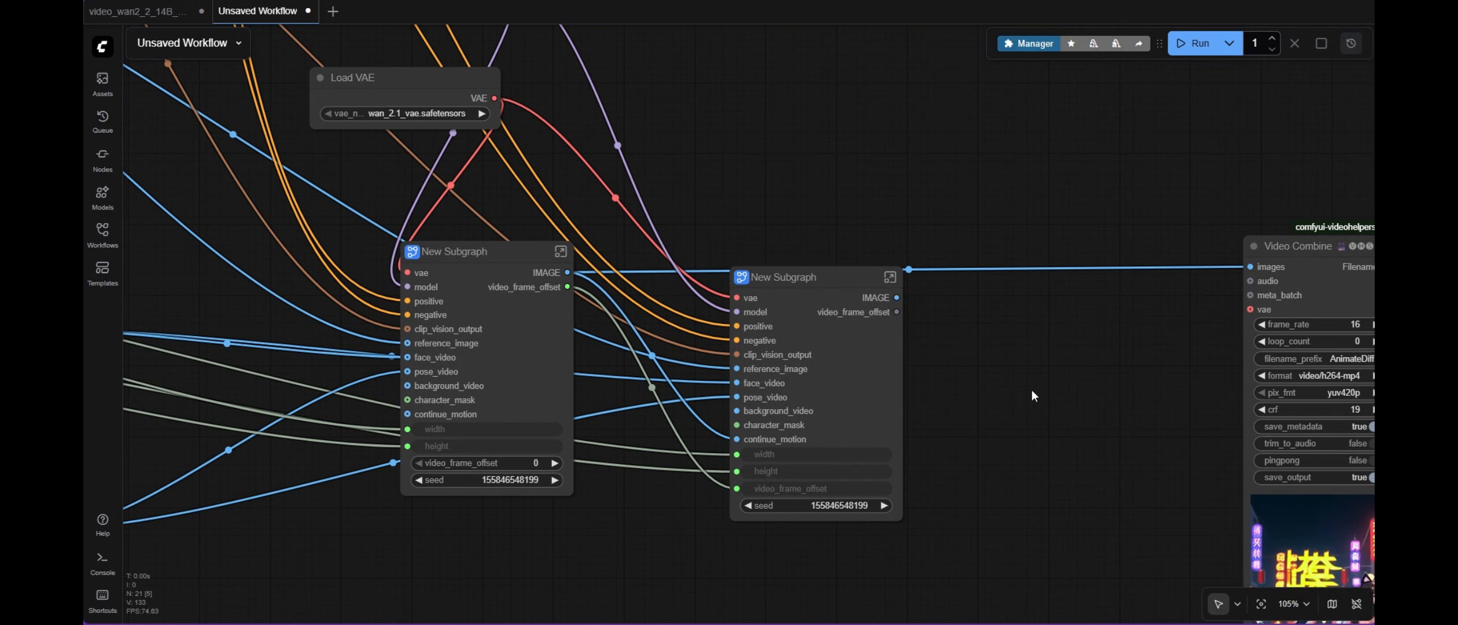
# Connect the second subgraph's IMAGE output to Video Combine's images and align the subgraph level with the first one.
pyautogui.hscroll(5, 857, 291)
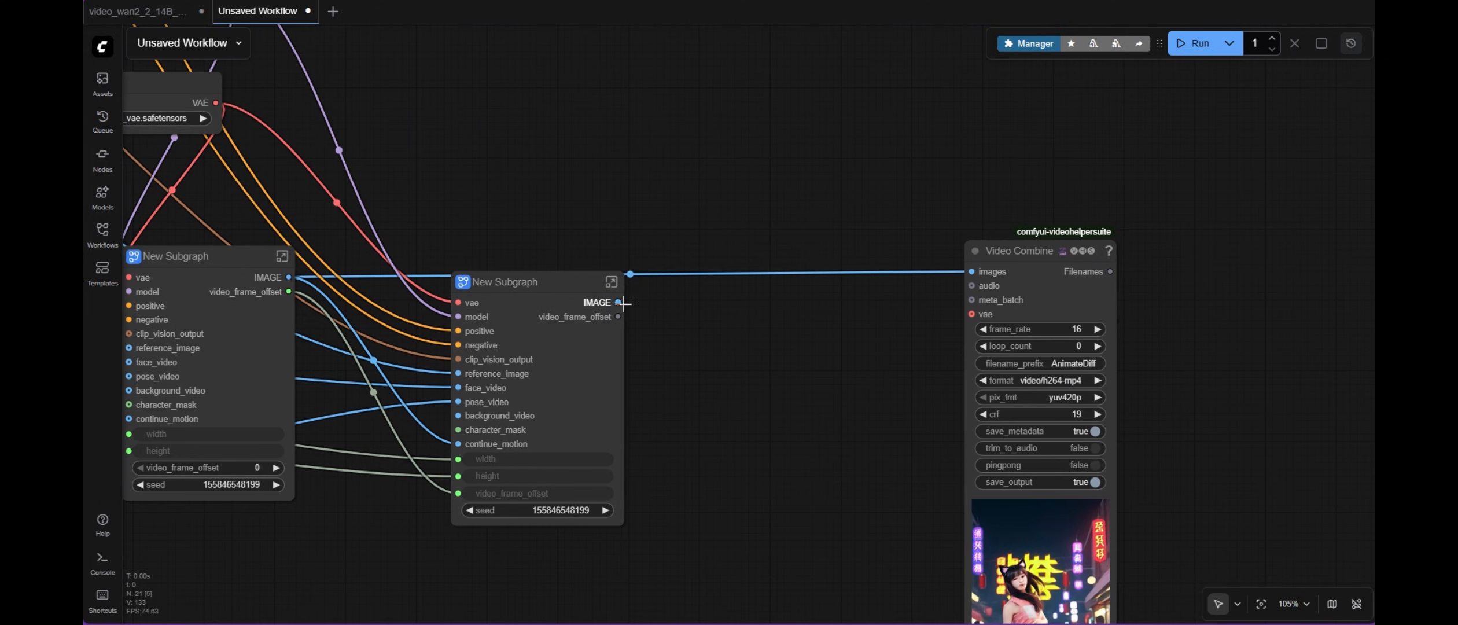
pyautogui.moveTo(618, 302); pyautogui.dragTo(972, 271)
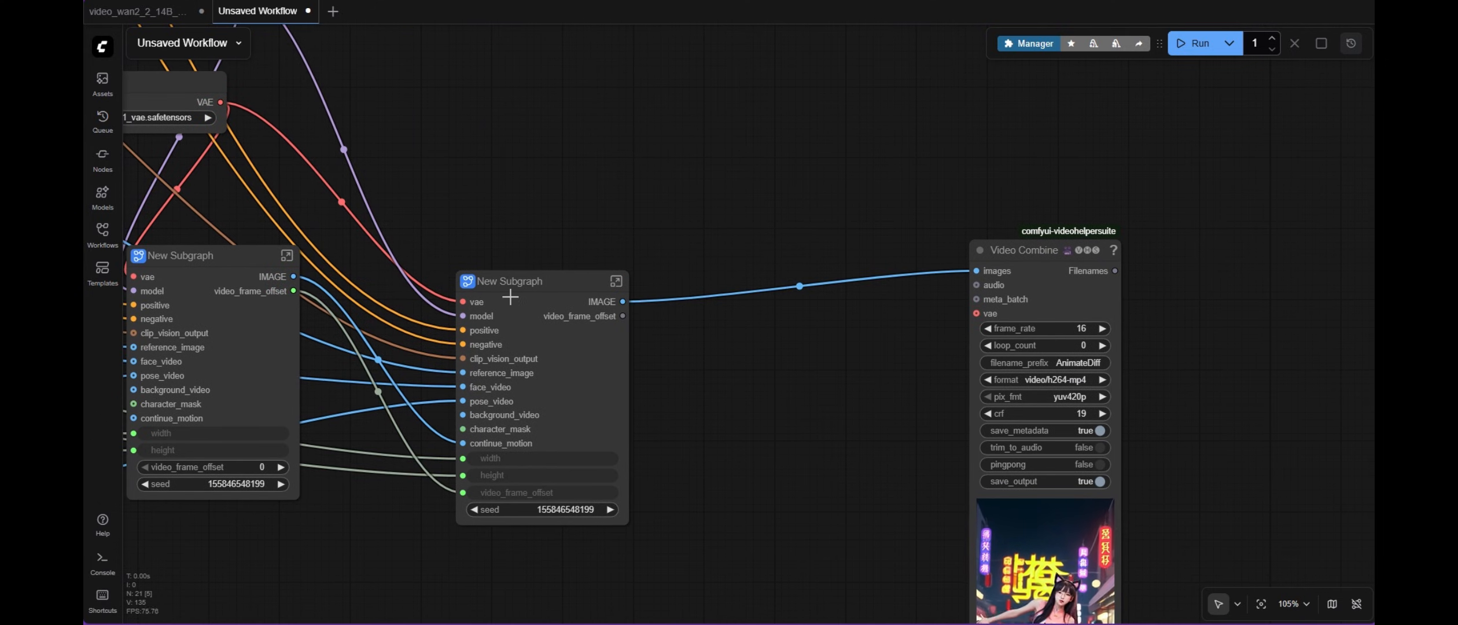
pyautogui.moveTo(497, 299); pyautogui.dragTo(496, 270)
pyautogui.click(816, 365)
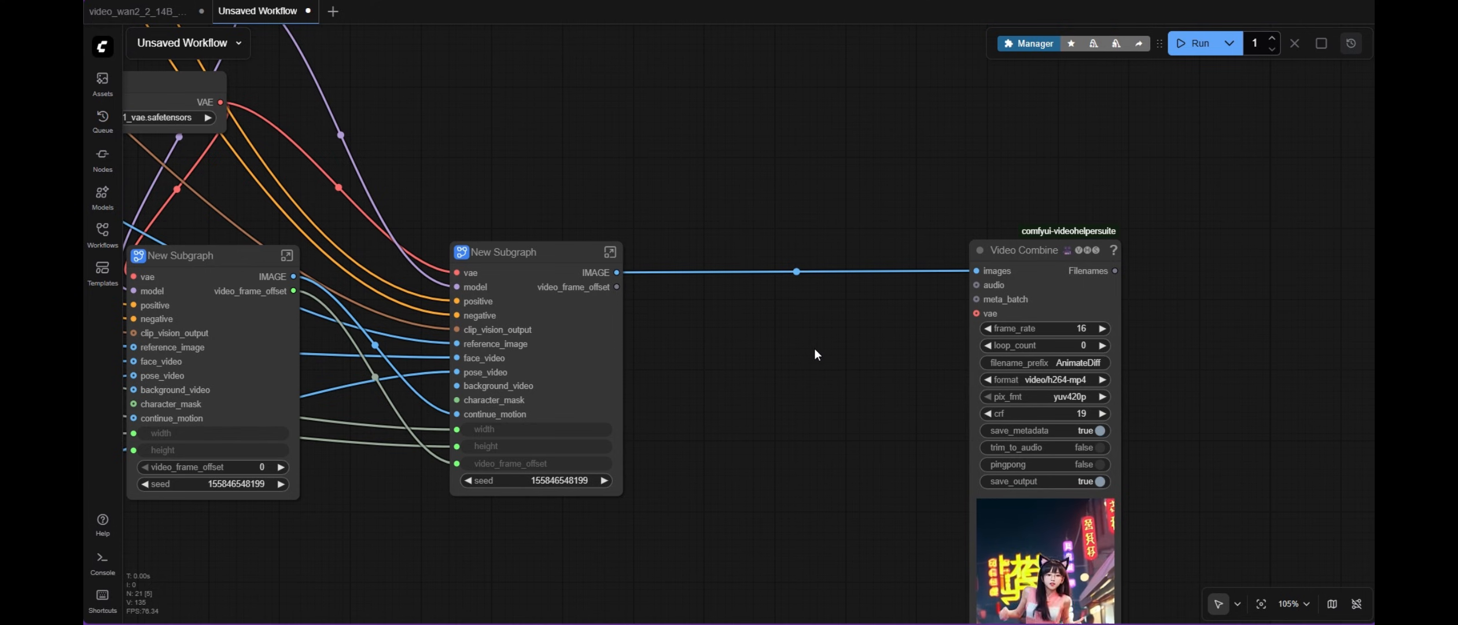
# Set frame_load_cap to 154 (77*2) in the Load Video node that loads man_dancing.mp4.
pyautogui.scroll(-12, 817, 347)
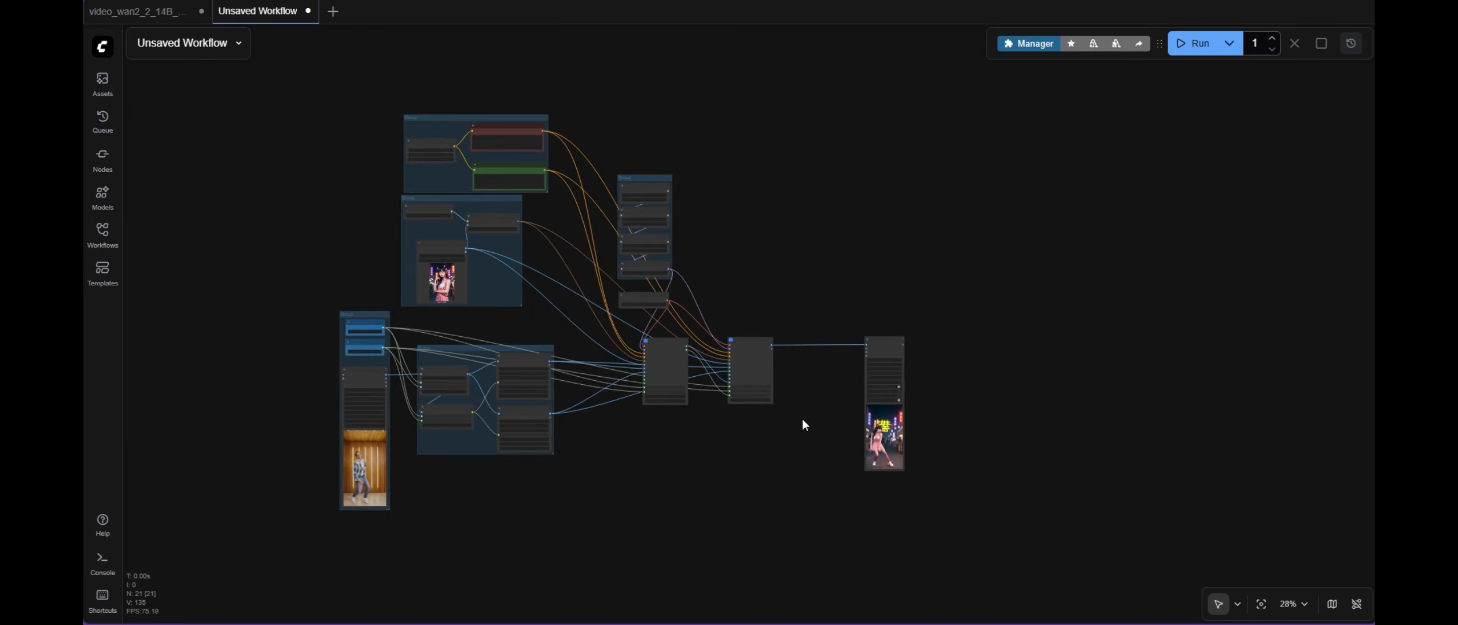
pyautogui.scroll(20, 465, 395)
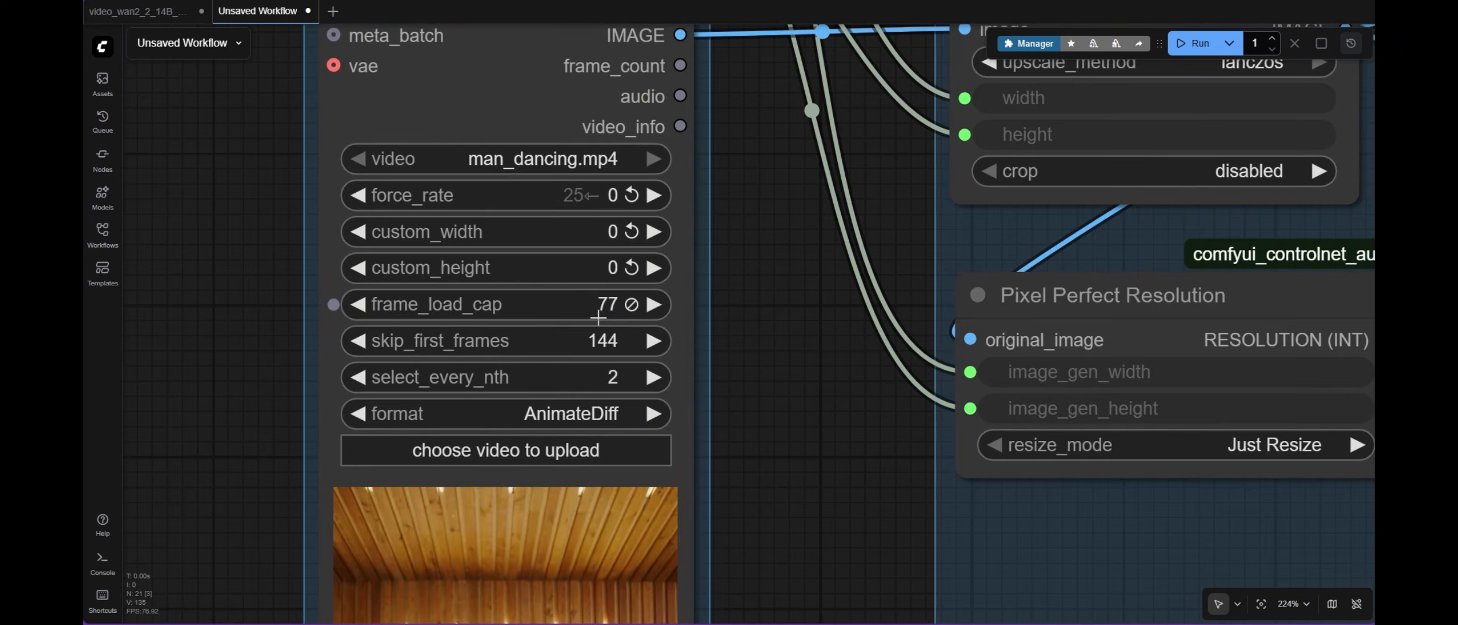
pyautogui.click(606, 311)
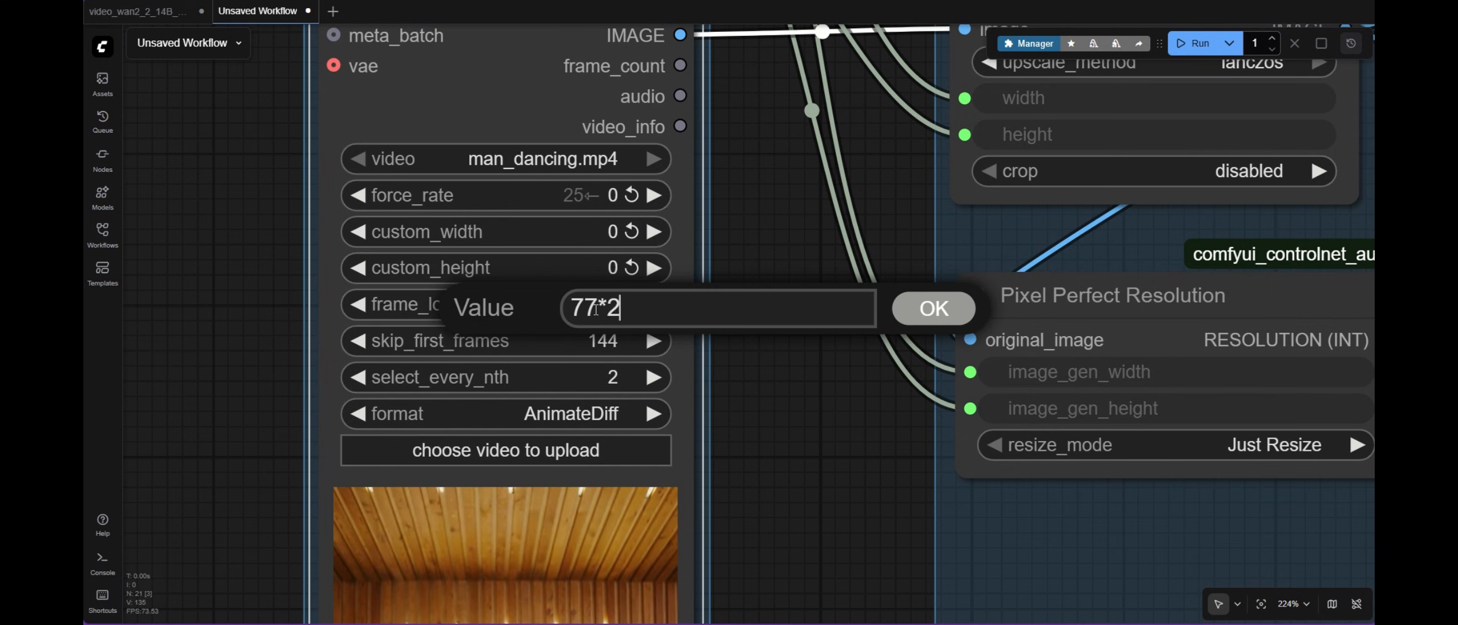
pyautogui.press('Return')
pyautogui.click(594, 308)
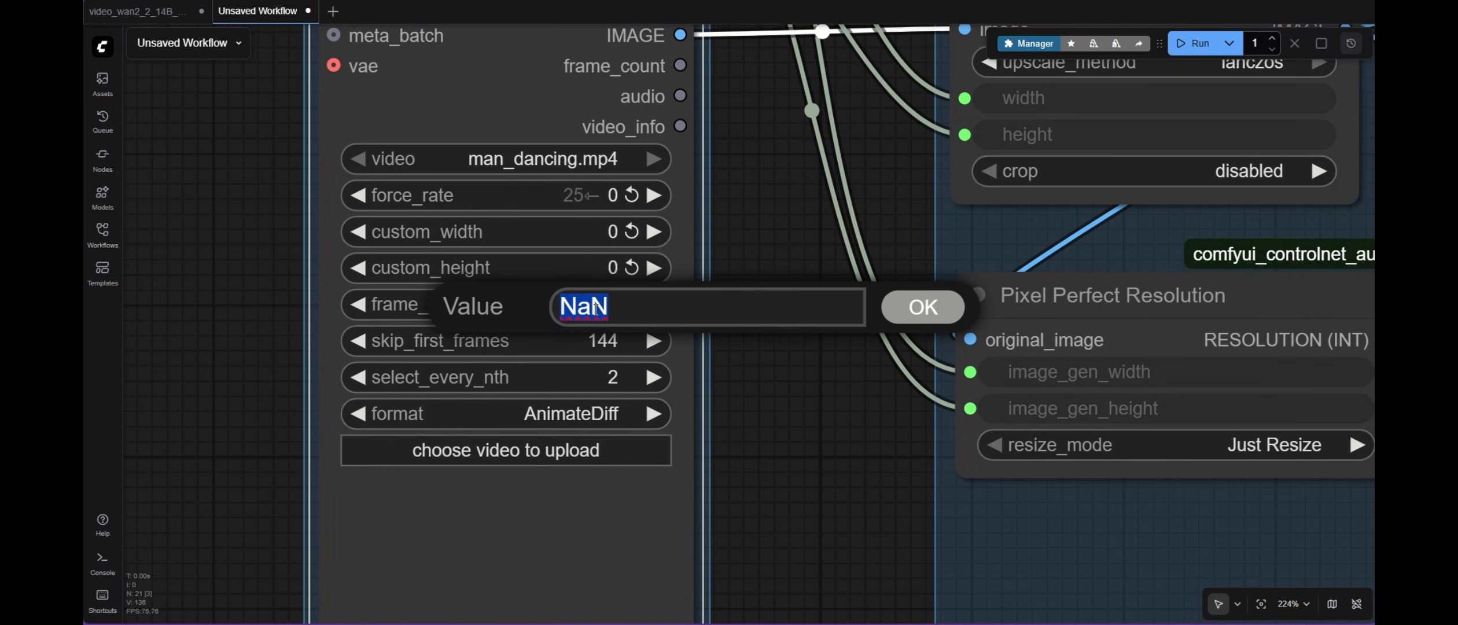
pyautogui.press('Return')
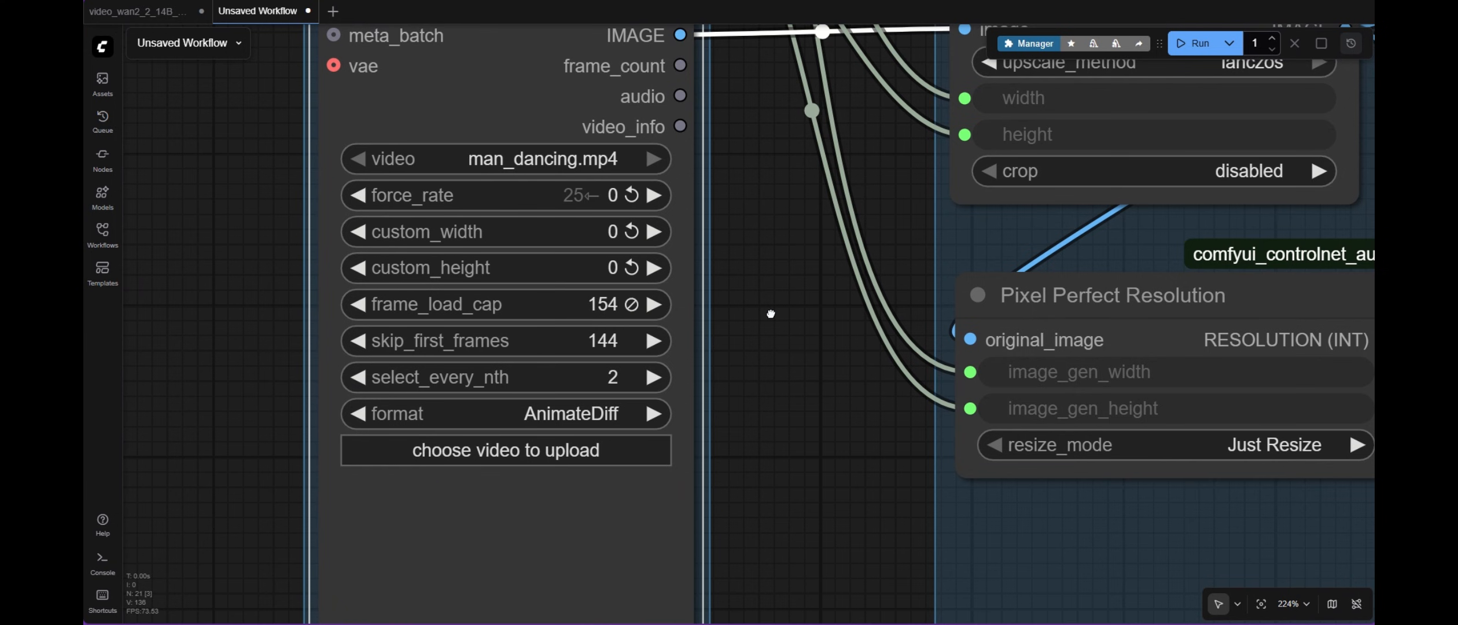
pyautogui.scroll(-11, 538, 330)
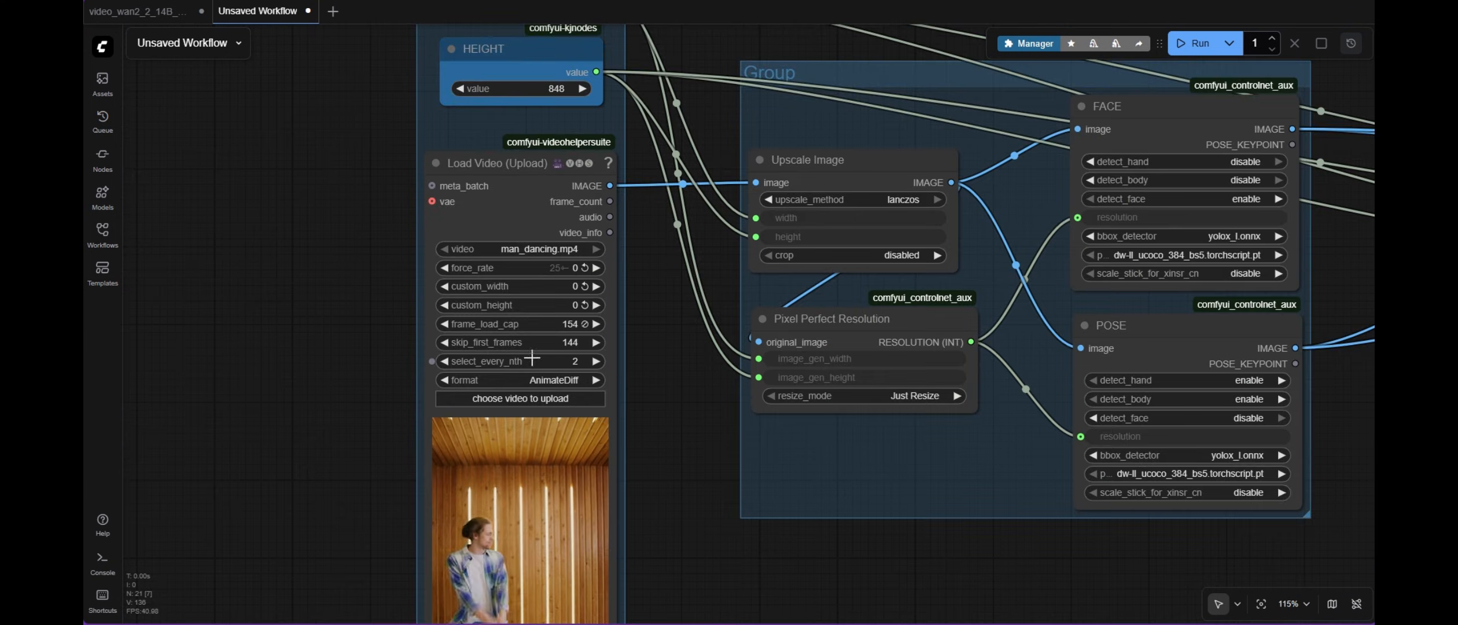
# Open the preview options of the Load Video node and examine the animation generated in Video Combine.
pyautogui.scroll(-6, 535, 459)
pyautogui.scroll(8, 575, 467)
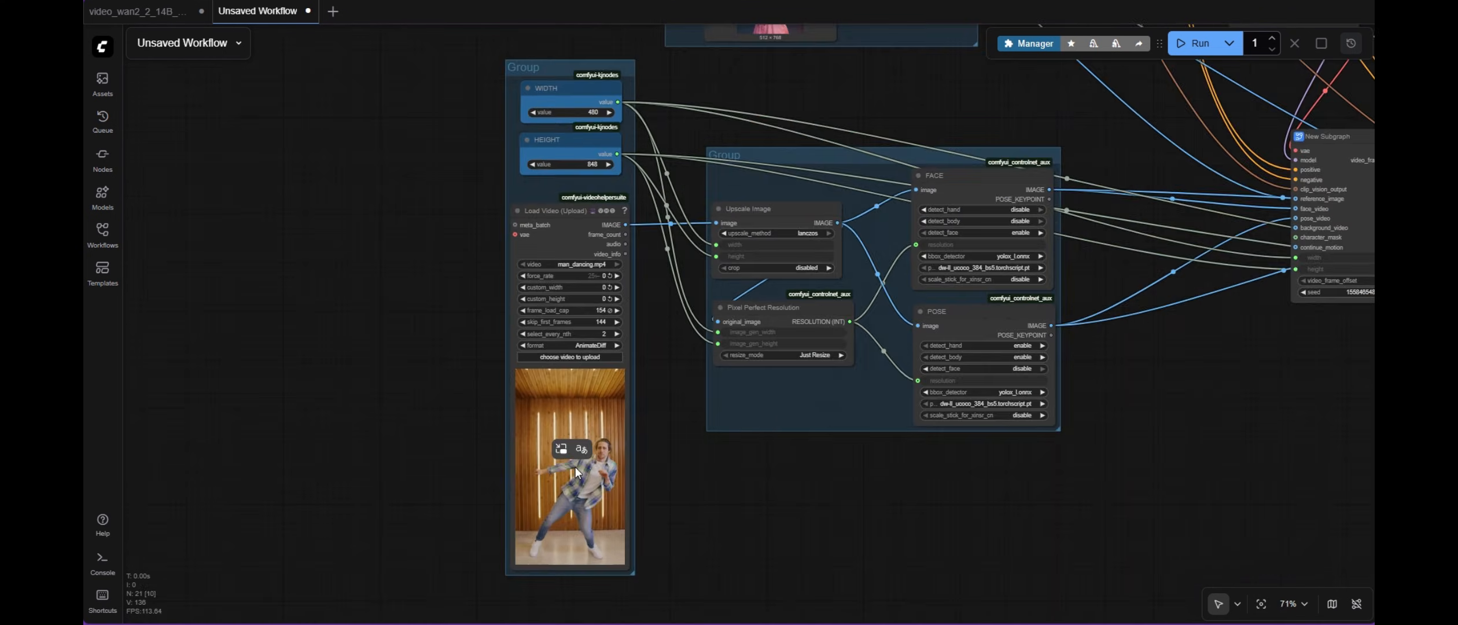
pyautogui.rightClick(574, 358)
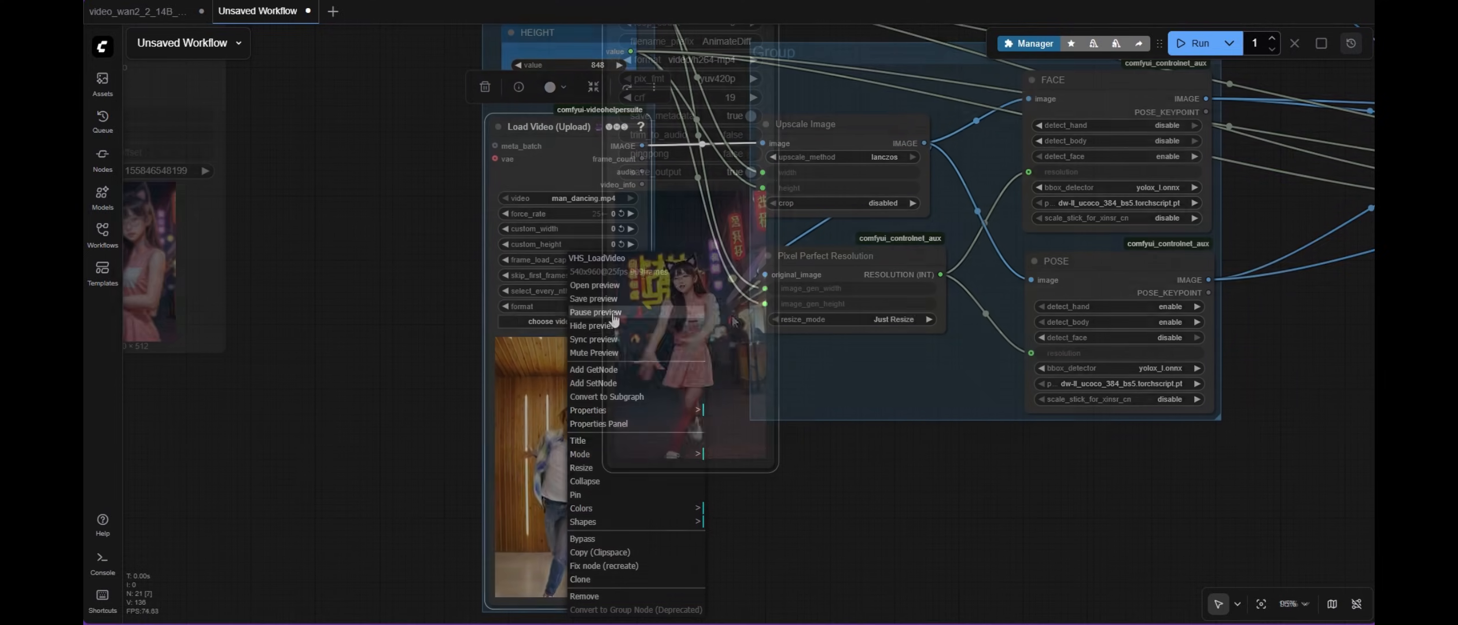
pyautogui.scroll(7, 737, 280)
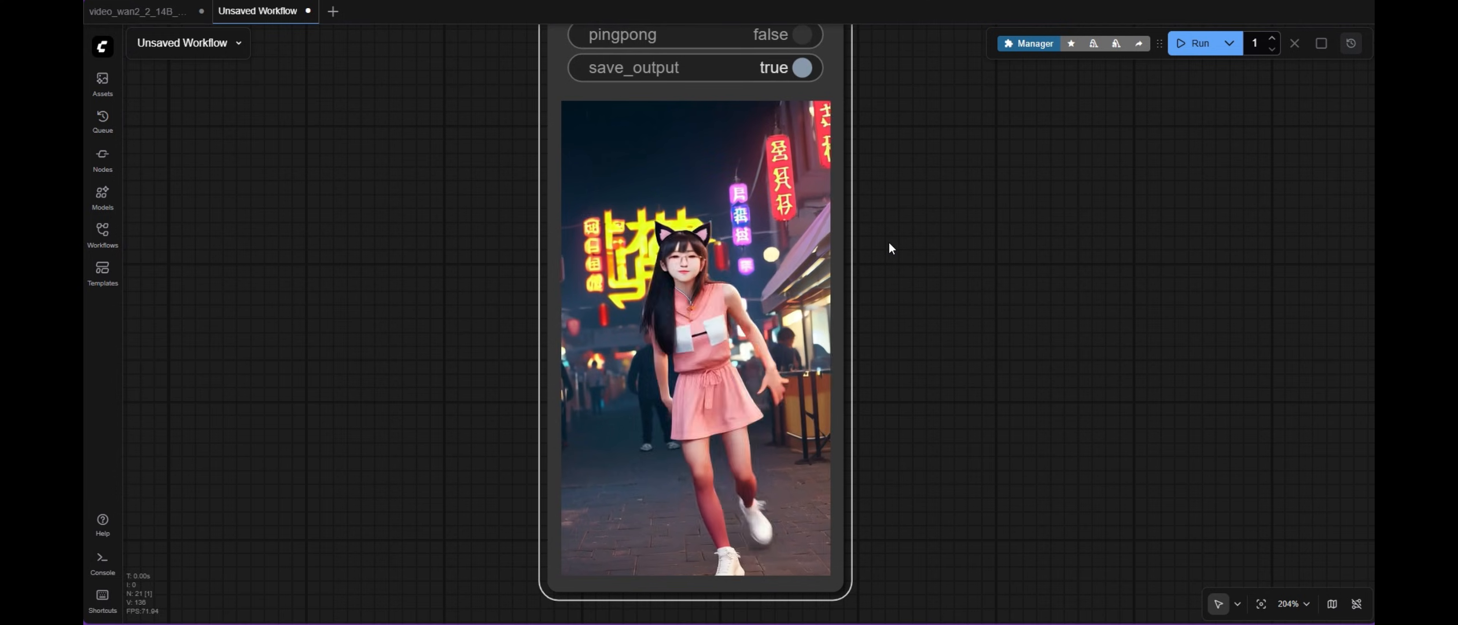
pyautogui.scroll(-20, 891, 250)
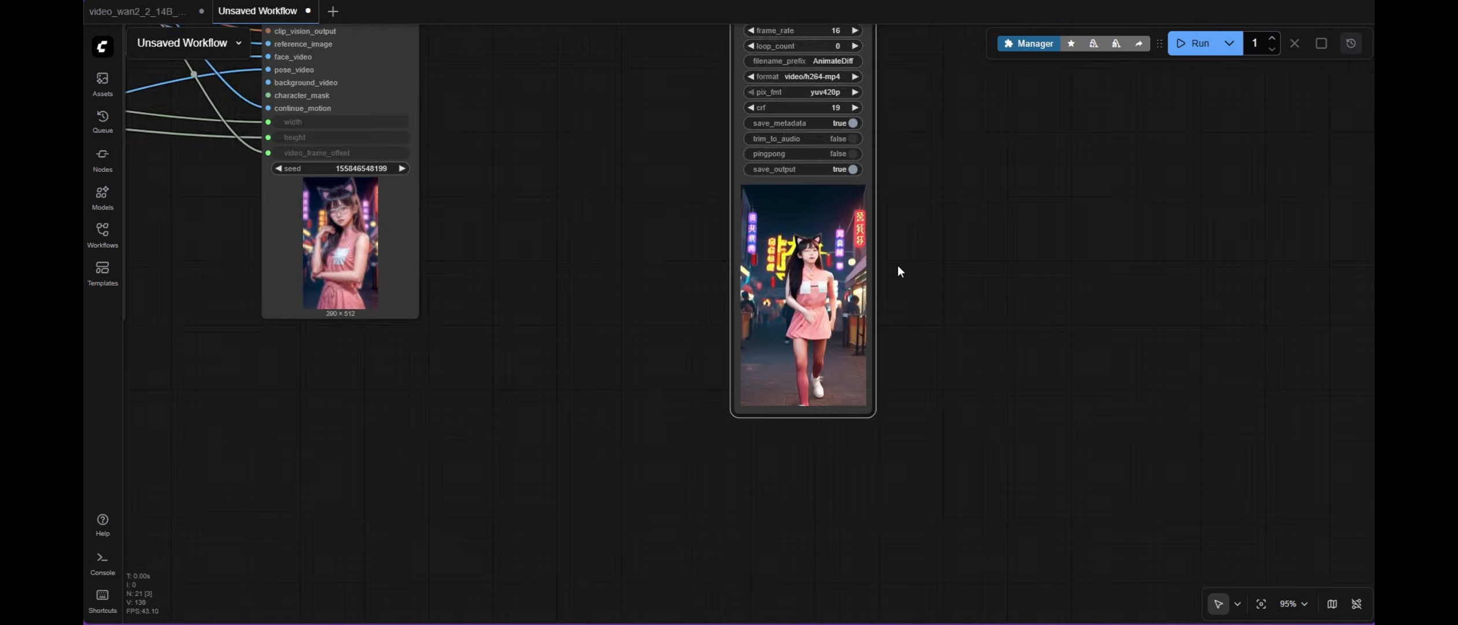
# Open the second subgraph and add a Batch Images node near VAE Decode.
pyautogui.scroll(15, 692, 266)
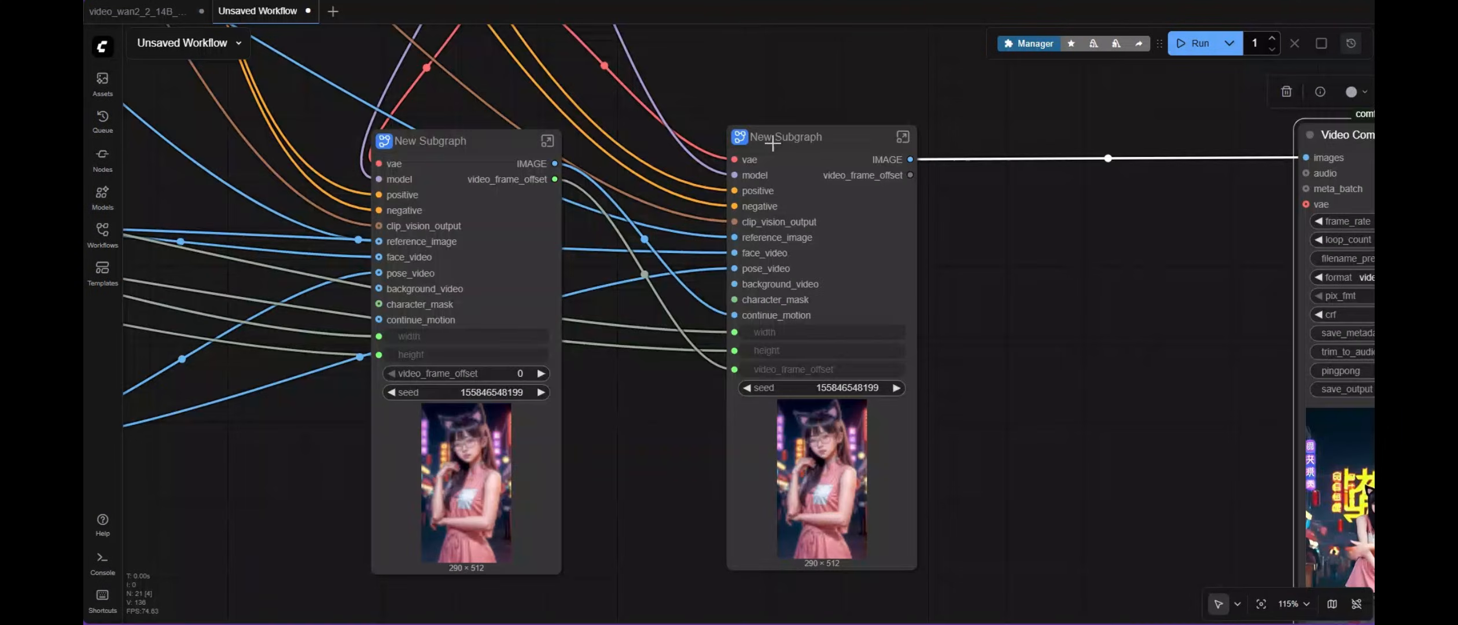
pyautogui.click(902, 137)
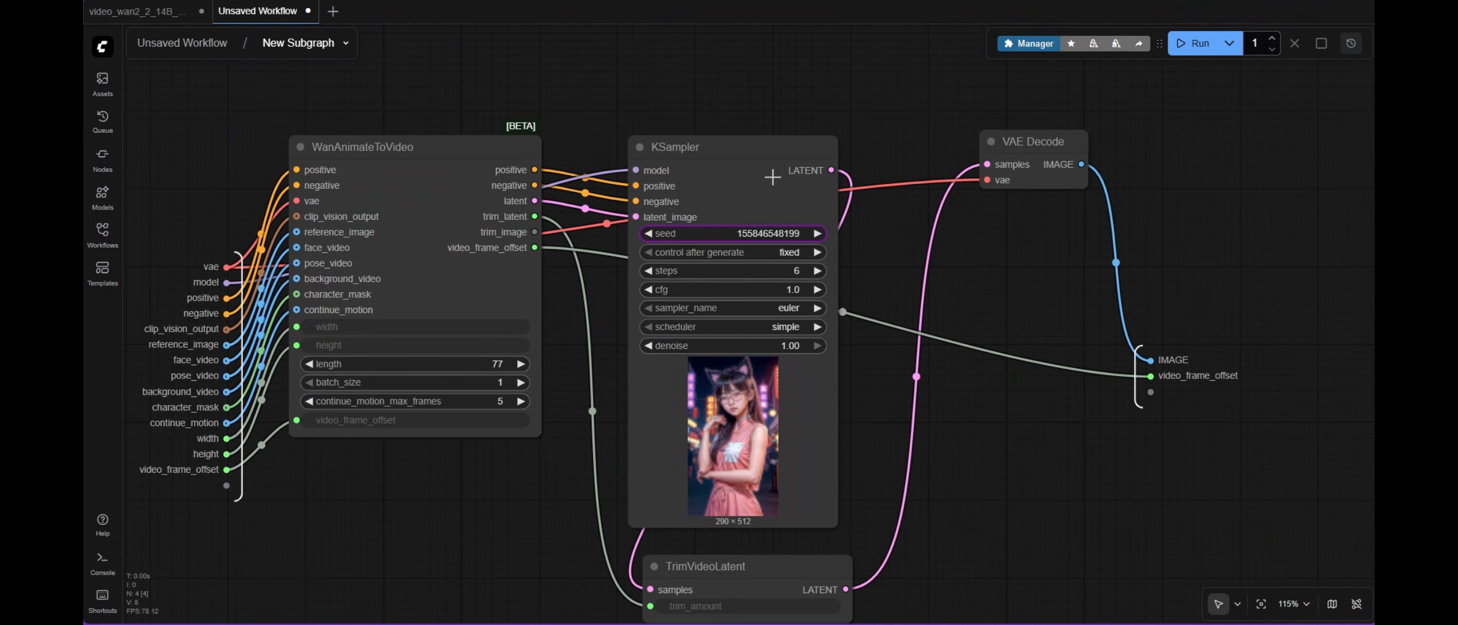
pyautogui.scroll(-7, 772, 177)
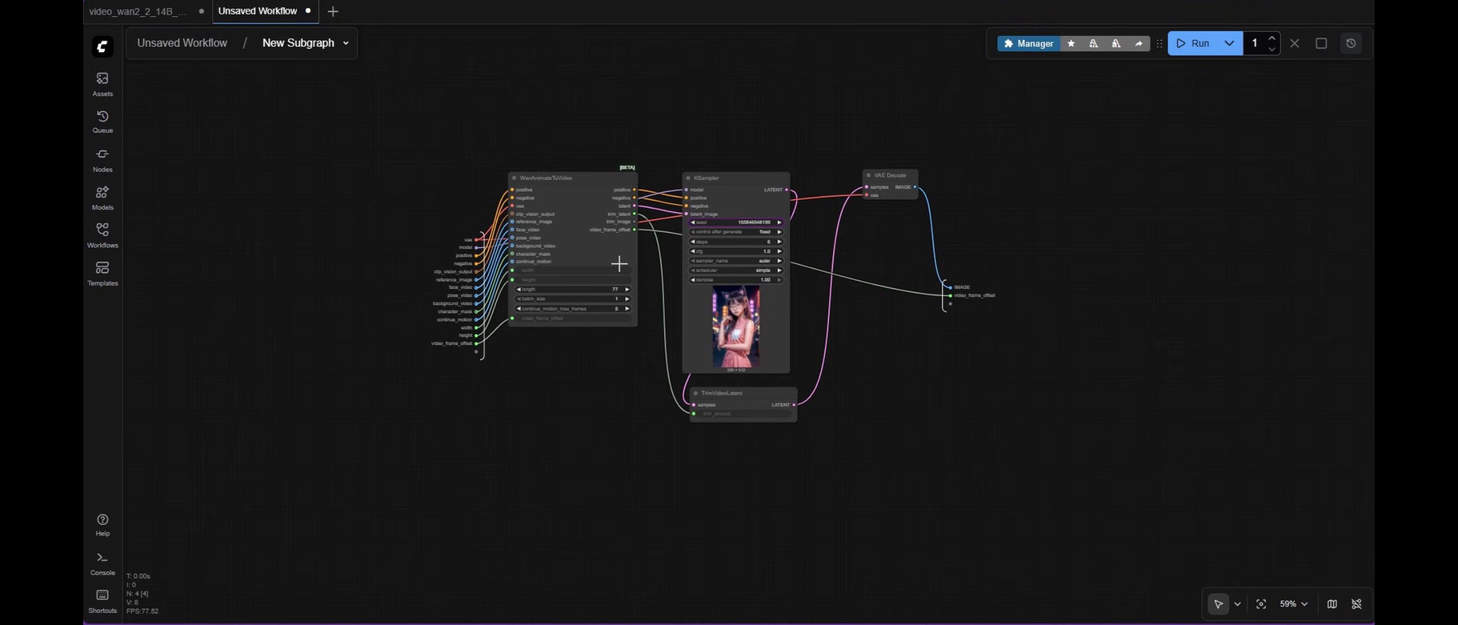
pyautogui.scroll(2, 770, 172)
pyautogui.doubleClick(860, 132)
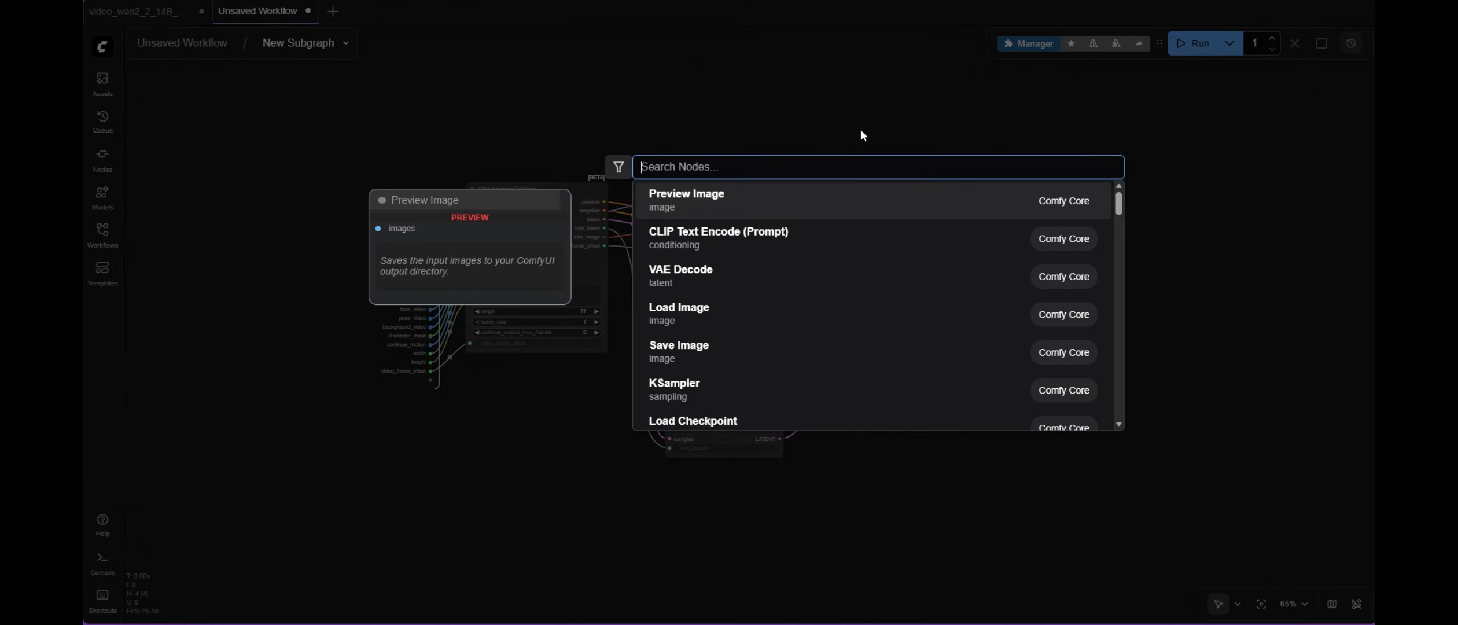
pyautogui.write('batcg')
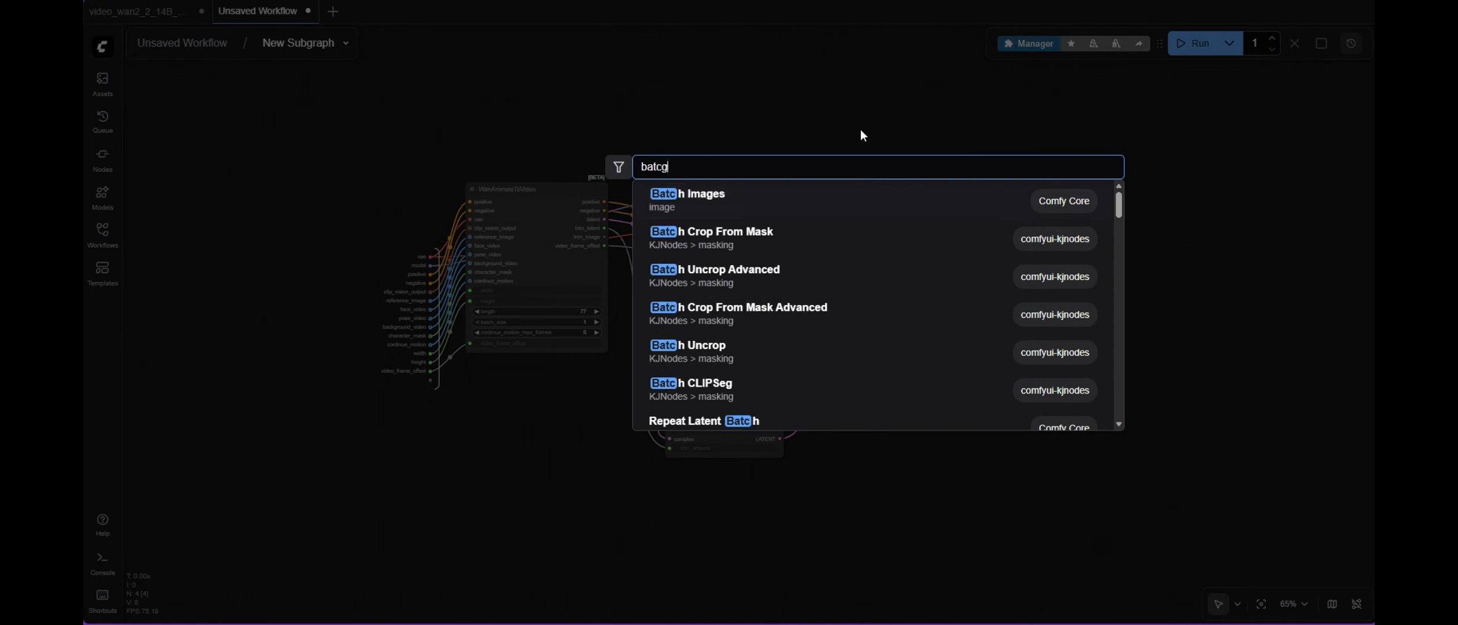
pyautogui.click(746, 202)
pyautogui.scroll(2, 353, 379)
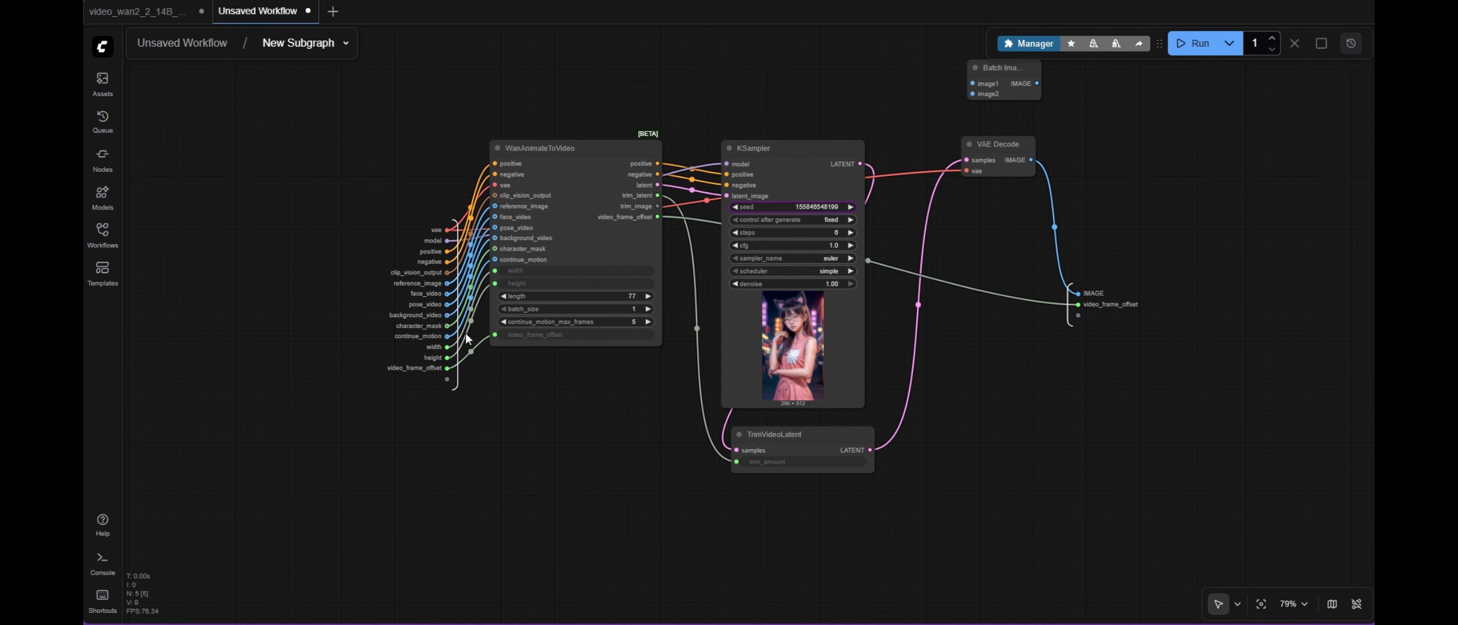
# Connect continue_motion to Batch Images' image1 and VAE Decode's IMAGE to image2, and link the batch output to the subgraph's IMAGE output.
pyautogui.moveTo(449, 335); pyautogui.dragTo(978, 442)
pyautogui.scroll(3, 1083, 291)
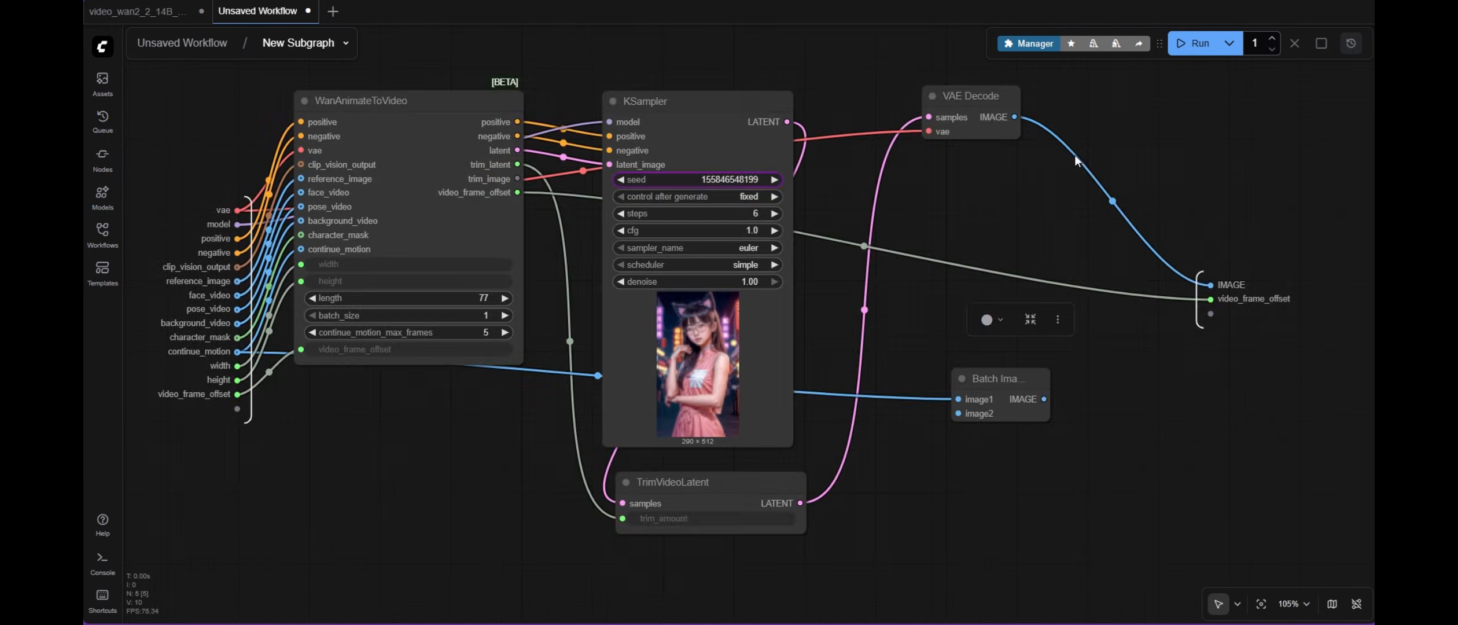
pyautogui.moveTo(1013, 116); pyautogui.dragTo(1118, 342)
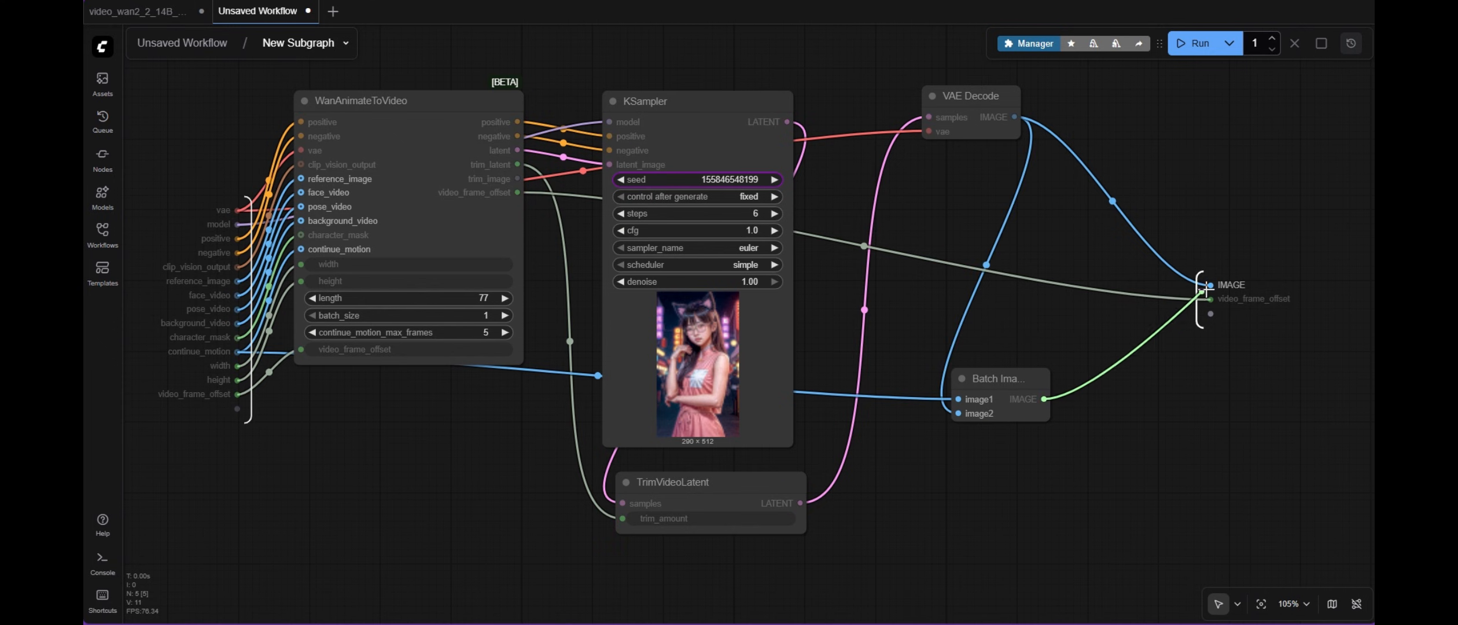
pyautogui.moveTo(1212, 283); pyautogui.dragTo(1211, 285)
pyautogui.moveTo(972, 108); pyautogui.dragTo(960, 113)
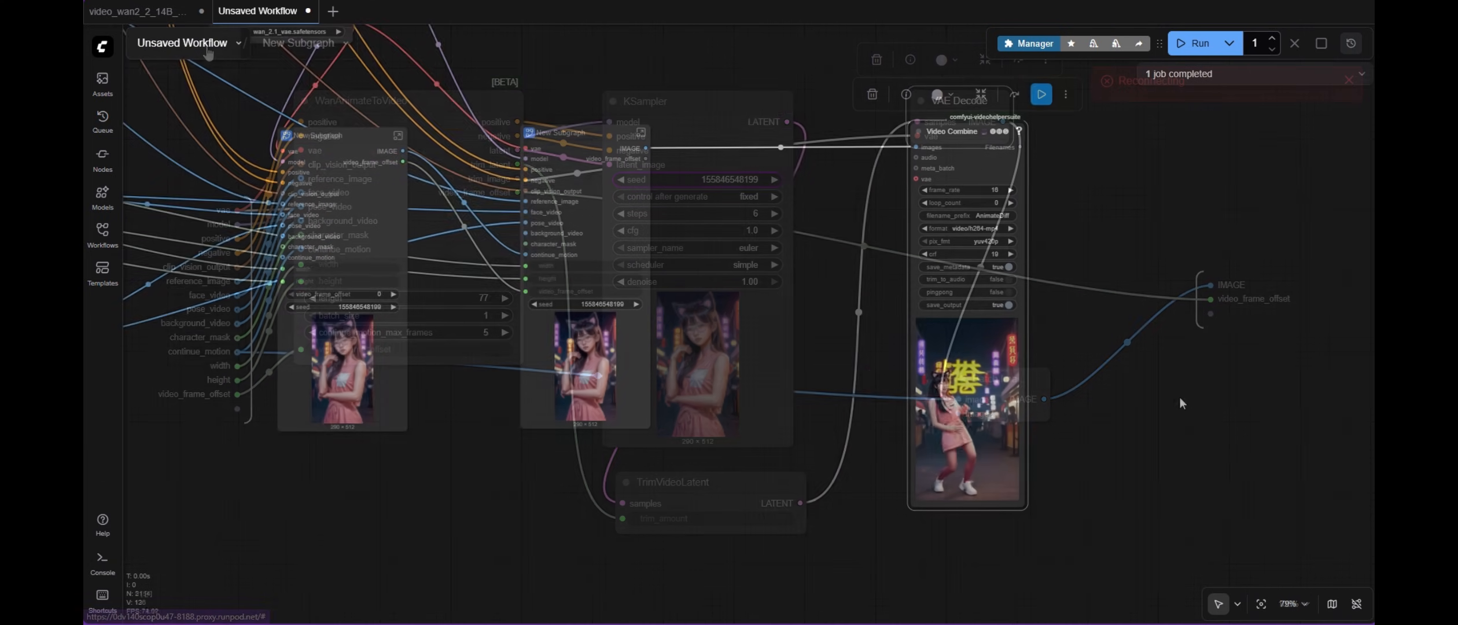
# Return to the main workflow and examine the animation in Video Combine for how the two segments join.
pyautogui.moveTo(1180, 398); pyautogui.dragTo(1034, 369)
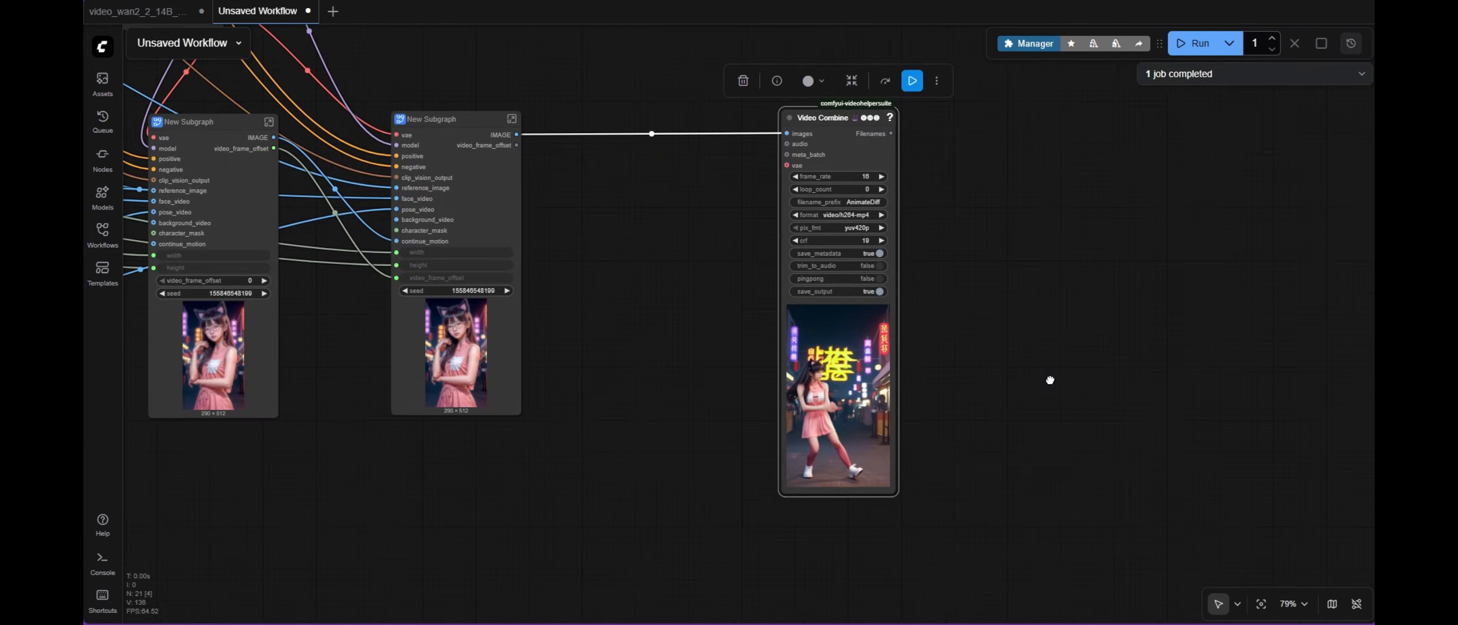
pyautogui.scroll(4, 946, 410)
pyautogui.scroll(3, 943, 409)
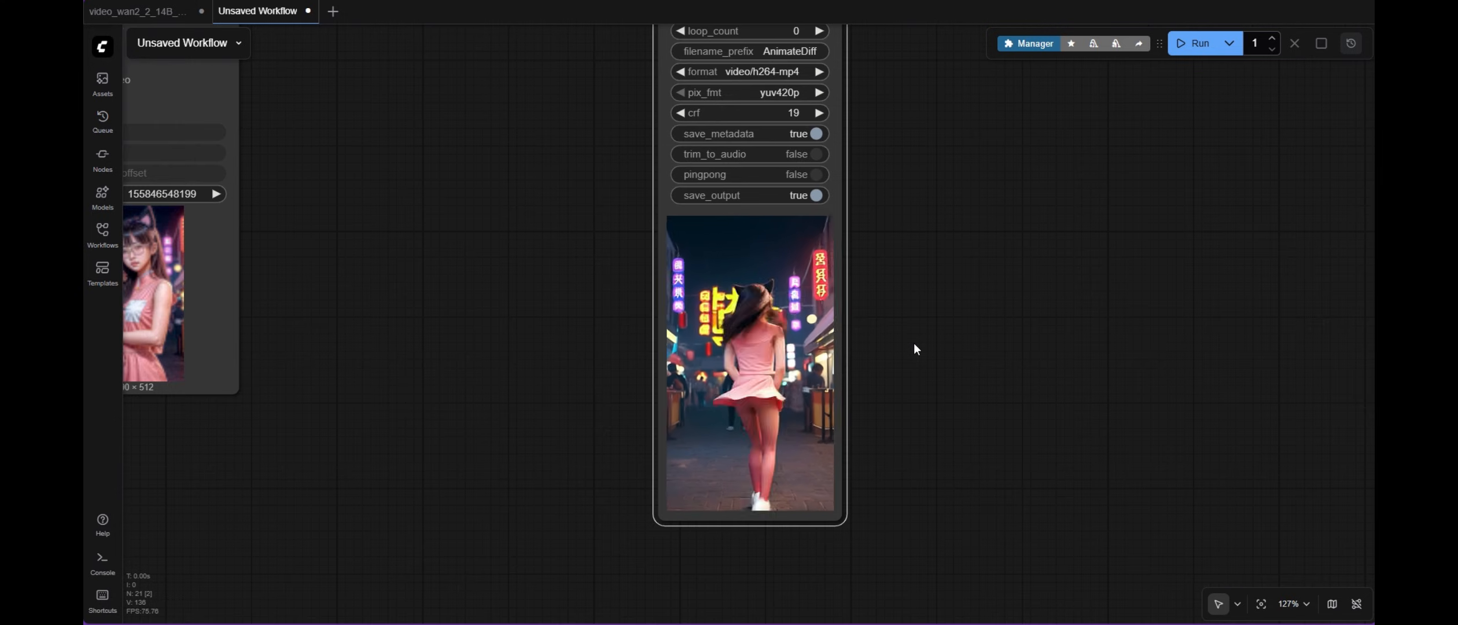
pyautogui.scroll(-2, 914, 347)
pyautogui.scroll(-9, 911, 356)
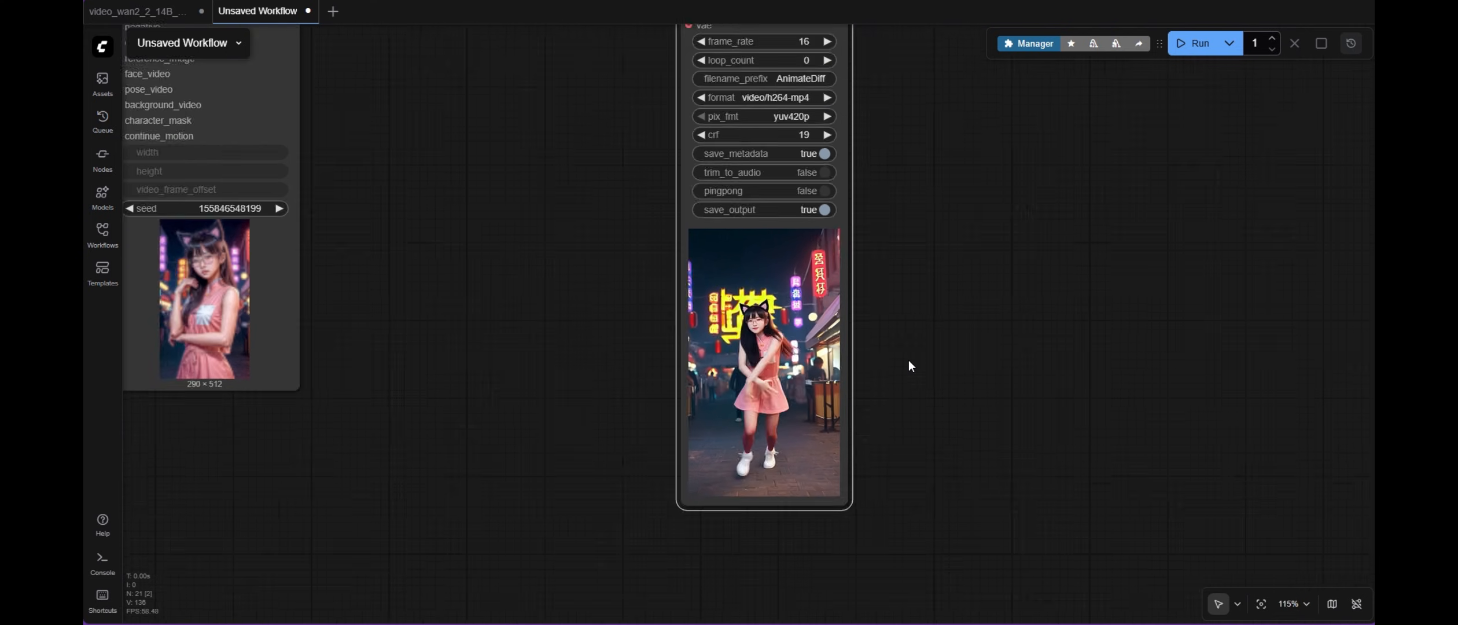
# Reopen the second subgraph and add an ImageFromBatch node beside VAE Decode.
pyautogui.scroll(8, 563, 169)
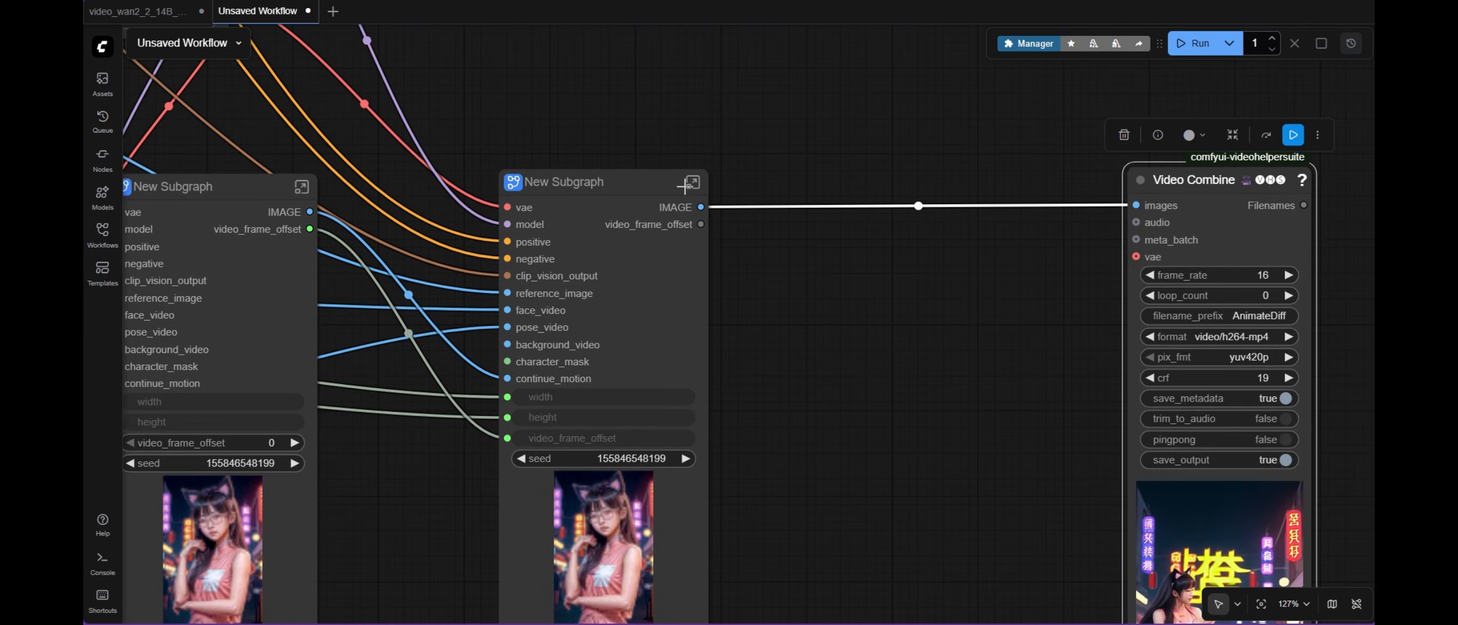
pyautogui.click(688, 184)
pyautogui.scroll(-3, 610, 305)
pyautogui.doubleClick(804, 439)
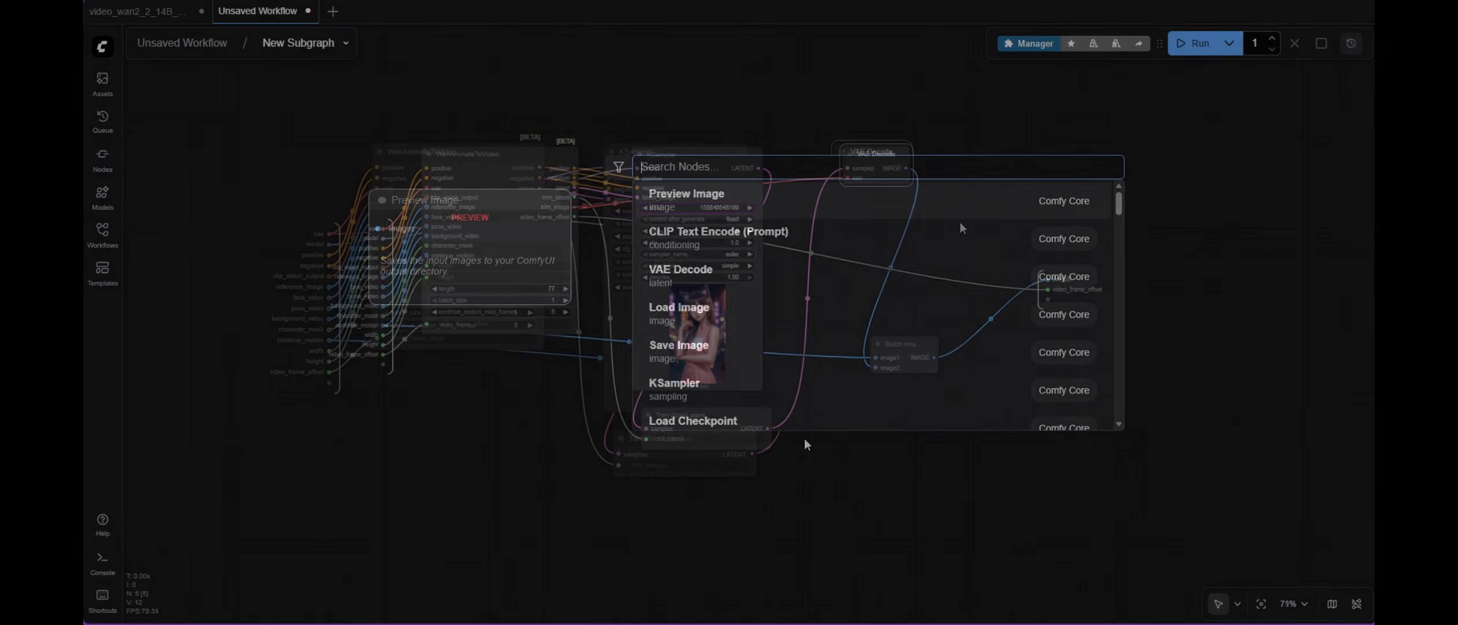
pyautogui.write('image from')
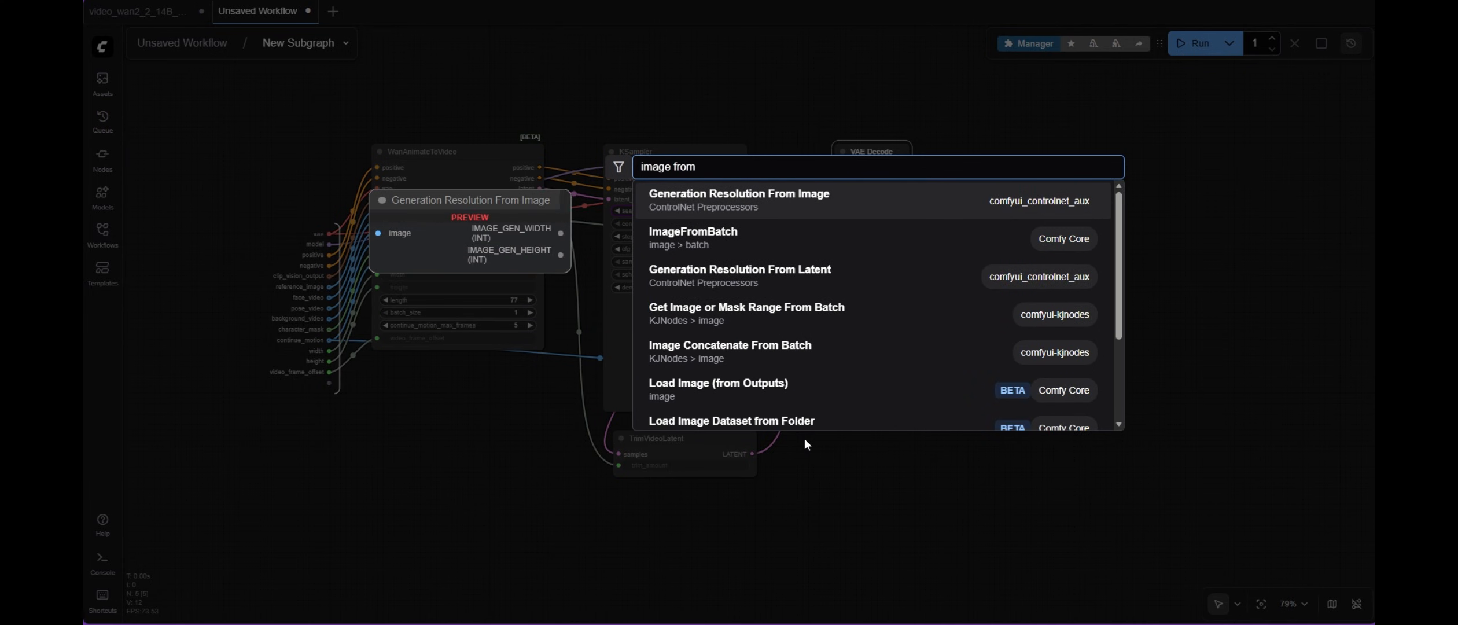
pyautogui.click(751, 236)
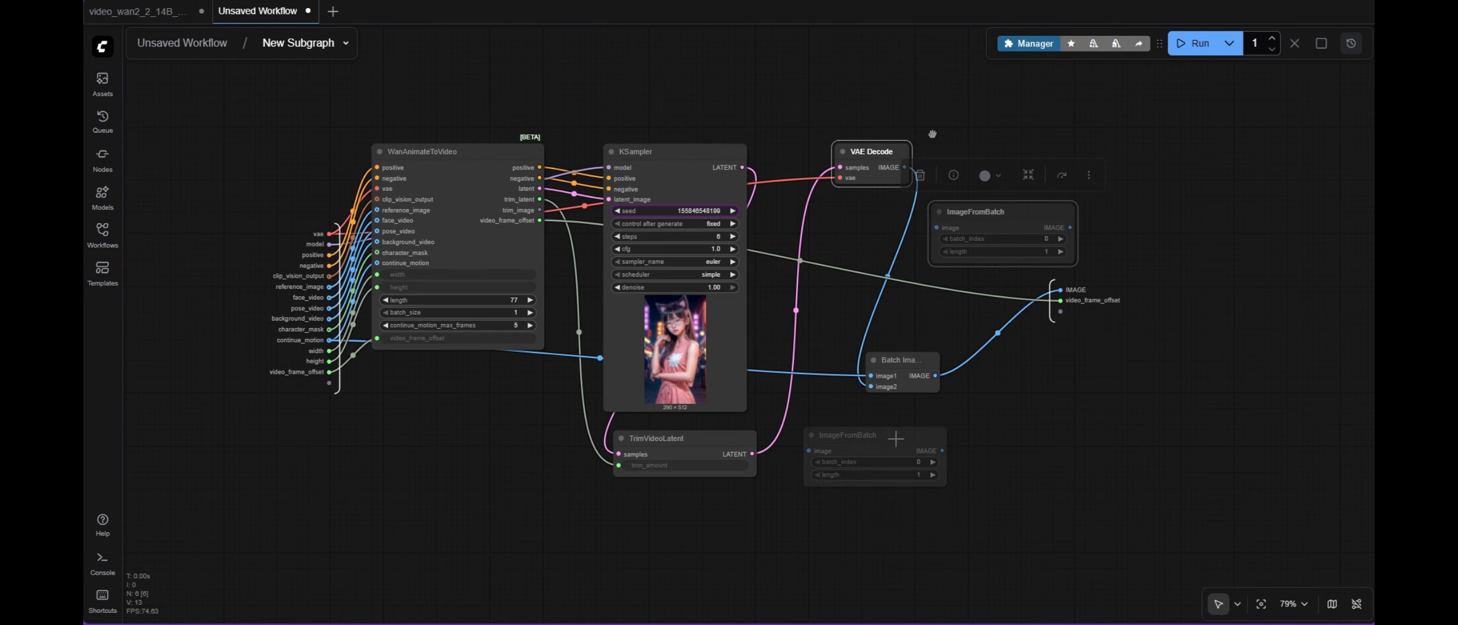
pyautogui.click(930, 135)
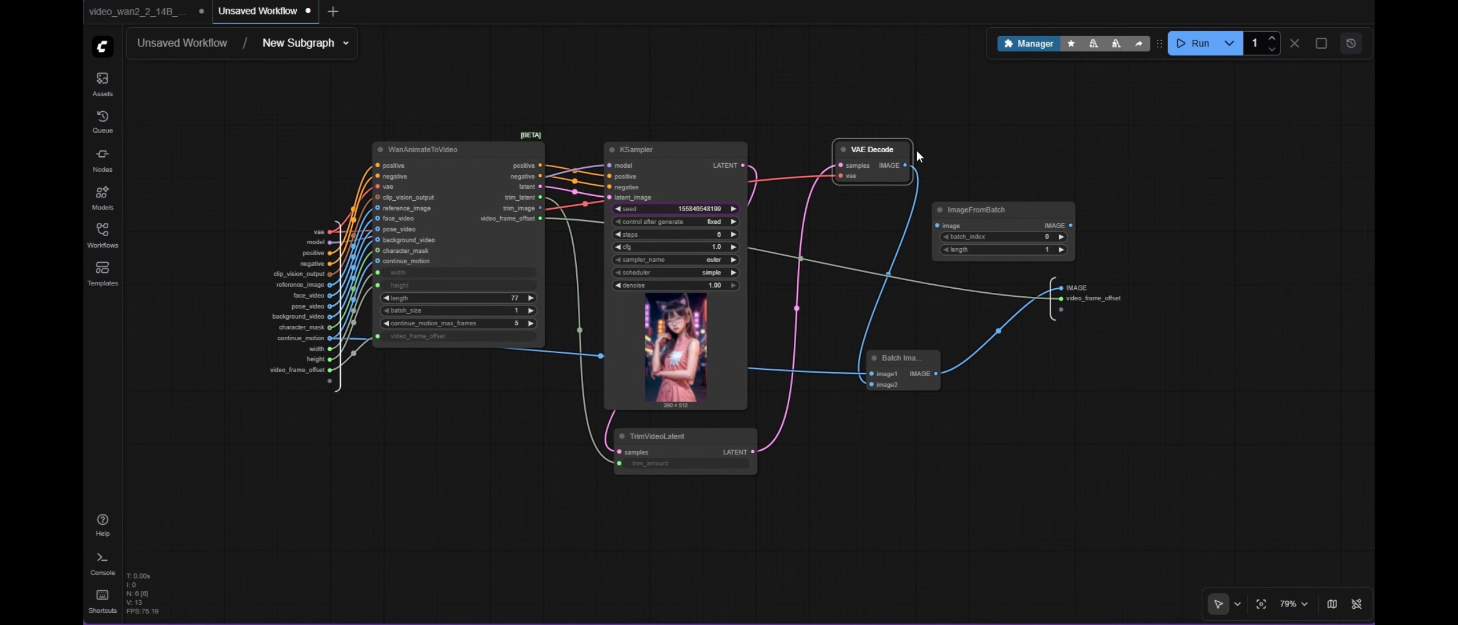
# Route VAE Decode's IMAGE through ImageFromBatch into Batch Images' image2, place ImageFromBatch below VAE Decode, and connect trim_image to batch_index.
pyautogui.moveTo(909, 159); pyautogui.dragTo(938, 225)
pyautogui.moveTo(1070, 225); pyautogui.dragTo(1071, 225)
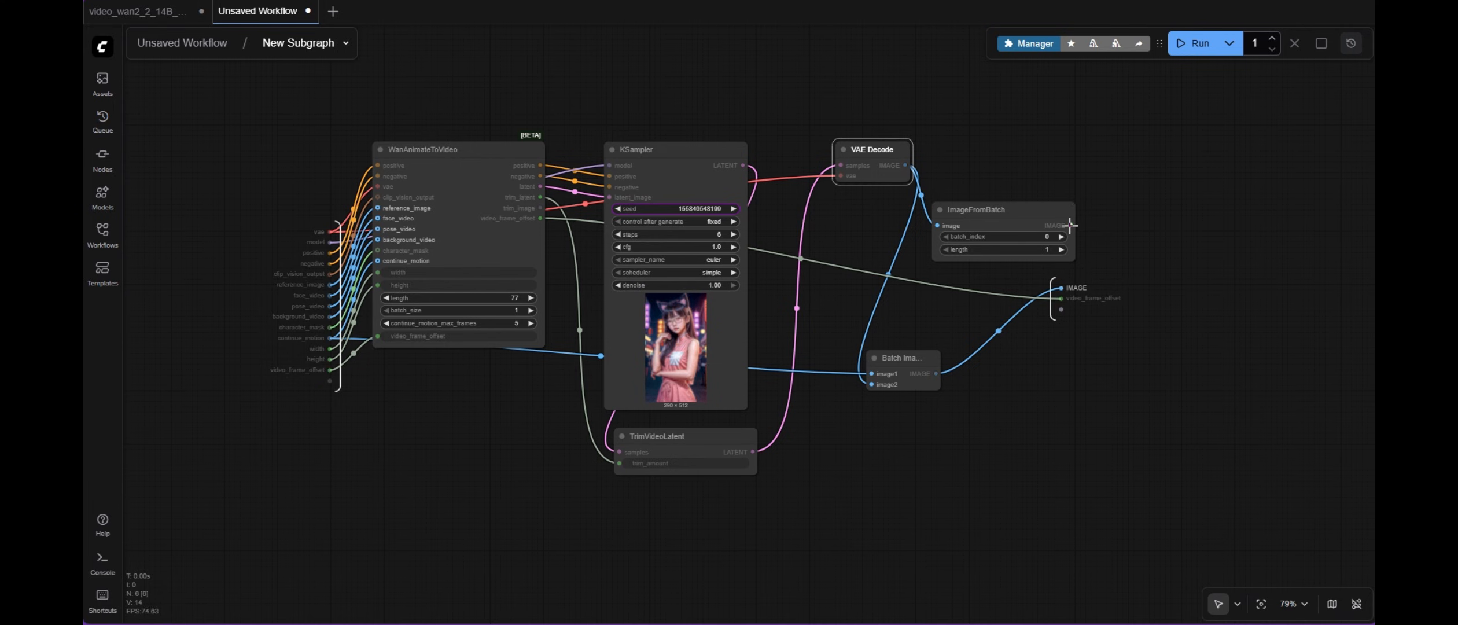
pyautogui.moveTo(928, 323); pyautogui.dragTo(870, 388)
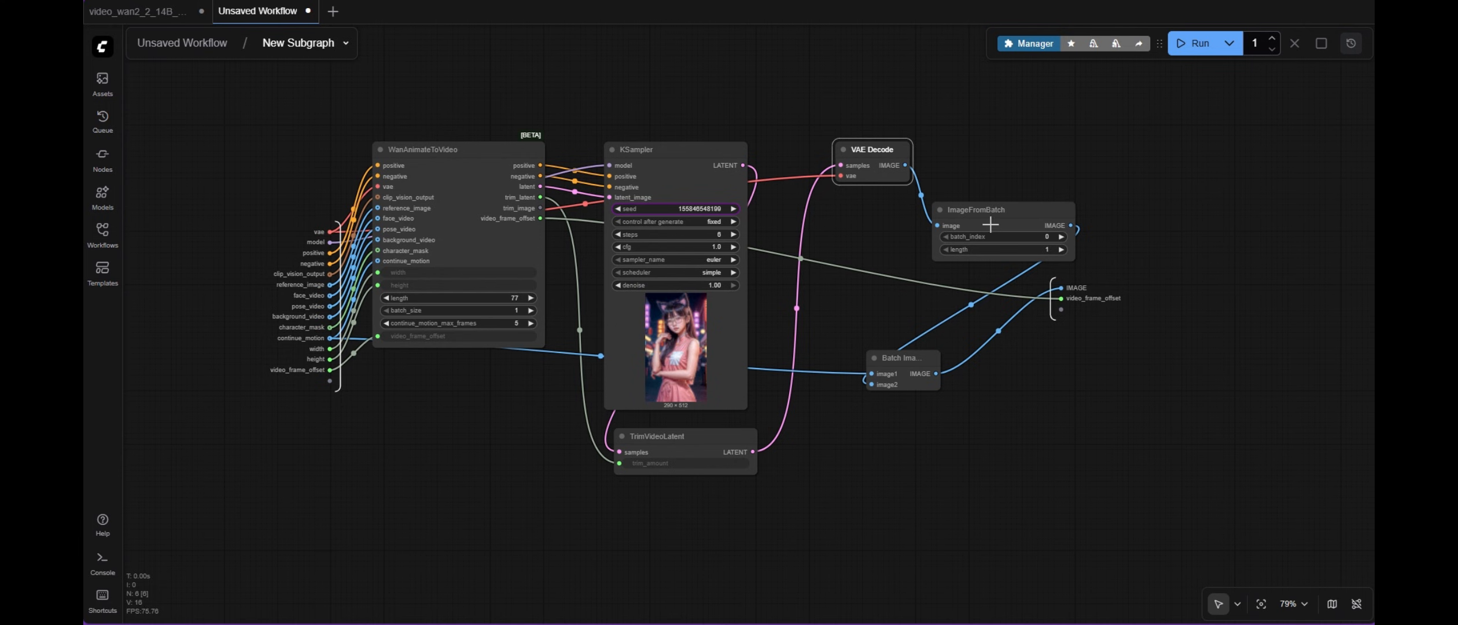
pyautogui.moveTo(990, 225); pyautogui.dragTo(893, 229)
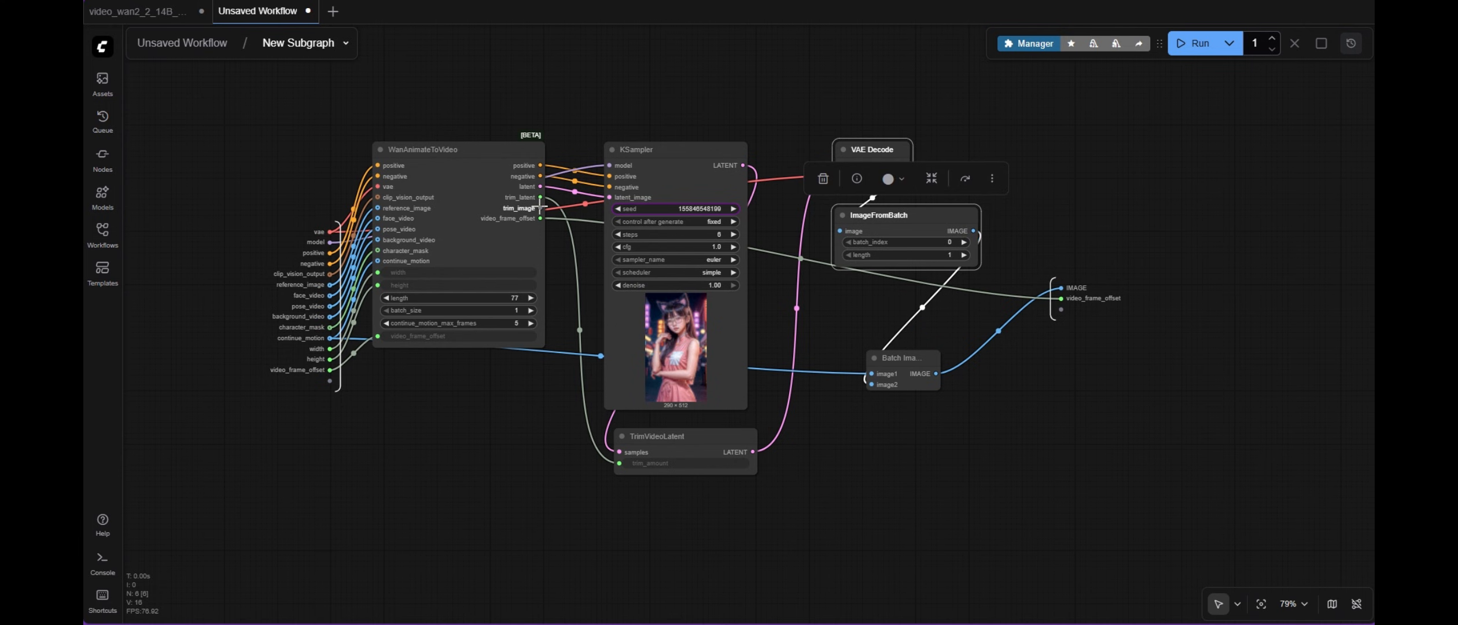
pyautogui.moveTo(542, 208); pyautogui.dragTo(842, 242)
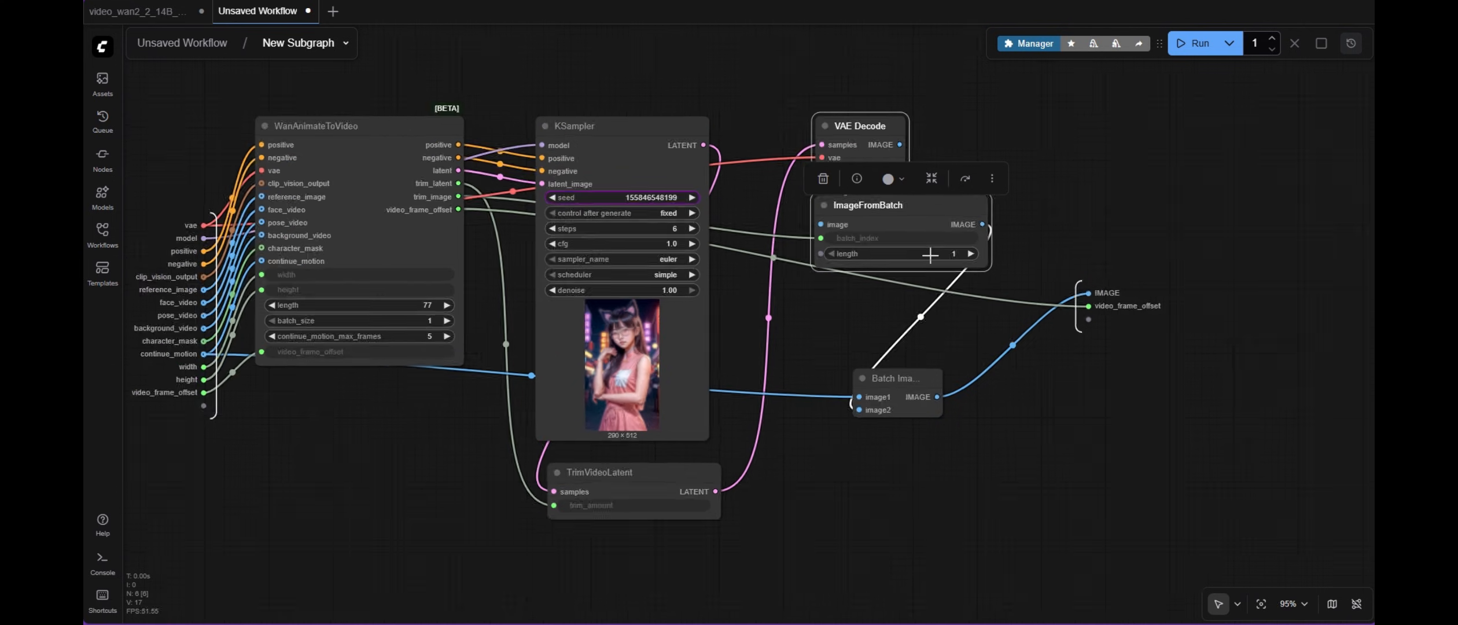
# Add a Get Image Count node fed by pose_video, and connect its count output to ImageFromBatch's length.
pyautogui.scroll(2, 926, 253)
pyautogui.scroll(-1, 934, 253)
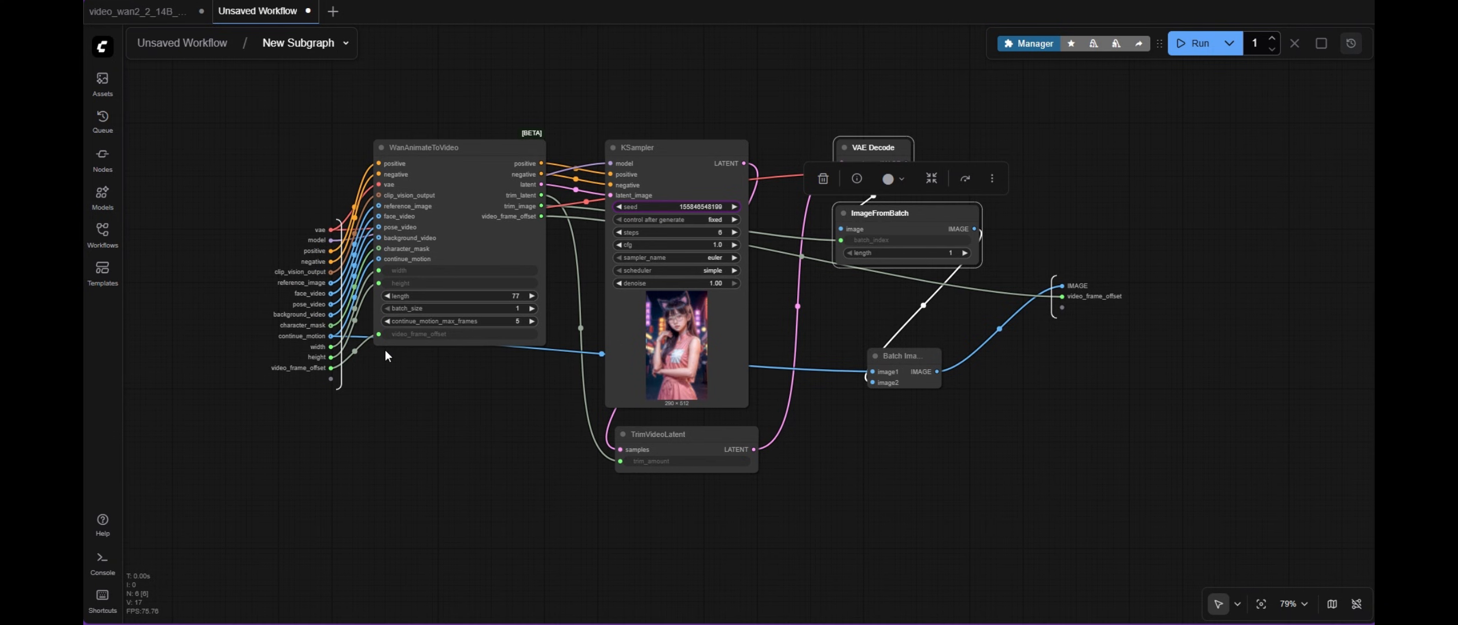
pyautogui.scroll(2, 386, 355)
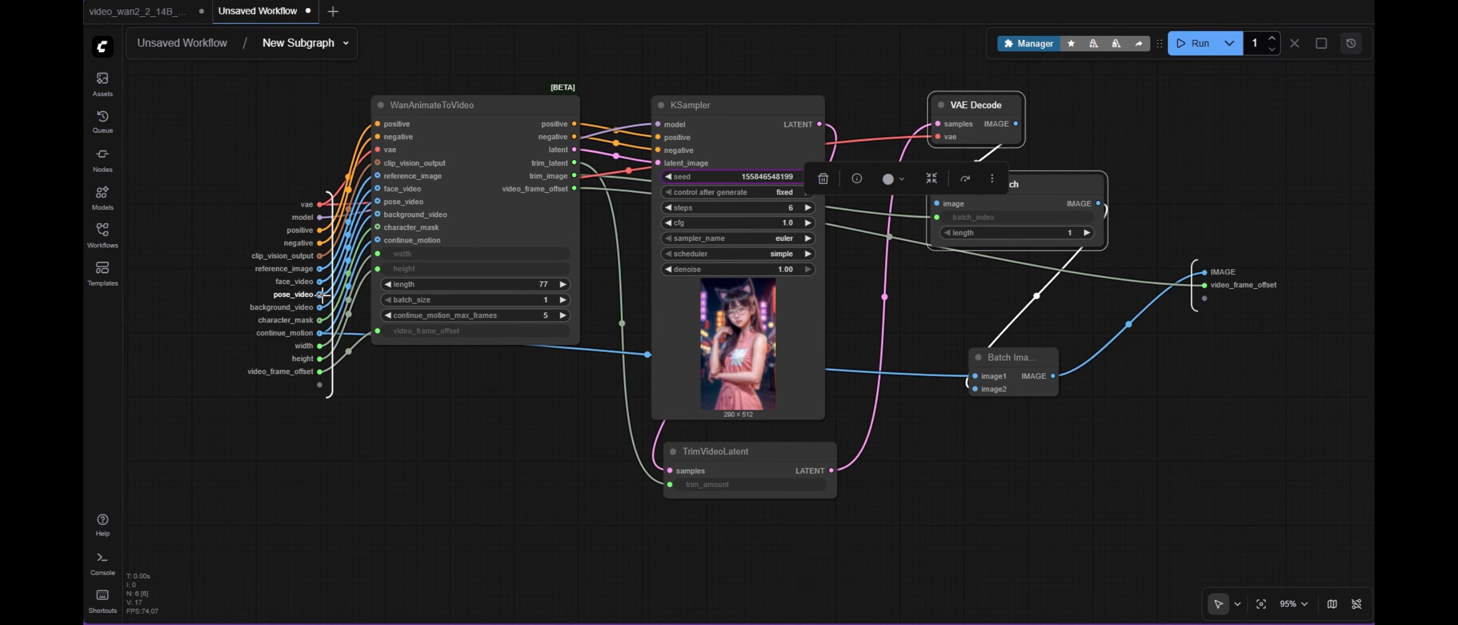
pyautogui.doubleClick(469, 421)
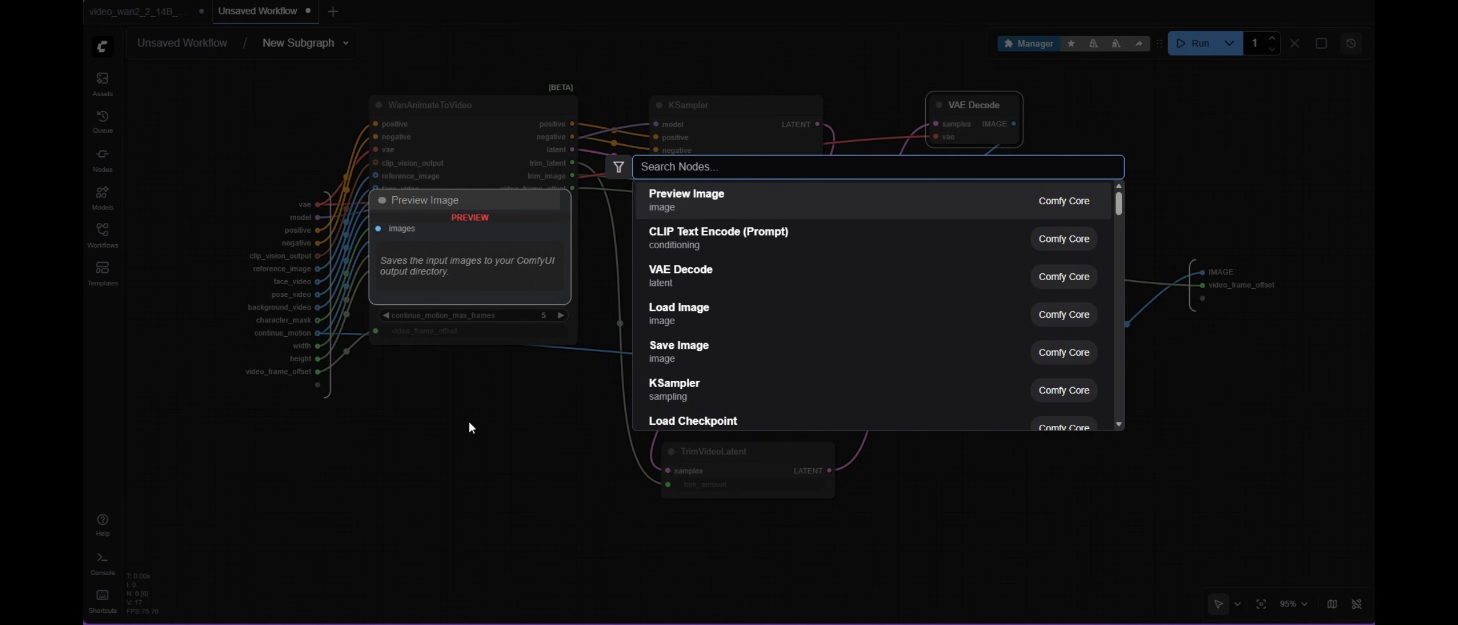
pyautogui.write('count')
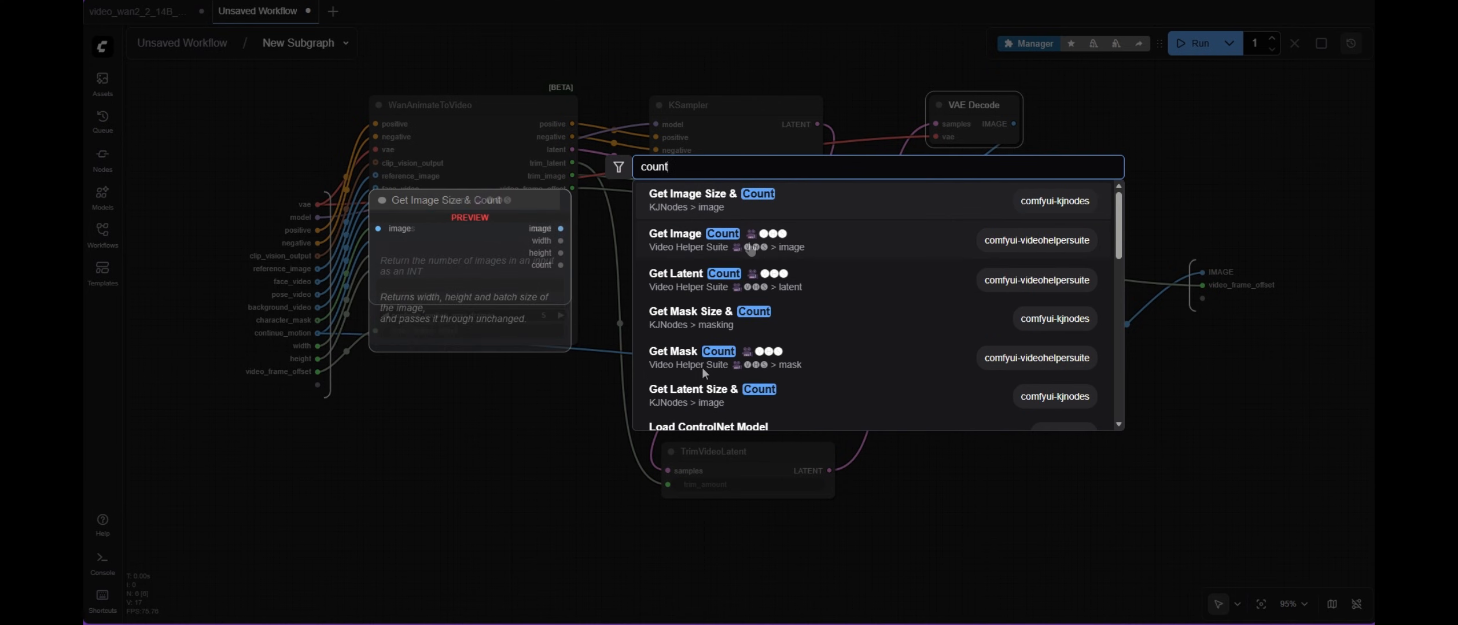
pyautogui.click(809, 241)
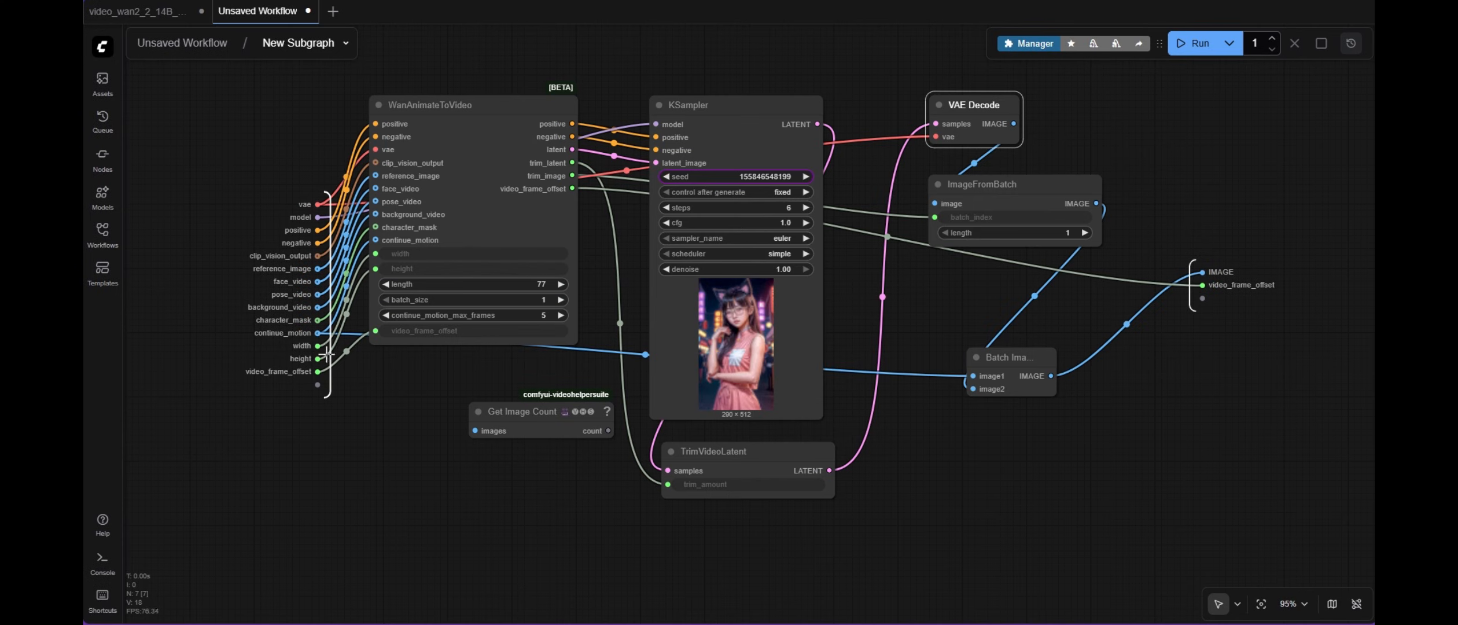
pyautogui.moveTo(317, 294); pyautogui.dragTo(488, 432)
pyautogui.moveTo(608, 431); pyautogui.dragTo(950, 236)
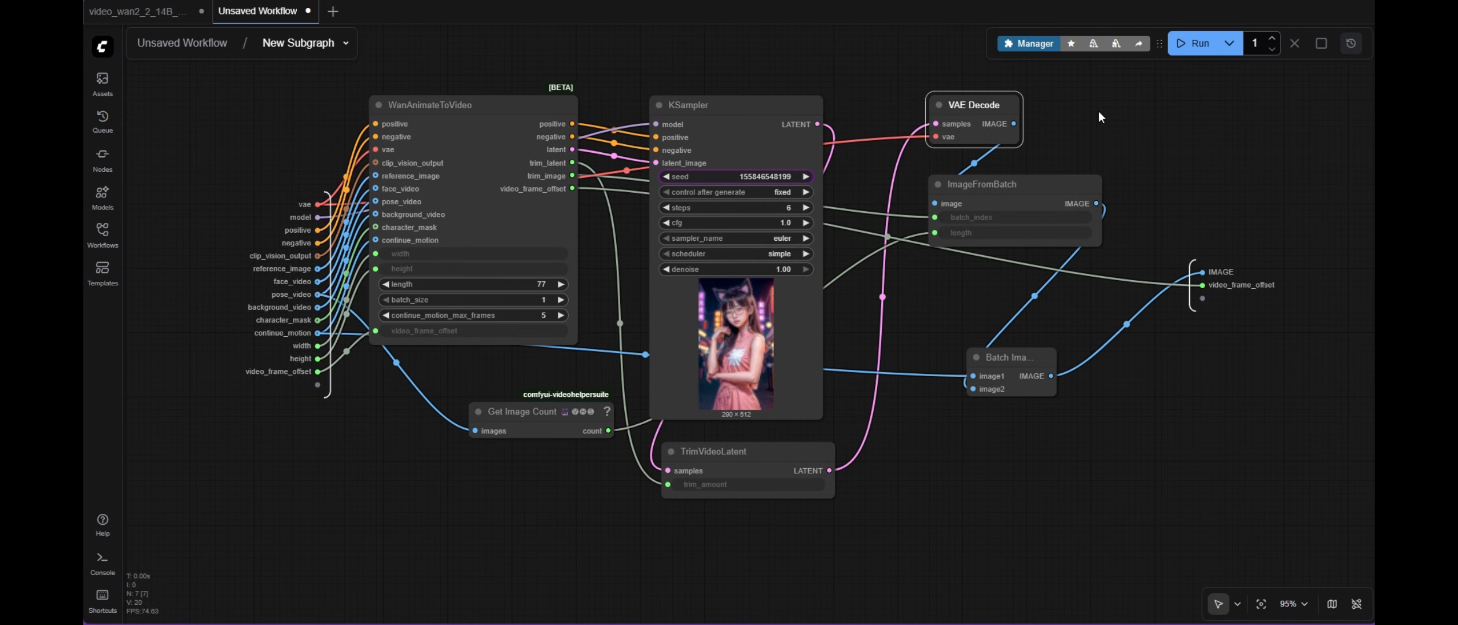
# Return to the main workflow, run the Video Combine node, and check how the regenerated animation plays.
pyautogui.click(194, 49)
pyautogui.scroll(-4, 660, 102)
pyautogui.click(1051, 164)
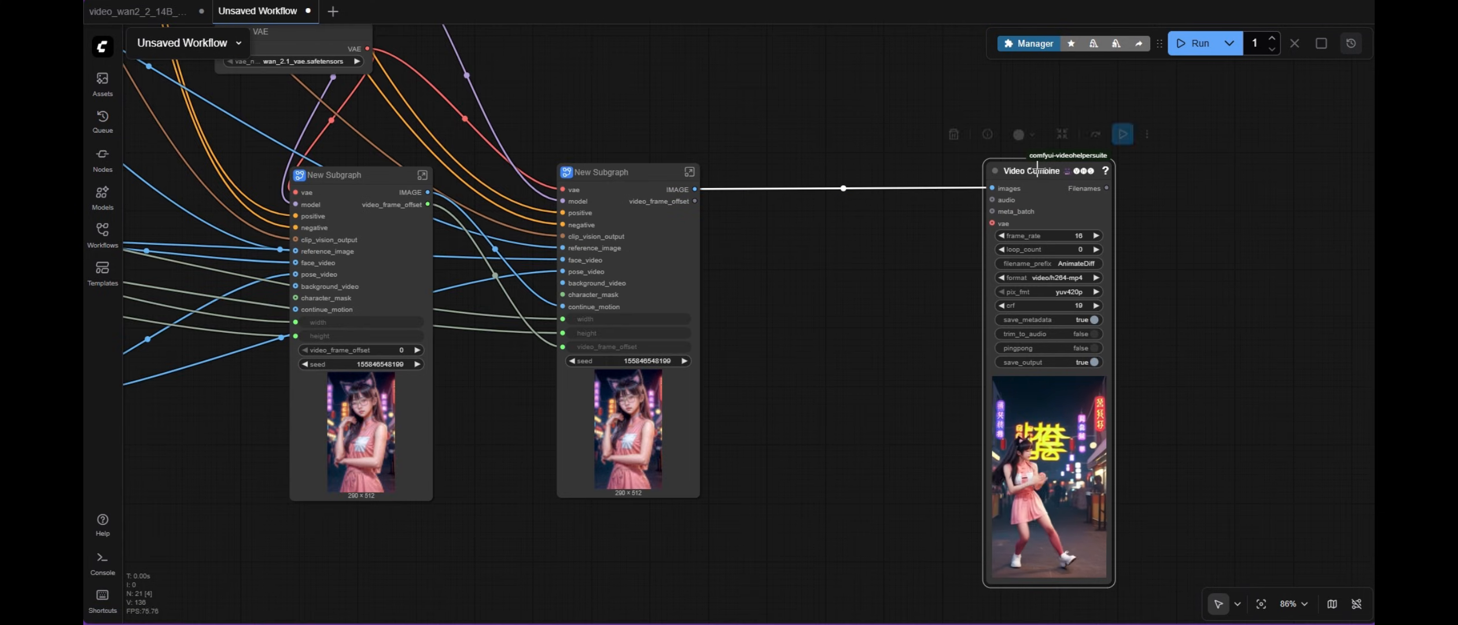
pyautogui.click(1123, 135)
pyautogui.scroll(1, 1215, 248)
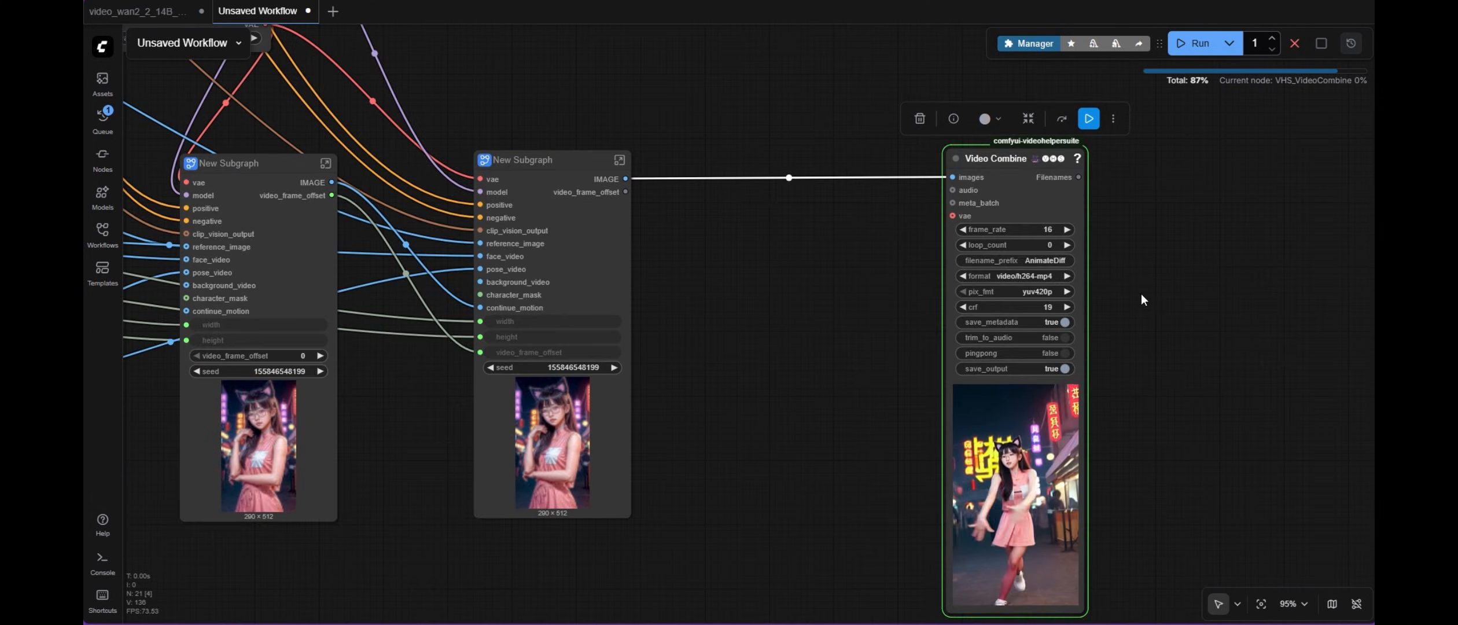
pyautogui.scroll(-4, 1142, 294)
pyautogui.scroll(4, 1205, 458)
pyautogui.moveTo(1084, 232); pyautogui.dragTo(897, 230)
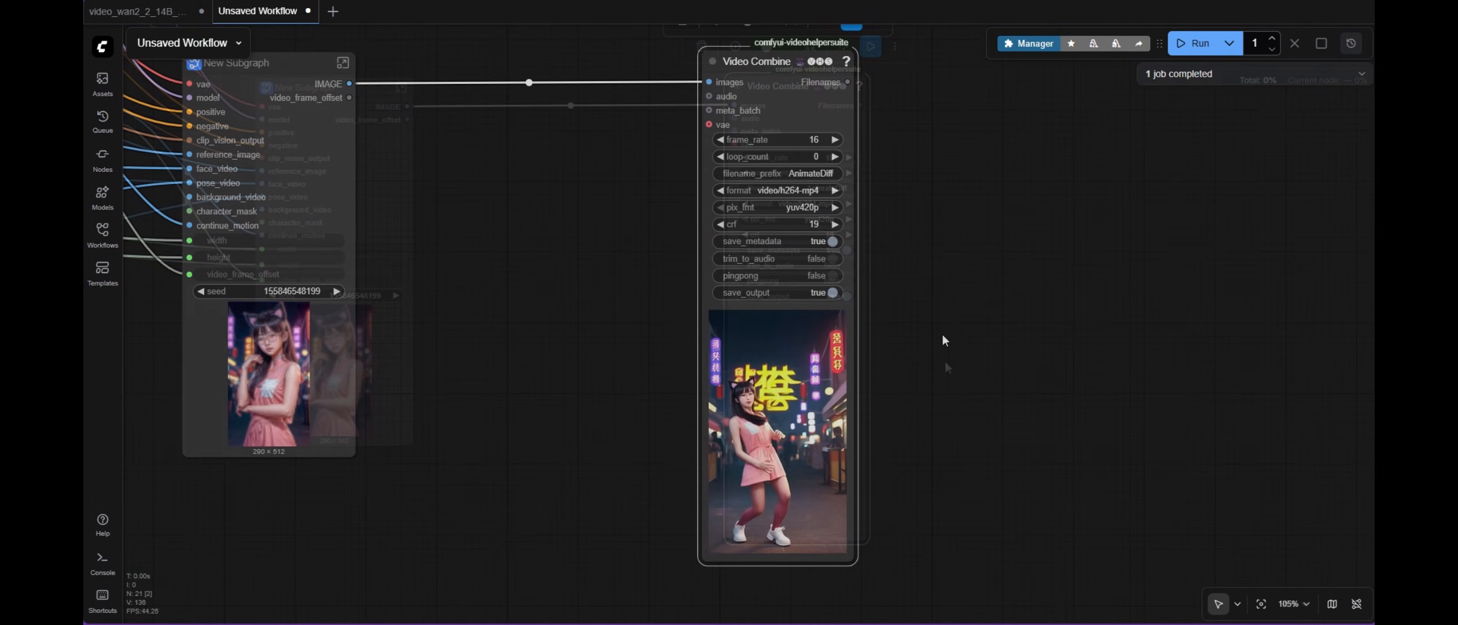
pyautogui.scroll(4, 941, 412)
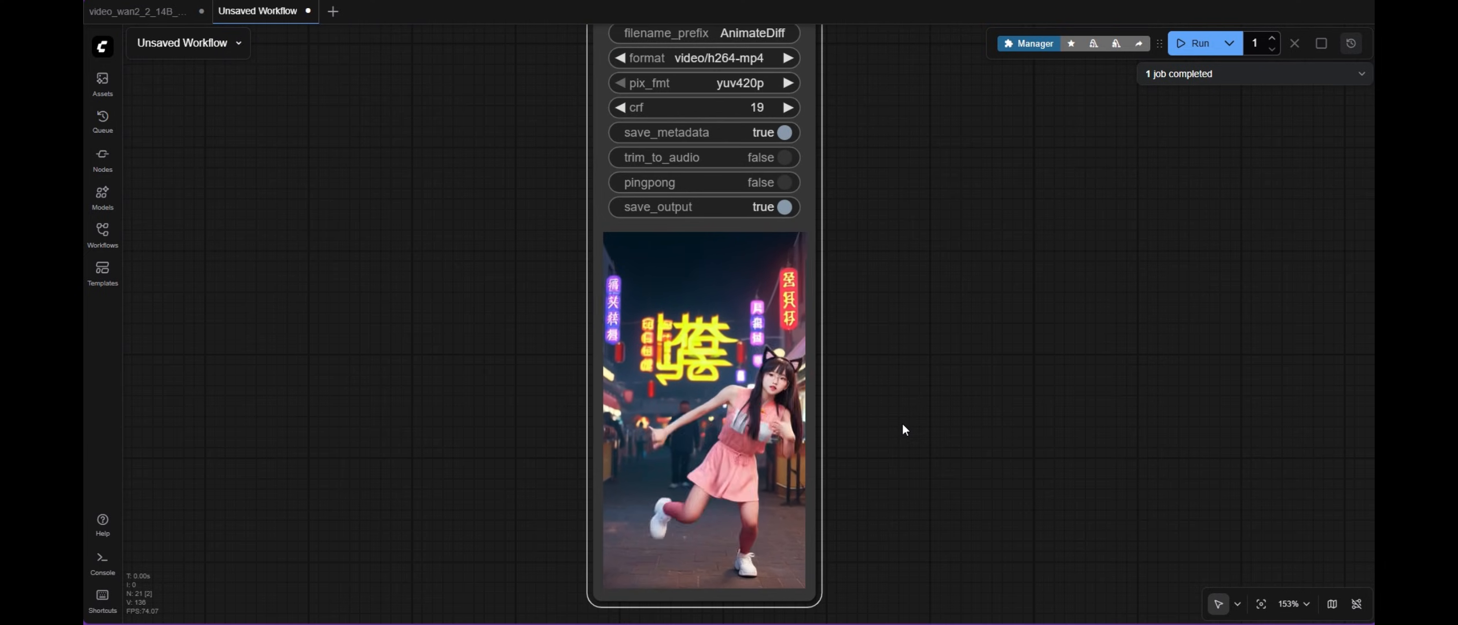
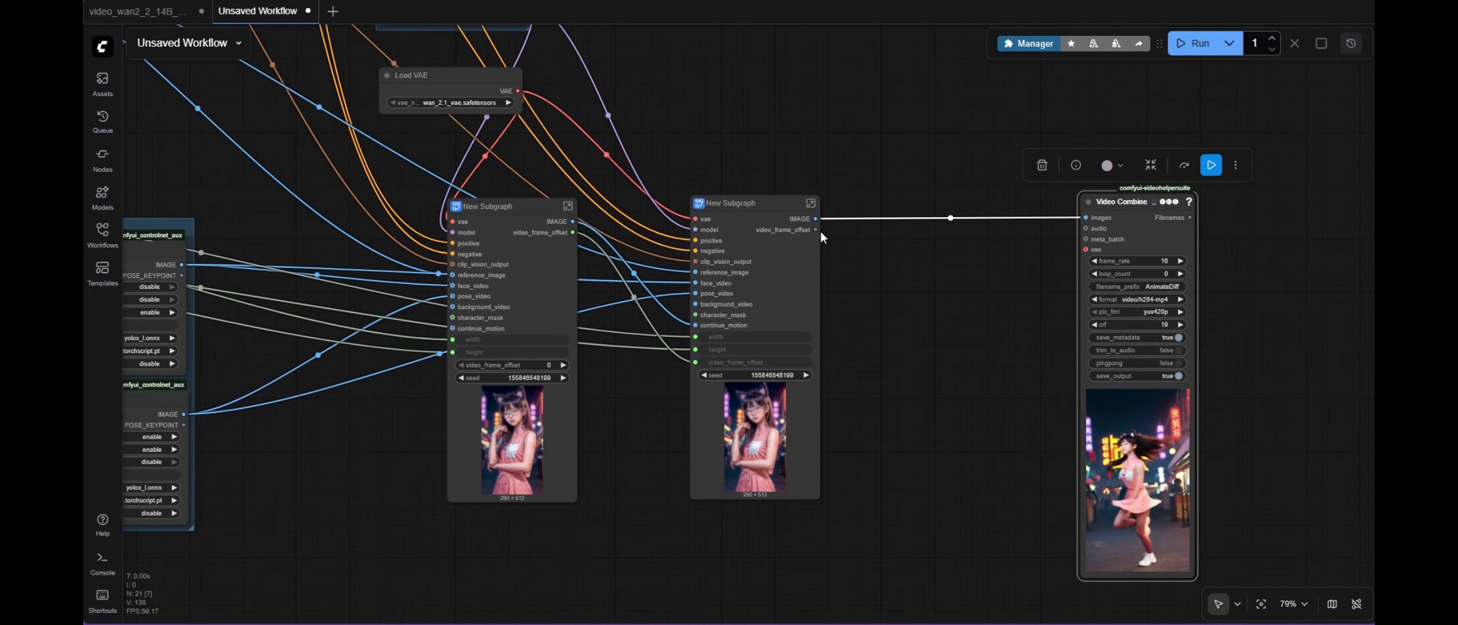
# Duplicate the second subgraph with its input connections and place the copy between it and Video Combine.
pyautogui.click(738, 204)
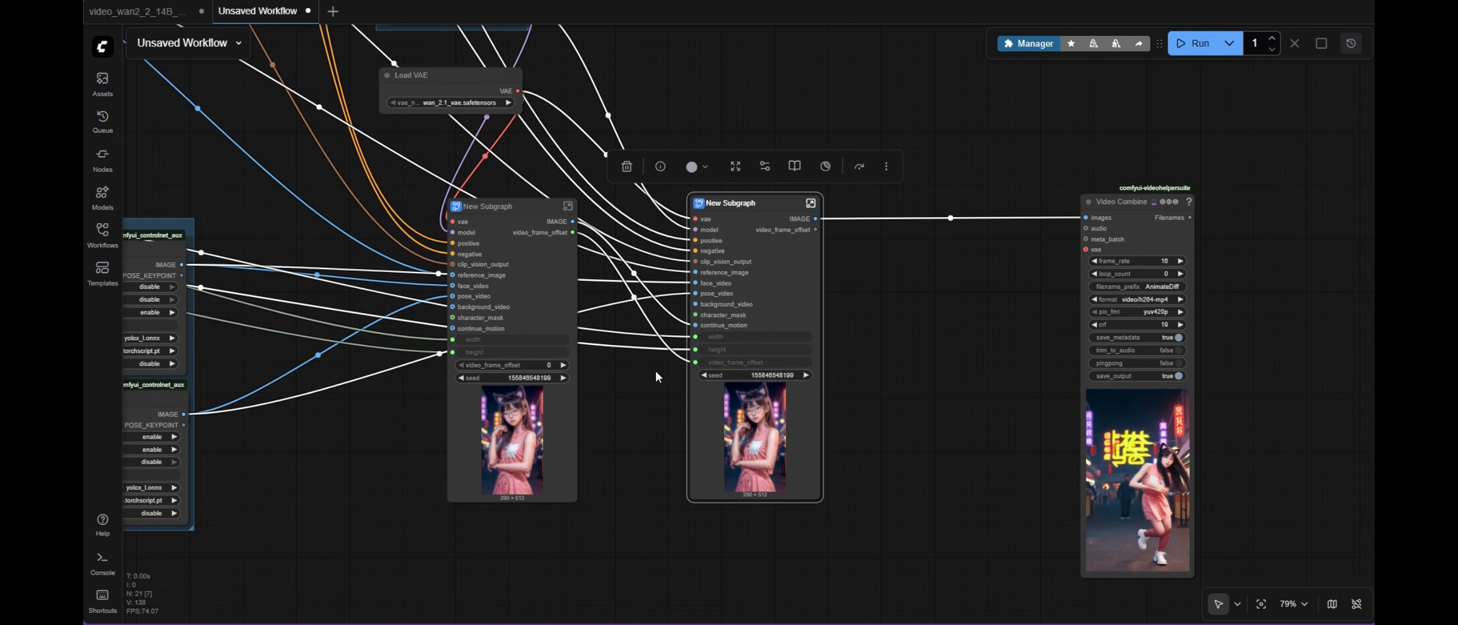
pyautogui.hotkey('ctrl', 'shift', 'v')
pyautogui.moveTo(750, 348); pyautogui.dragTo(1003, 271)
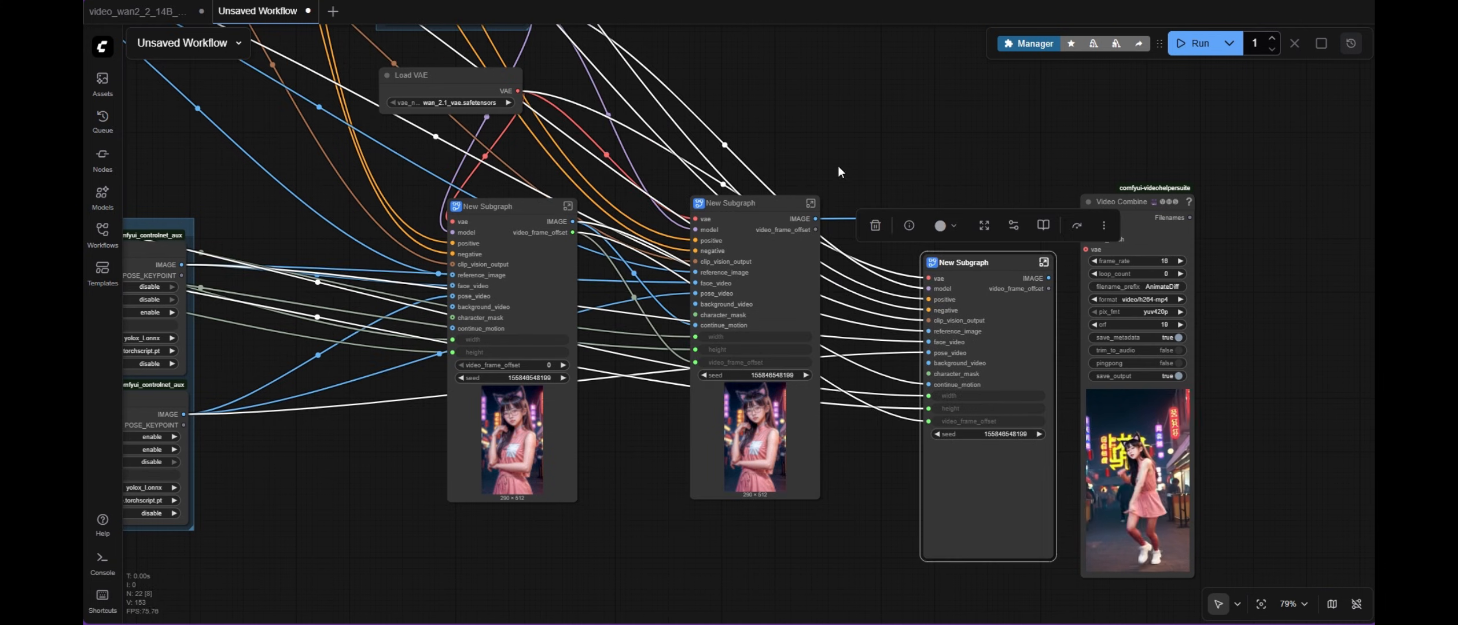
# Connect the second subgraph's IMAGE to the third subgraph's continue_motion, and its video_frame_offset to the matching input.
pyautogui.click(835, 204)
pyautogui.scroll(2, 834, 208)
pyautogui.moveTo(862, 294); pyautogui.dragTo(949, 427)
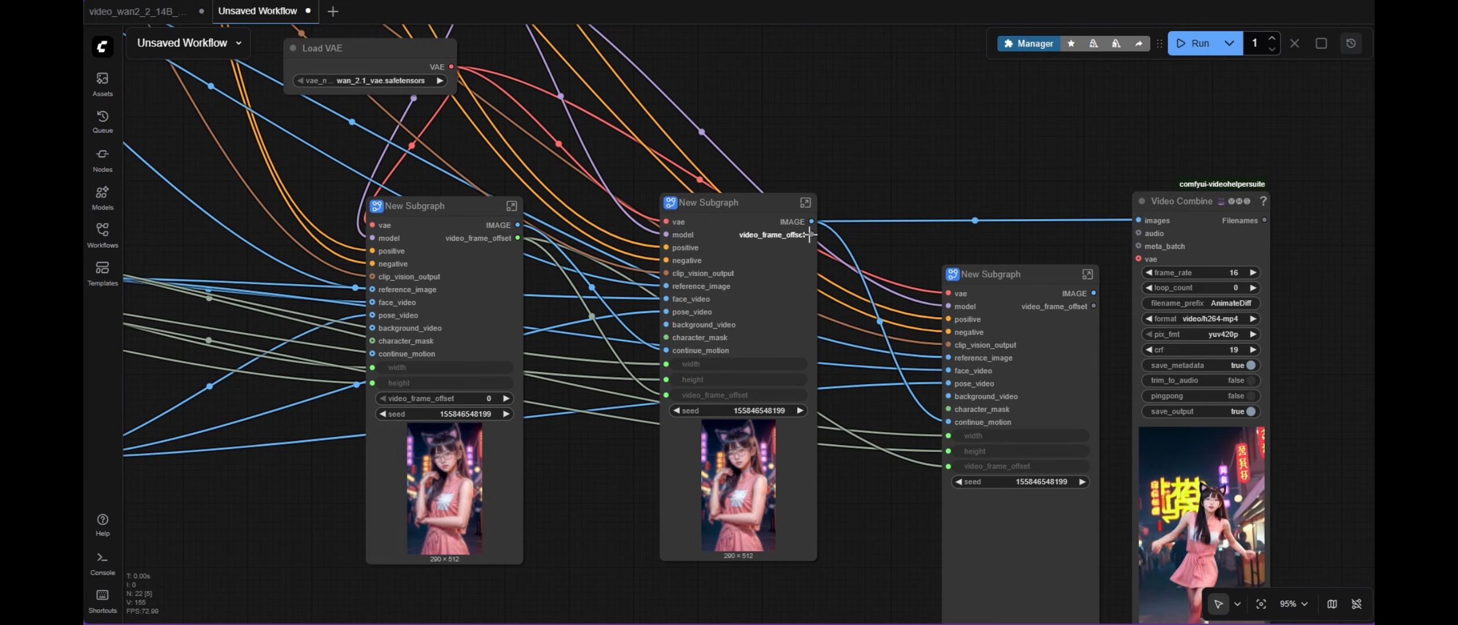
pyautogui.moveTo(809, 235); pyautogui.dragTo(939, 465)
# Add a Points Editor node below the face and pose group, with its bg_image fed from a reroute.
pyautogui.scroll(3, 512, 173)
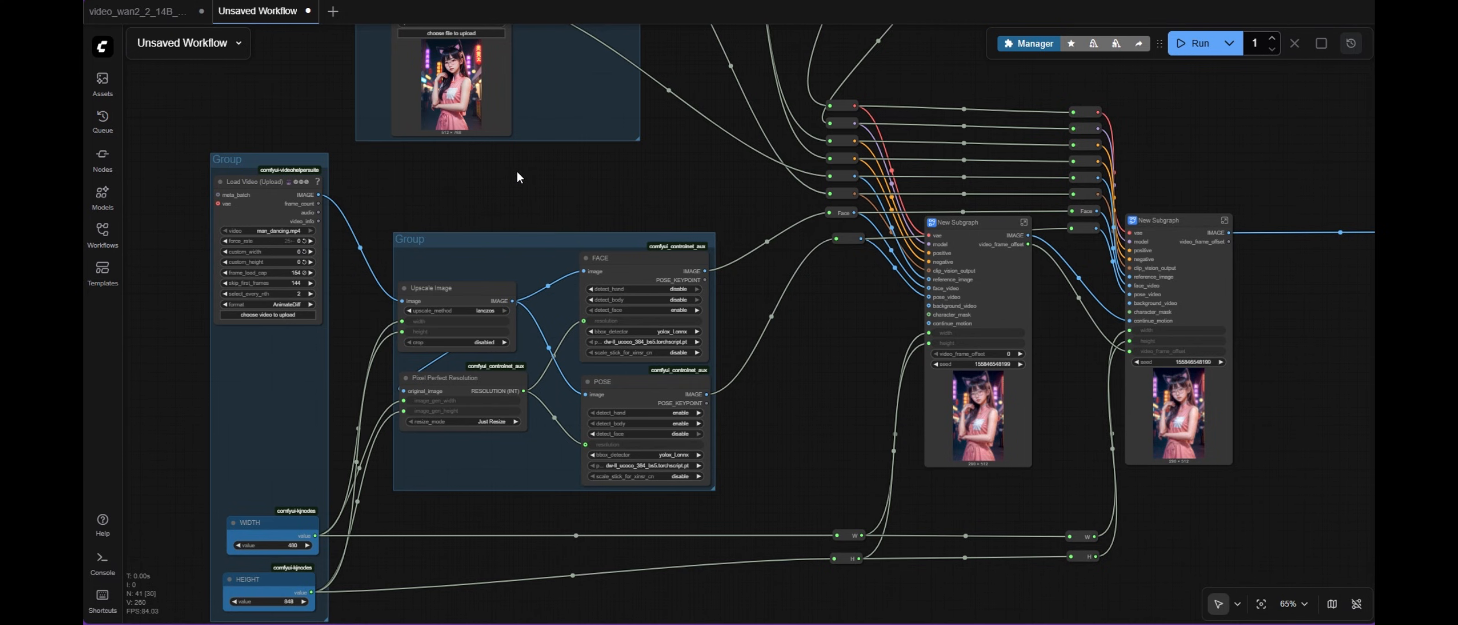
pyautogui.scroll(-1, 518, 171)
pyautogui.moveTo(592, 181); pyautogui.dragTo(403, 162)
pyautogui.scroll(10, 700, 274)
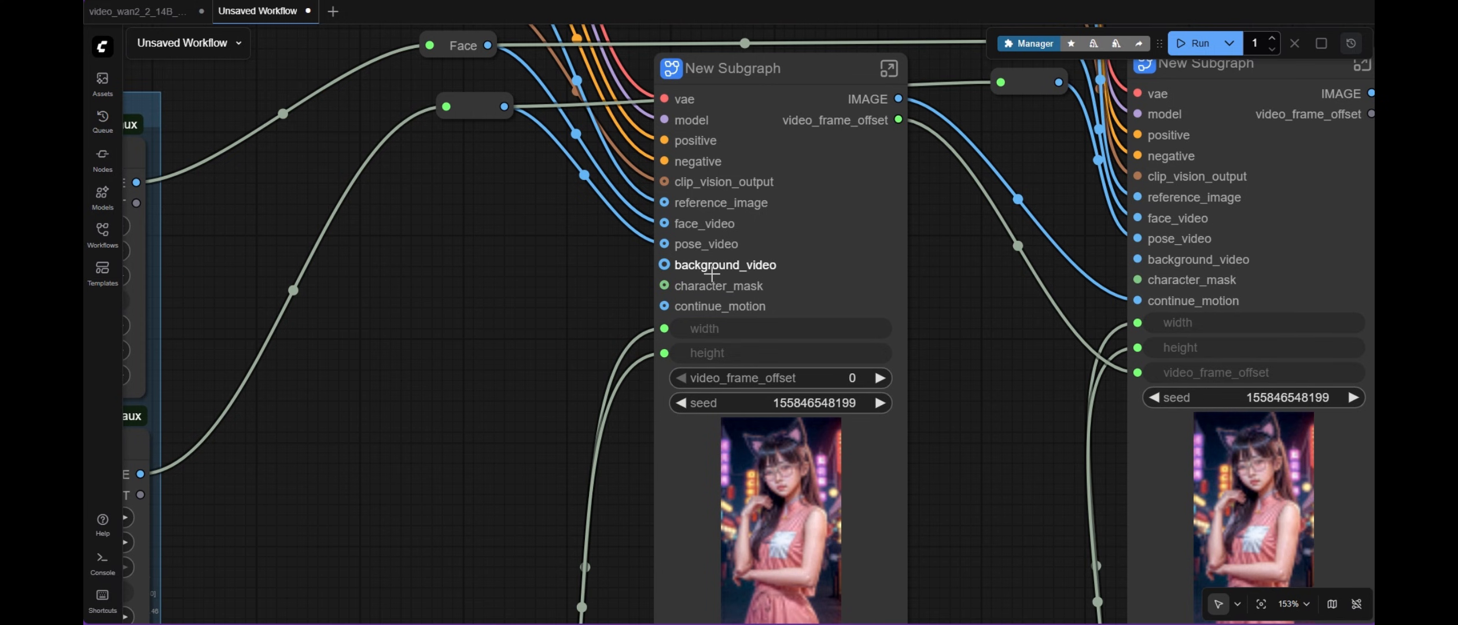
pyautogui.scroll(-6, 712, 275)
pyautogui.scroll(-6, 724, 283)
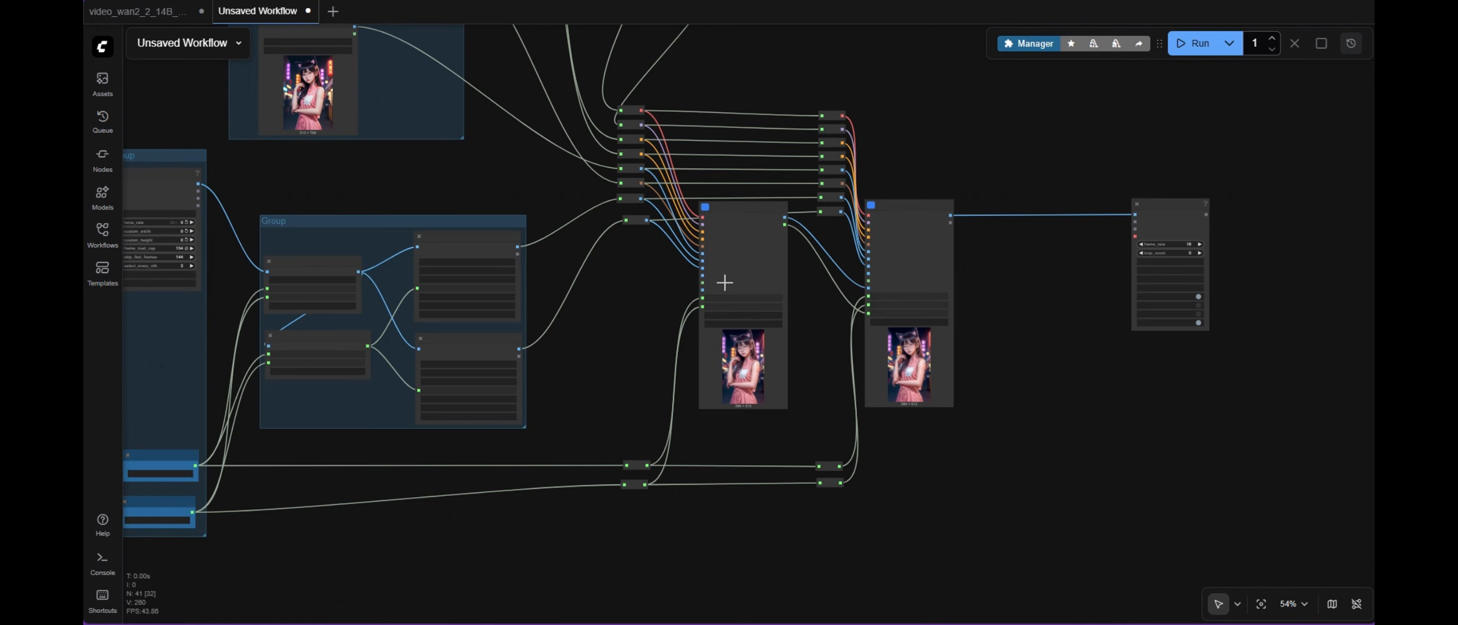
pyautogui.moveTo(429, 143); pyautogui.dragTo(545, 522)
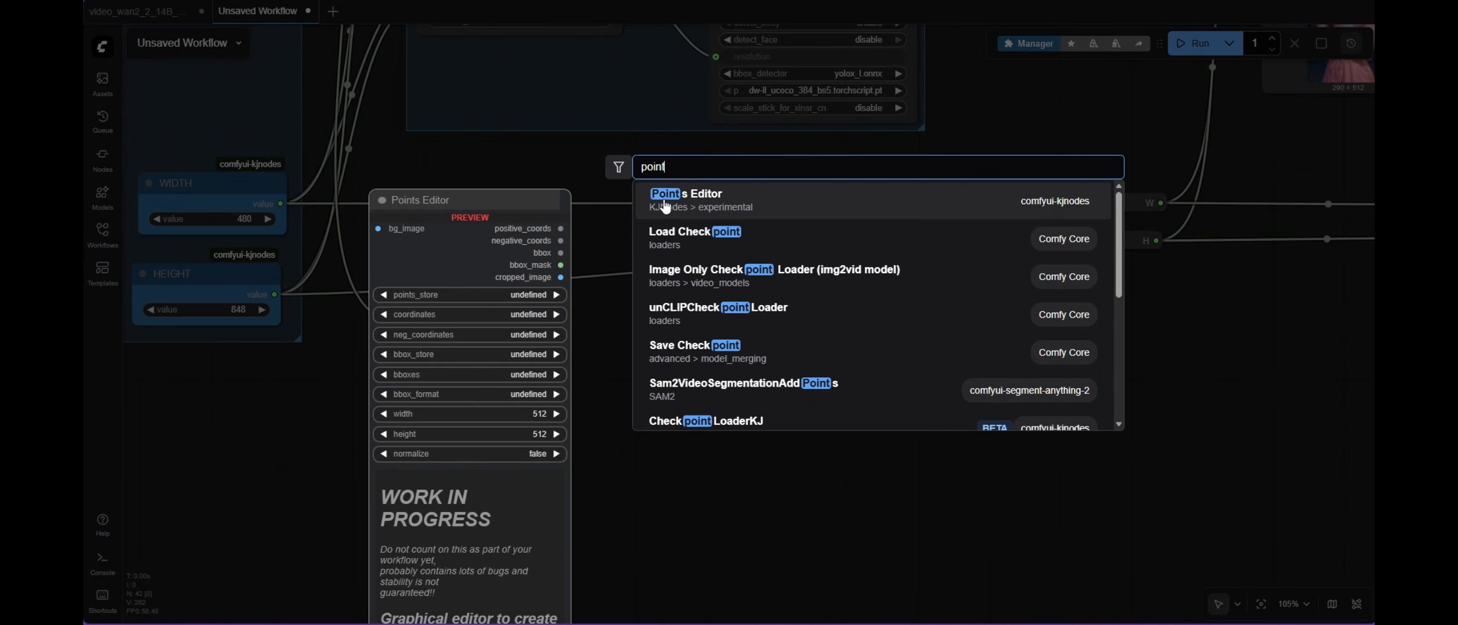
pyautogui.click(665, 203)
pyautogui.moveTo(466, 345); pyautogui.dragTo(393, 292)
pyautogui.moveTo(861, 280); pyautogui.dragTo(757, 241)
pyautogui.moveTo(564, 236); pyautogui.dragTo(554, 255)
pyautogui.scroll(-1, 763, 292)
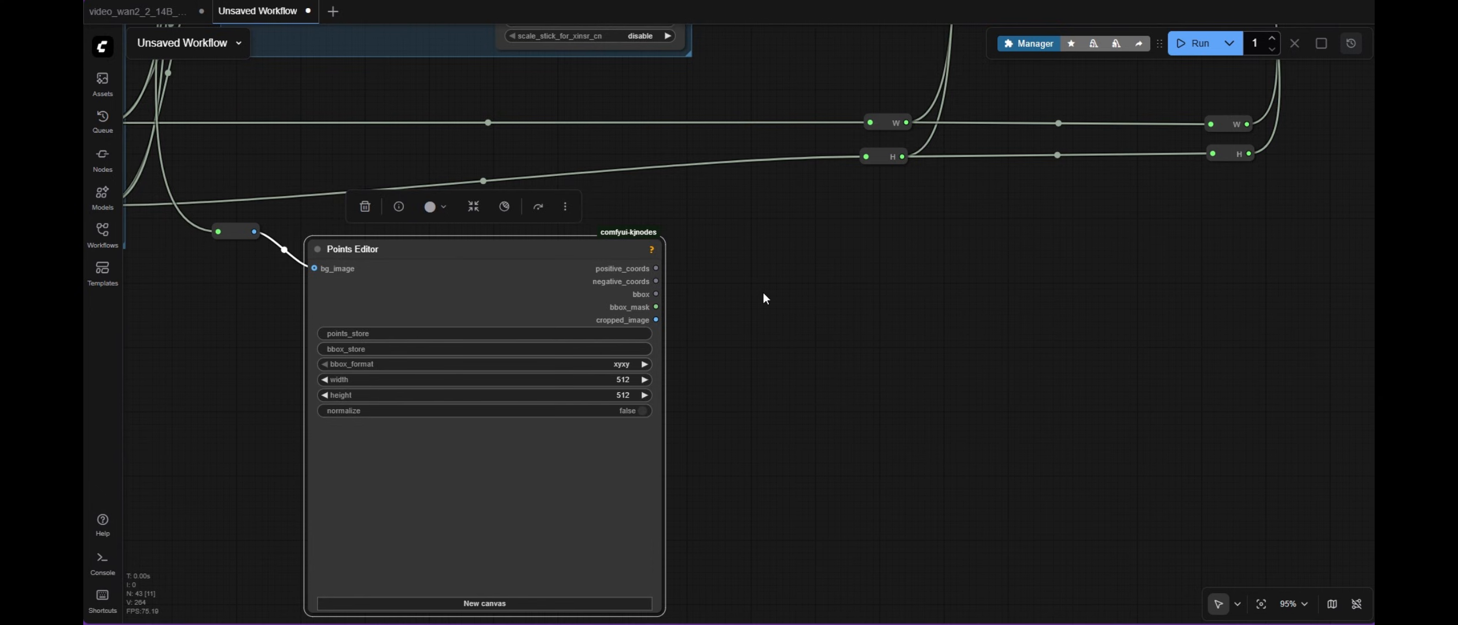
# Add a Sam2Segmentation node that takes Points Editor's positive_coords as its coordinates_positive.
pyautogui.moveTo(763, 293); pyautogui.dragTo(712, 294)
pyautogui.moveTo(571, 268); pyautogui.dragTo(662, 282)
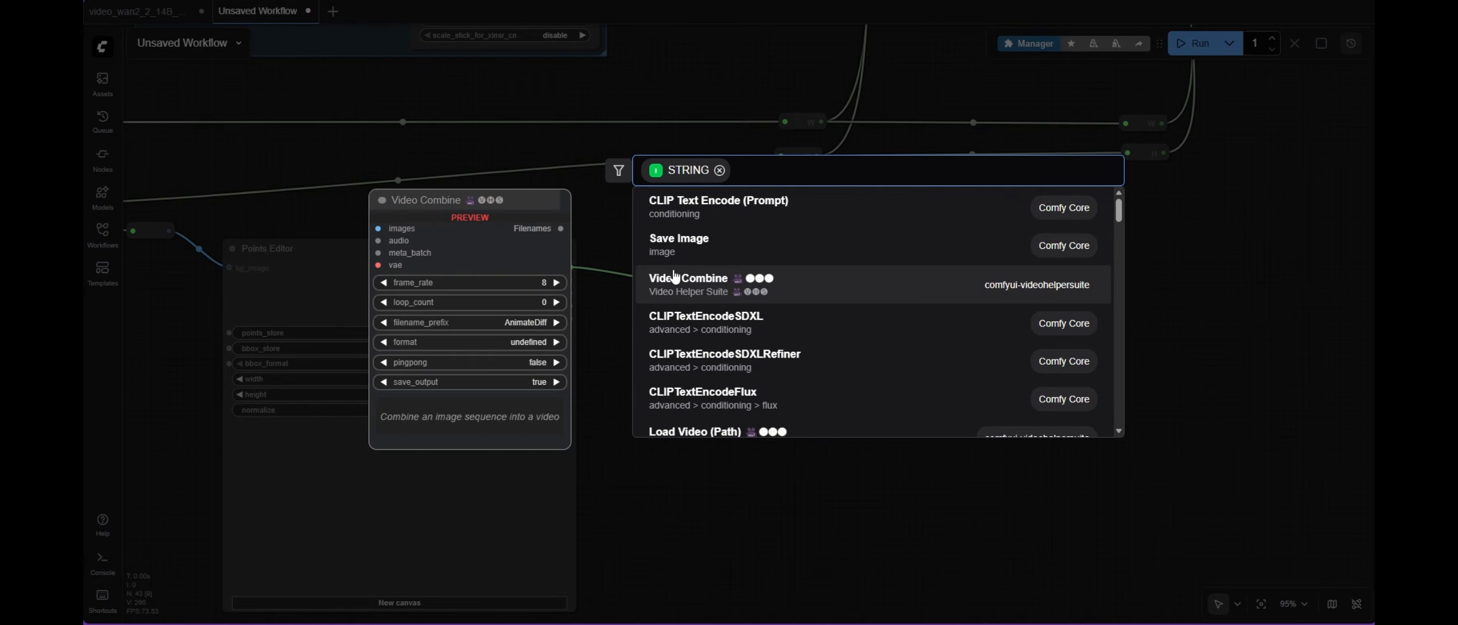
pyautogui.write('sam')
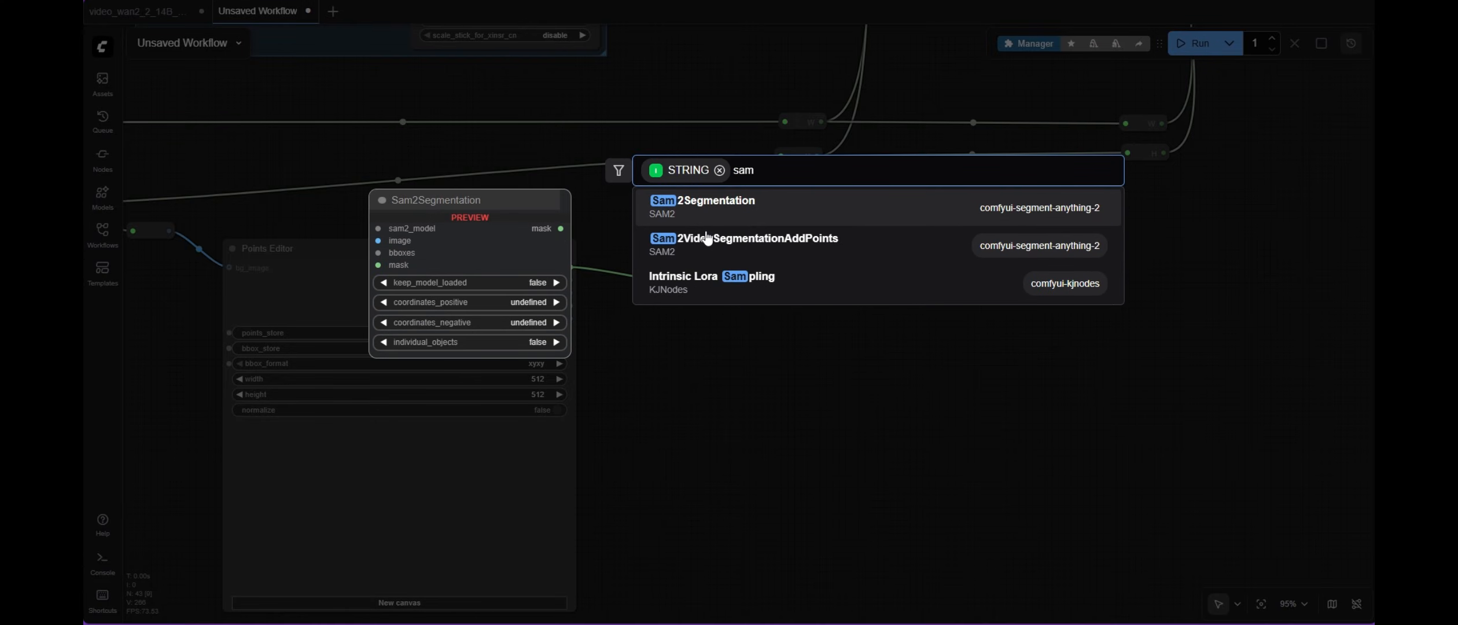
pyautogui.click(702, 204)
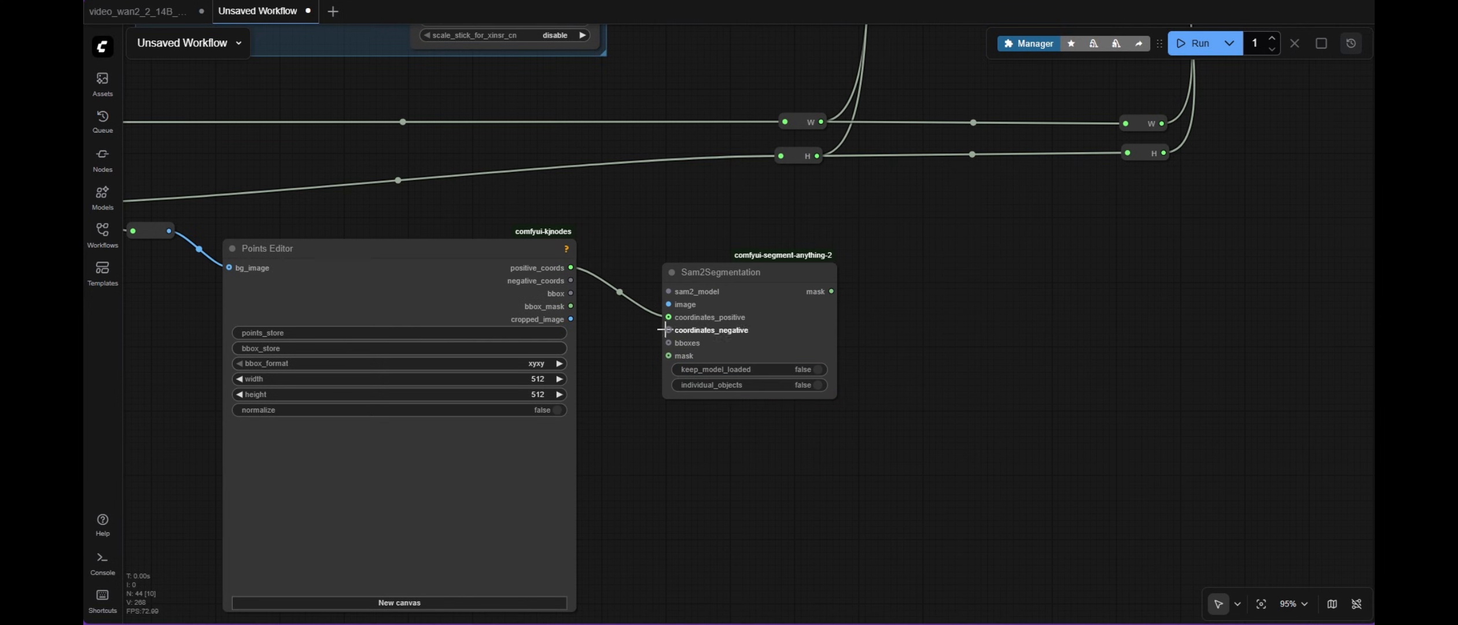
# Add a (Down)Load SAM2Model node for Sam2Segmentation's sam2_model input and set its segmentor to video.
pyautogui.scroll(1, 633, 346)
pyautogui.moveTo(673, 284); pyautogui.dragTo(738, 319)
pyautogui.click(737, 207)
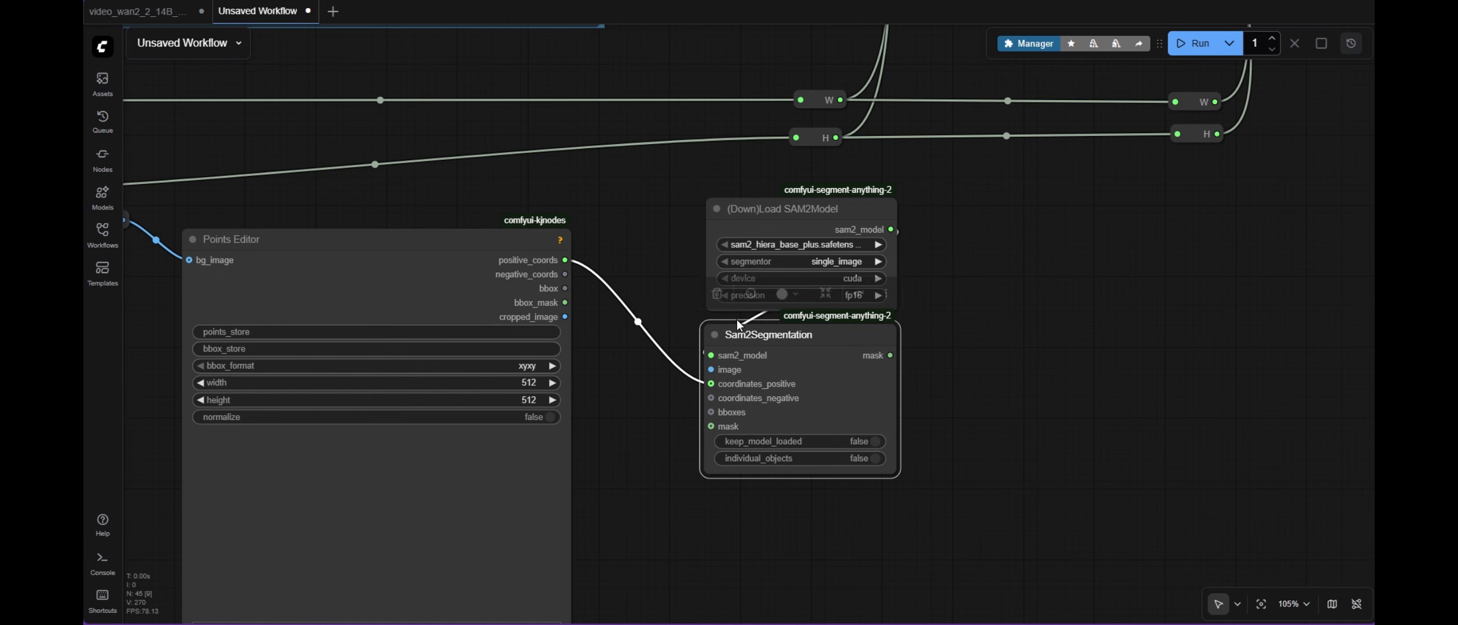
pyautogui.click(932, 257)
pyautogui.scroll(3, 922, 257)
pyautogui.click(842, 265)
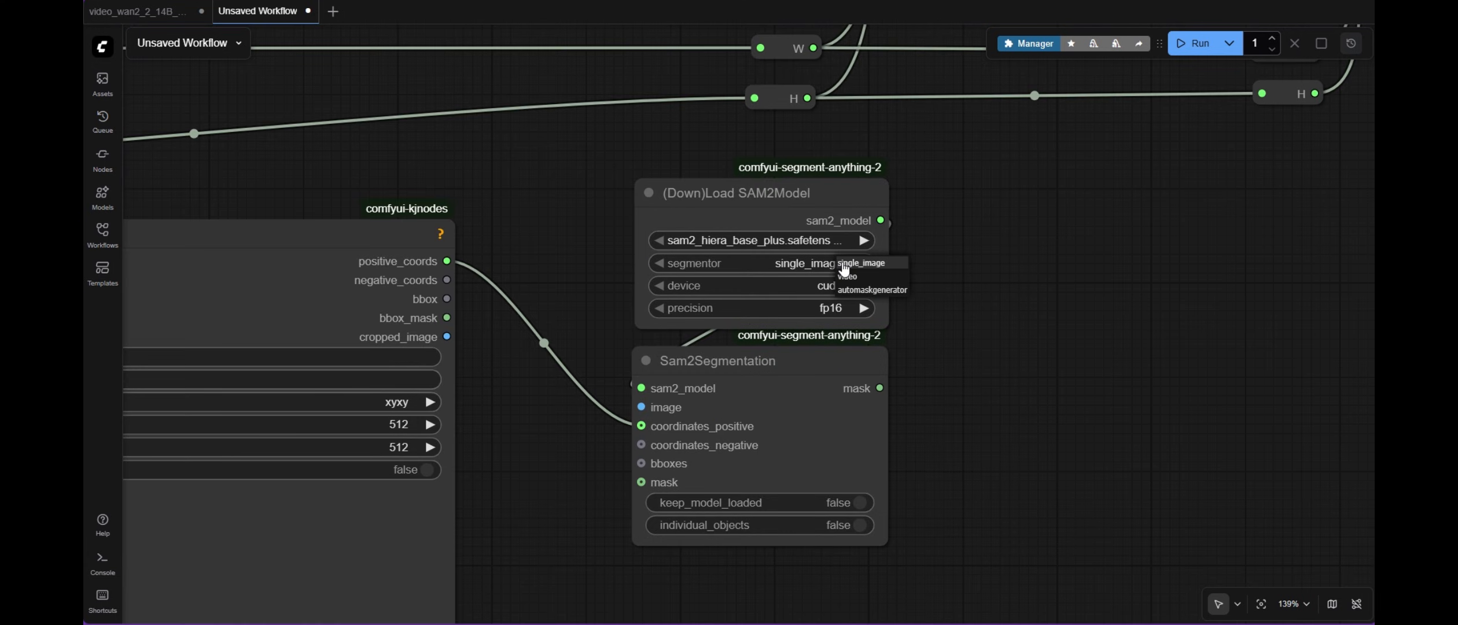
pyautogui.click(870, 278)
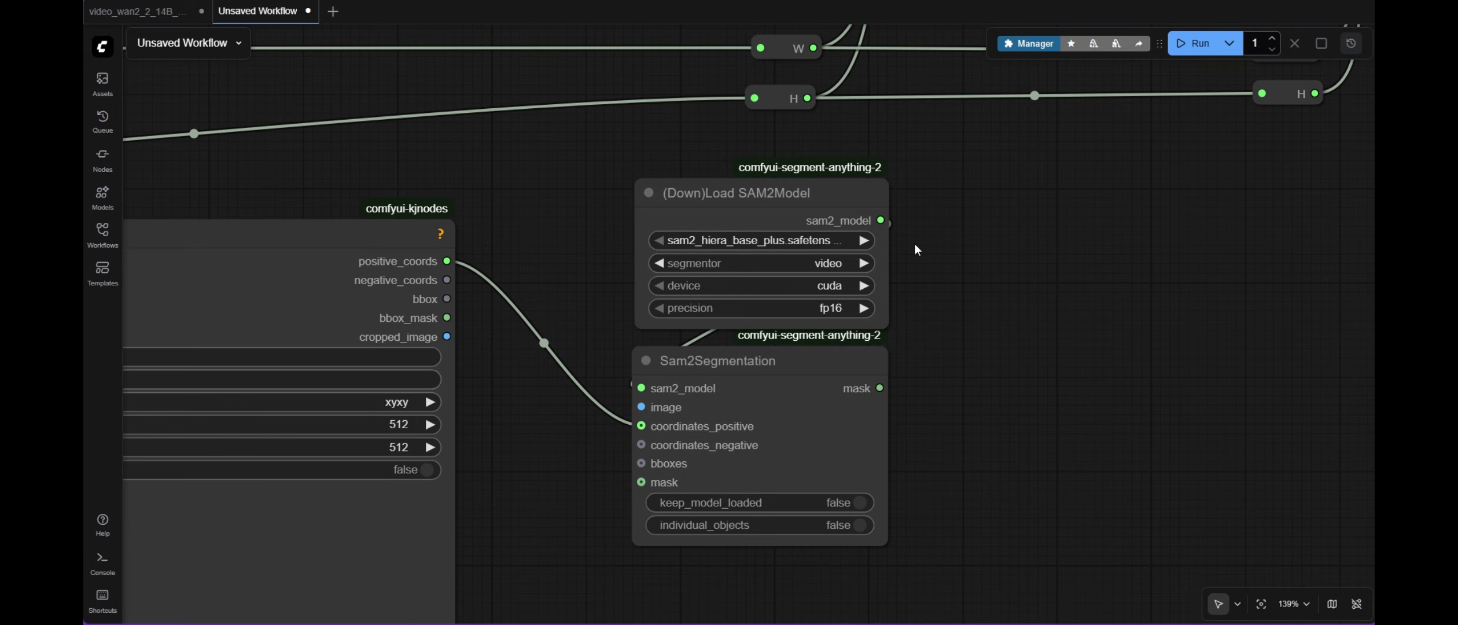
# Extend the image link with a second Reroute beside Points Editor and connect it to Sam2Segmentation's image input.
pyautogui.scroll(-5, 890, 249)
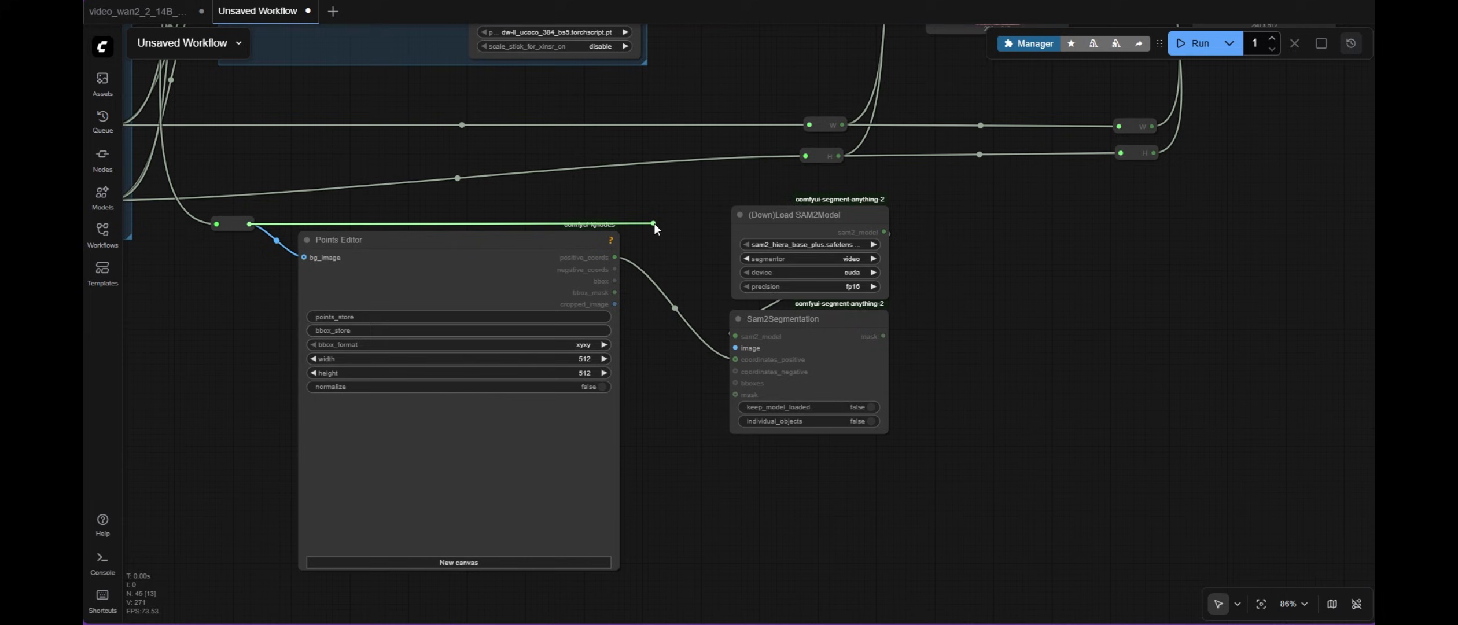
pyautogui.moveTo(654, 223); pyautogui.dragTo(659, 223)
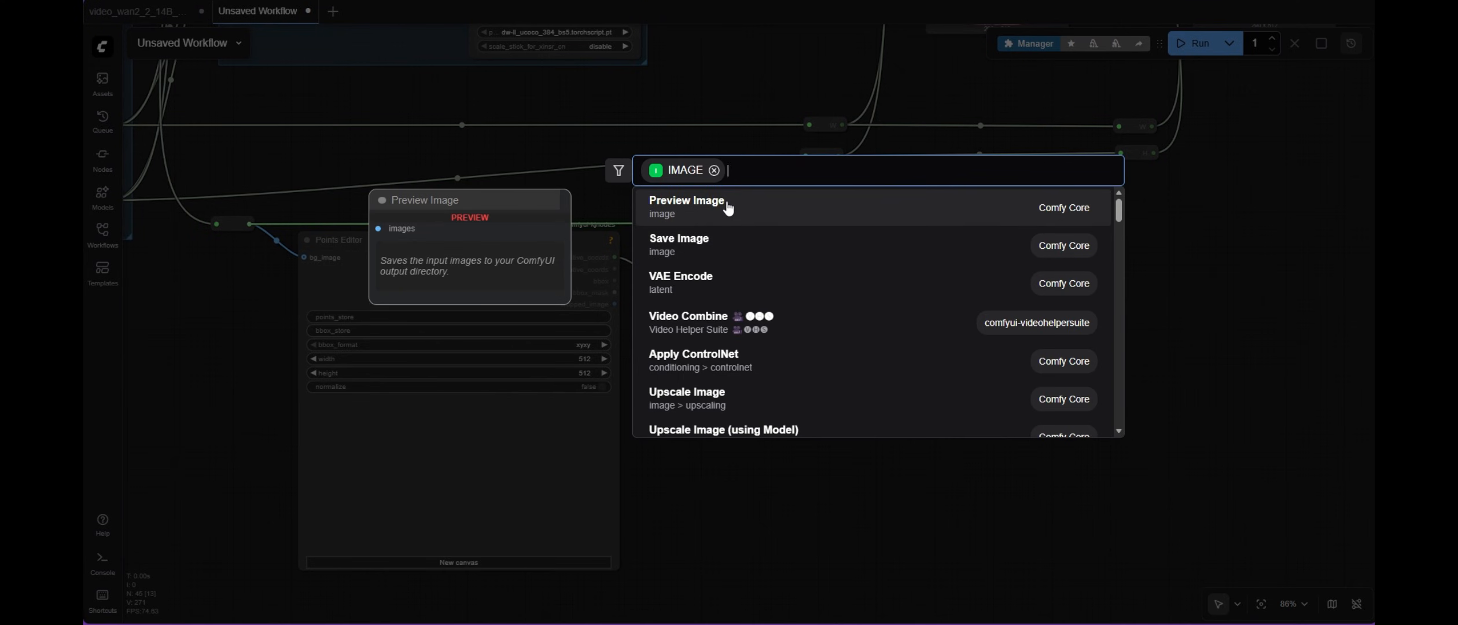
pyautogui.write('re')
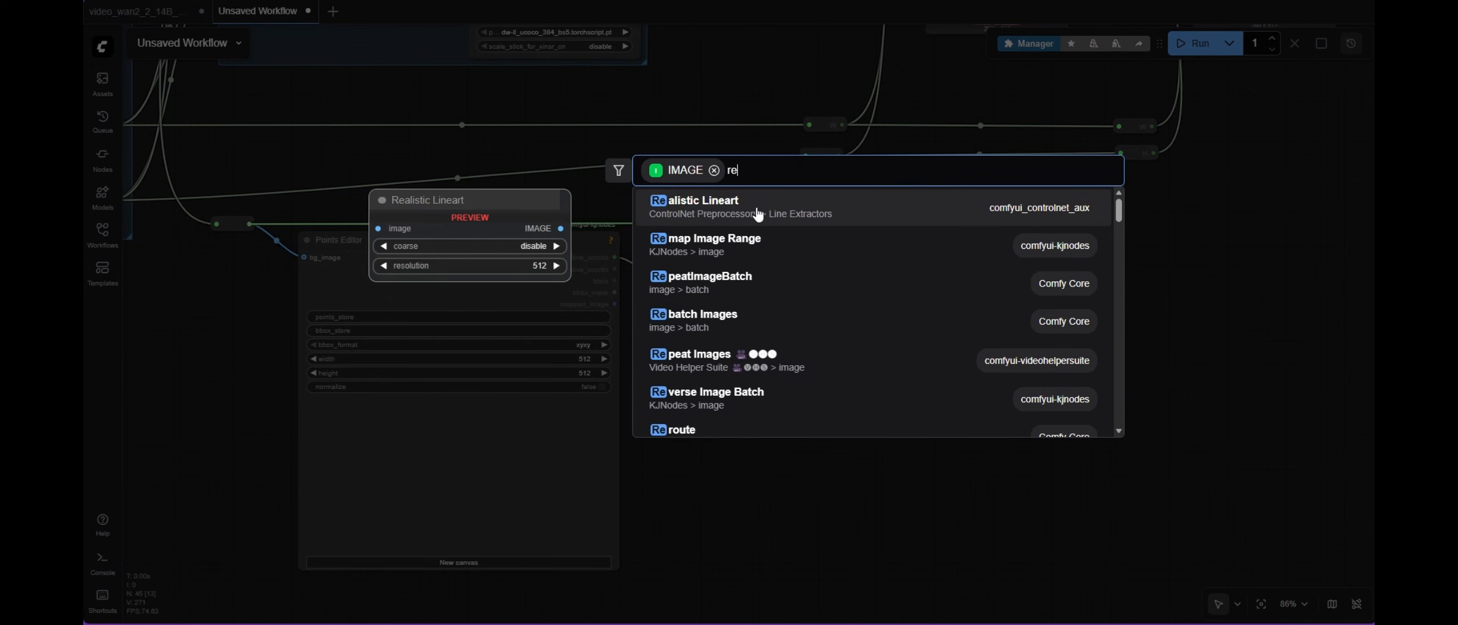
pyautogui.write('r')
pyautogui.click(751, 214)
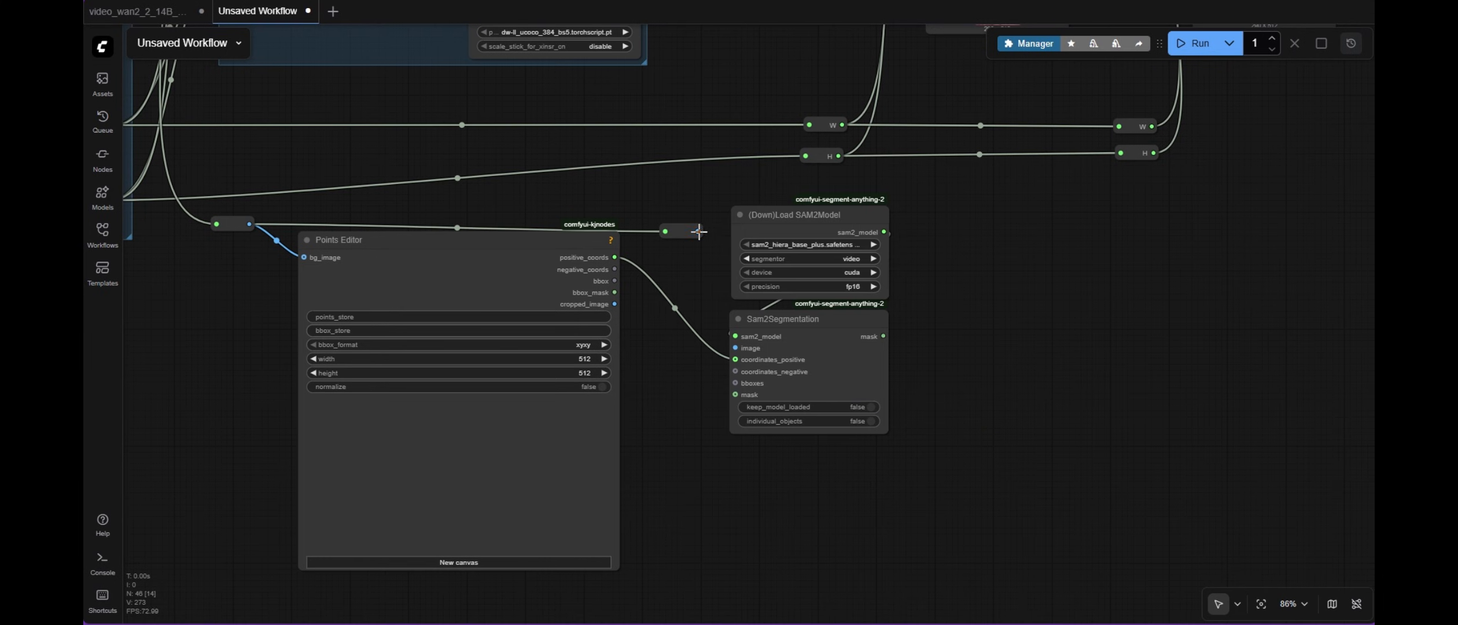
pyautogui.moveTo(699, 231); pyautogui.dragTo(735, 336)
# Create a new canvas in the Points Editor node.
pyautogui.moveTo(994, 325); pyautogui.dragTo(860, 262)
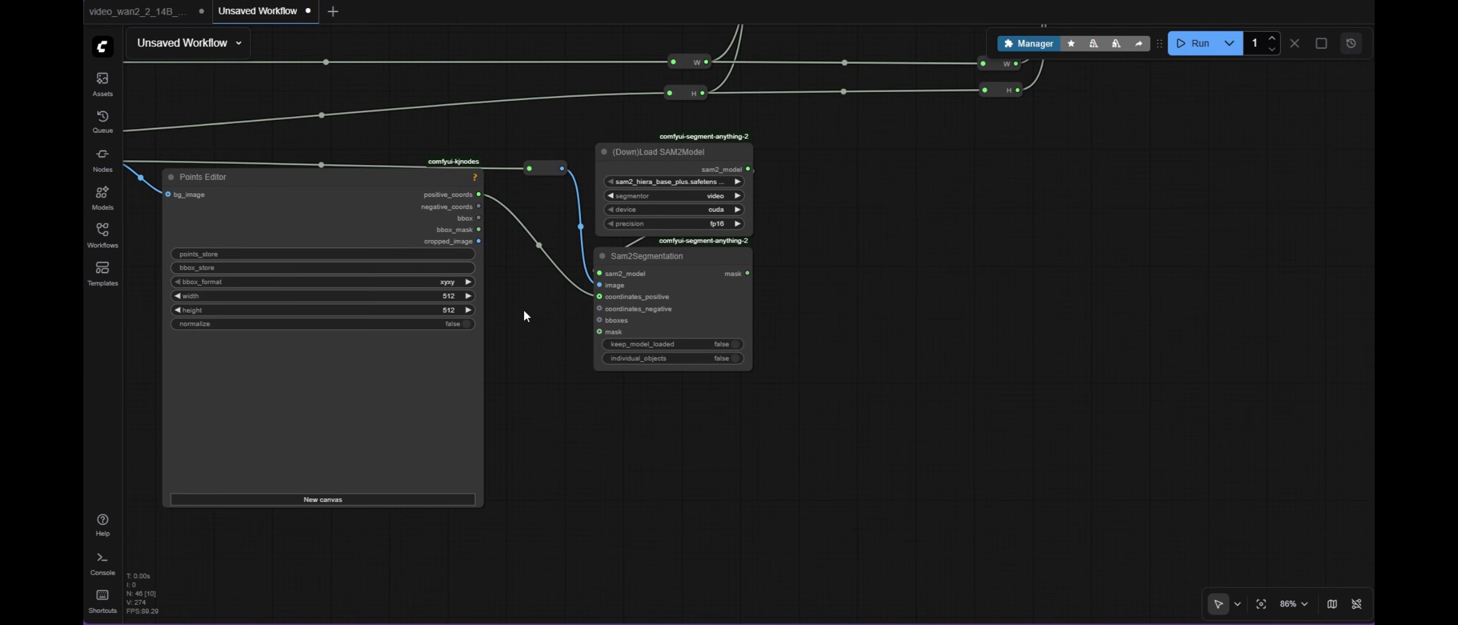
pyautogui.click(327, 500)
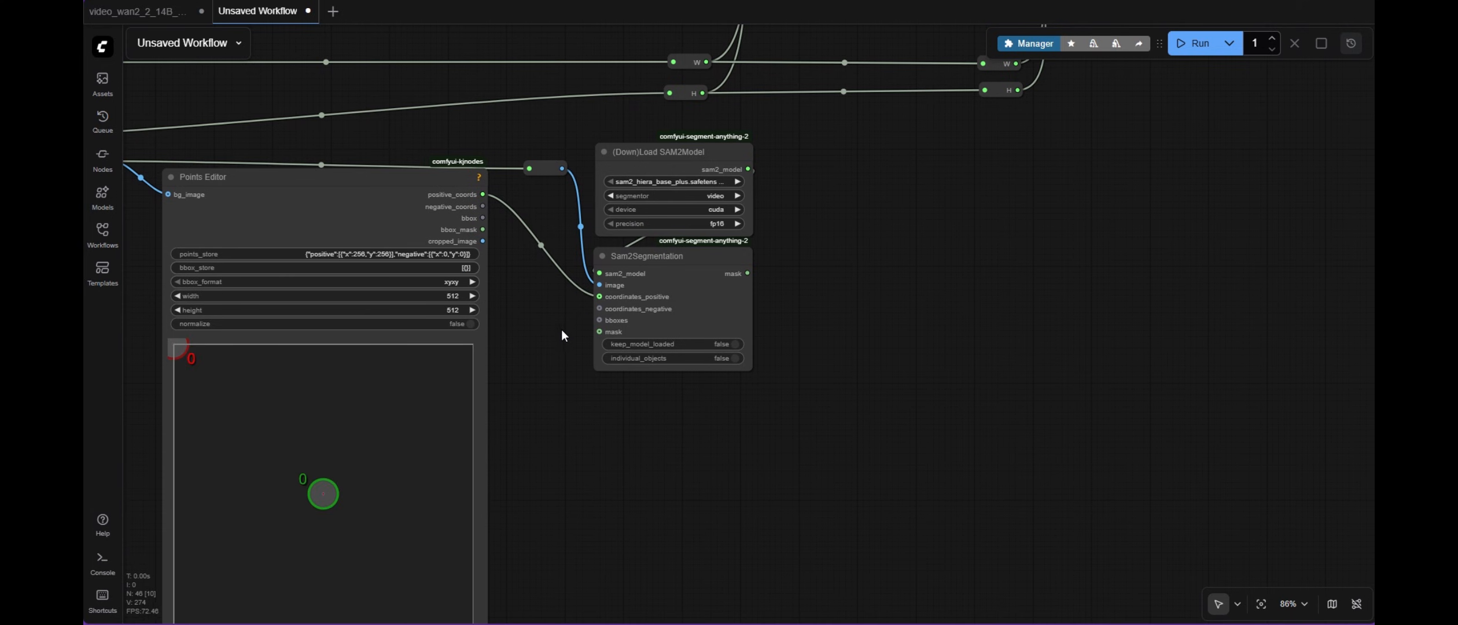
pyautogui.scroll(-2, 562, 331)
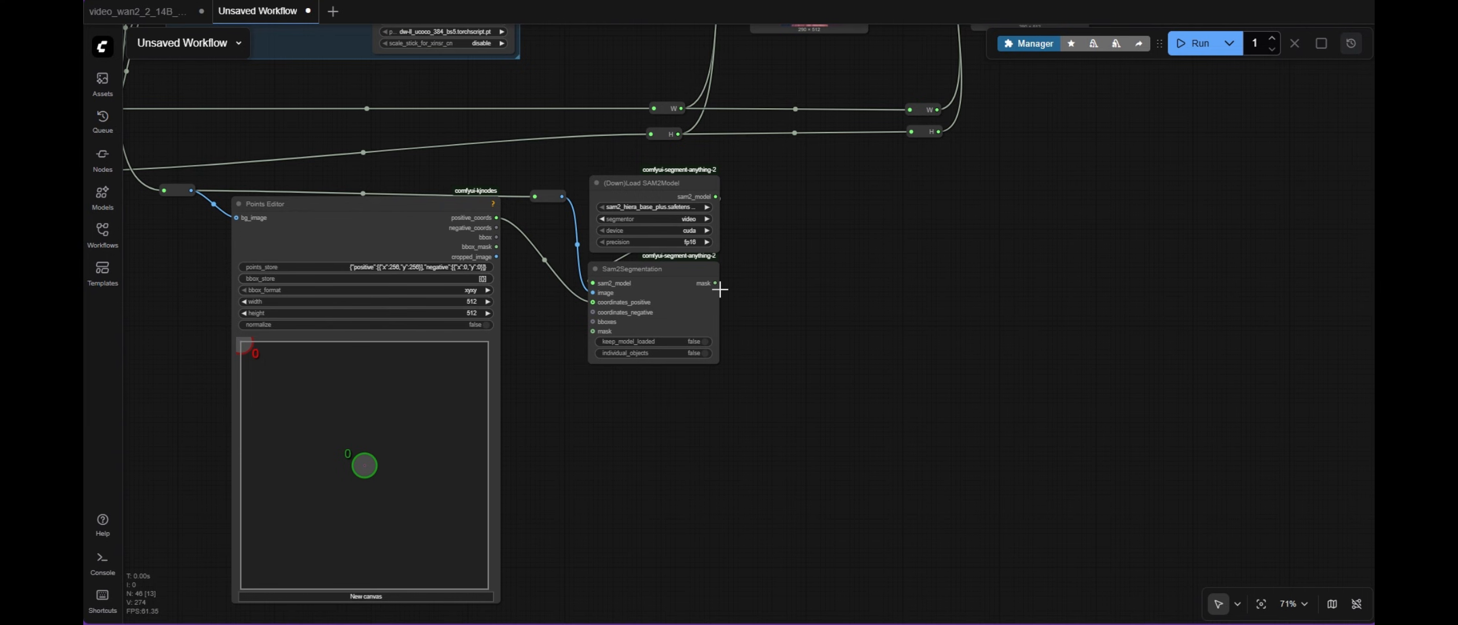
# Add a GrowMask node below Sam2Segmentation, fed by its mask output.
pyautogui.moveTo(580, 334); pyautogui.dragTo(667, 392)
pyautogui.scroll(-1, 633, 374)
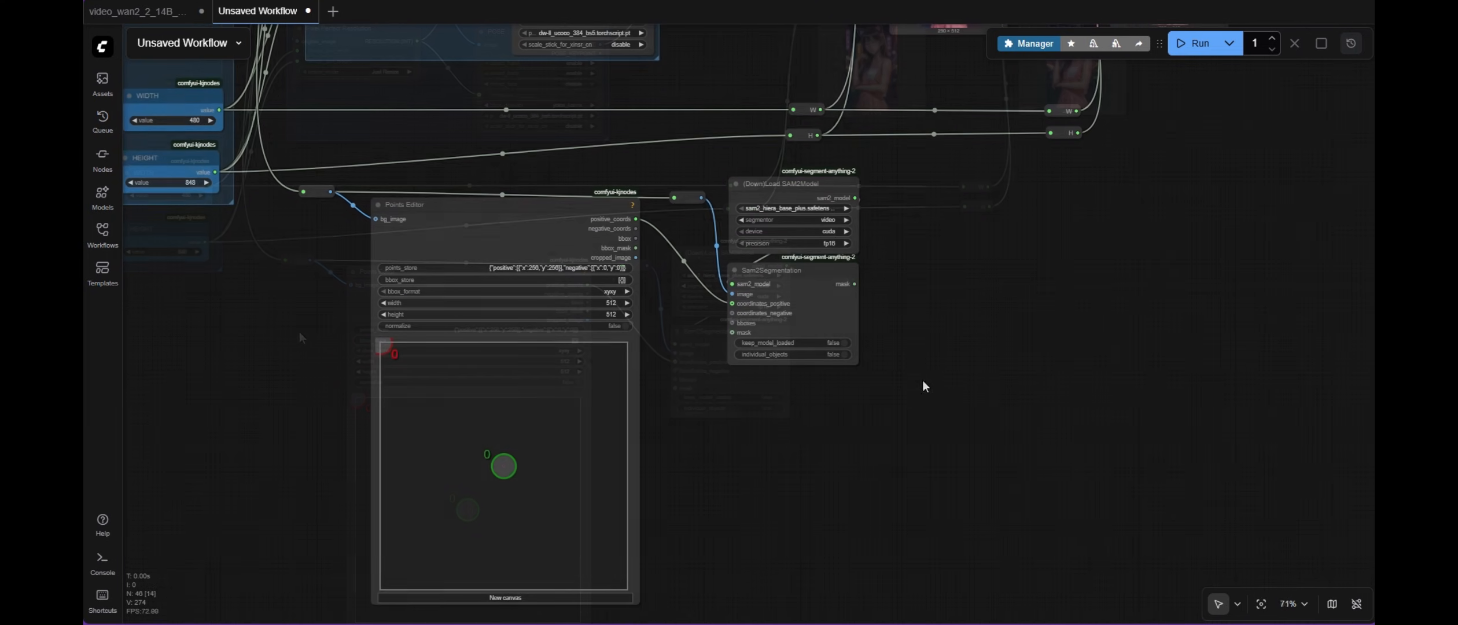
pyautogui.moveTo(922, 381); pyautogui.dragTo(825, 353)
pyautogui.scroll(4, 824, 353)
pyautogui.moveTo(752, 253); pyautogui.dragTo(669, 415)
pyautogui.write('grow')
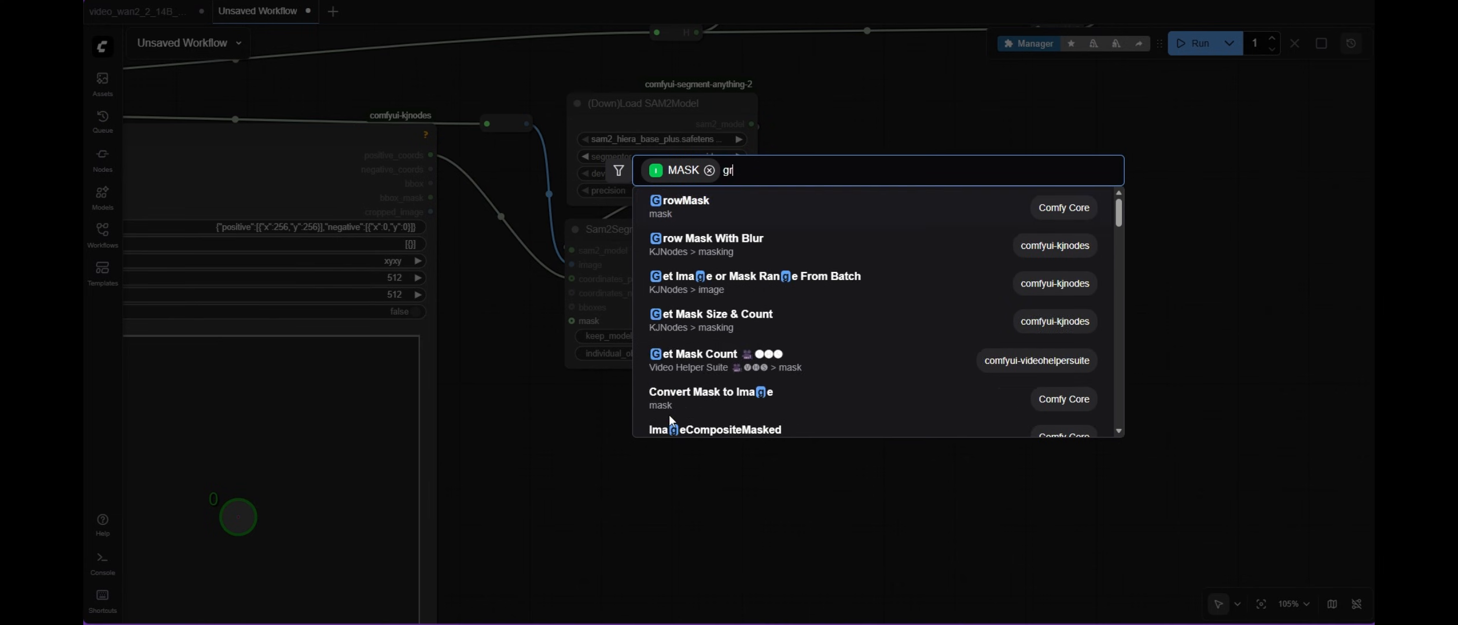
pyautogui.click(771, 207)
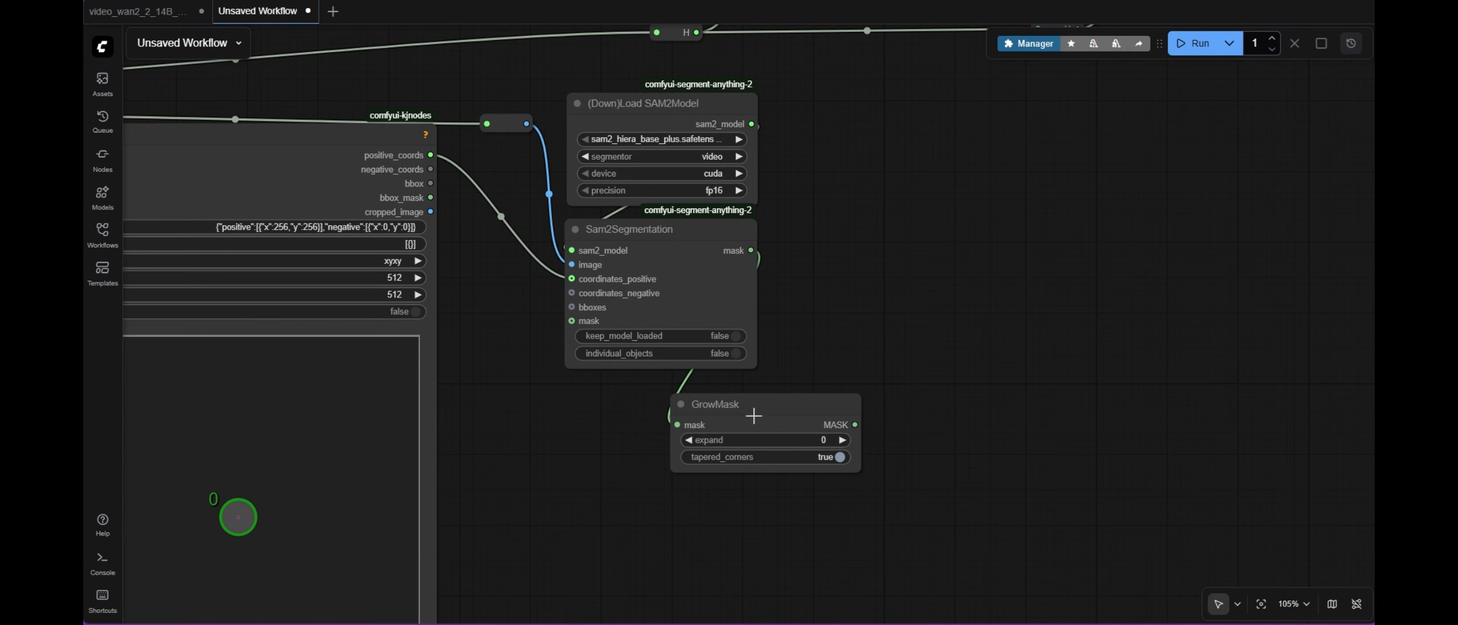
# Set GrowMask's expand to 10 below Sam2Segmentation and add a Blockify Mask node beside it, fed by its mask output.
pyautogui.moveTo(758, 415); pyautogui.dragTo(638, 401)
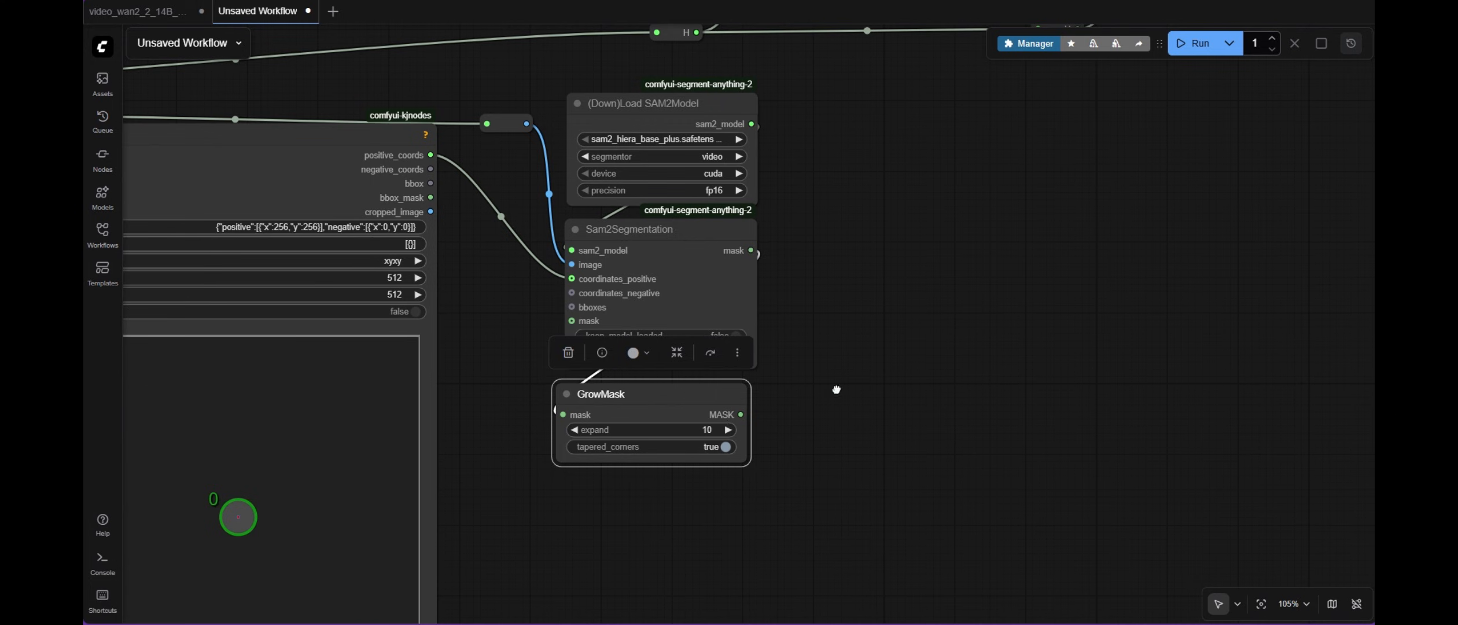
pyautogui.moveTo(741, 414); pyautogui.dragTo(827, 423)
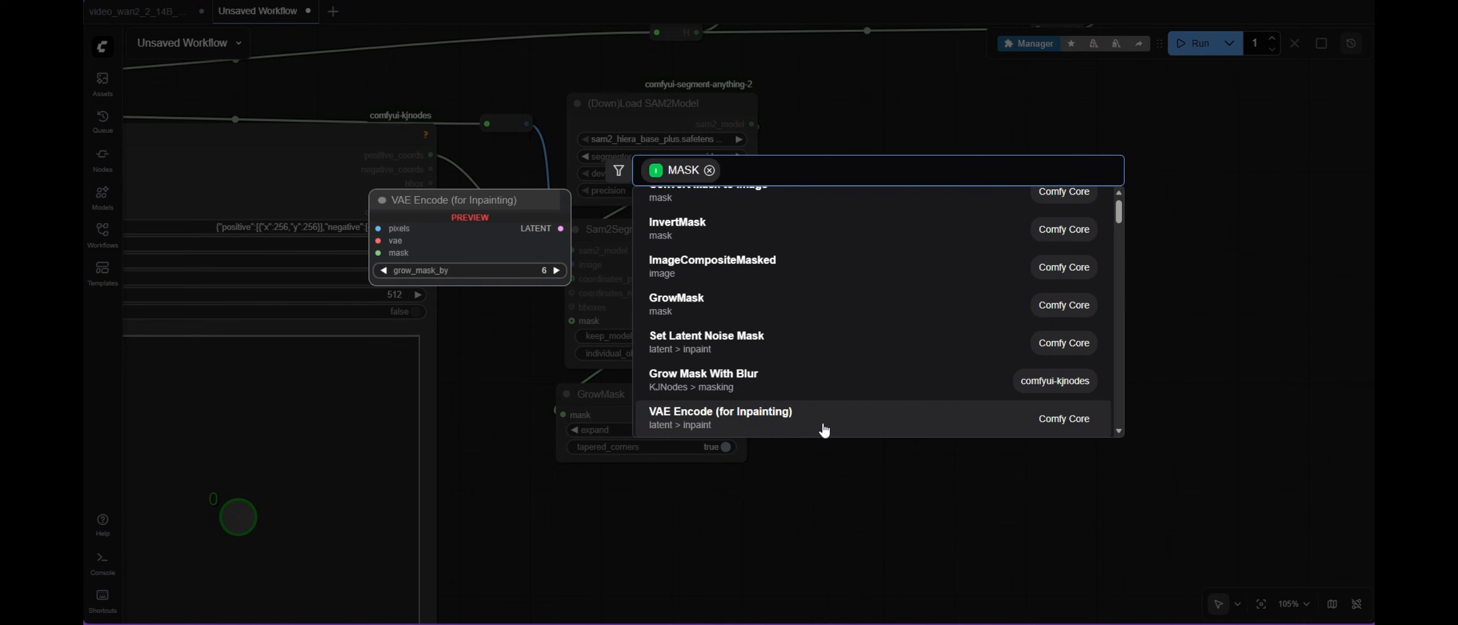
pyautogui.write('block')
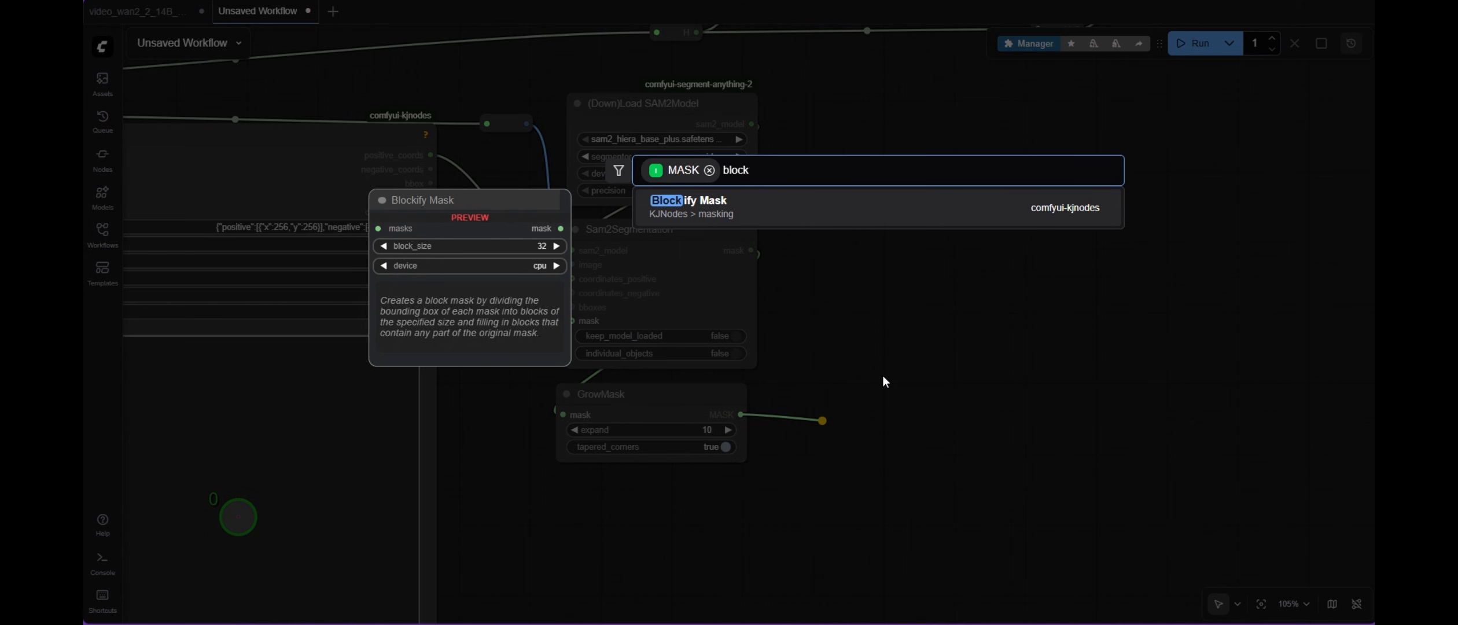
pyautogui.click(687, 215)
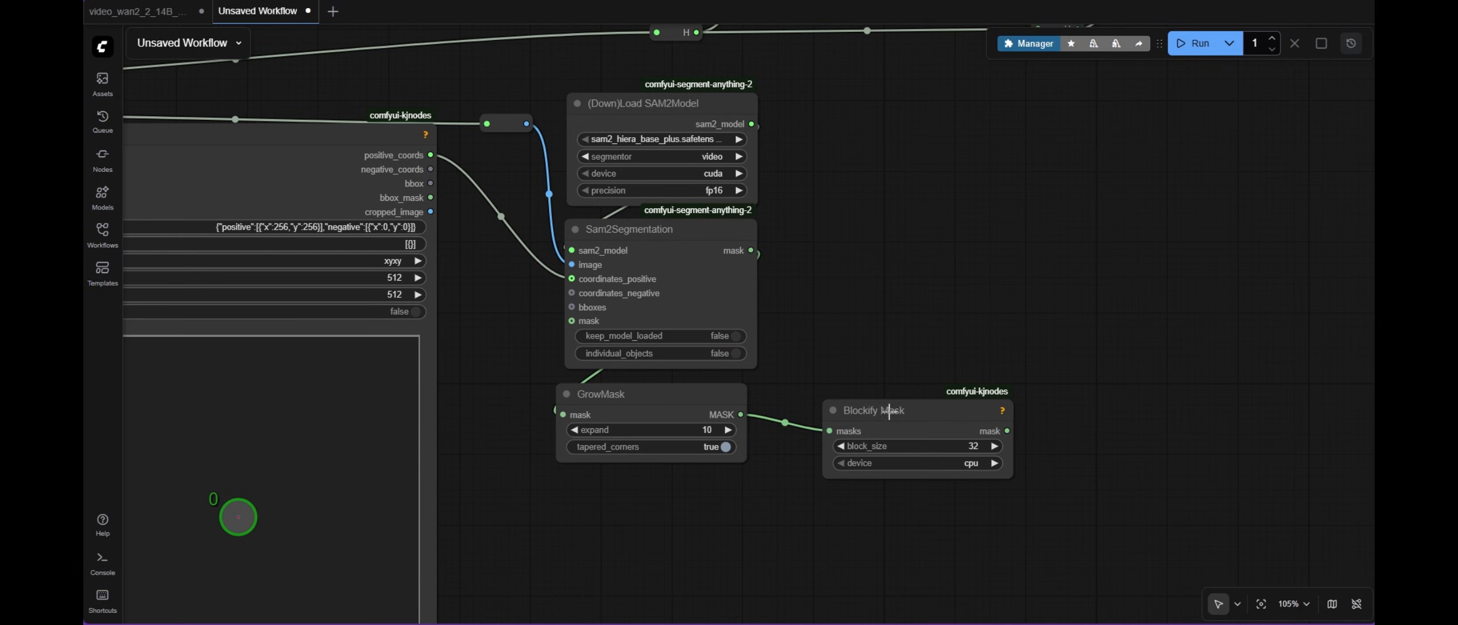
pyautogui.moveTo(890, 410); pyautogui.dragTo(851, 390)
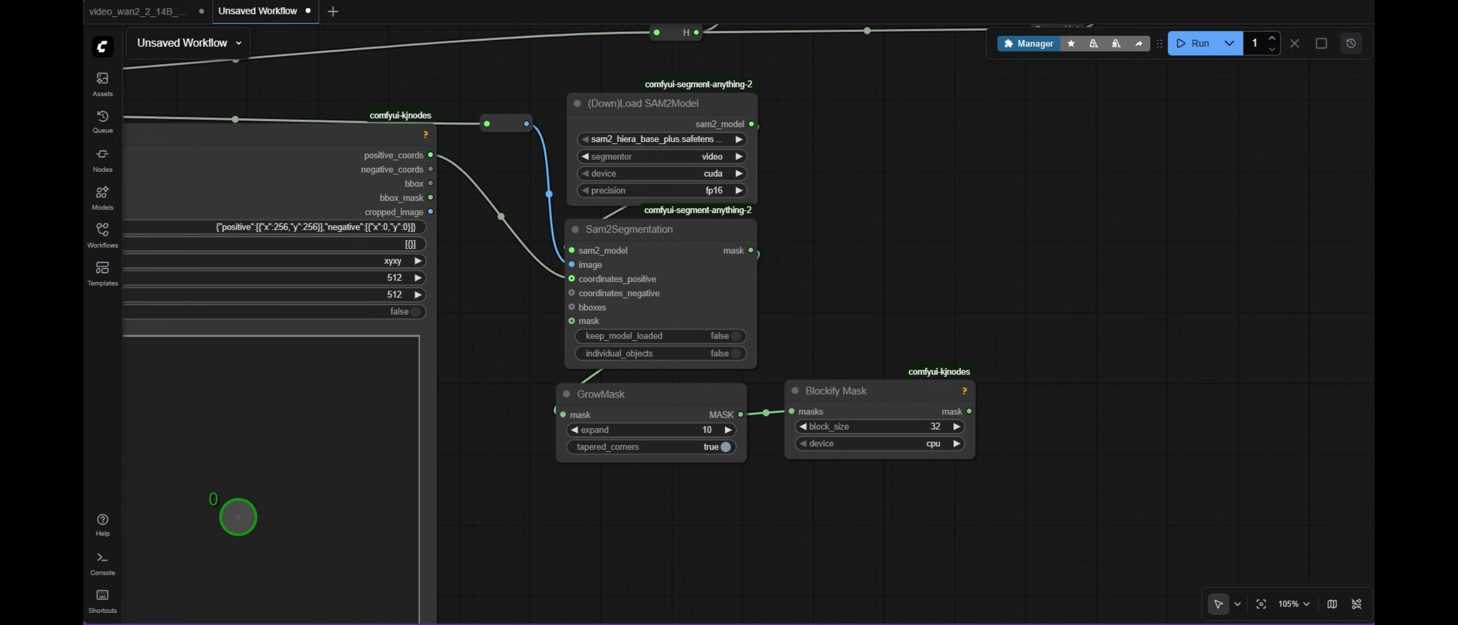
# Add a Draw Mask On Image node taking its image from the Reroute and its mask from Blockify Mask.
pyautogui.doubleClick(848, 174)
pyautogui.write('draw')
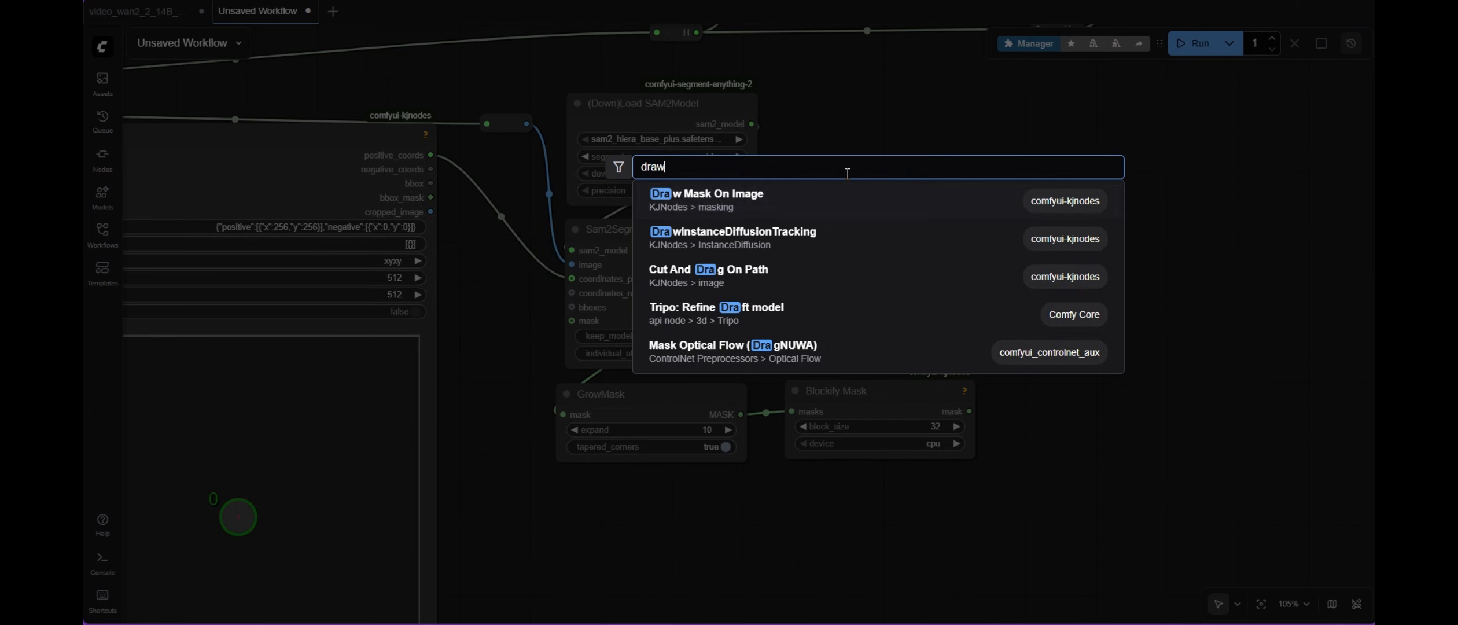
pyautogui.click(755, 197)
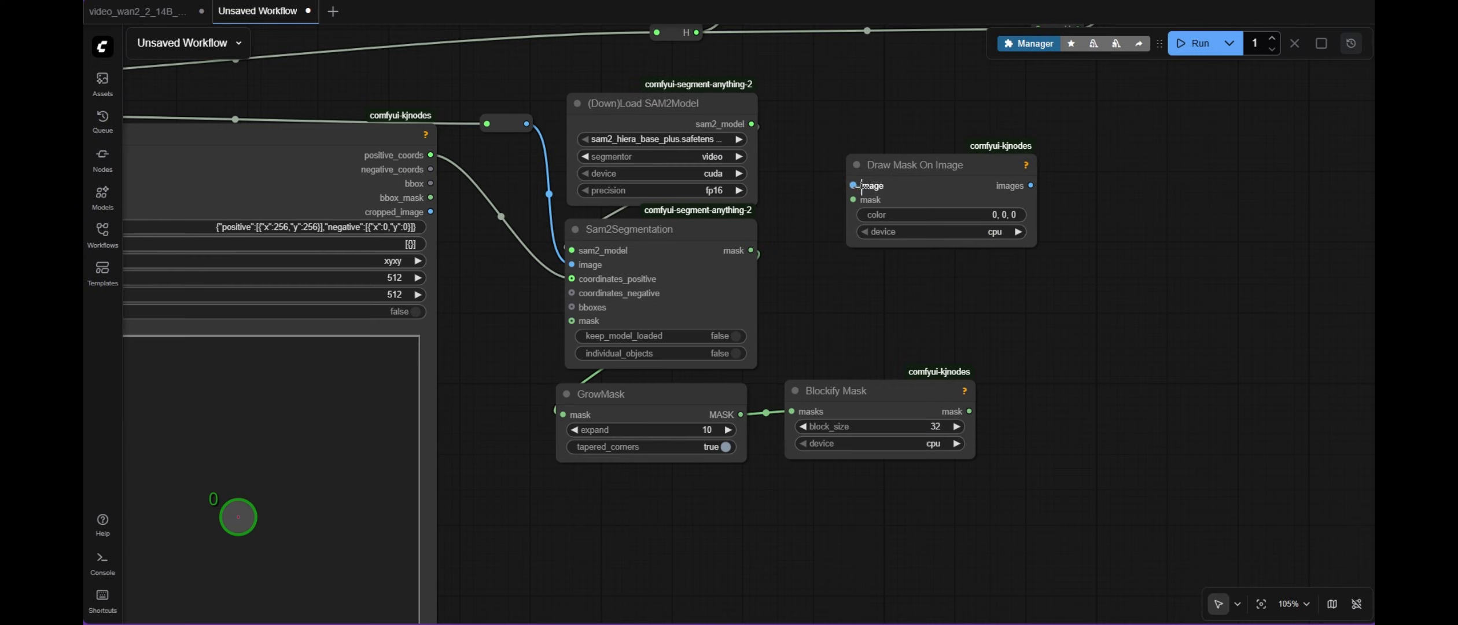
pyautogui.moveTo(872, 160); pyautogui.dragTo(834, 114)
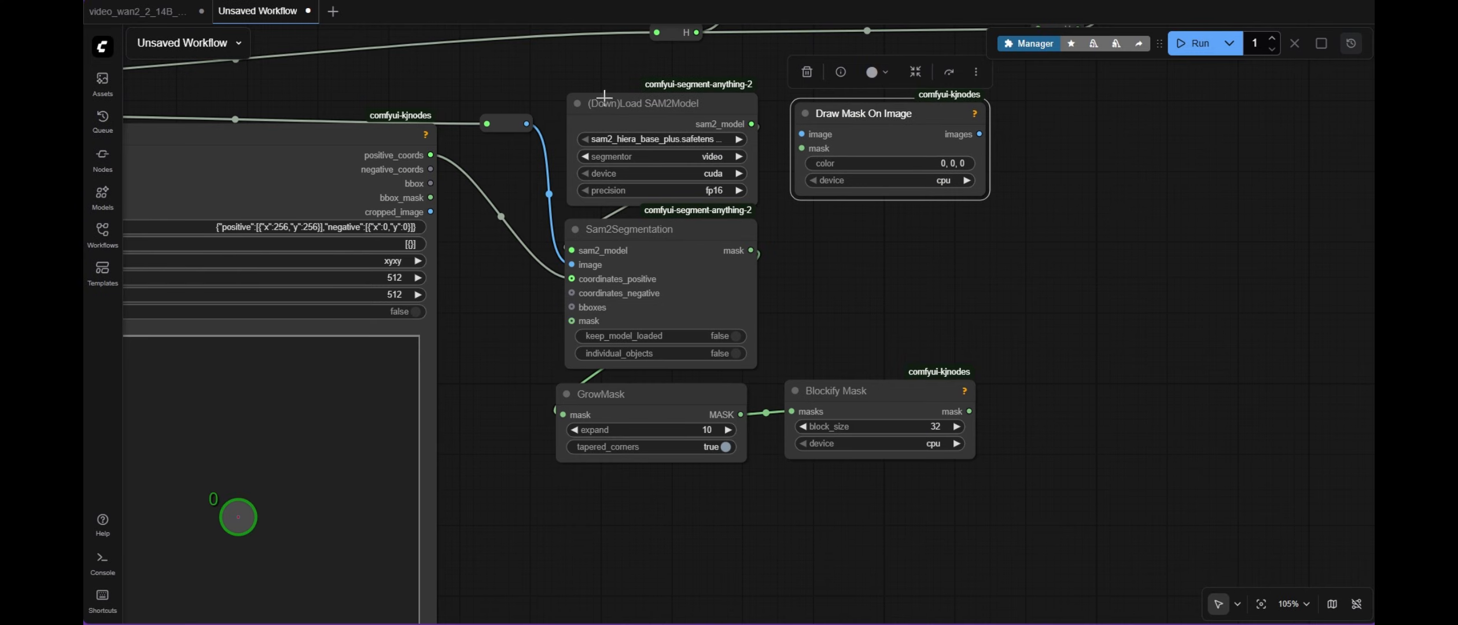
pyautogui.moveTo(535, 123); pyautogui.dragTo(803, 135)
pyautogui.moveTo(970, 411)
pyautogui.mouseDown()
pyautogui.moveTo(920, 306)
pyautogui.moveTo(804, 140)
pyautogui.mouseUp()
# Add a Preview Animation node beside the group and feed its images input from Draw Mask On Image.
pyautogui.moveTo(787, 268); pyautogui.dragTo(686, 326)
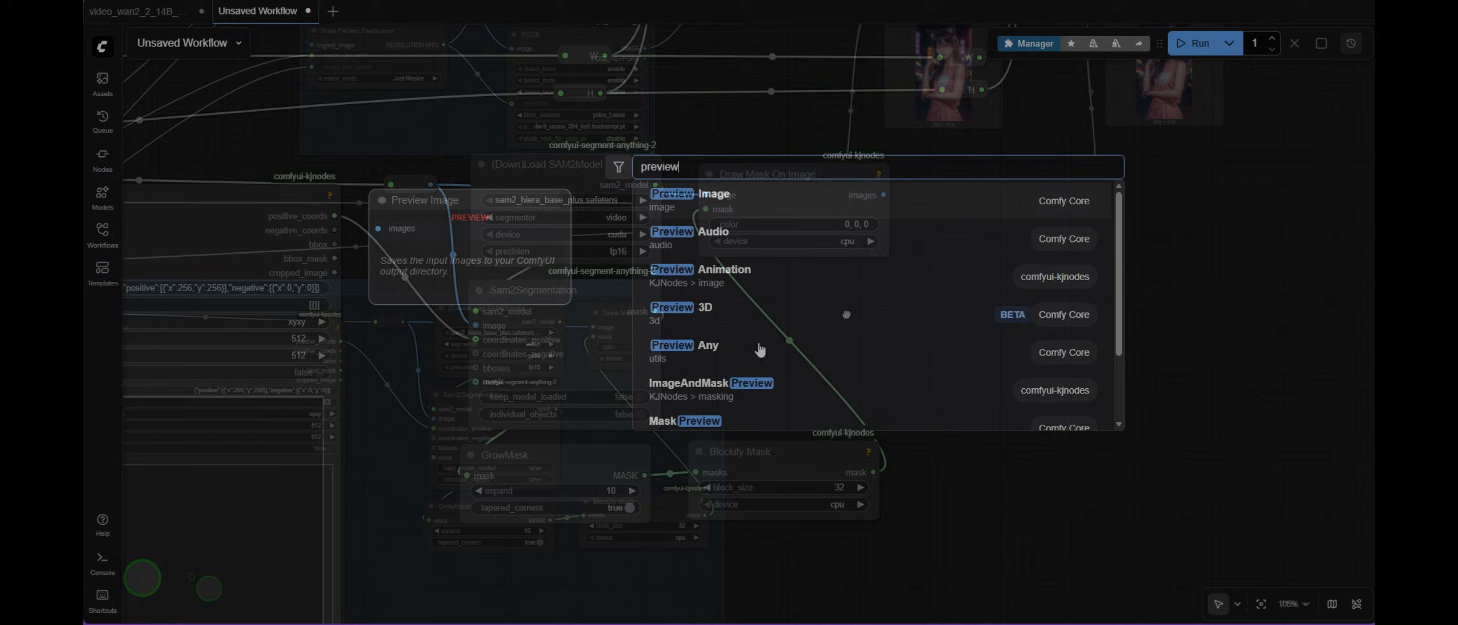
pyautogui.click(744, 278)
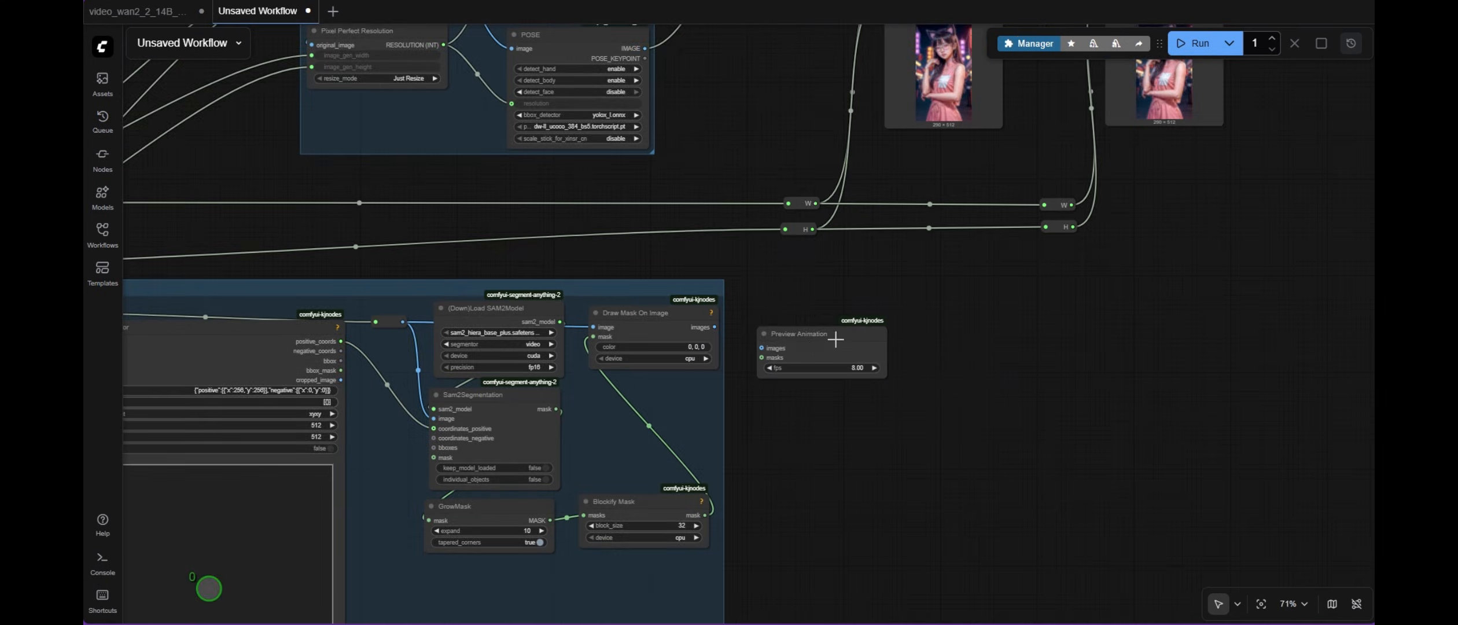
pyautogui.scroll(2, 799, 356)
pyautogui.moveTo(797, 333); pyautogui.dragTo(804, 309)
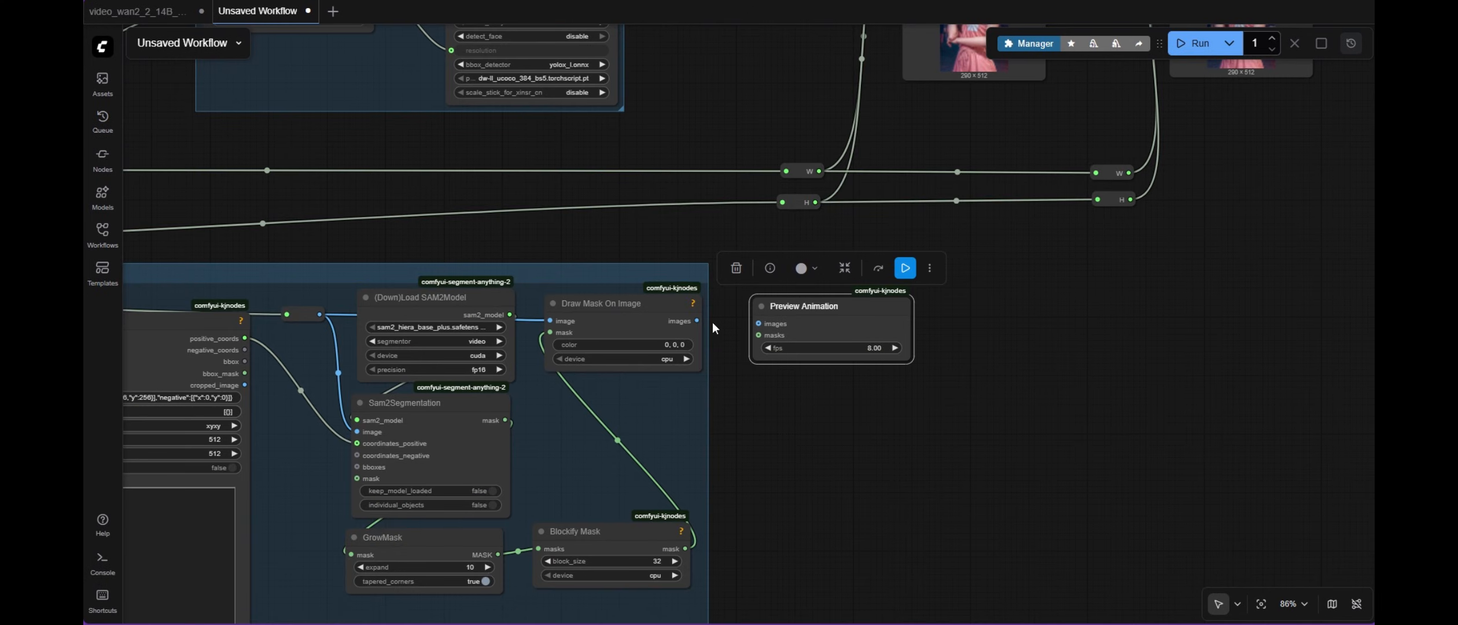
pyautogui.moveTo(697, 320); pyautogui.dragTo(776, 323)
# Duplicate the Preview Animation node, place the copy beside Blockify Mask and connect Blockify Mask's output to its masks input.
pyautogui.moveTo(813, 306); pyautogui.dragTo(814, 310)
pyautogui.hotkey('ctrl', 'c')
pyautogui.click(781, 459)
pyautogui.hotkey('ctrl', 'v')
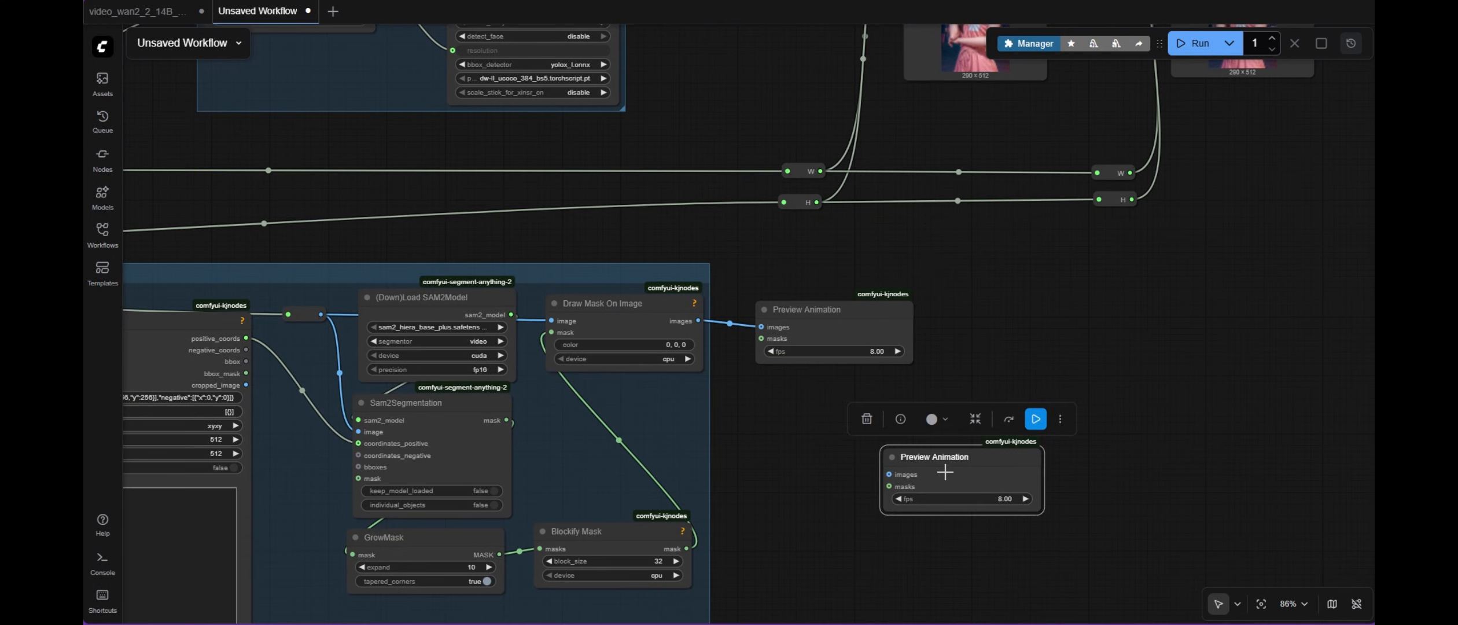
pyautogui.moveTo(945, 473); pyautogui.dragTo(817, 529)
pyautogui.moveTo(687, 548); pyautogui.dragTo(759, 544)
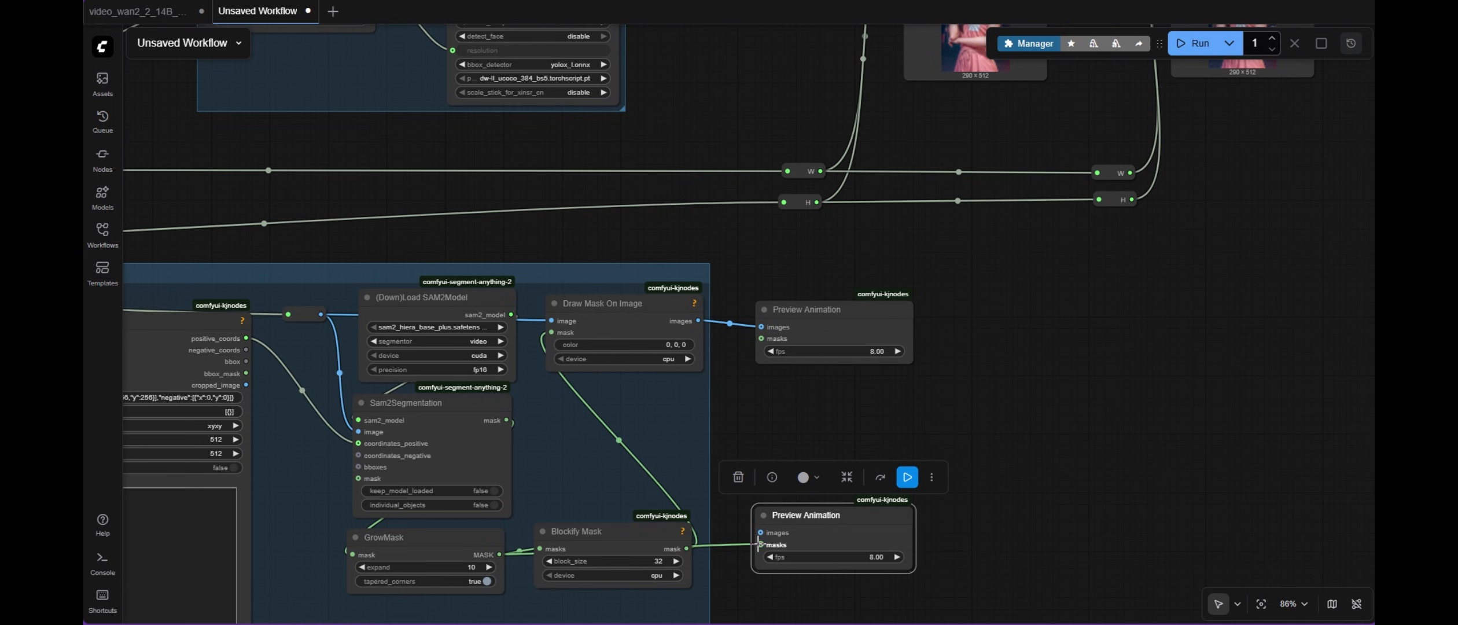
# Set the fps of both Preview Animation nodes to 16.
pyautogui.click(884, 355)
pyautogui.write('16')
pyautogui.press('Return')
pyautogui.click(881, 556)
pyautogui.write('2')
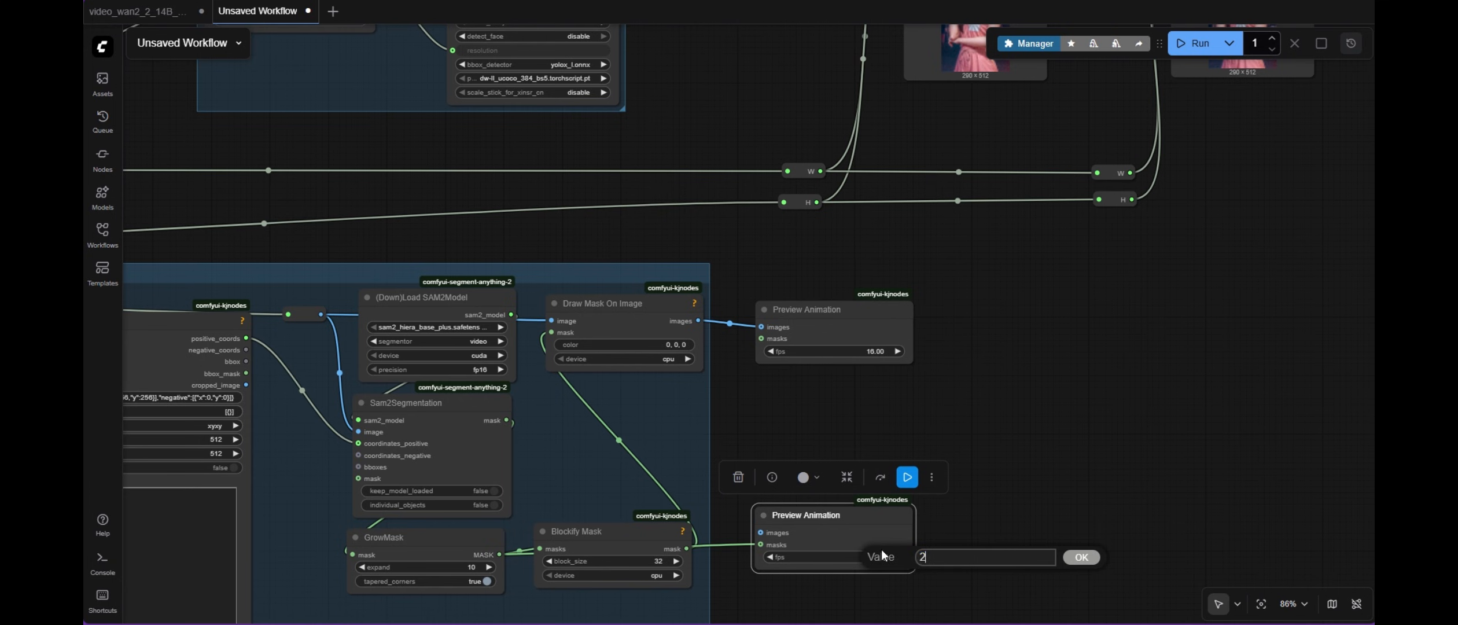
pyautogui.press('Return')
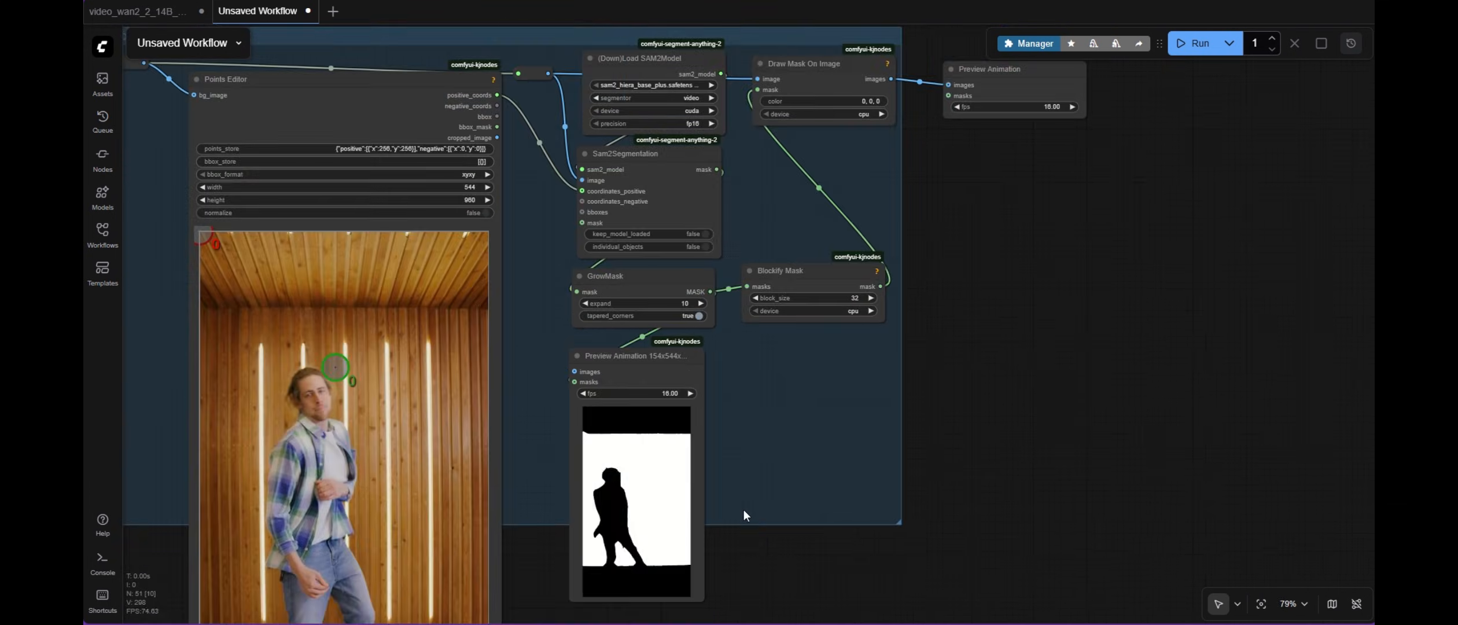
# Move the positive point onto the man's chest in Points Editor and run the workflow up to the mask preview.
pyautogui.moveTo(336, 367); pyautogui.dragTo(330, 464)
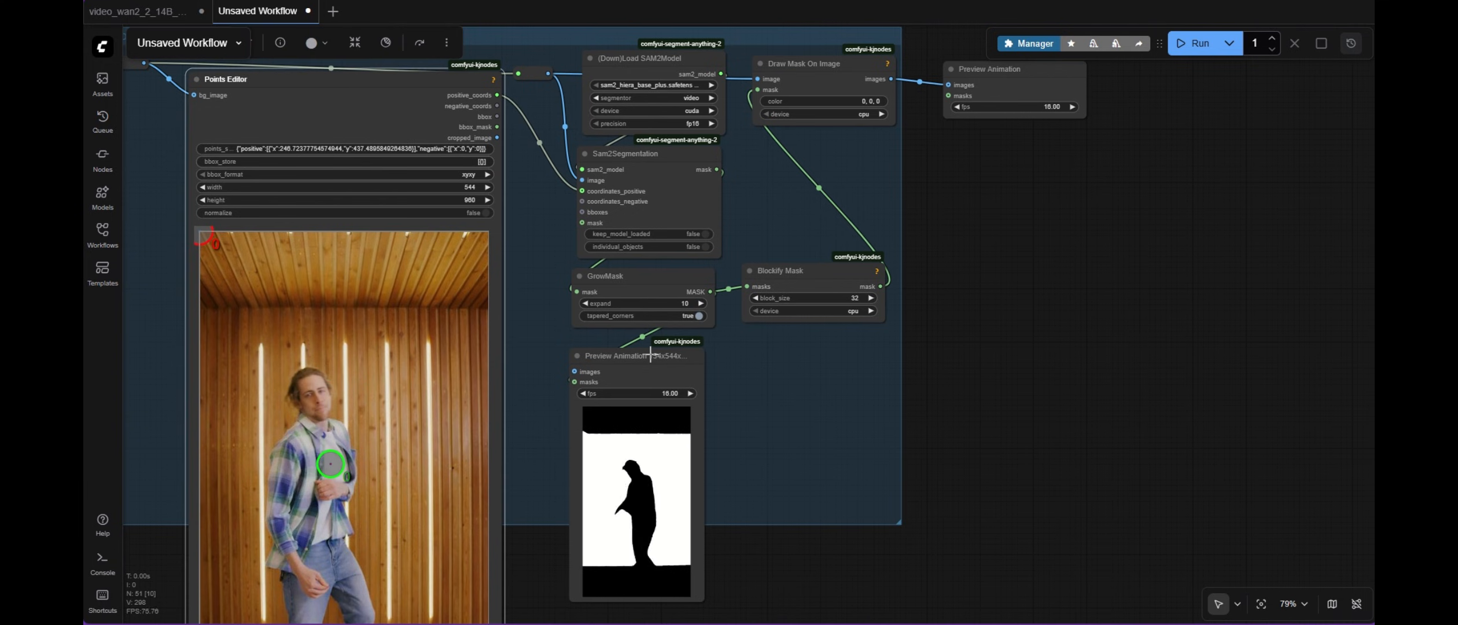
pyautogui.click(697, 353)
pyautogui.click(727, 318)
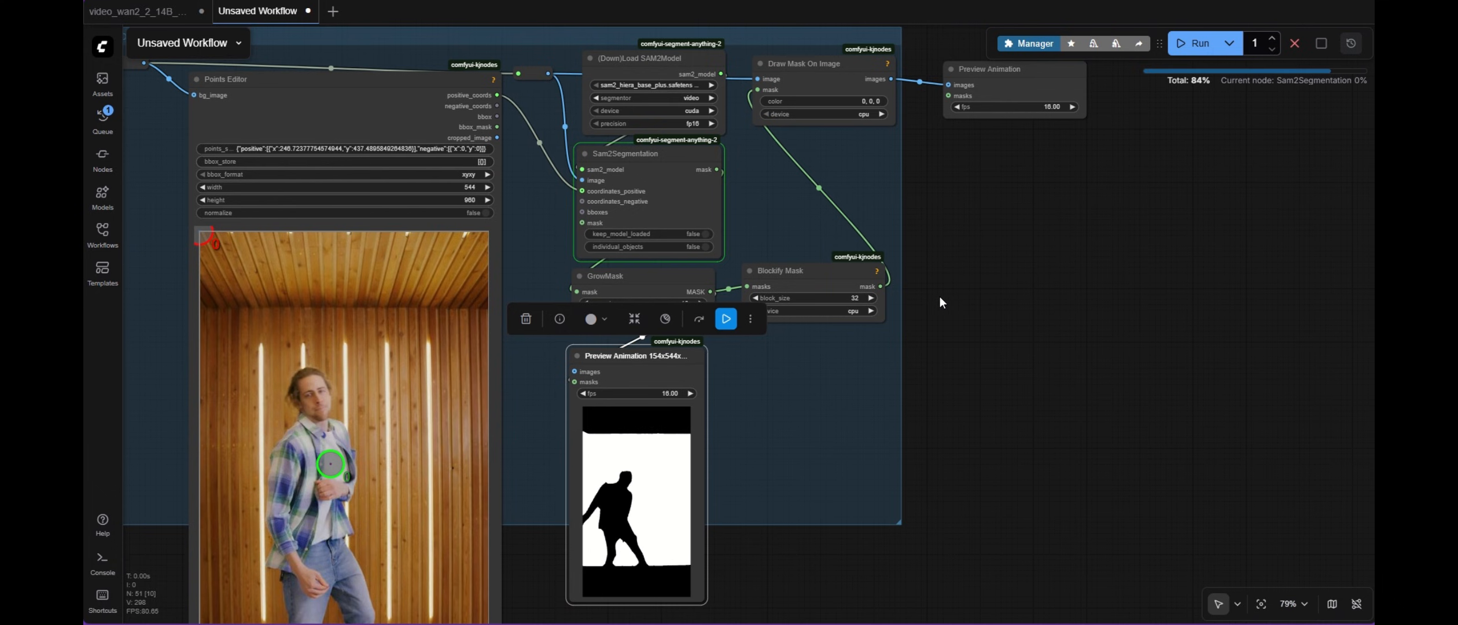
# Add further positive points on the man's body and a negative point on the ceiling in Points Editor.
pyautogui.scroll(-9, 959, 282)
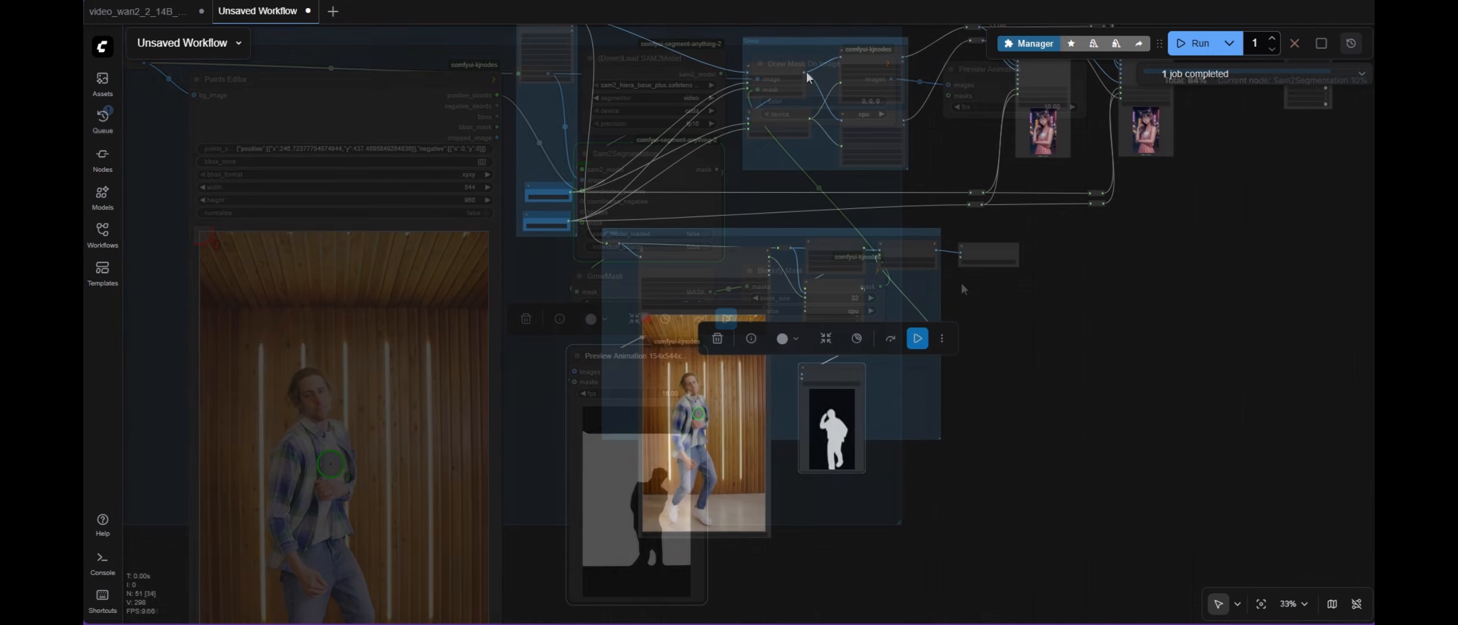
pyautogui.moveTo(818, 176); pyautogui.dragTo(799, 81)
pyautogui.scroll(4, 800, 81)
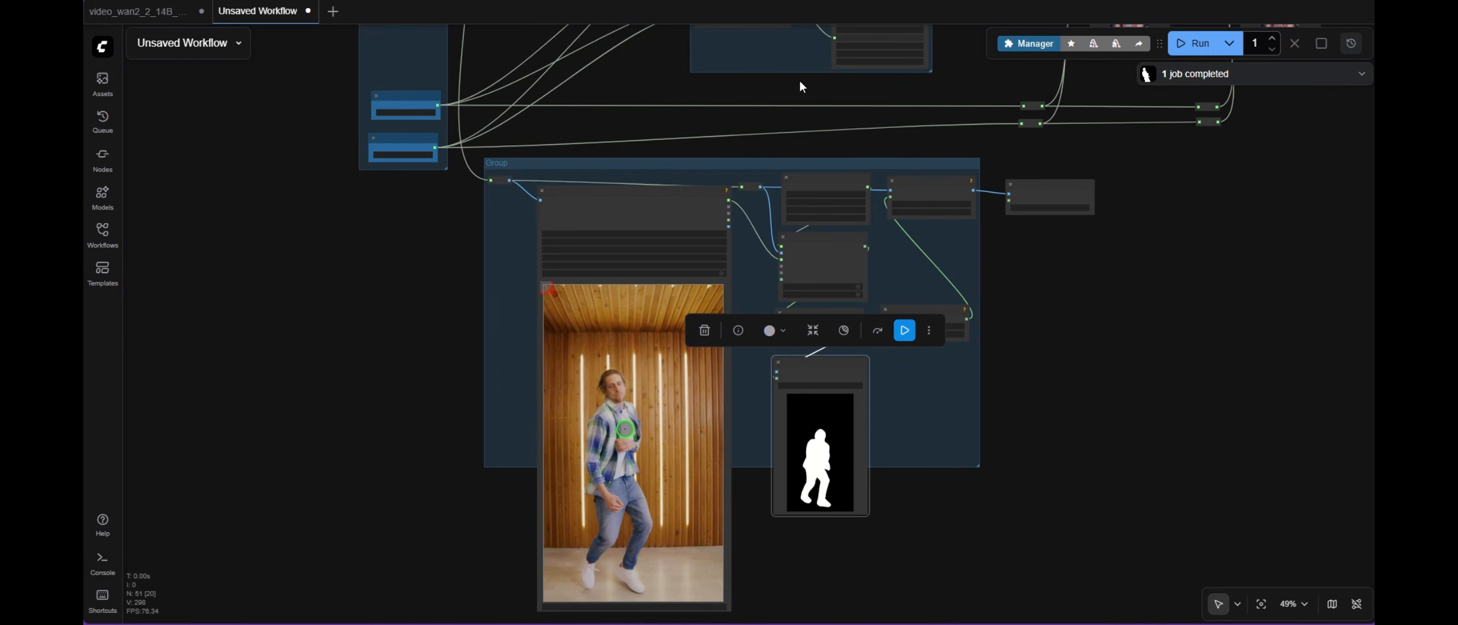
pyautogui.scroll(-4, 806, 109)
pyautogui.moveTo(915, 105); pyautogui.dragTo(870, 211)
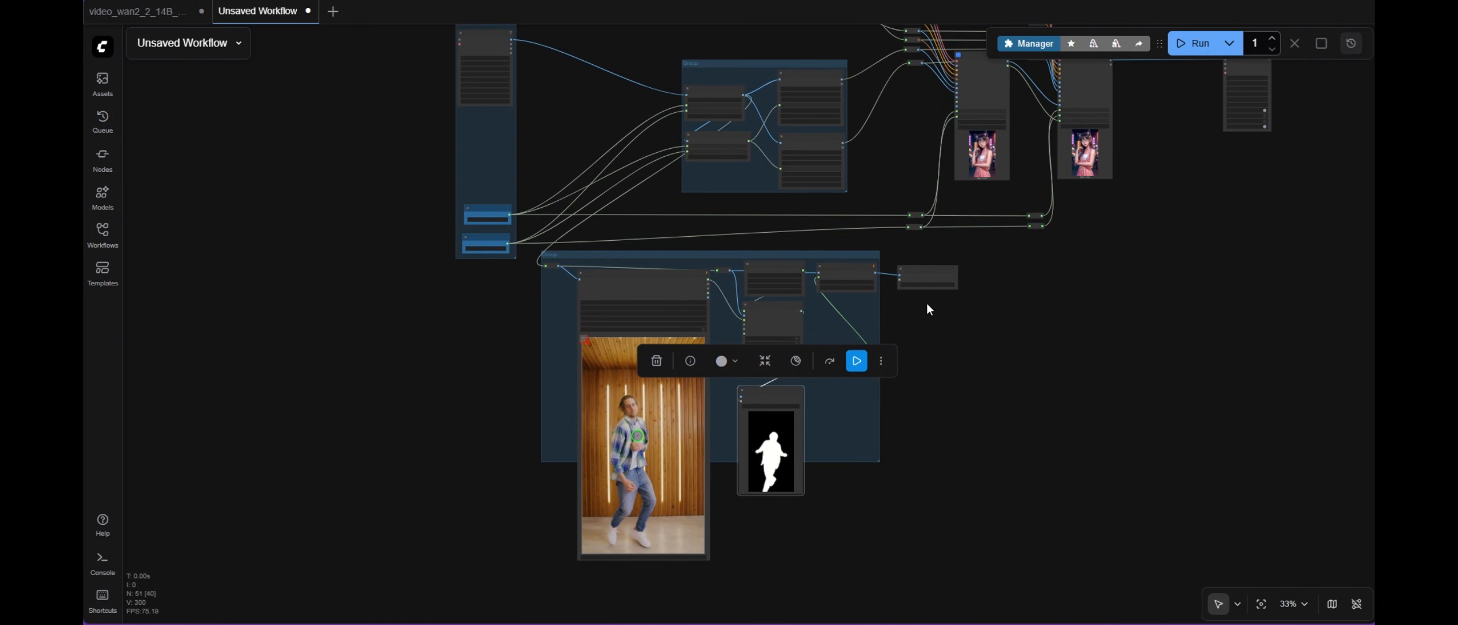
pyautogui.scroll(4, 924, 312)
pyautogui.scroll(-4, 927, 320)
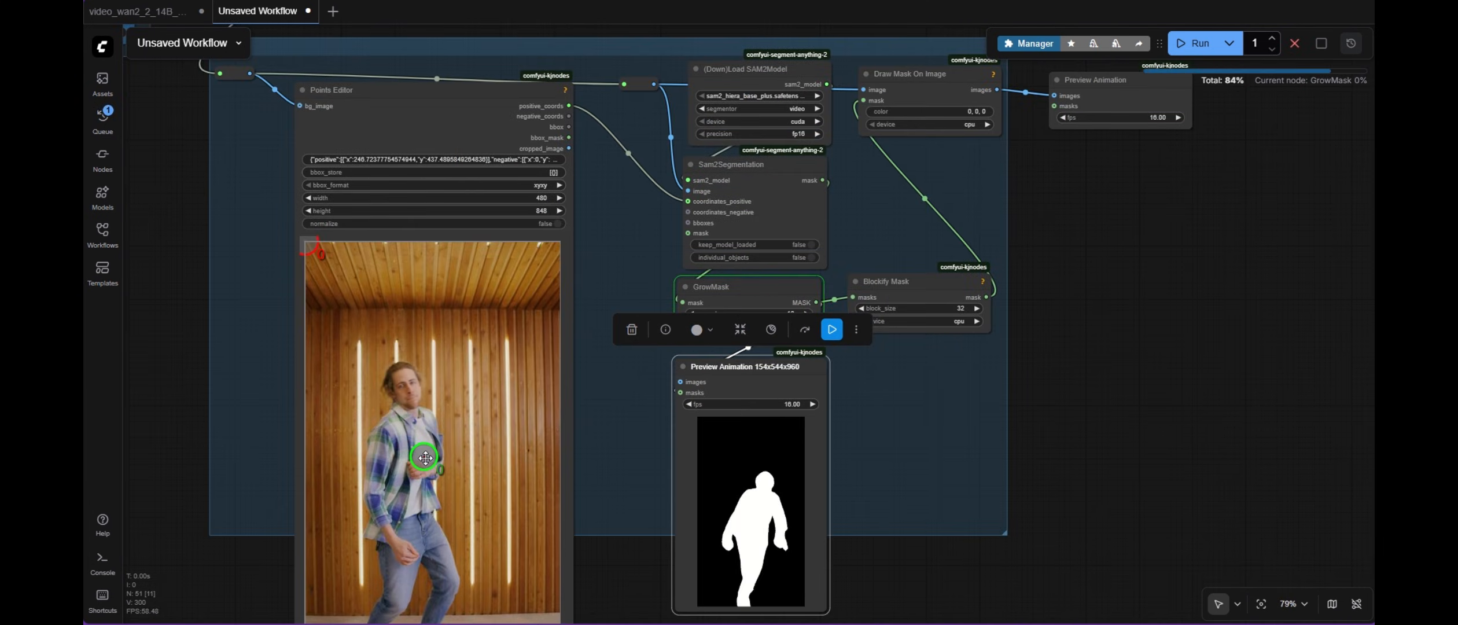
pyautogui.click(394, 436)
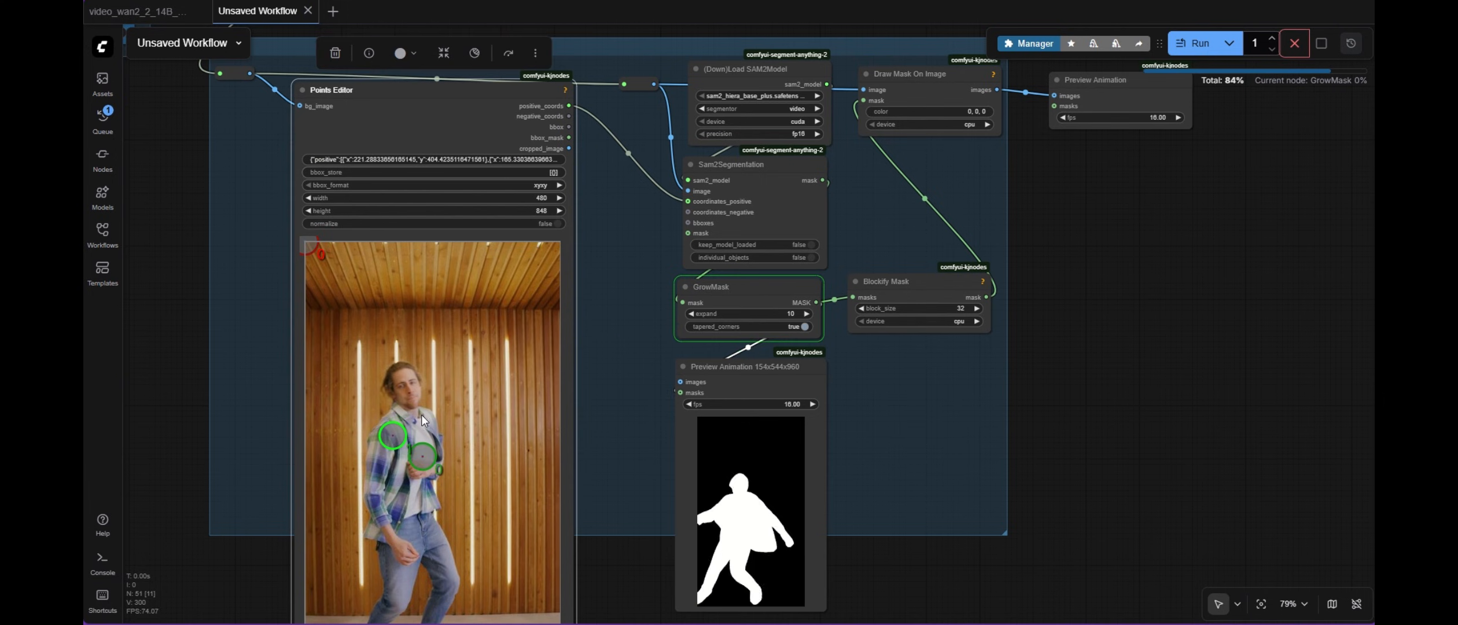
pyautogui.keyDown('ctrl'); pyautogui.click(507, 272); pyautogui.keyUp('ctrl')
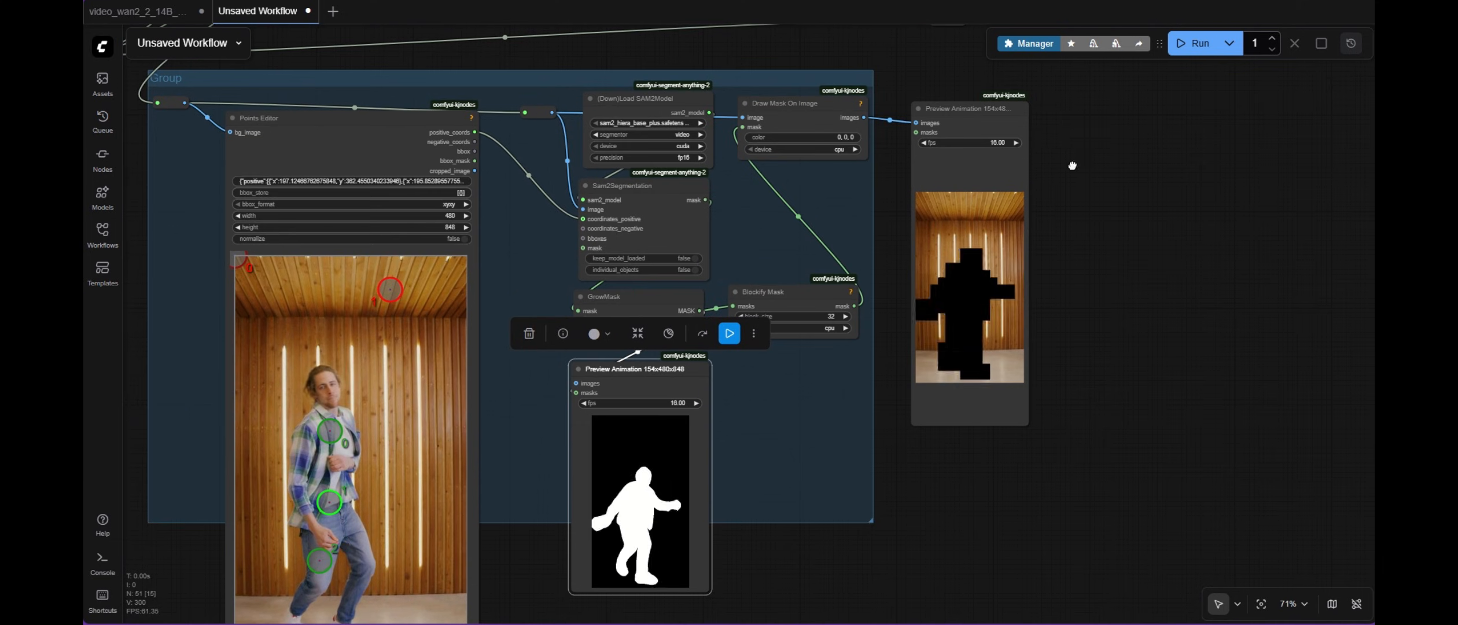
# Examine how the blocky mask covers the dancing man in the Preview Animation fed by Draw Mask On Image.
pyautogui.moveTo(1072, 166); pyautogui.dragTo(986, 328)
pyautogui.moveTo(1010, 595); pyautogui.dragTo(944, 387)
pyautogui.scroll(6, 891, 387)
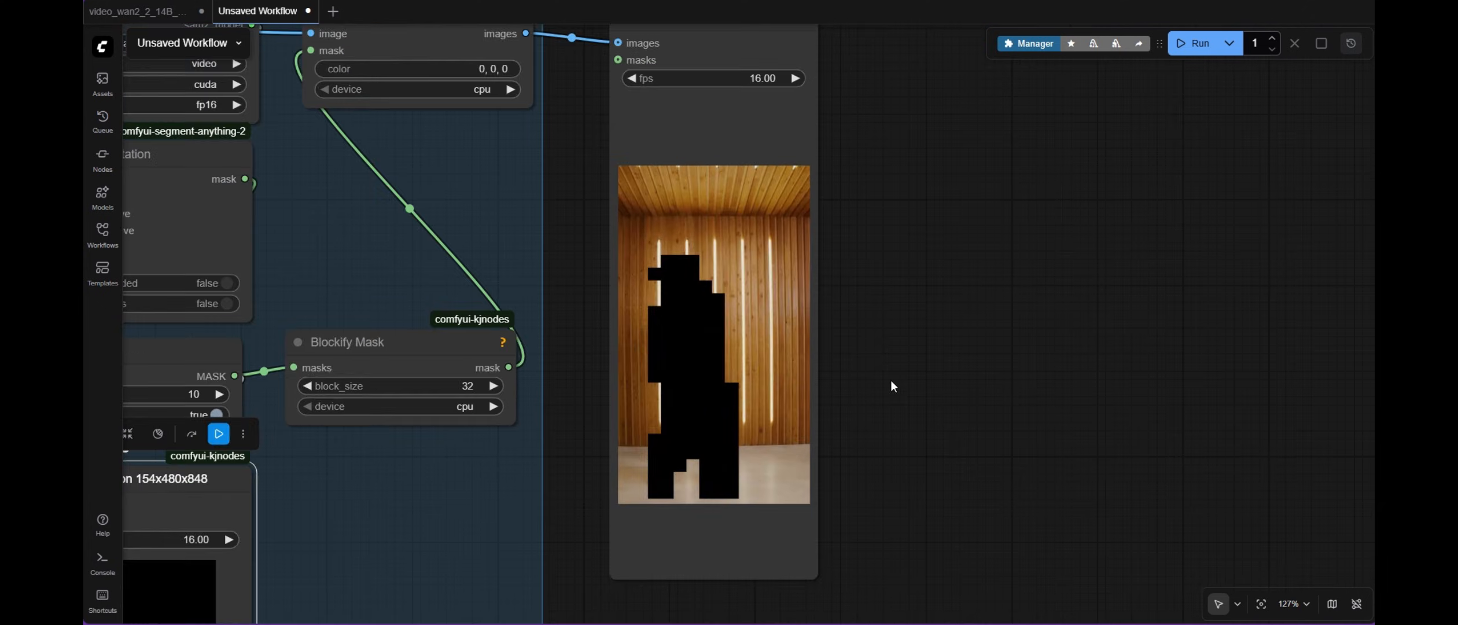
pyautogui.scroll(4, 887, 379)
pyautogui.scroll(-6, 884, 376)
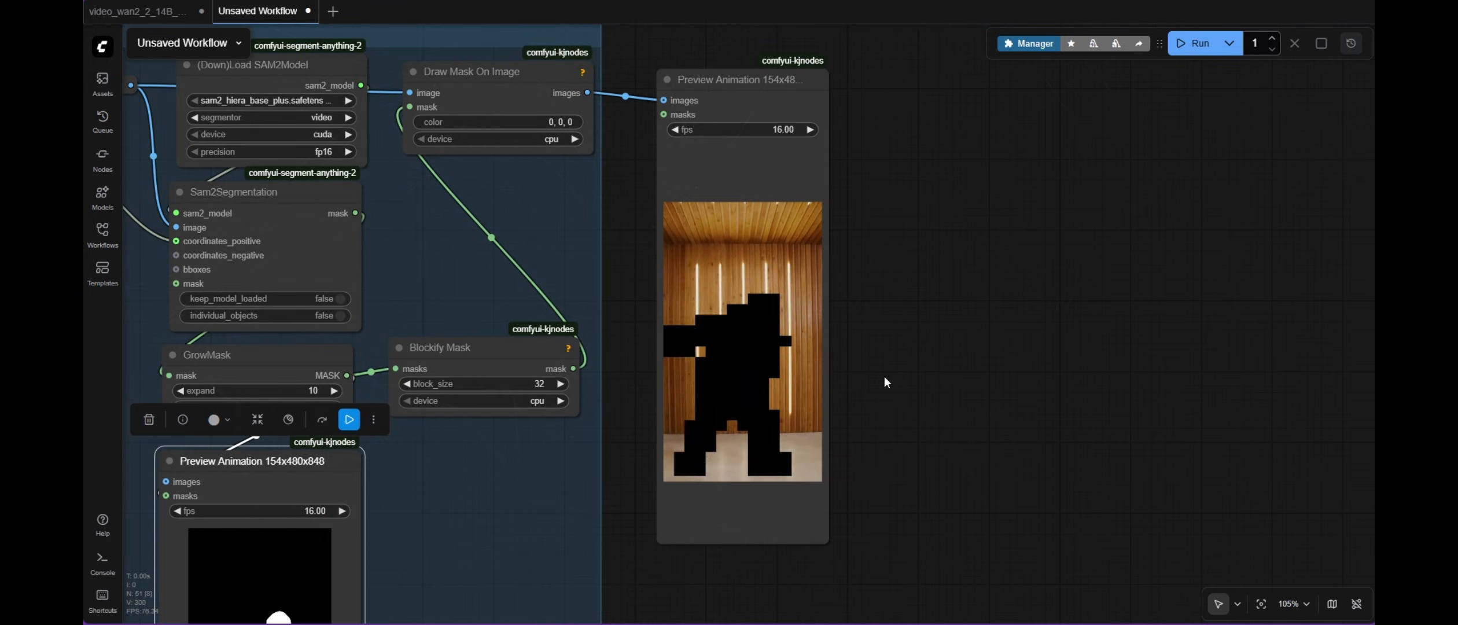
# Route the Draw Mask On Image output and the mask through Reroutes to the first subgraph's background_video and character_mask inputs.
pyautogui.scroll(-6, 884, 374)
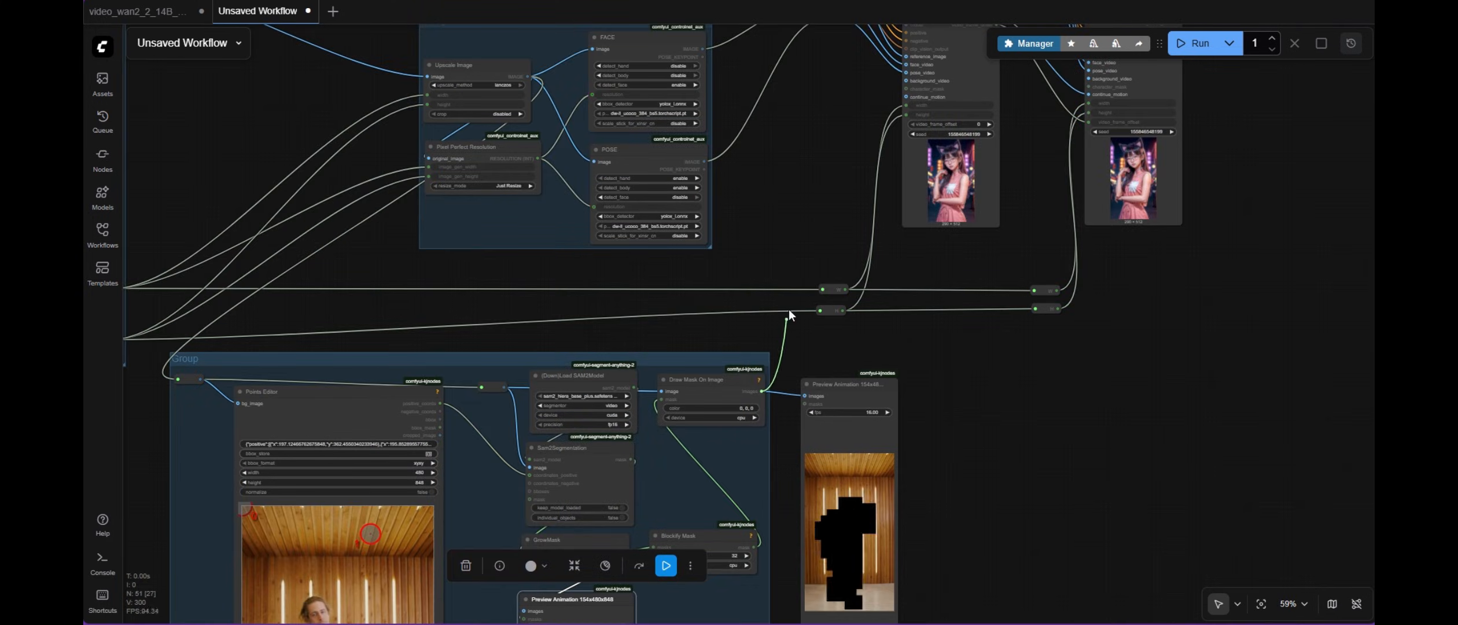
pyautogui.moveTo(789, 312); pyautogui.dragTo(817, 233)
pyautogui.moveTo(836, 294); pyautogui.dragTo(920, 136)
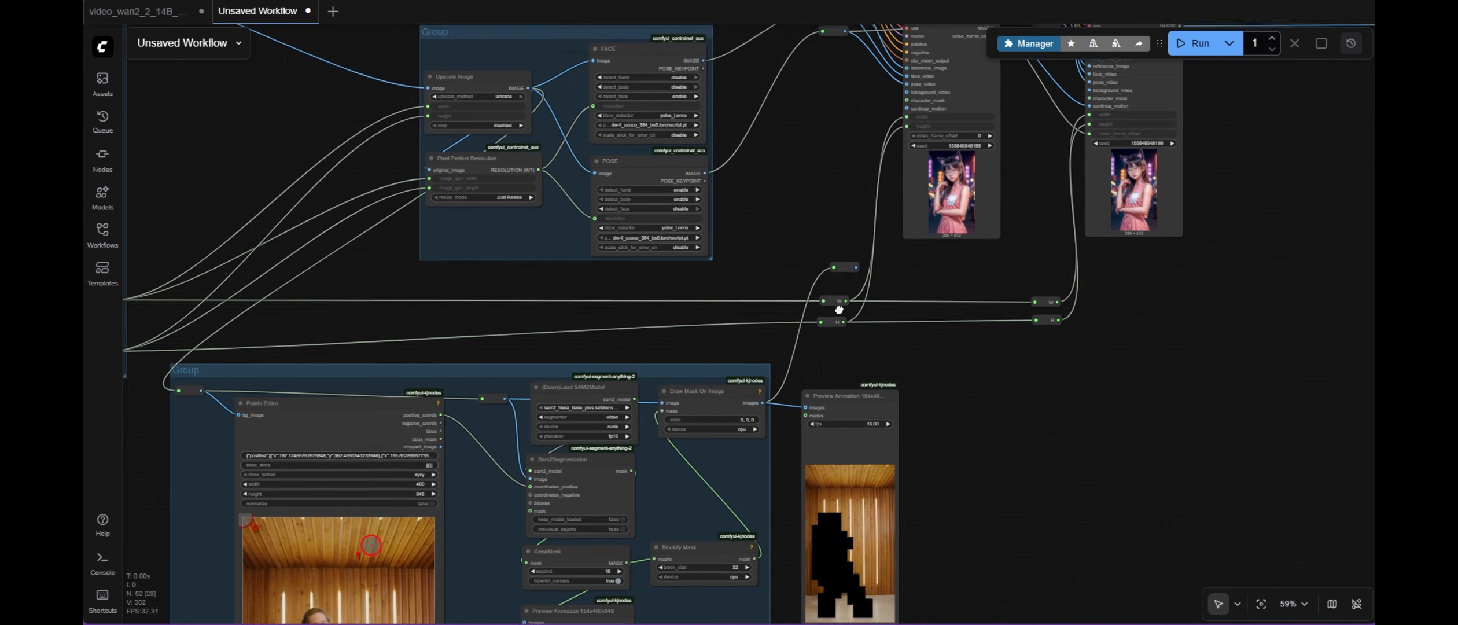
pyautogui.scroll(4, 836, 337)
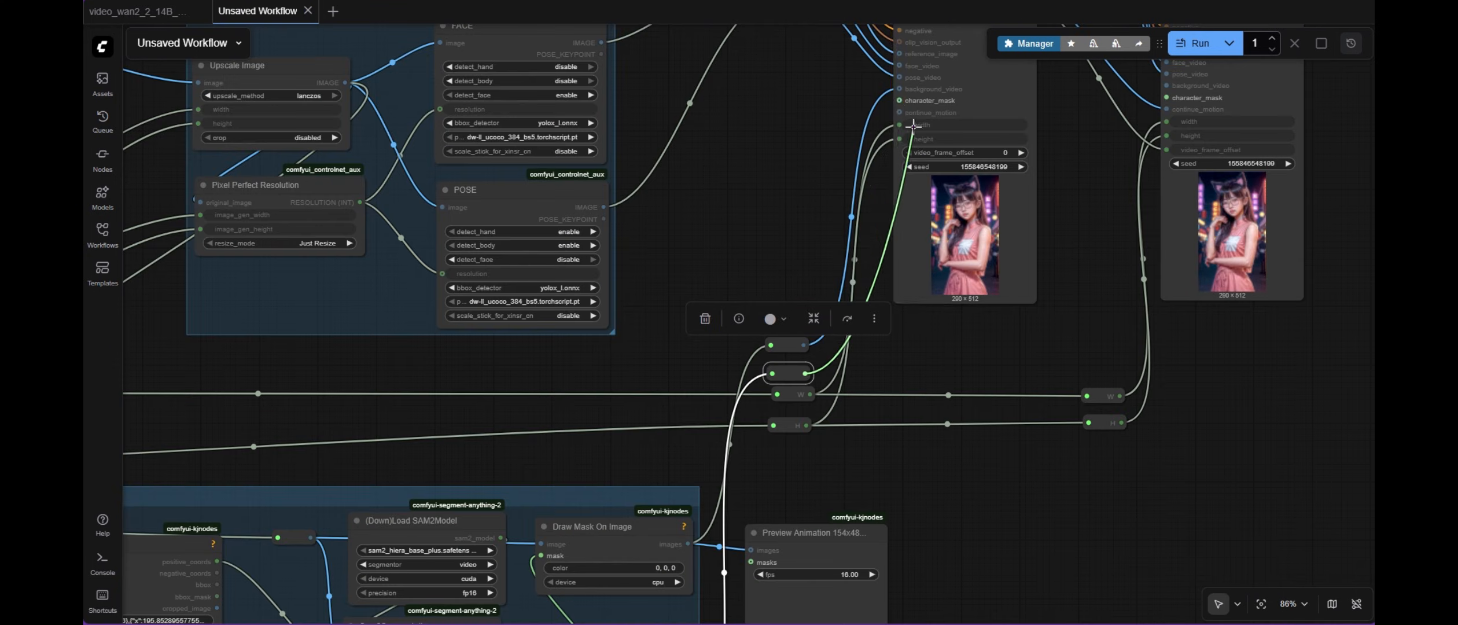
pyautogui.moveTo(903, 145); pyautogui.dragTo(898, 106)
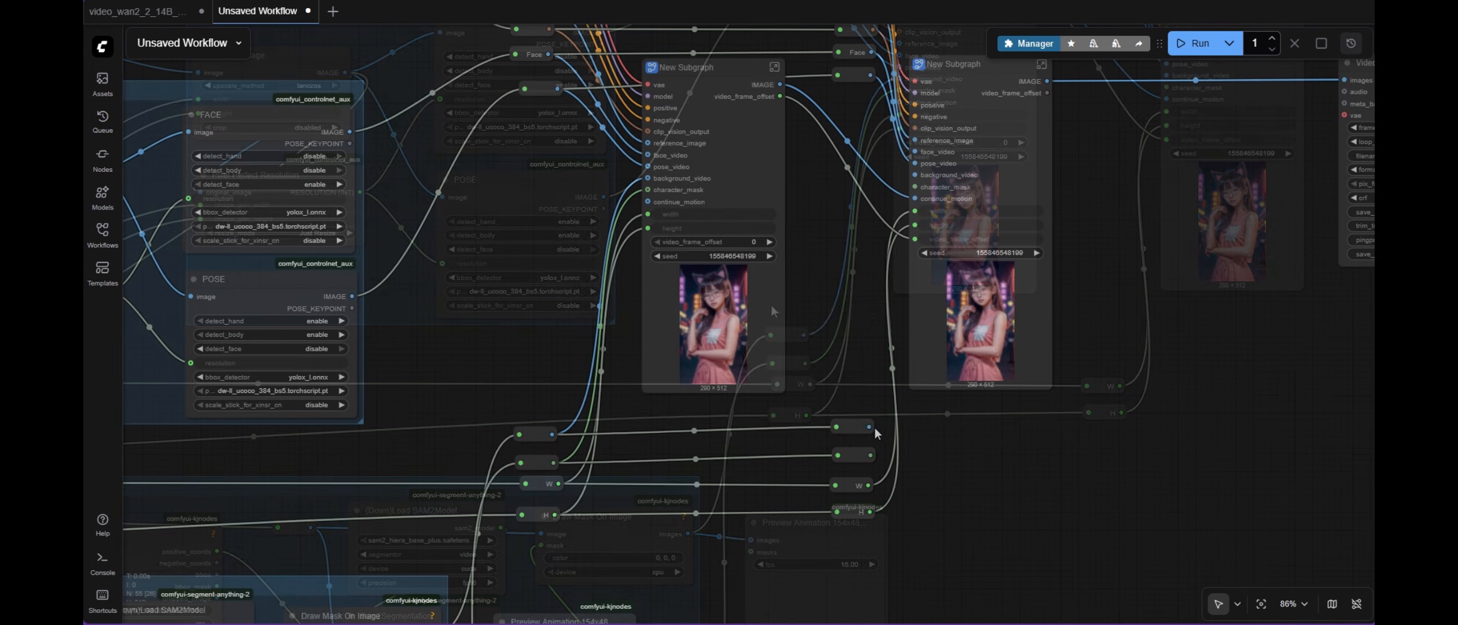
# Connect the second pair of image and mask Reroutes to the second subgraph's background_video and character_mask inputs.
pyautogui.moveTo(869, 426); pyautogui.dragTo(915, 175)
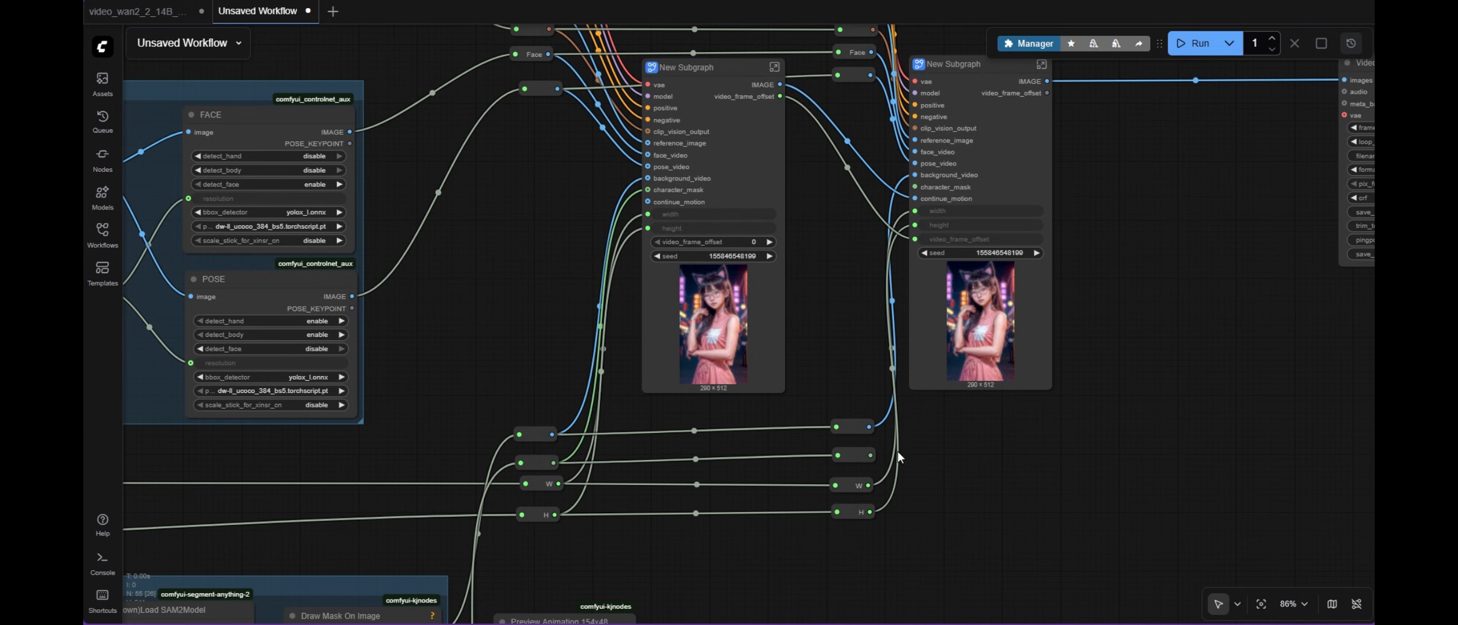
pyautogui.moveTo(870, 456); pyautogui.dragTo(915, 187)
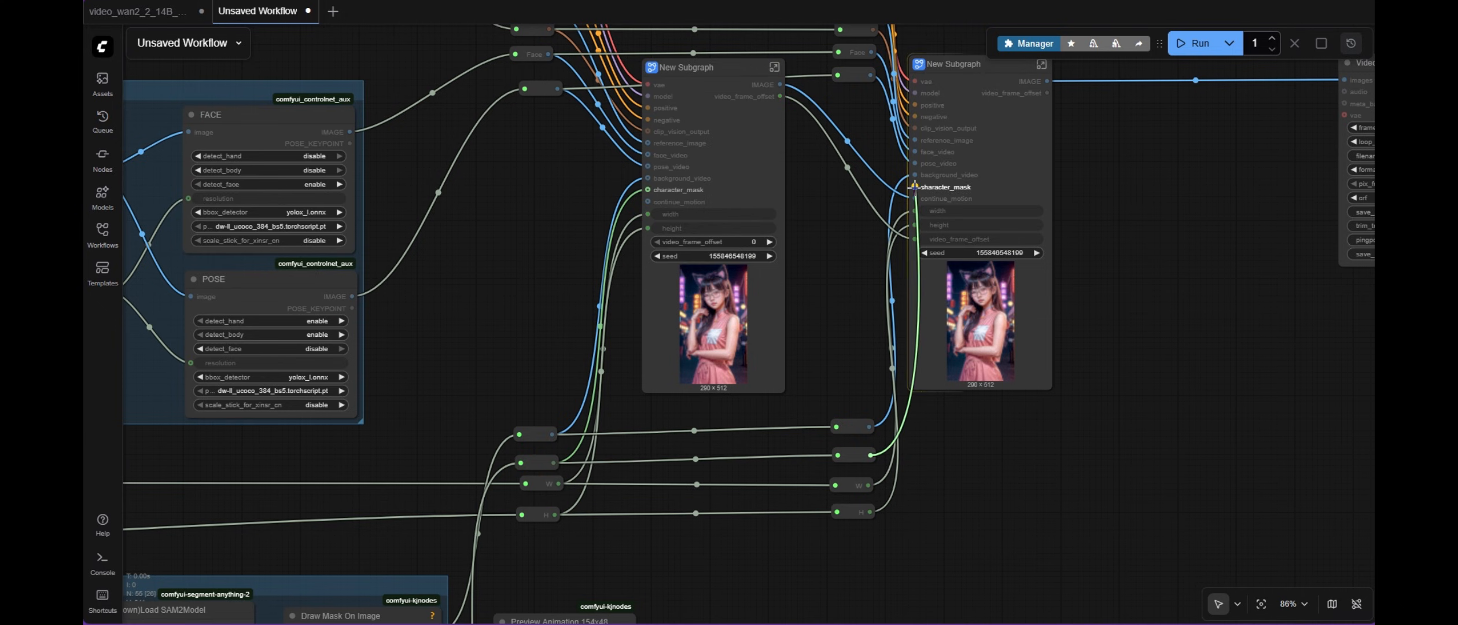
pyautogui.moveTo(915, 187); pyautogui.dragTo(915, 187)
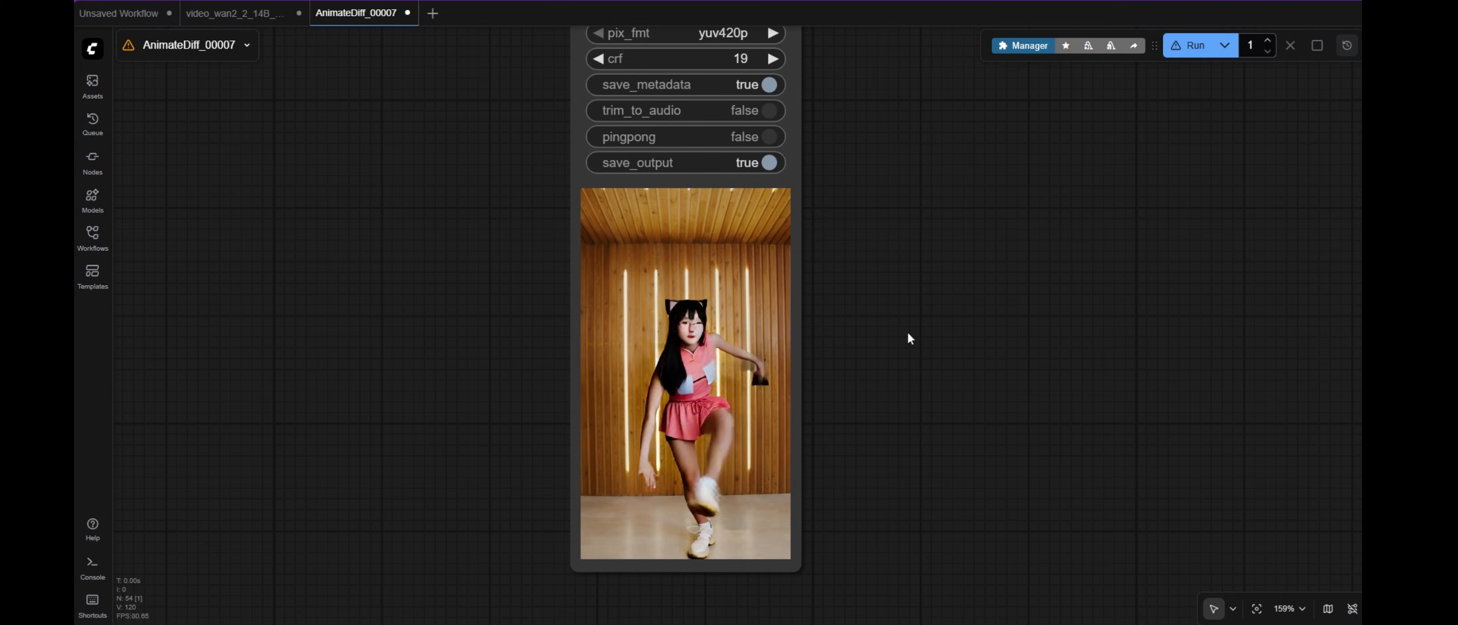
# Review the model links in the video_wan2_2_14B_animate workflow and the model loader group in the AnimateDiff_00007 workflow.
pyautogui.scroll(-2, 490, 210)
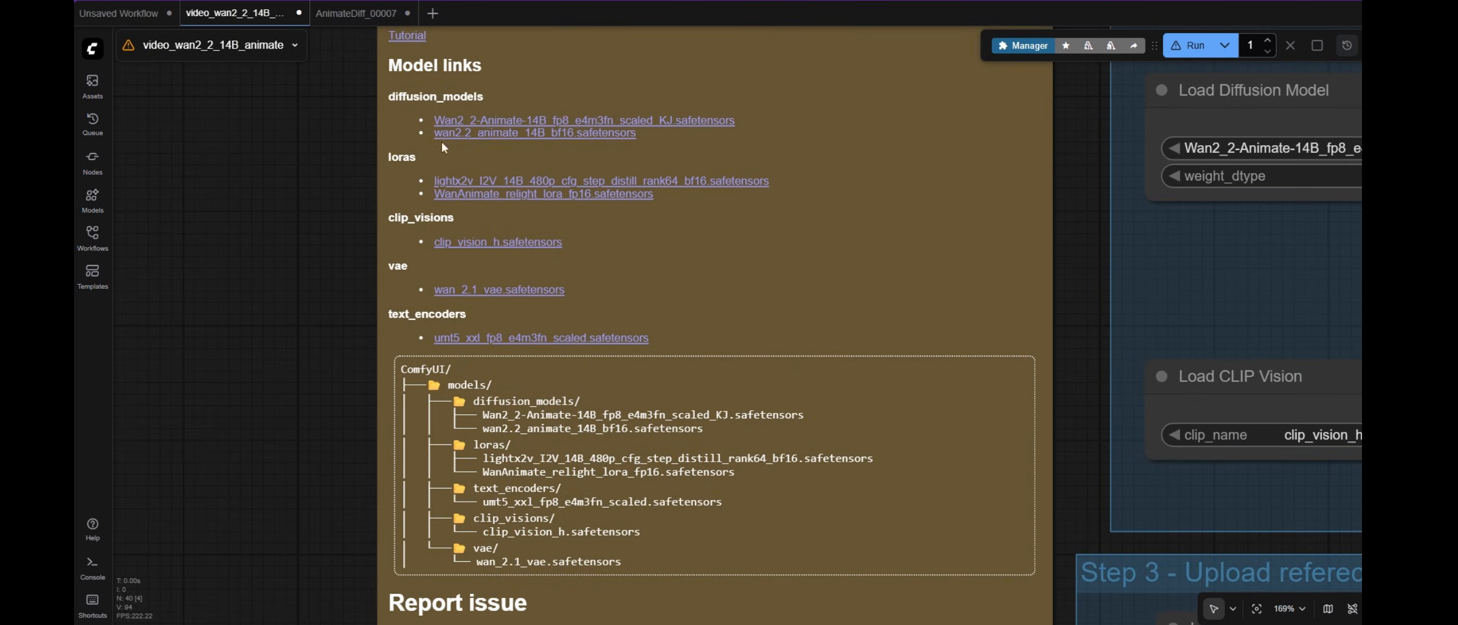
pyautogui.scroll(2, 534, 225)
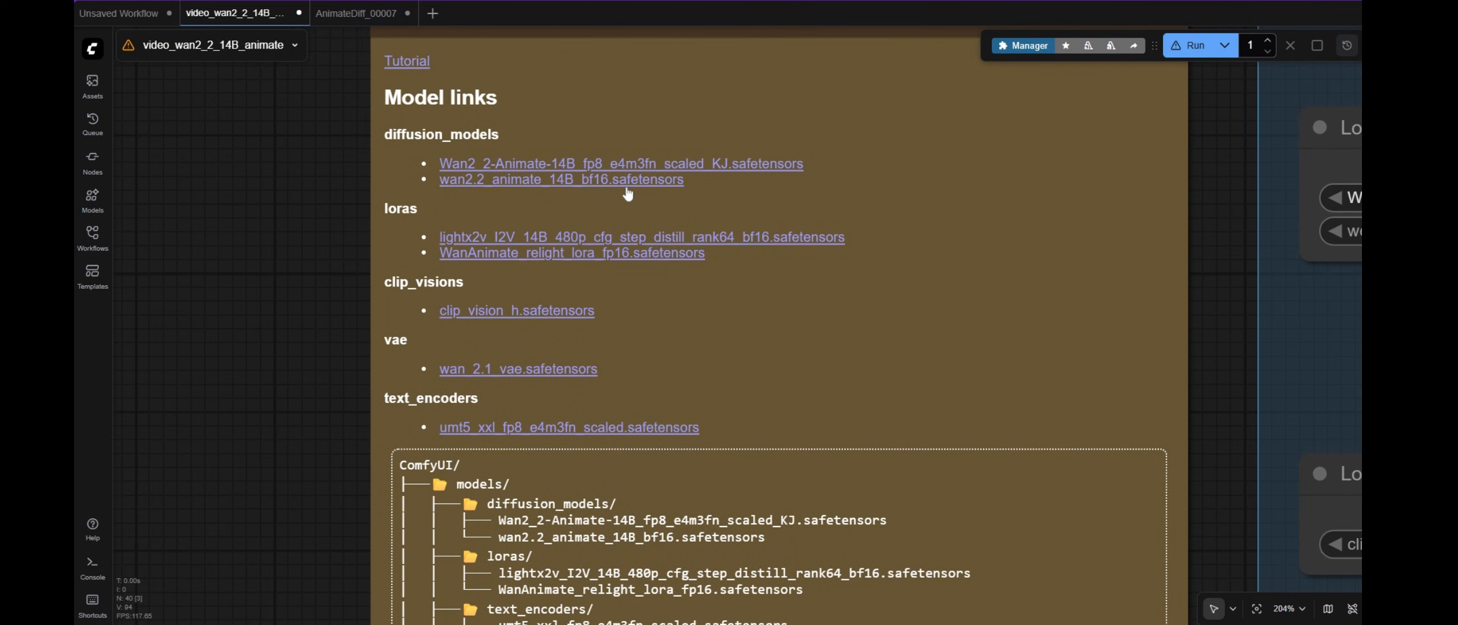
pyautogui.click(350, 13)
pyautogui.scroll(-5, 535, 198)
pyautogui.scroll(17, 602, 127)
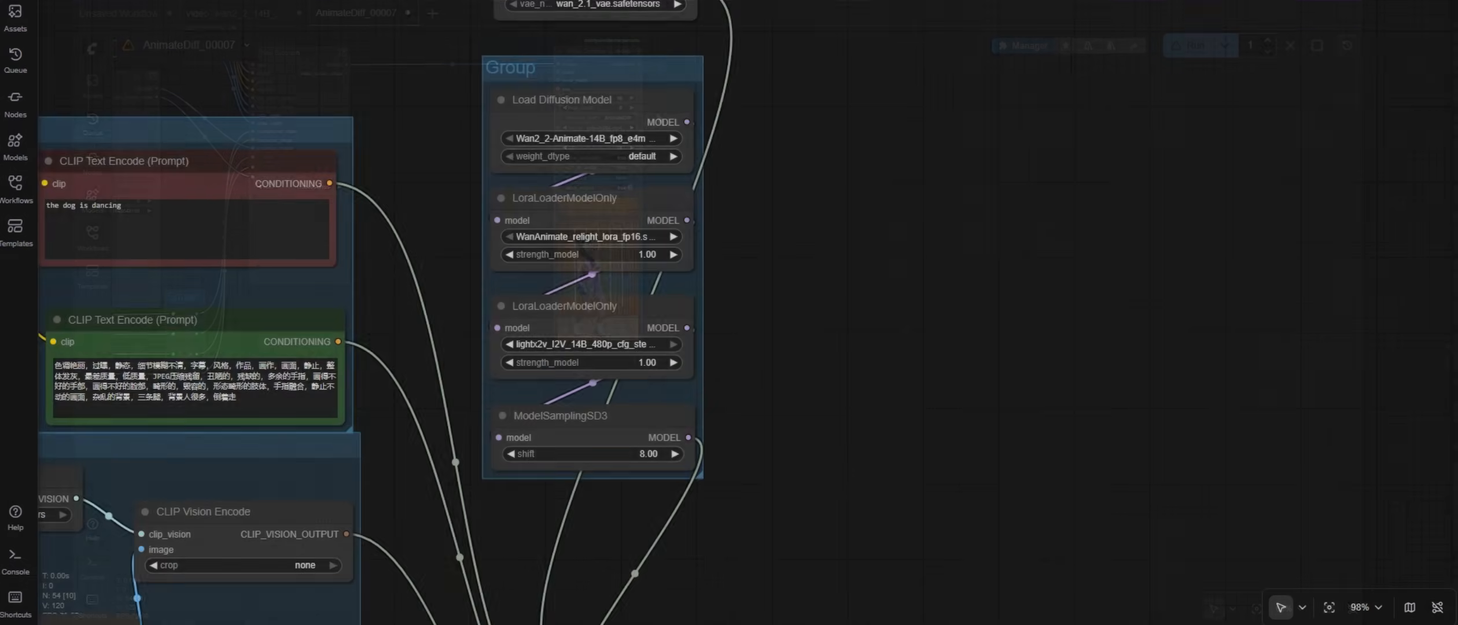
# Set the Load Diffusion Model node to wan2.2_animate_14B_bf16.safetensors and look through the QuantStack Wan2.2-Animate-14B-GGUF files on Hugging Face.
pyautogui.click(580, 154)
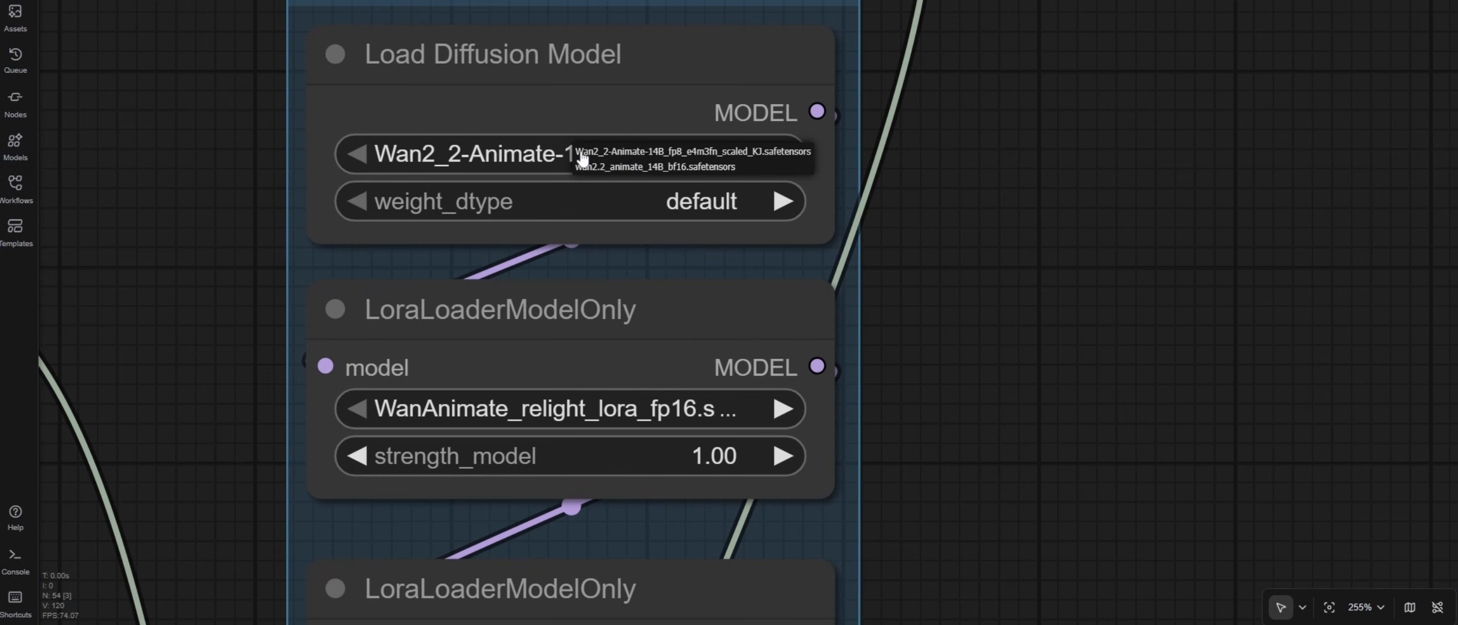
pyautogui.click(637, 167)
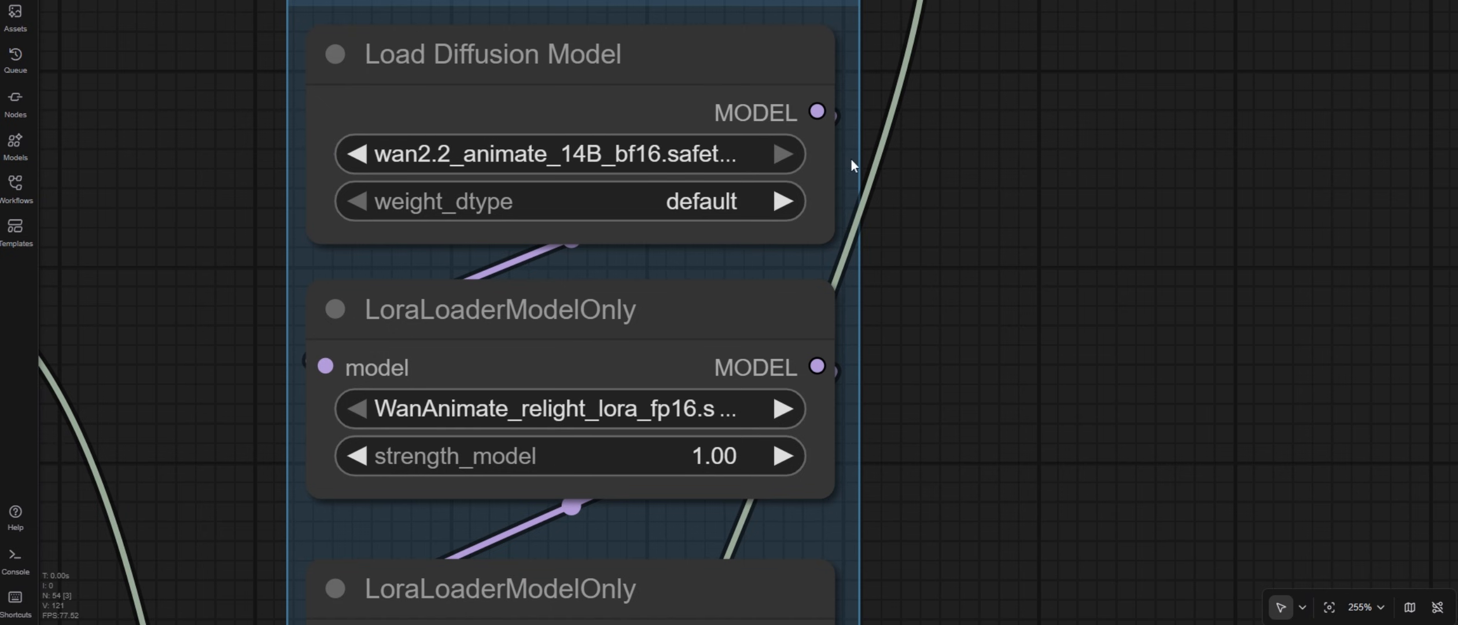
pyautogui.scroll(-5, 851, 165)
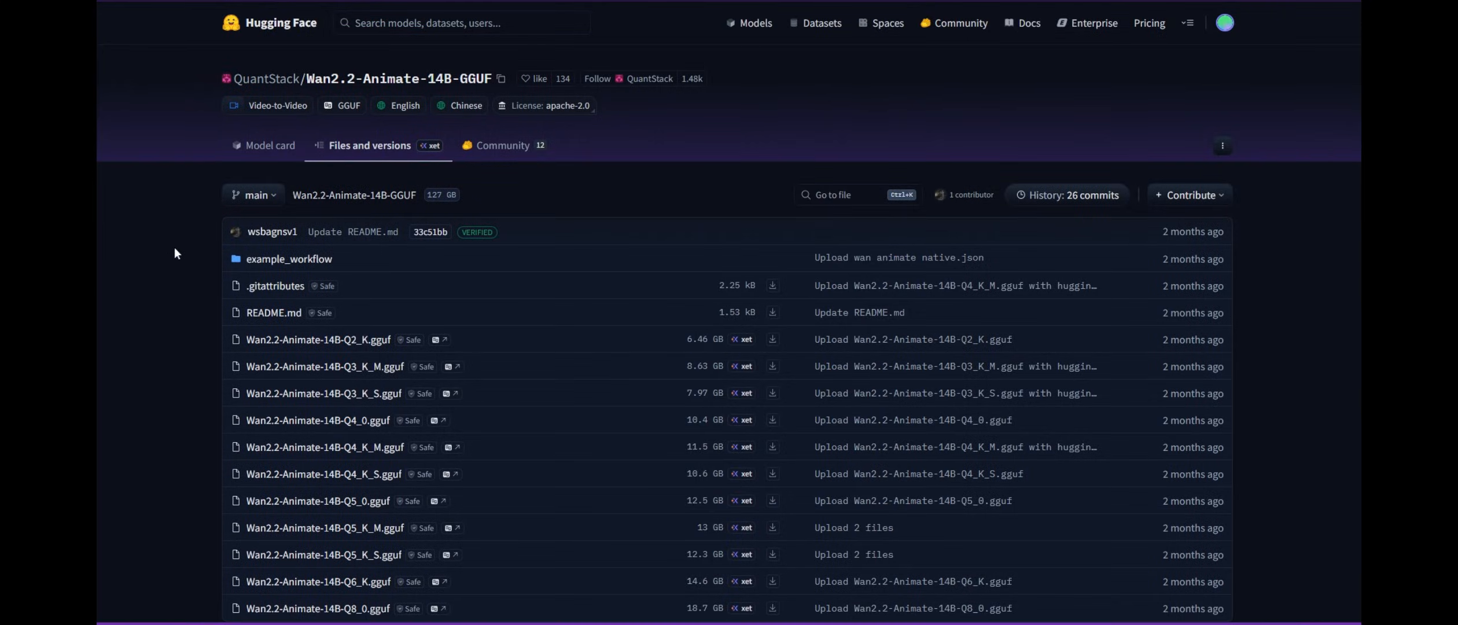
pyautogui.scroll(-1, 177, 249)
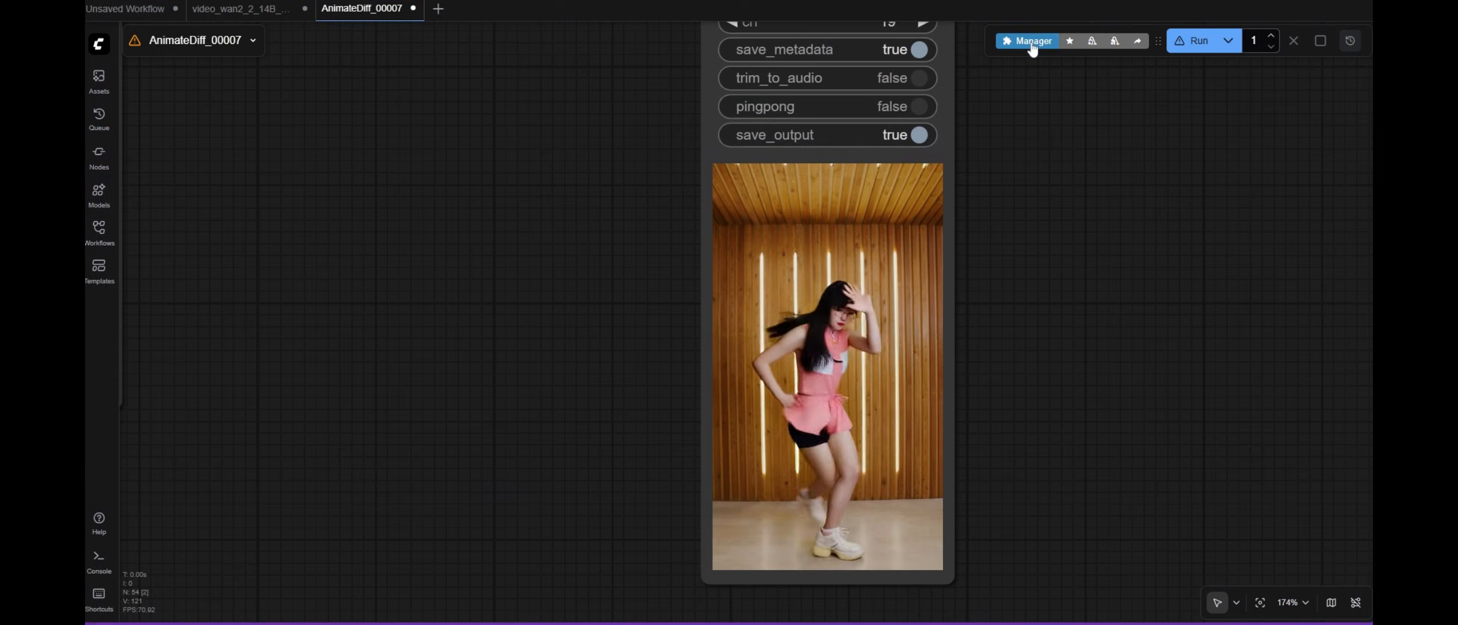
# Find the ComfyUI-GGUF custom node pack by searching for GGUF, install its latest version and reboot the server.
pyautogui.click(1030, 42)
pyautogui.click(717, 214)
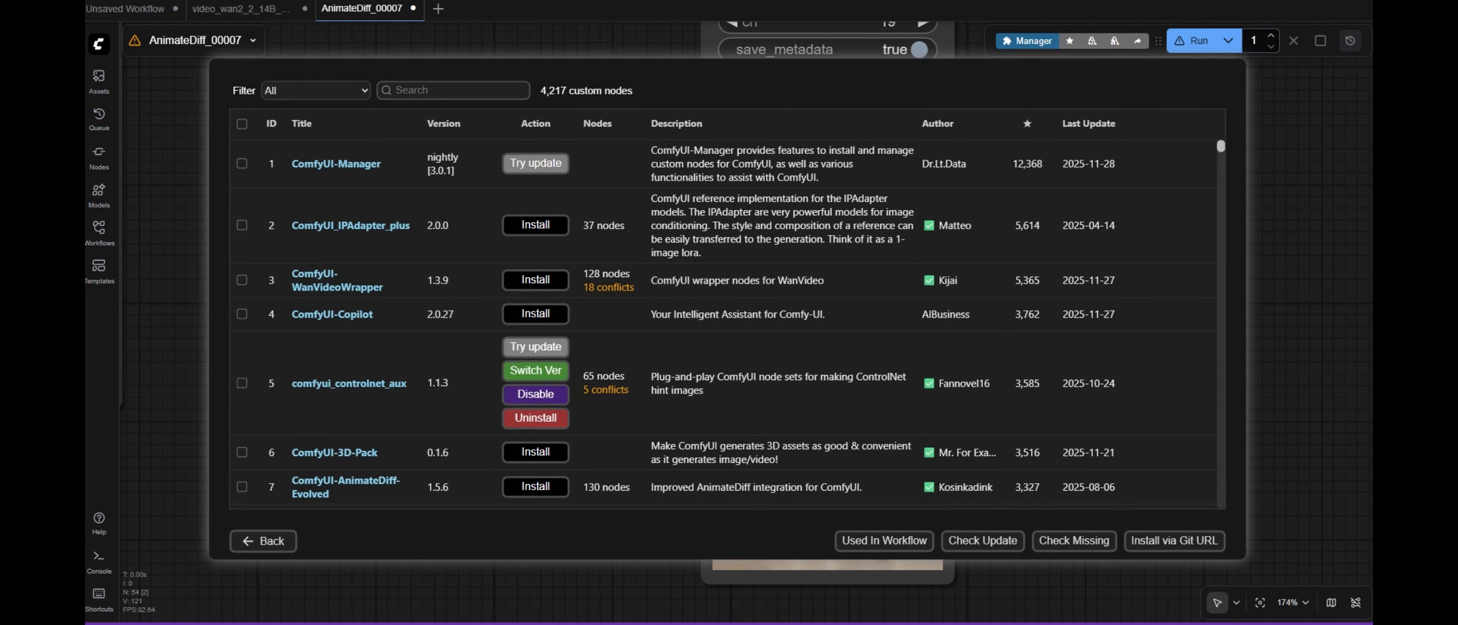
pyautogui.click(427, 90)
pyautogui.write('GGUF')
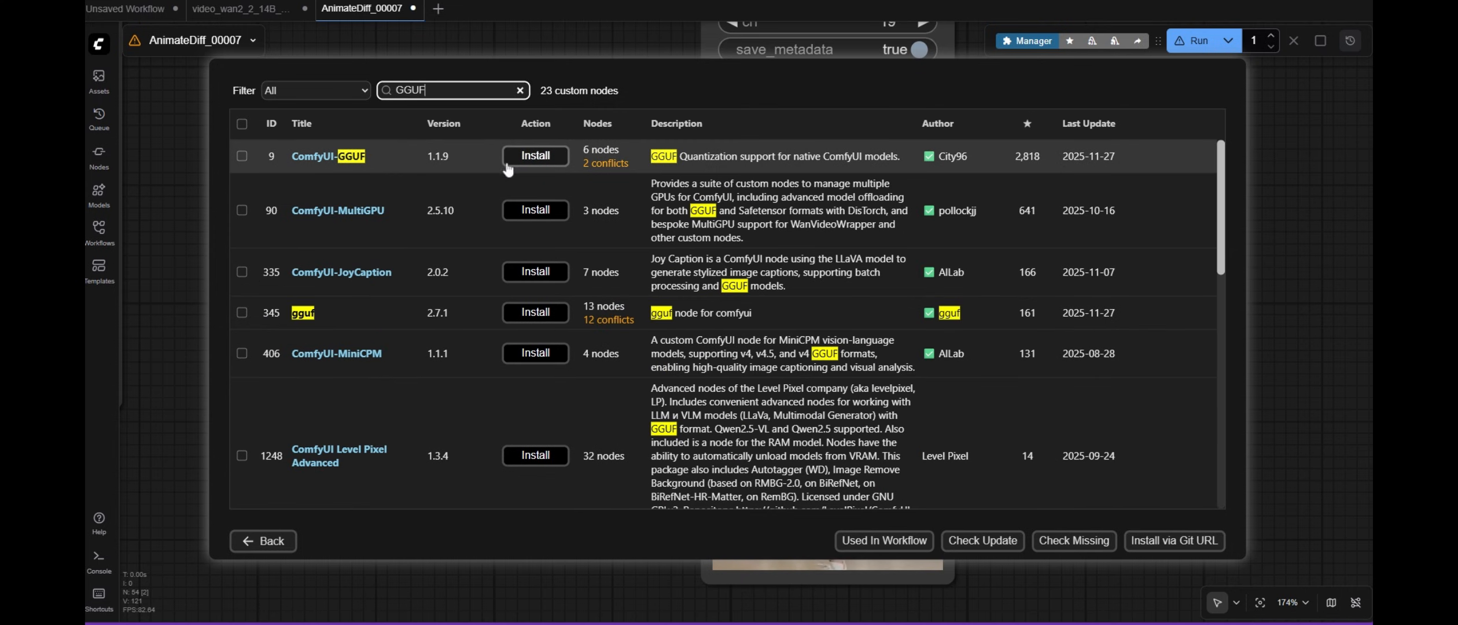
pyautogui.click(540, 162)
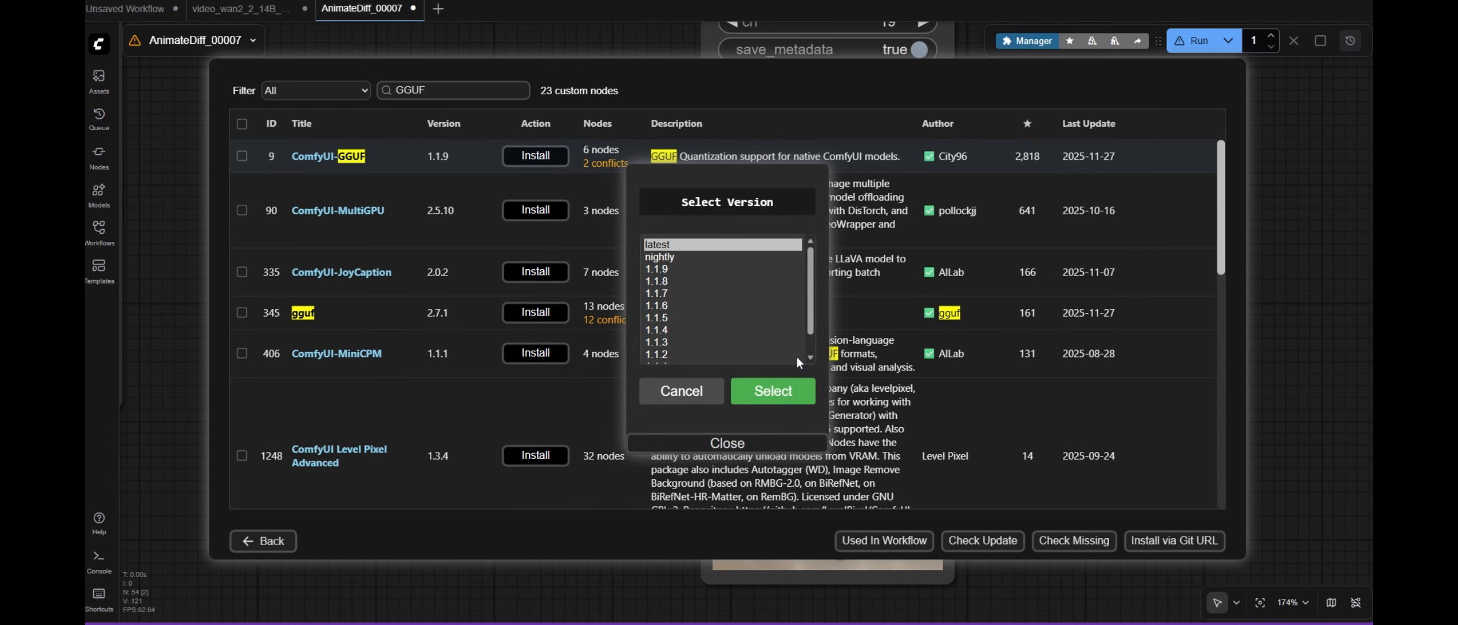
pyautogui.click(775, 391)
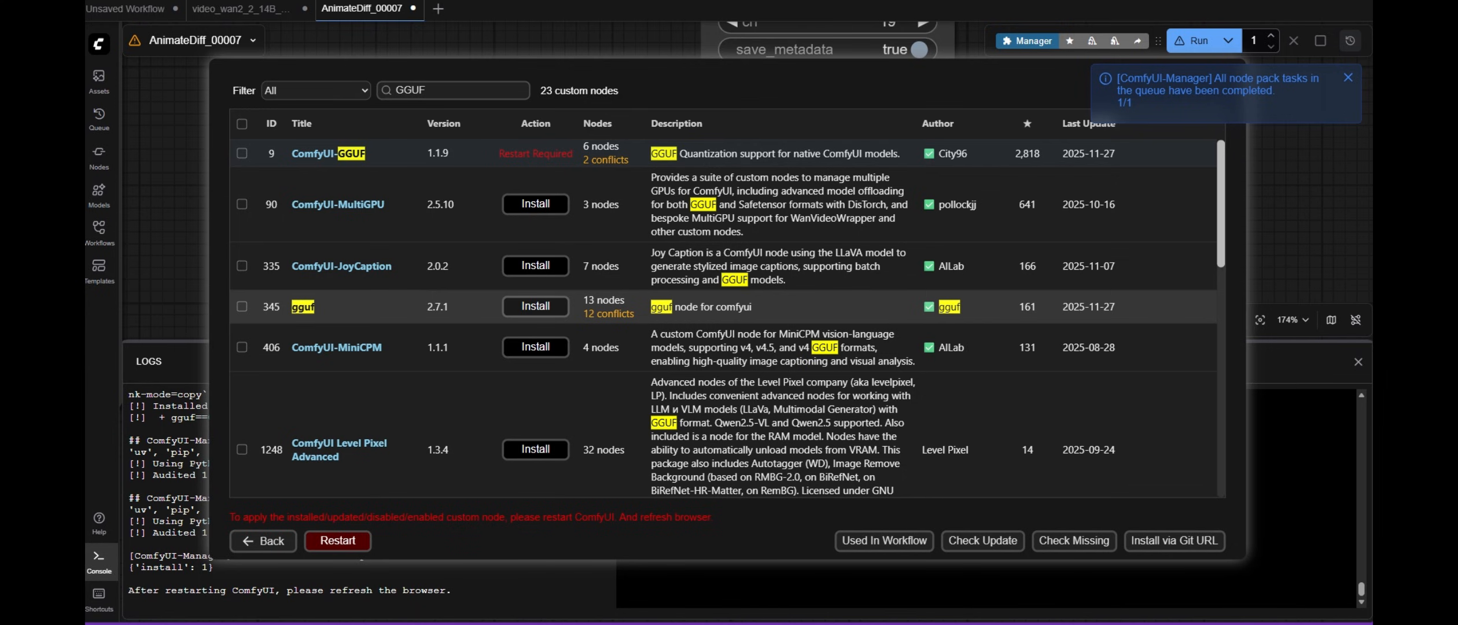
pyautogui.click(337, 540)
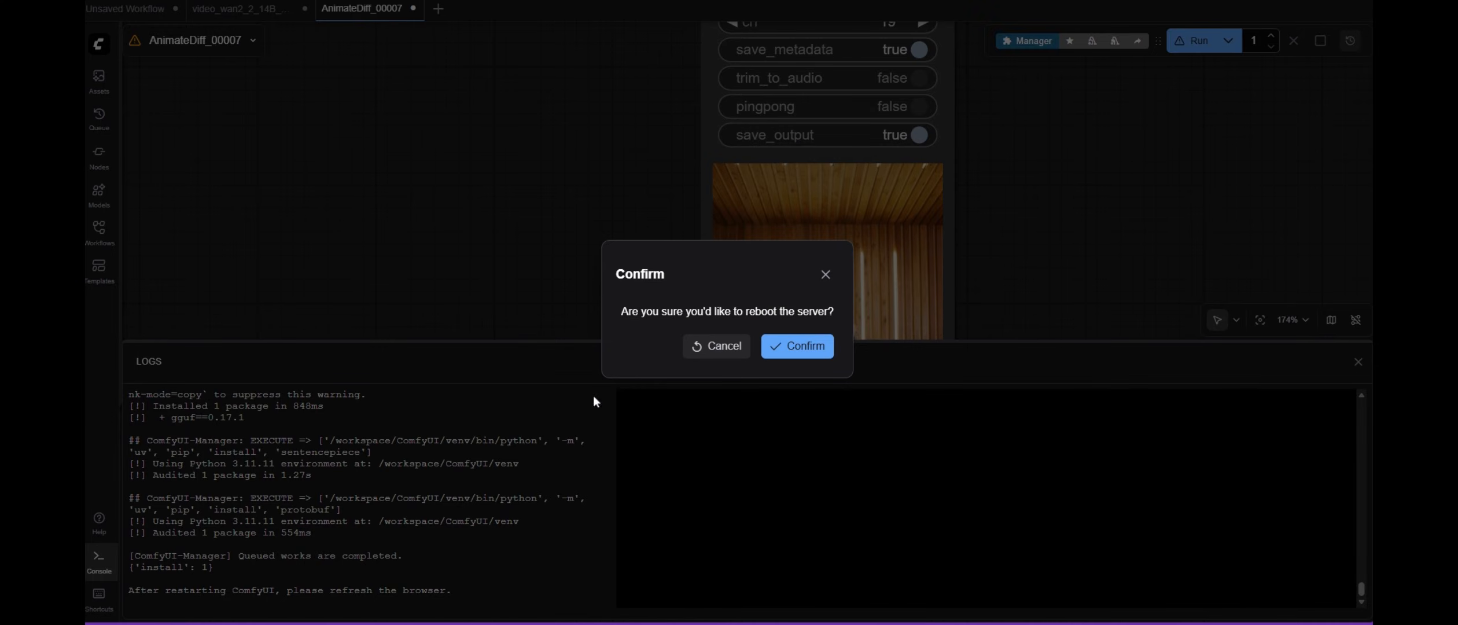
pyautogui.click(797, 347)
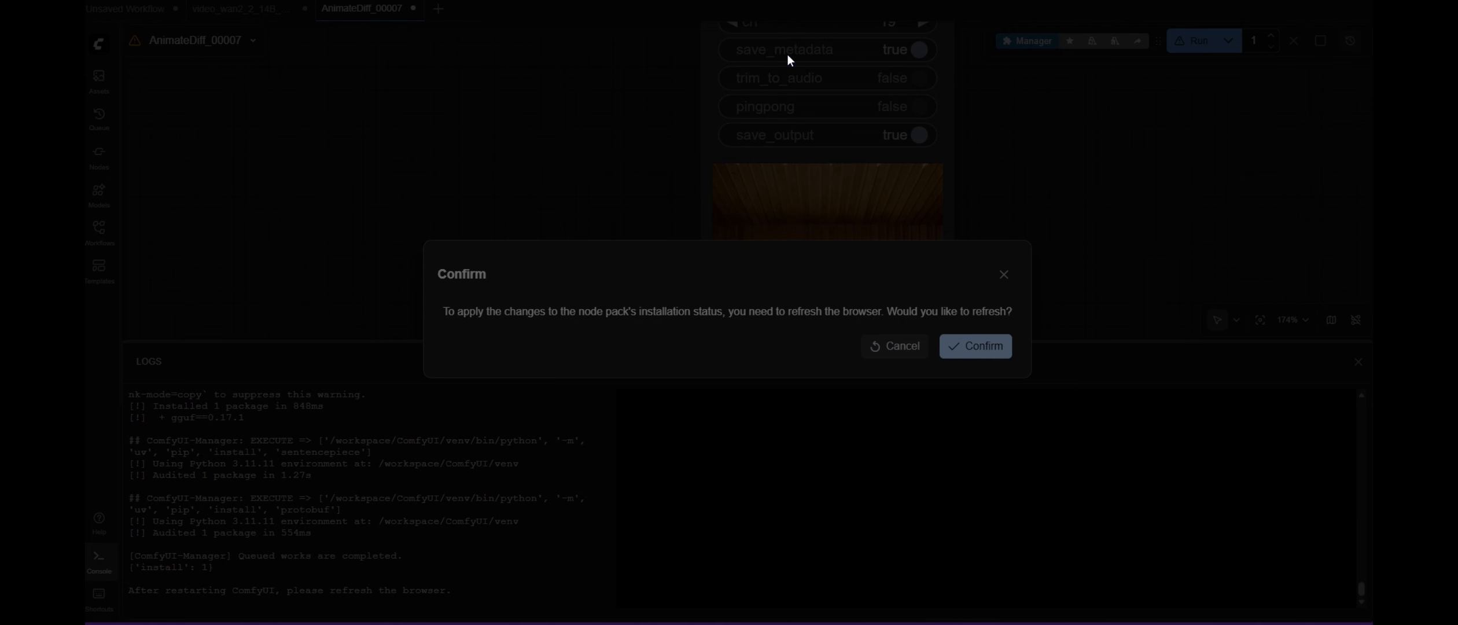
# Add a Unet Loader (GGUF) node beside the model loader group and connect its MODEL output to the WanAnimate_relight LoraLoaderModelOnly node.
pyautogui.moveTo(556, 142); pyautogui.dragTo(706, 342)
pyautogui.moveTo(527, 136); pyautogui.dragTo(736, 350)
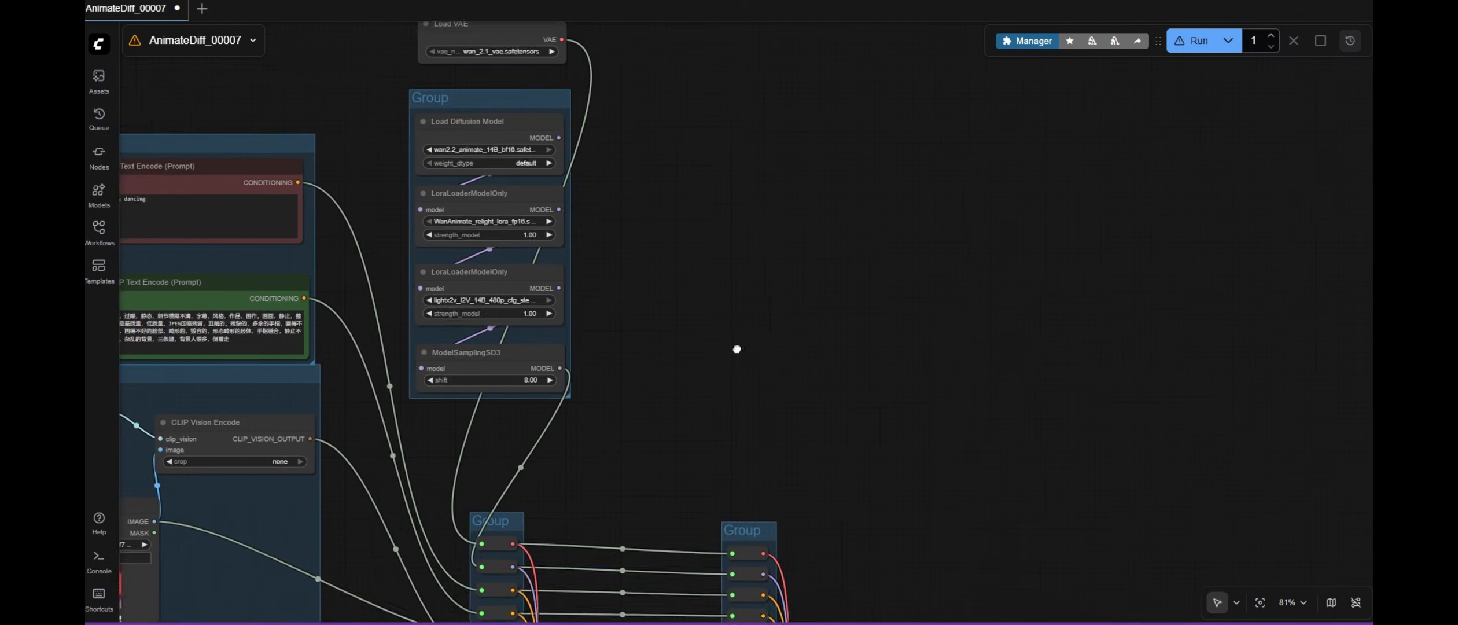
pyautogui.scroll(5, 423, 202)
pyautogui.write('Load GGUF')
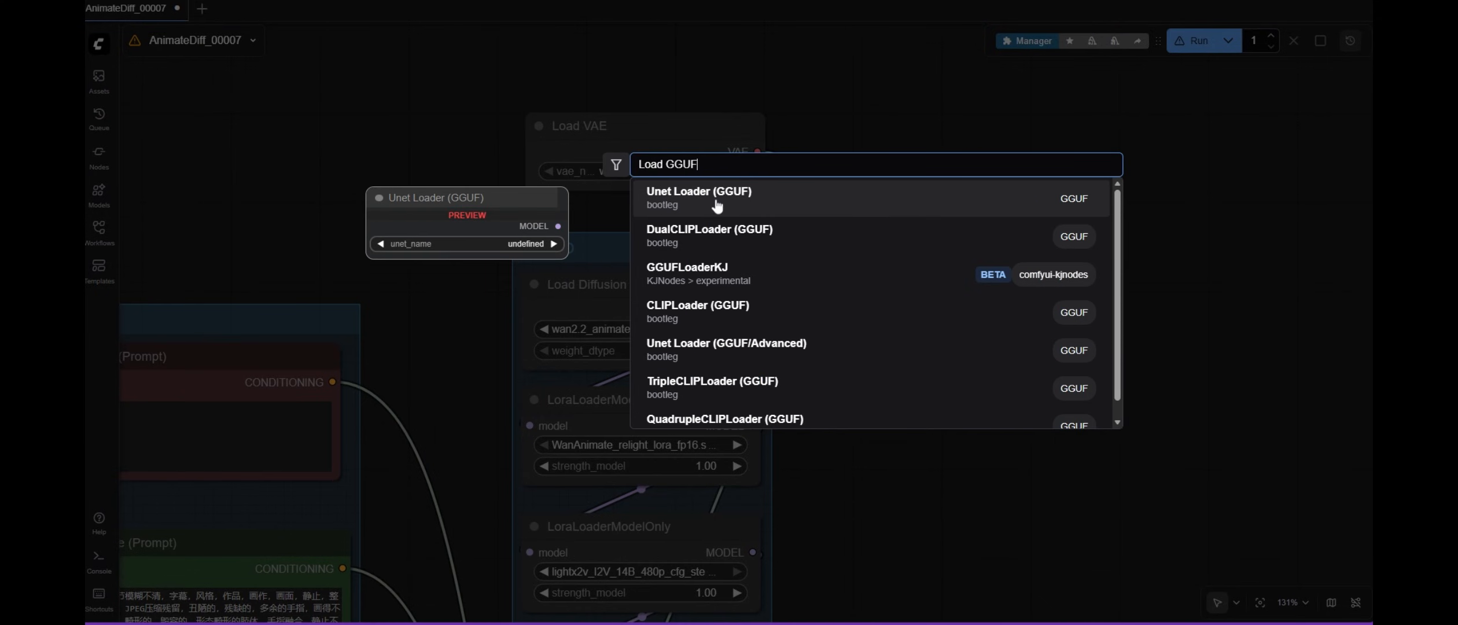
pyautogui.click(752, 197)
pyautogui.scroll(1, 781, 232)
pyautogui.moveTo(1107, 298); pyautogui.dragTo(502, 438)
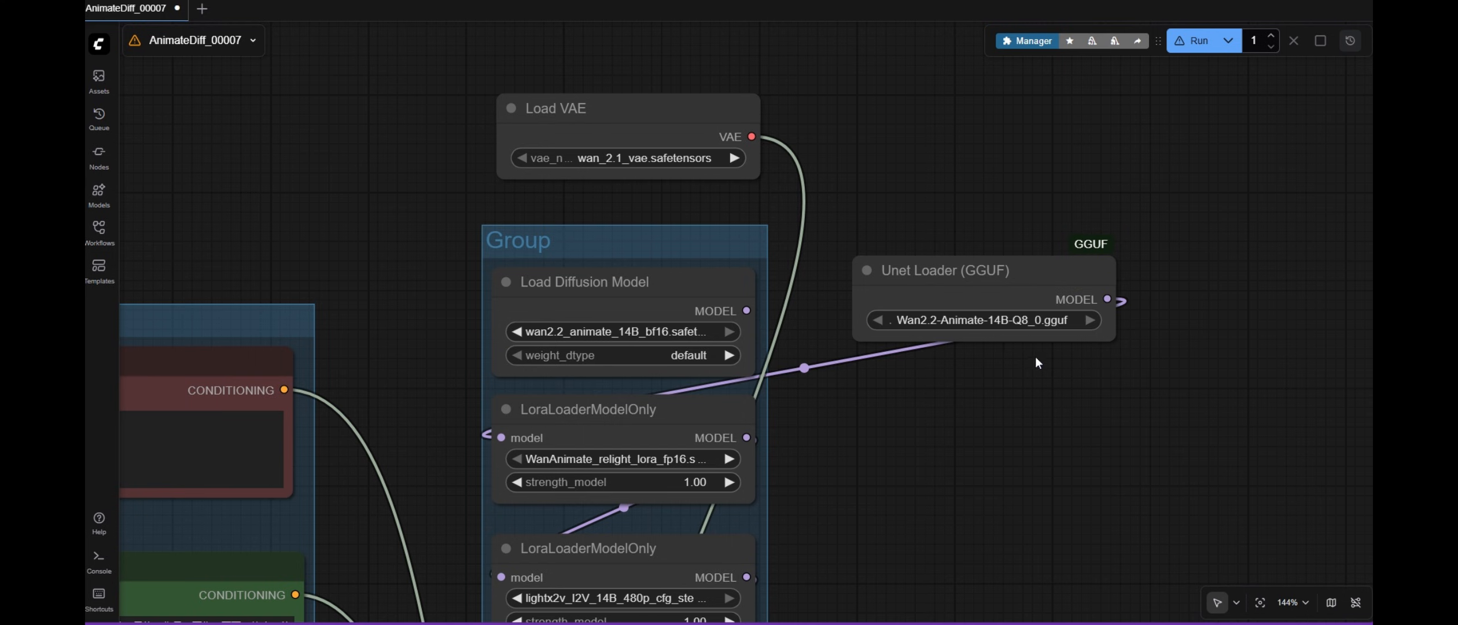
# Replace the Load Diffusion Model node in the group with the Unet Loader (GGUF) node and run the workflow.
pyautogui.click(585, 282)
pyautogui.press('Delete')
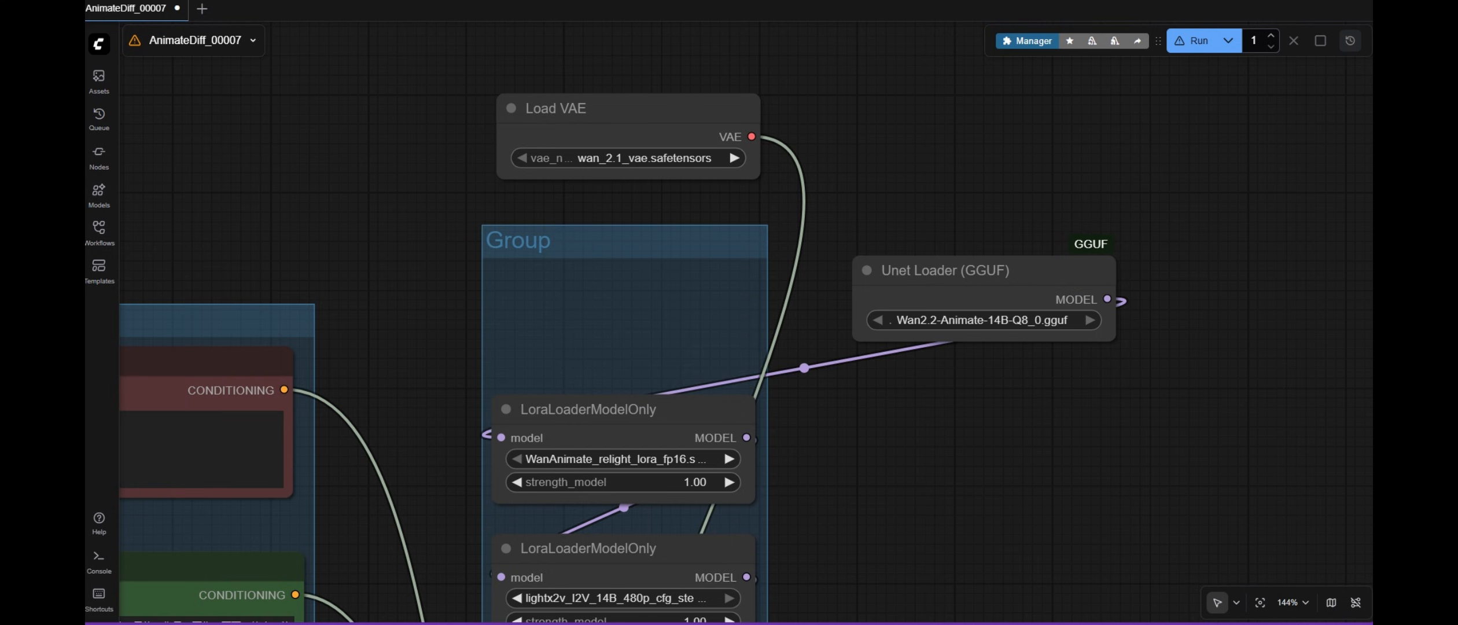
pyautogui.moveTo(903, 270); pyautogui.dragTo(541, 295)
pyautogui.click(1178, 46)
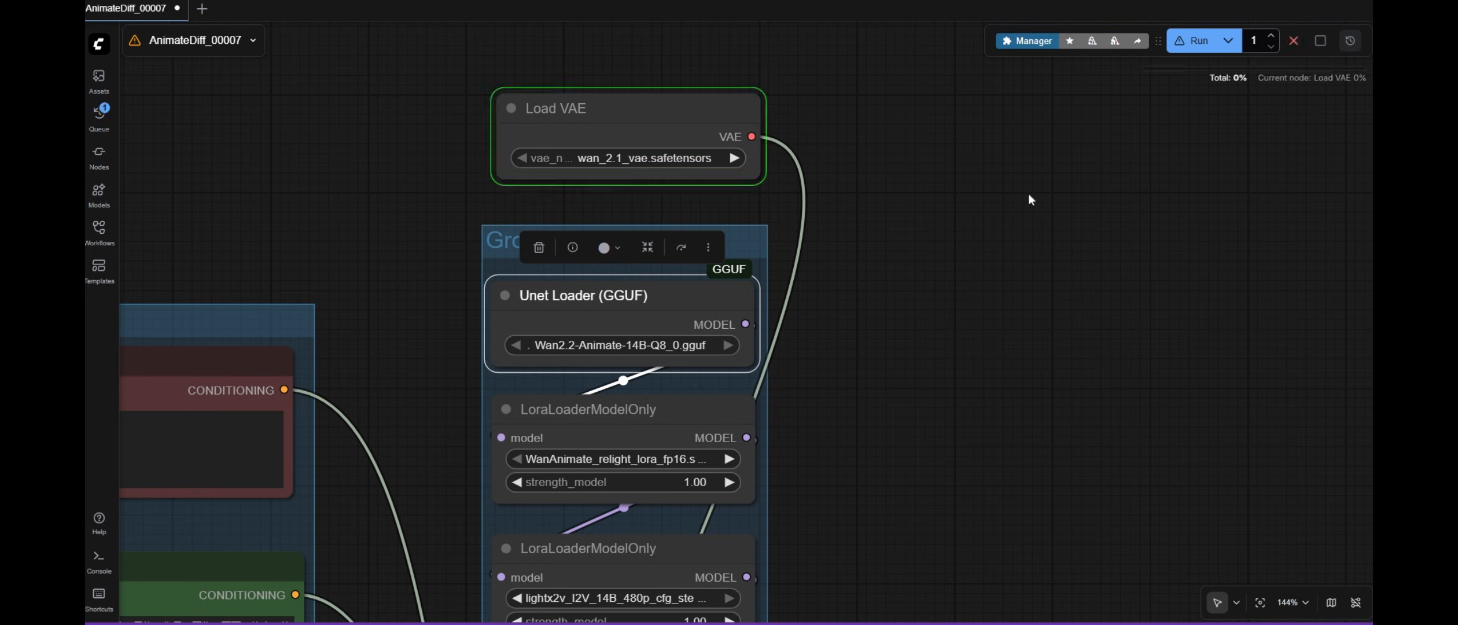